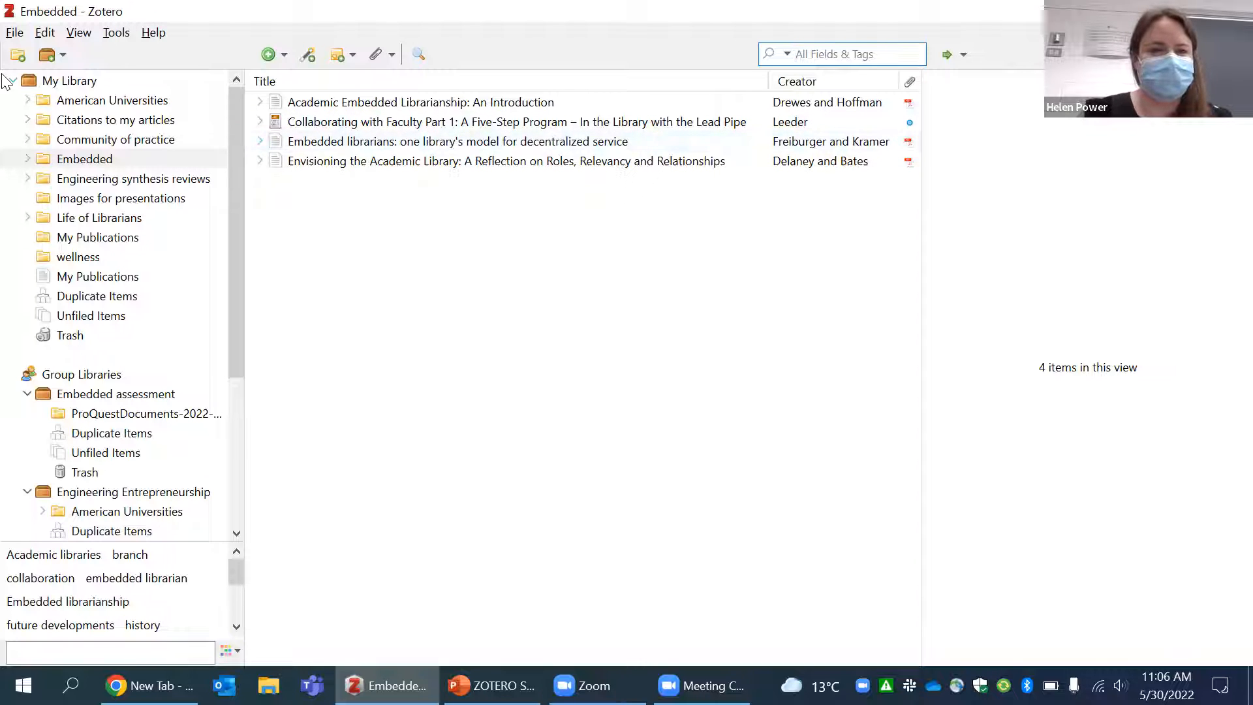
View all items in My Library and the contents of the Images for presentations collection.
click(49, 81)
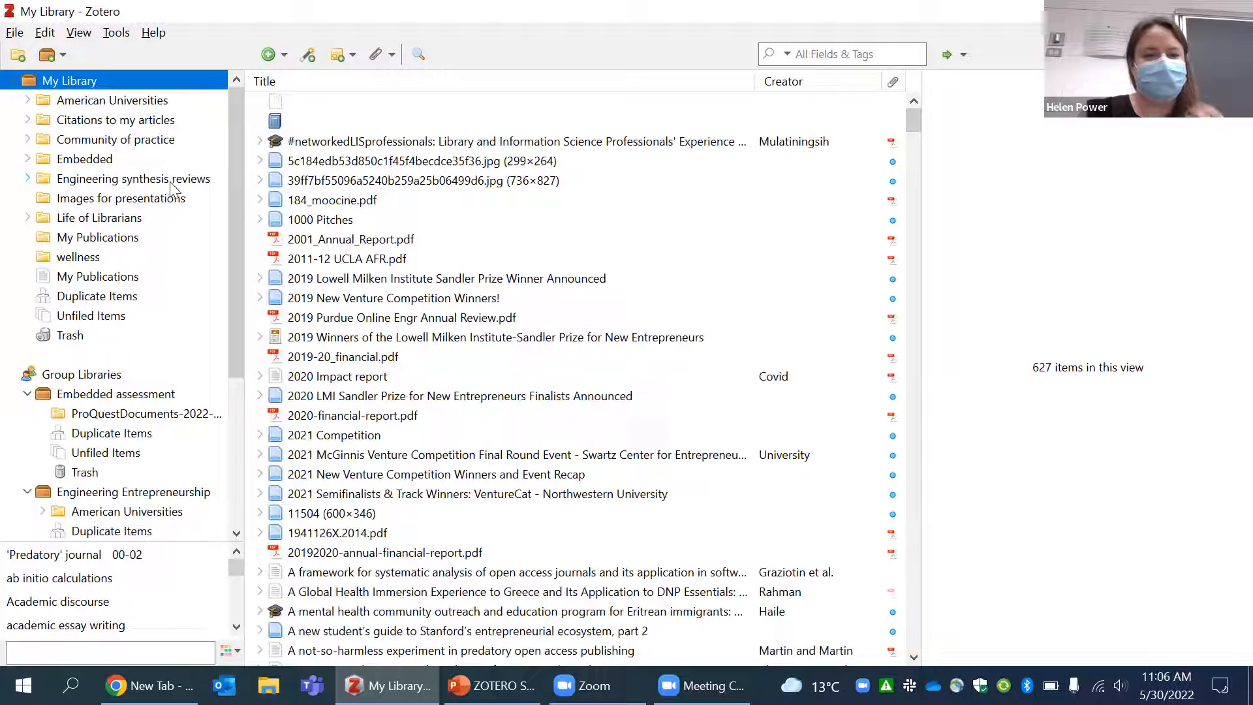
click(120, 204)
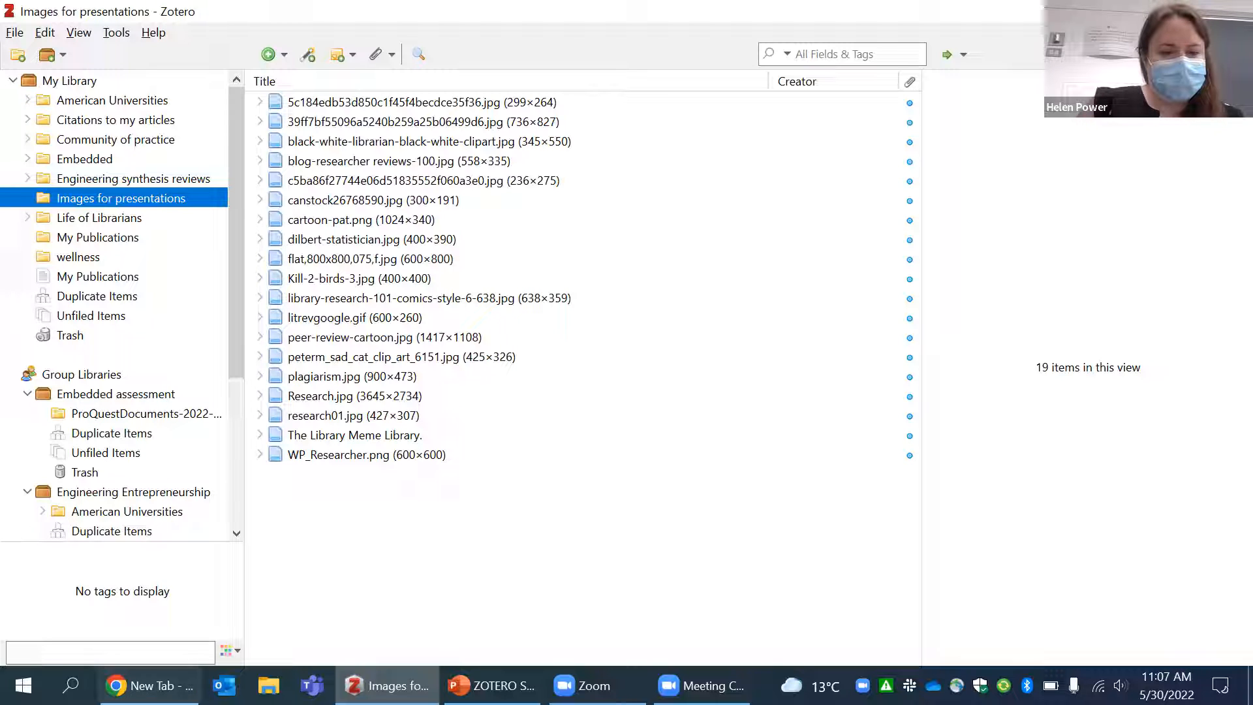
Switch to Chrome and open Google Scholar at scholar.google.com.
mouse_move(150, 685)
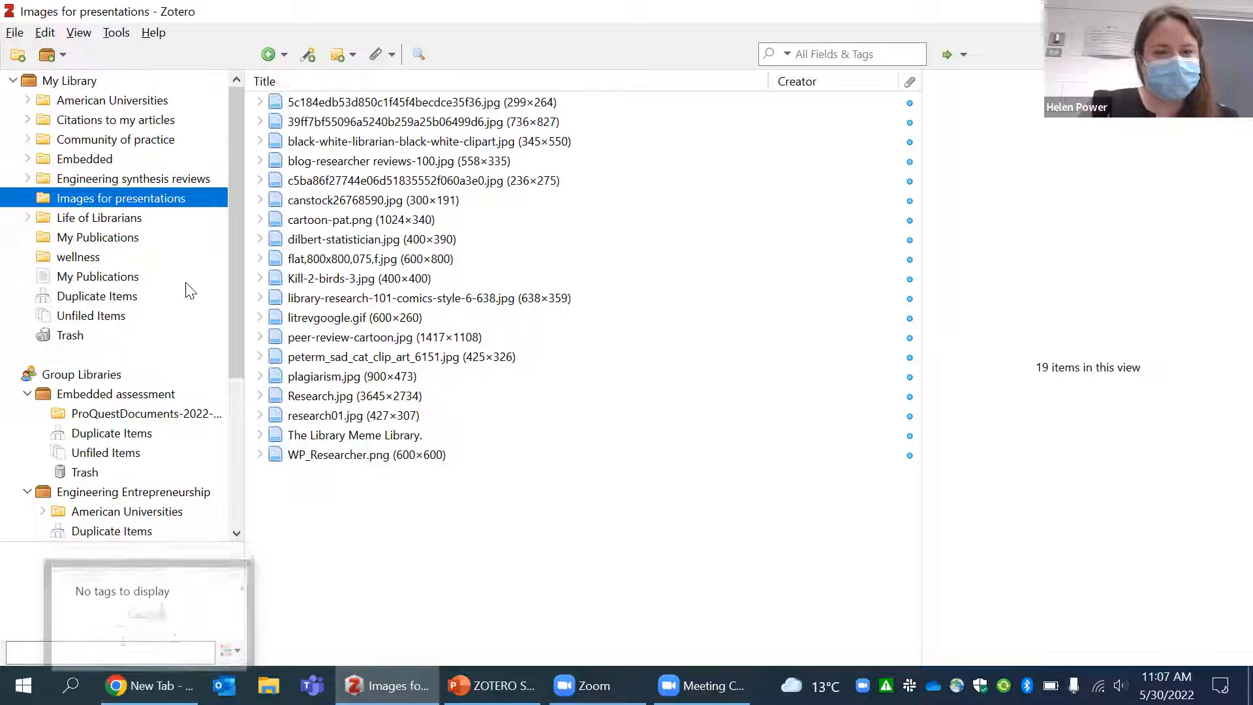
click(151, 685)
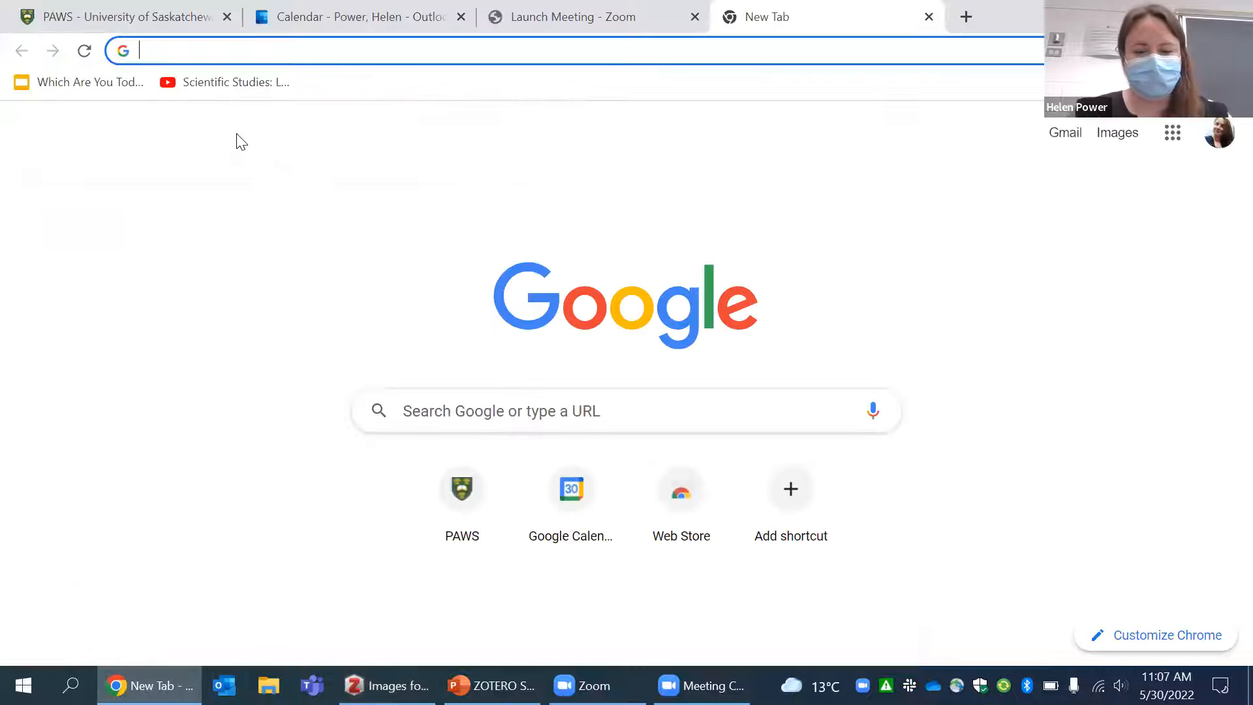
text(g)
key(BackSpace)
text(s)
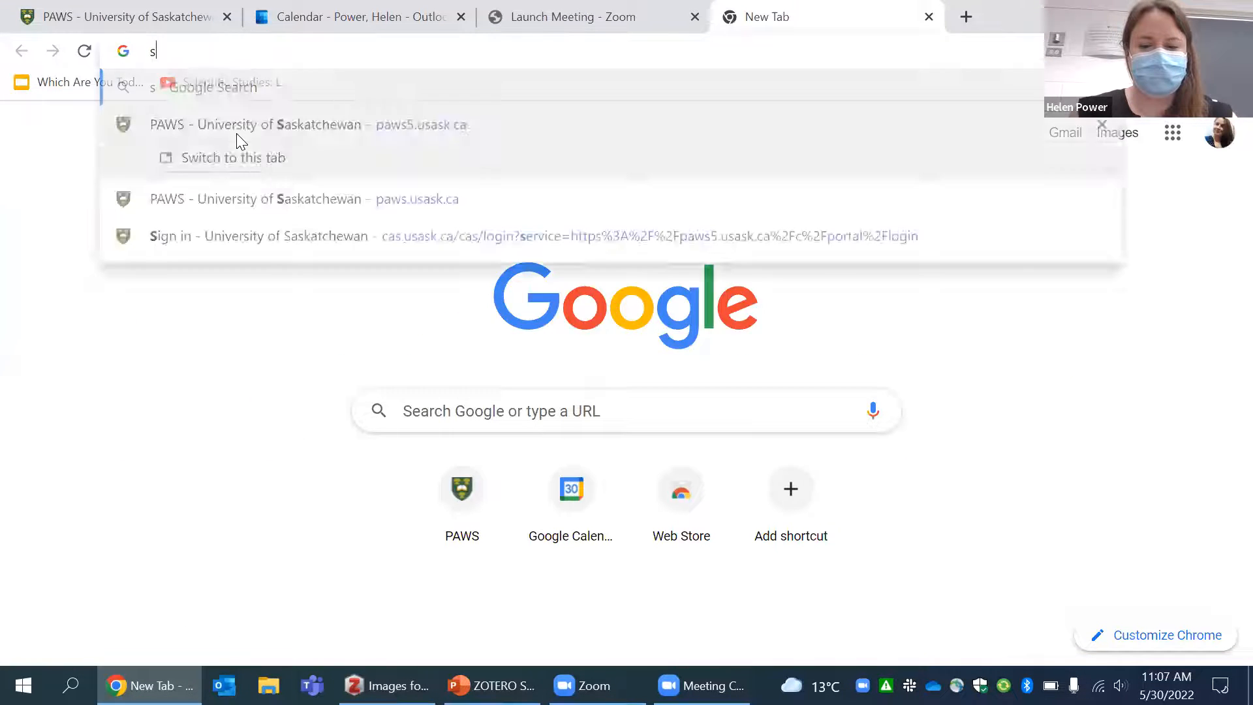
text(cholar.googl)
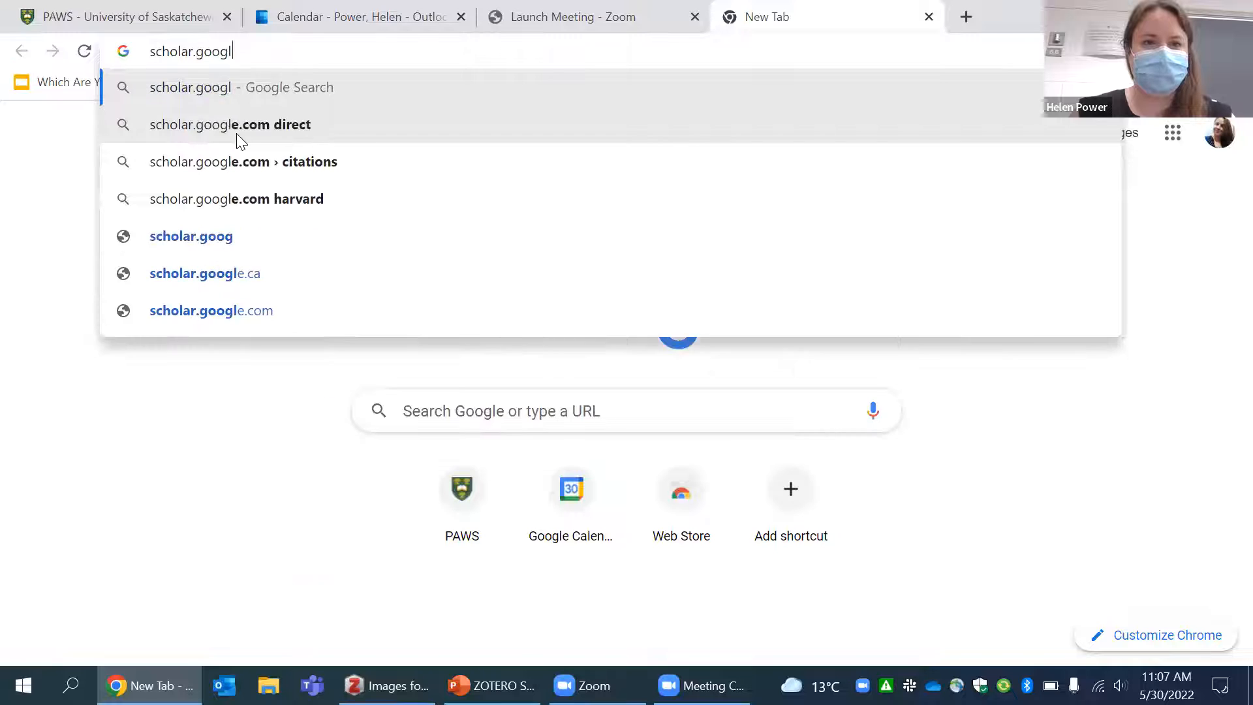
text(e.com)
key(Return)
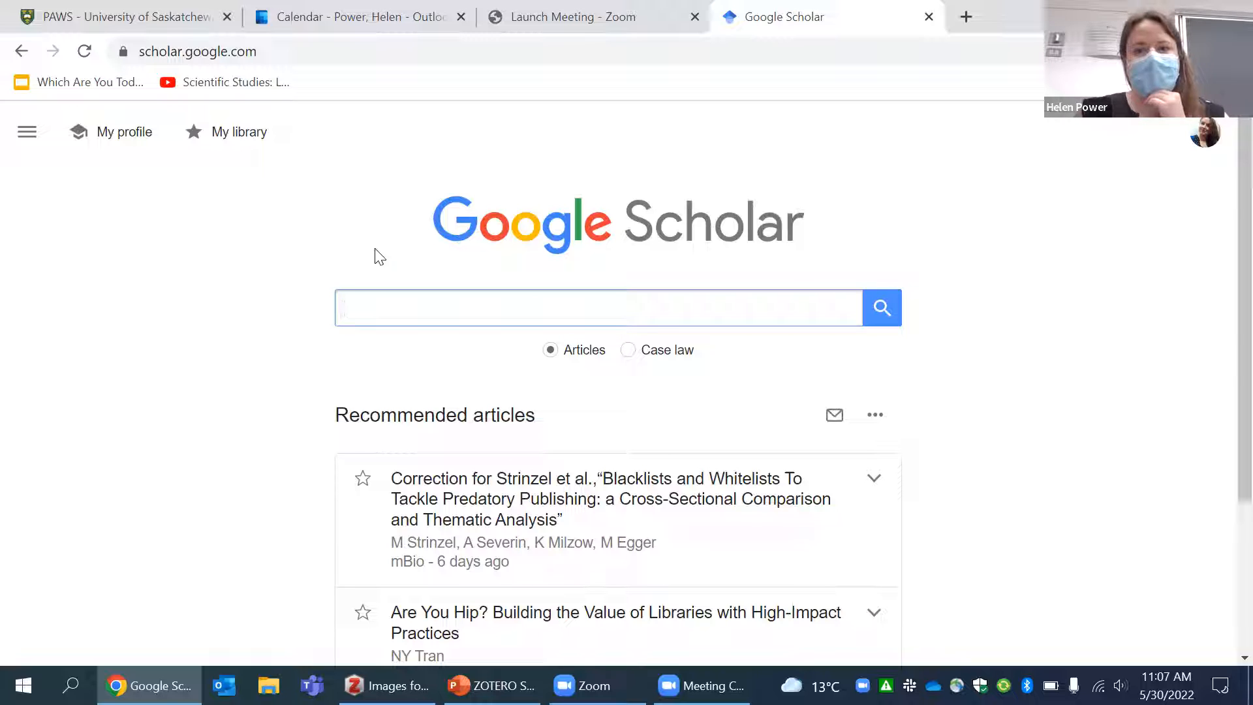
Switch to Zotero and create a new collection named SURE in My Library.
mouse_move(387, 685)
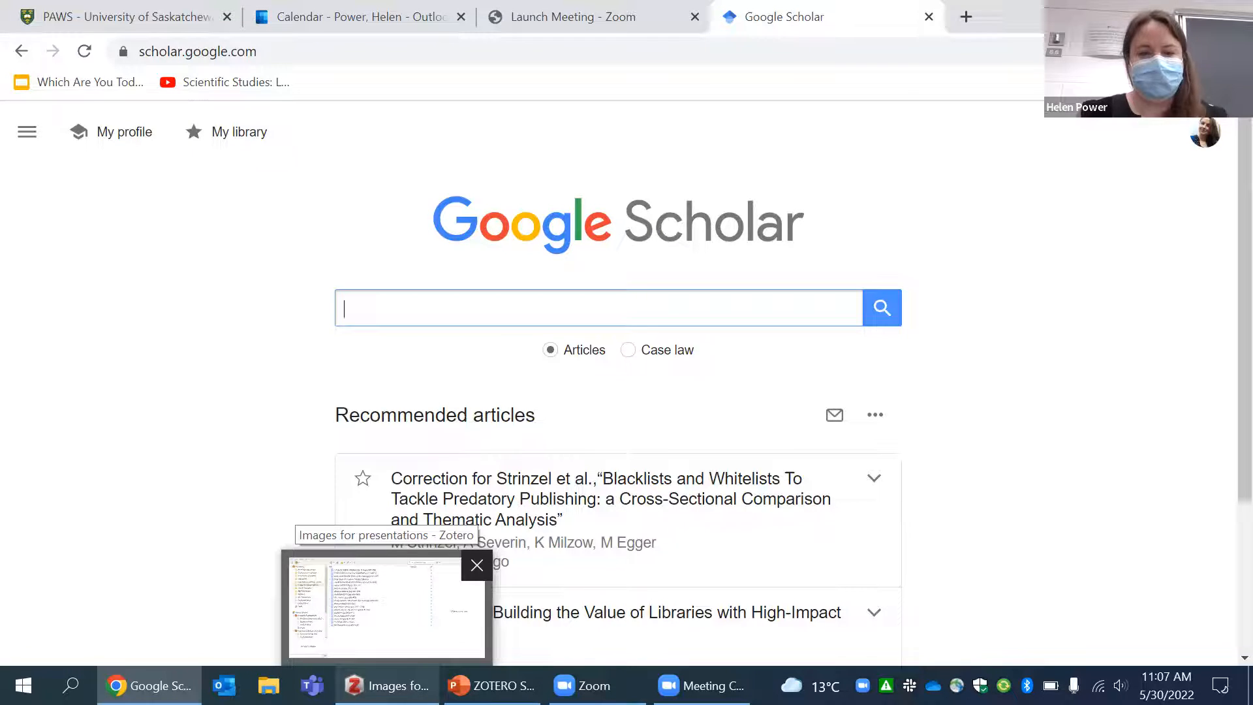
click(387, 607)
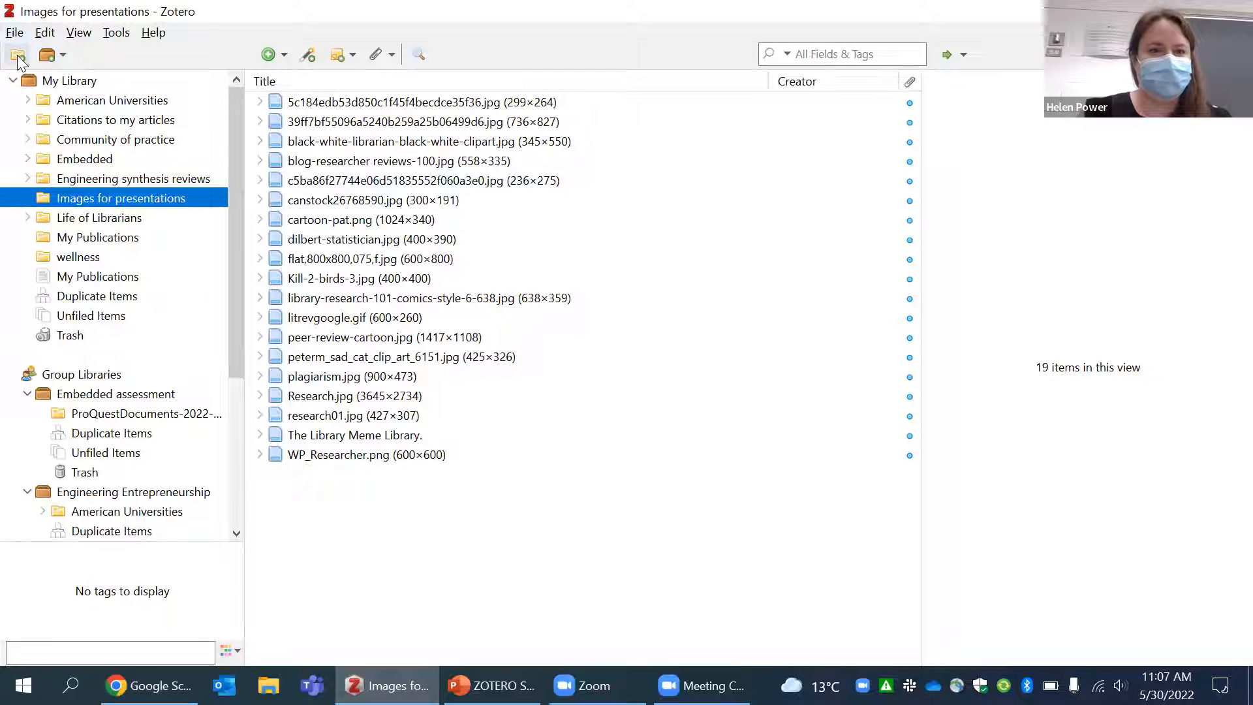
click(17, 58)
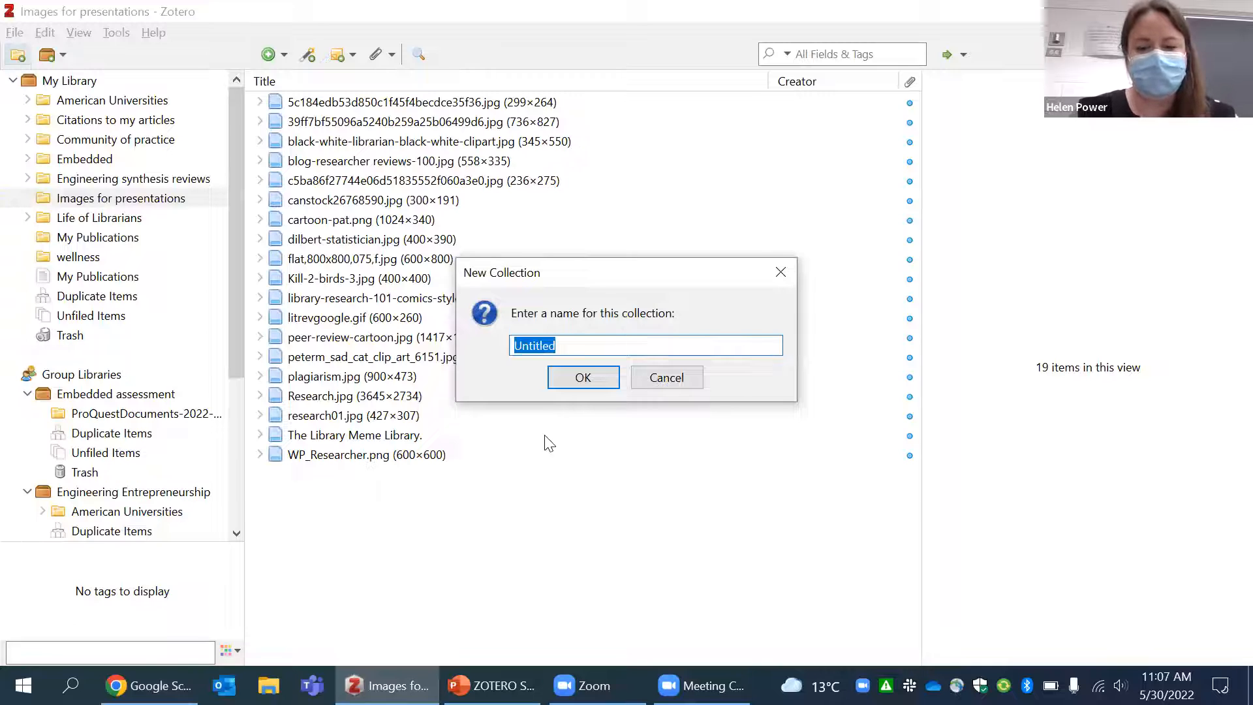
text(SURE)
key(Return)
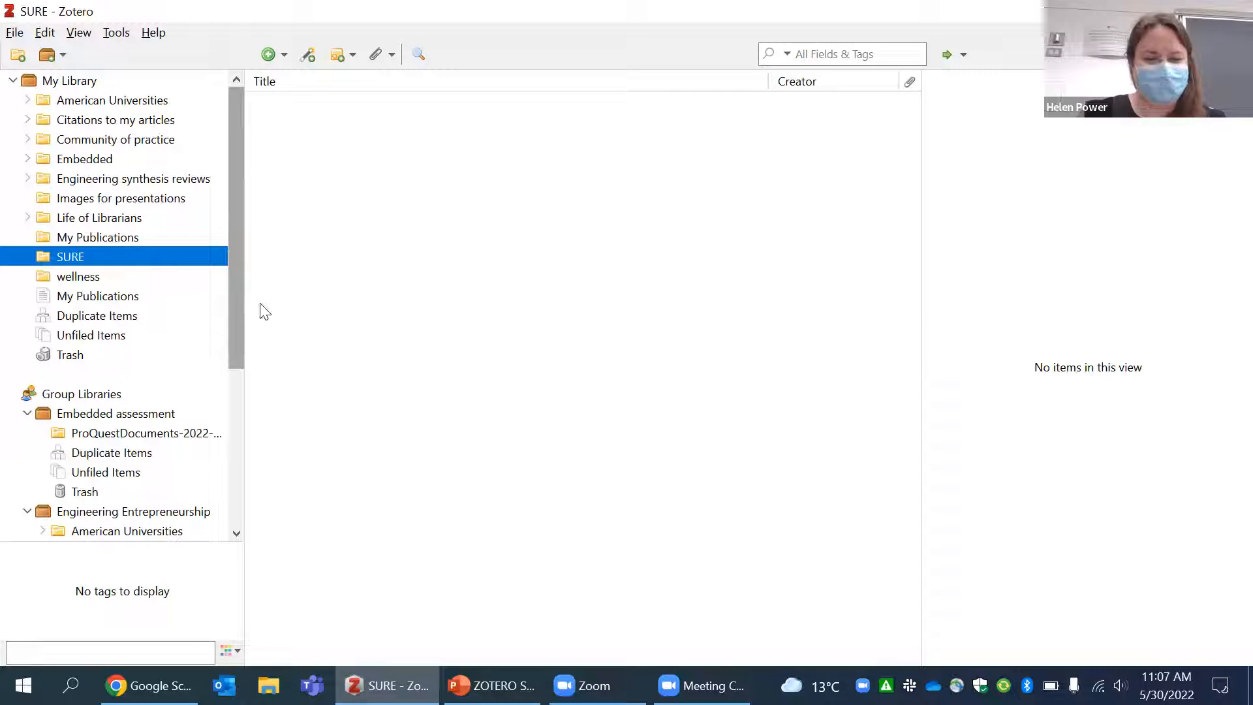
Switch to Chrome, search Google Scholar for "artificial intelligence" and open the nih.gov PDF of "Artificial intelligence in medicine".
mouse_move(149, 685)
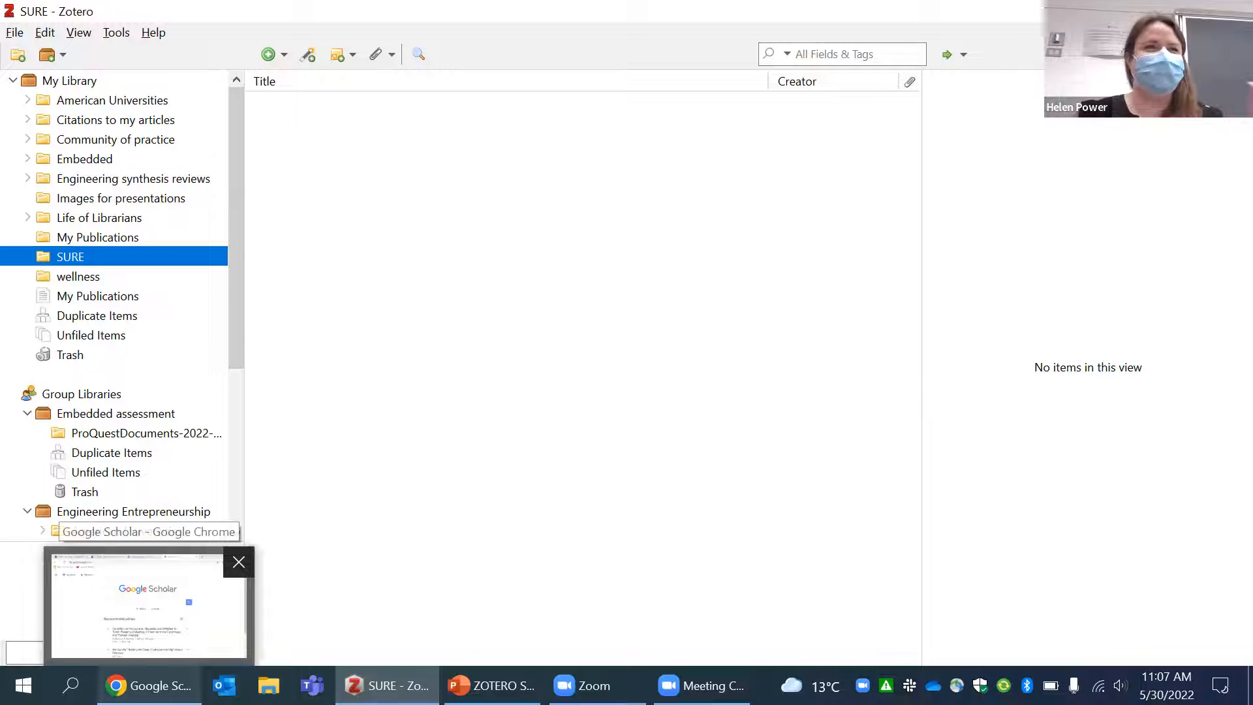
click(149, 685)
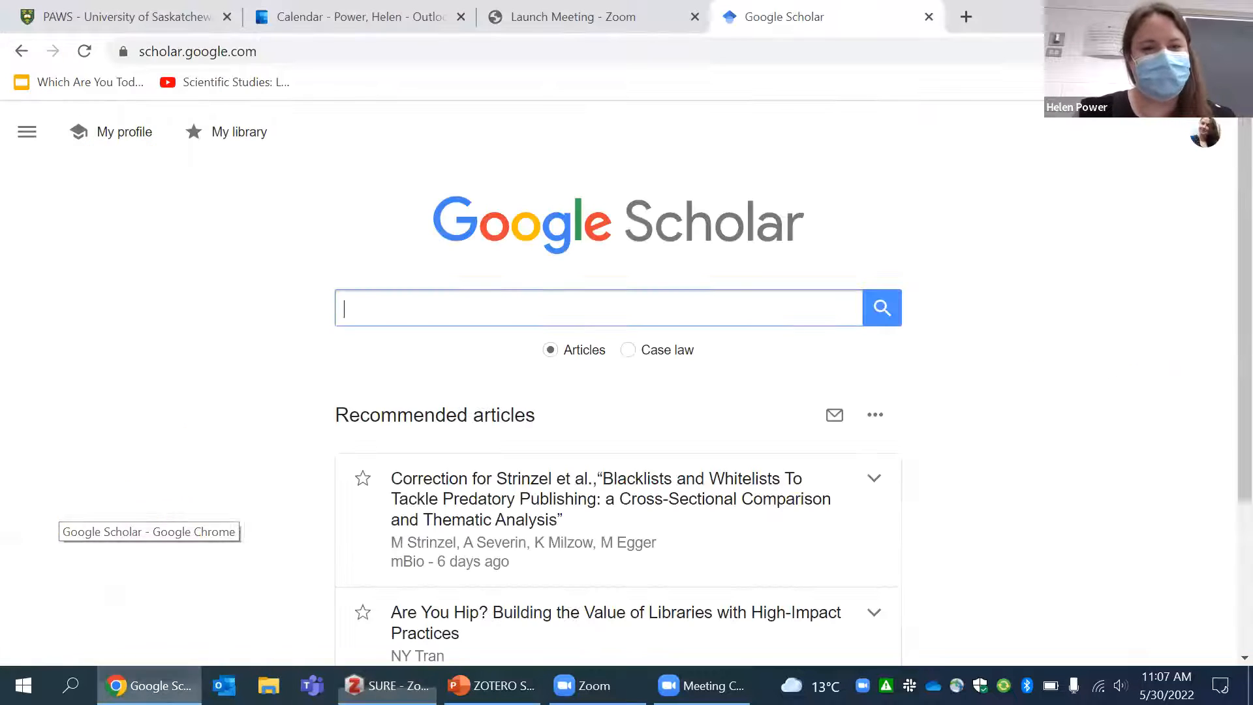
click(364, 314)
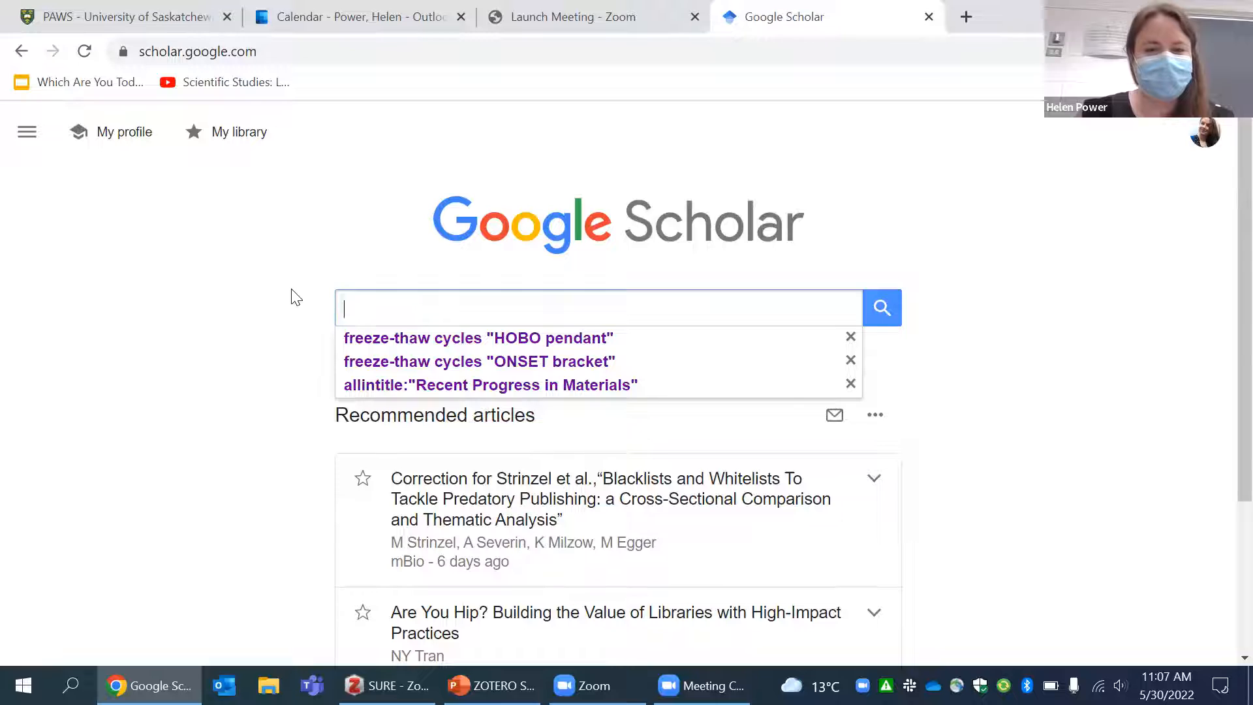
click(293, 295)
click(386, 317)
text(arti)
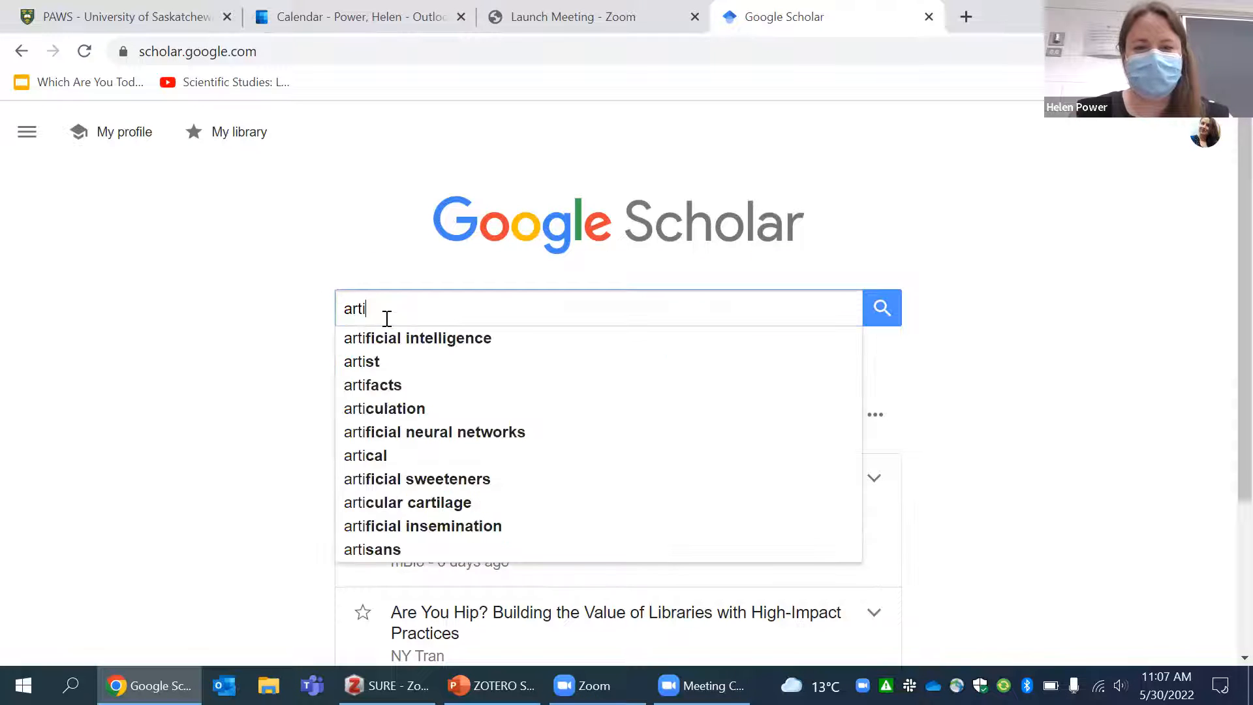
text(ficial intelligence)
key(Return)
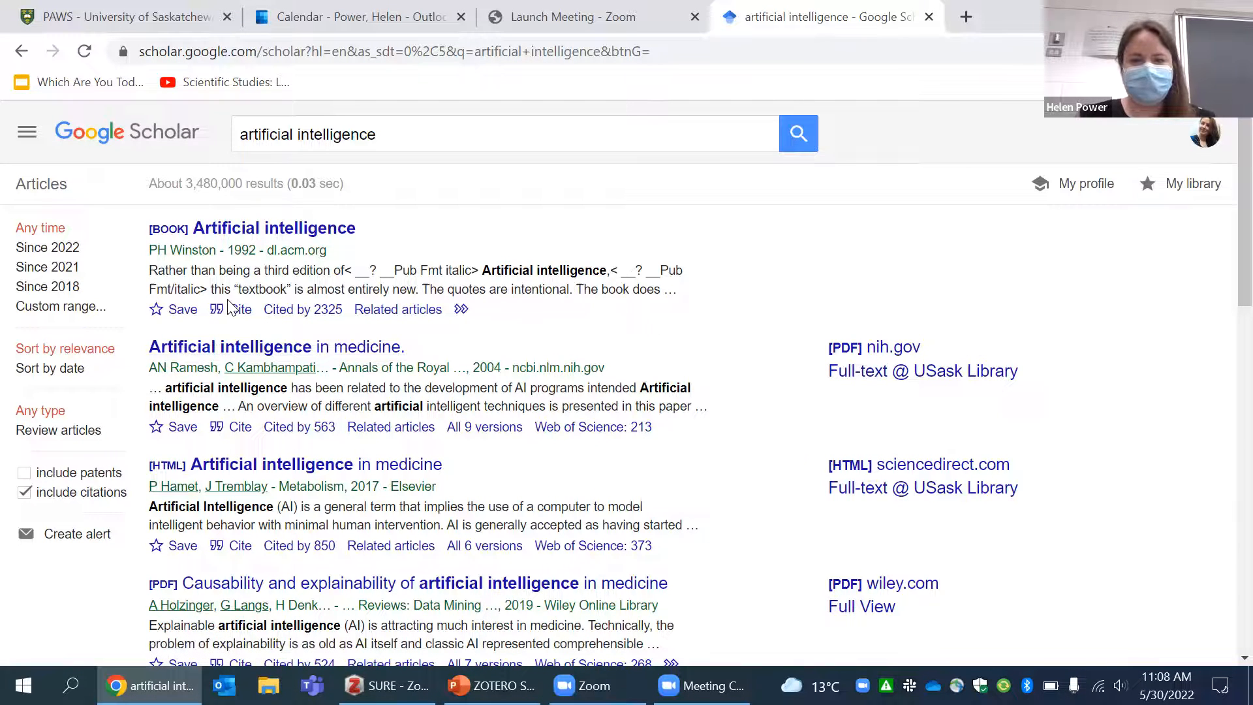
click(879, 356)
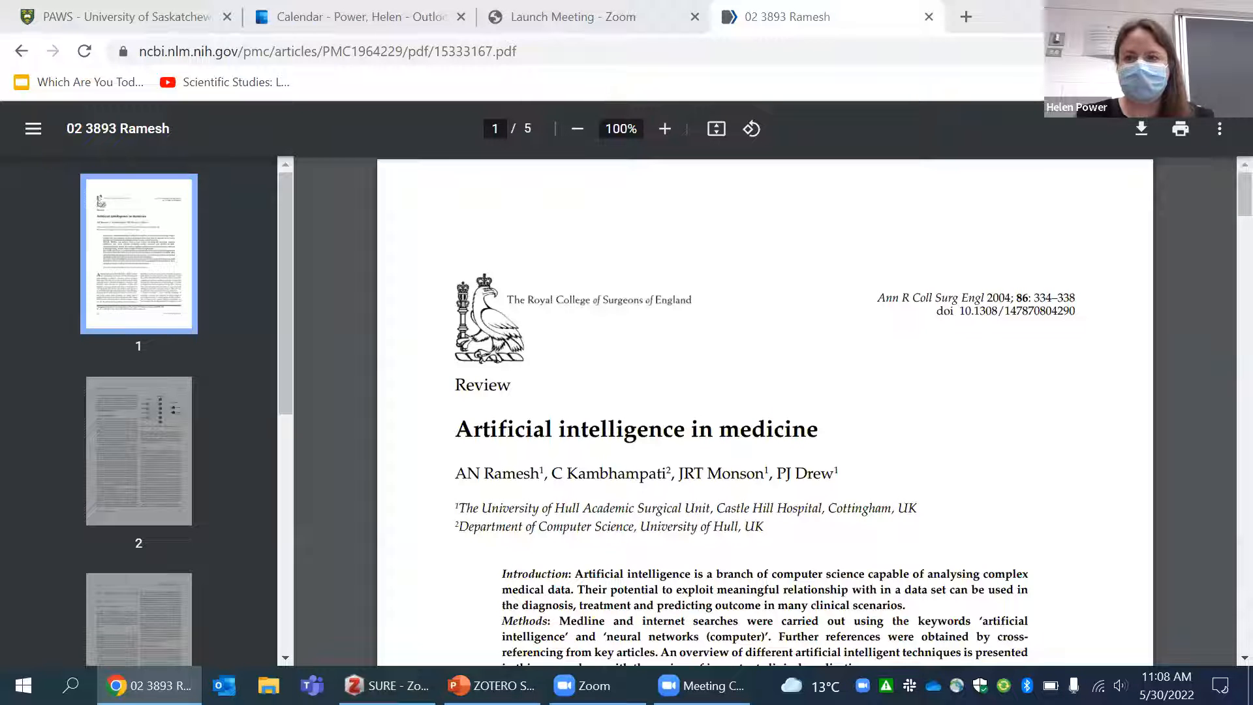
Search Google for "zotero download" in a new tab and open the official zotero.org downloads page.
click(966, 15)
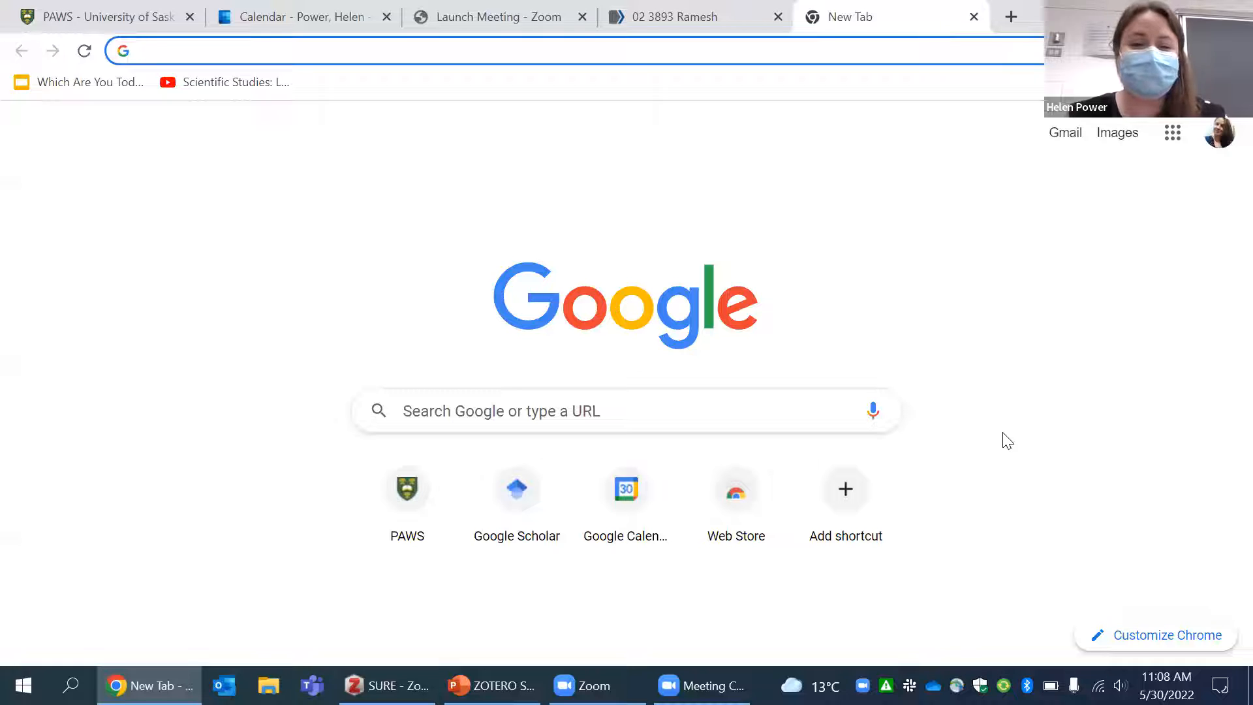
text(zotero p)
key(BackSpace)
text(od)
key(BackSpace)
key(BackSpace)
text(download)
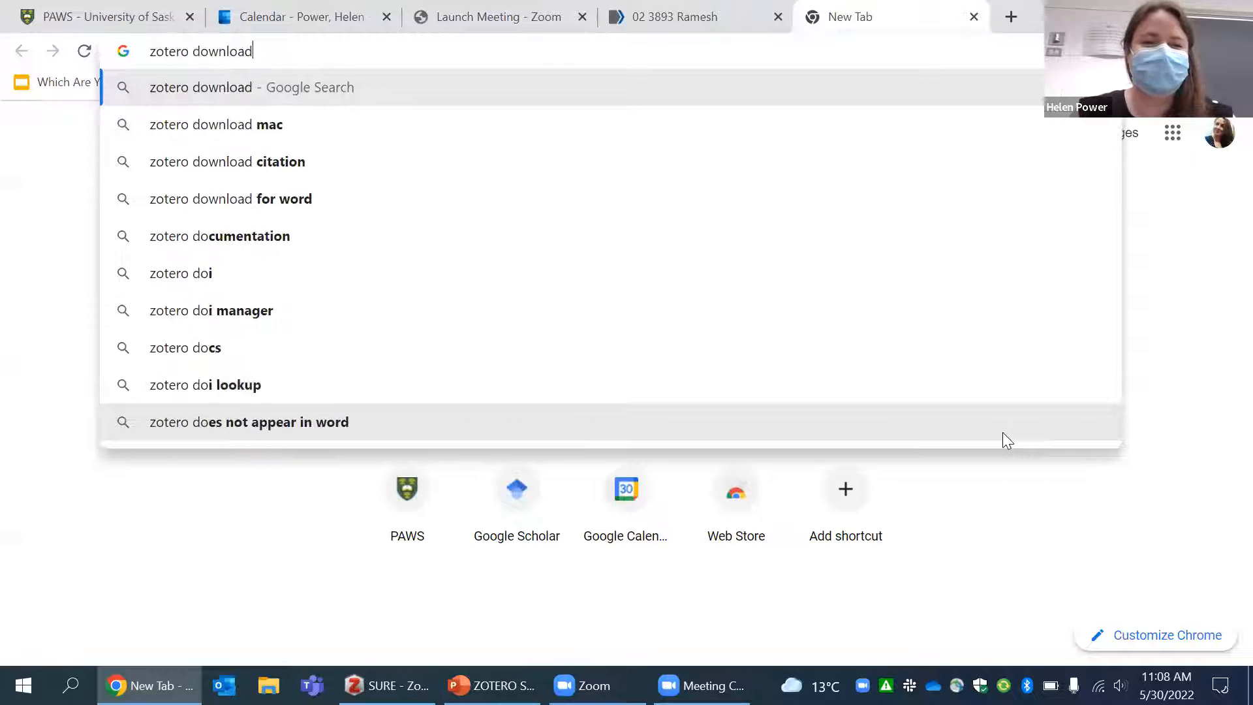
key(Return)
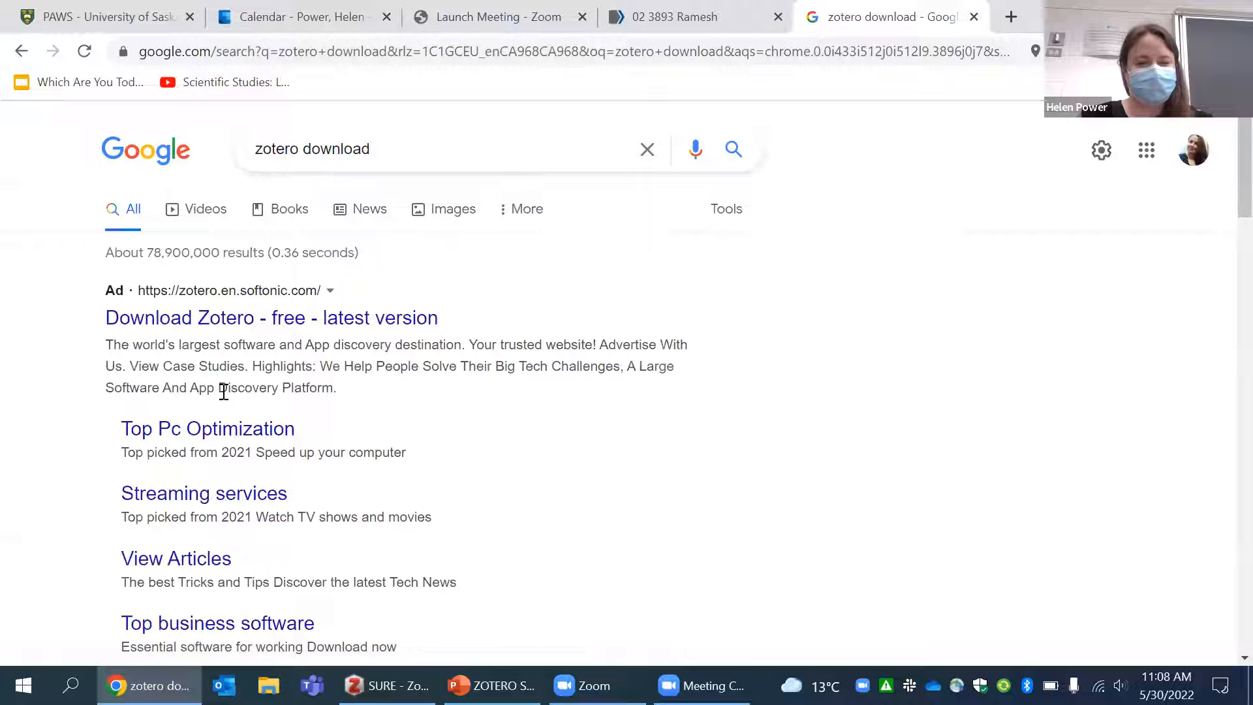
scroll(516, 457, down, 2)
scroll(516, 457, up, 1)
scroll(330, 294, down, 3)
scroll(336, 321, up, 2)
scroll(630, 535, down, 4)
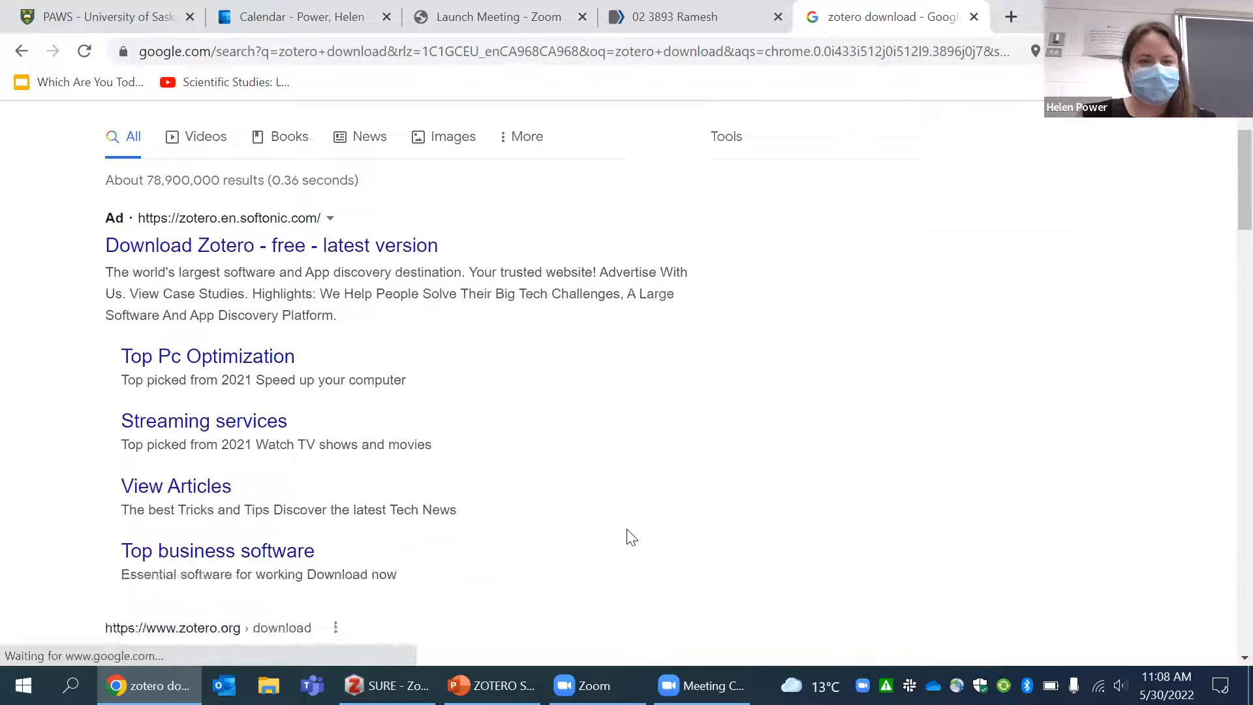
click(183, 442)
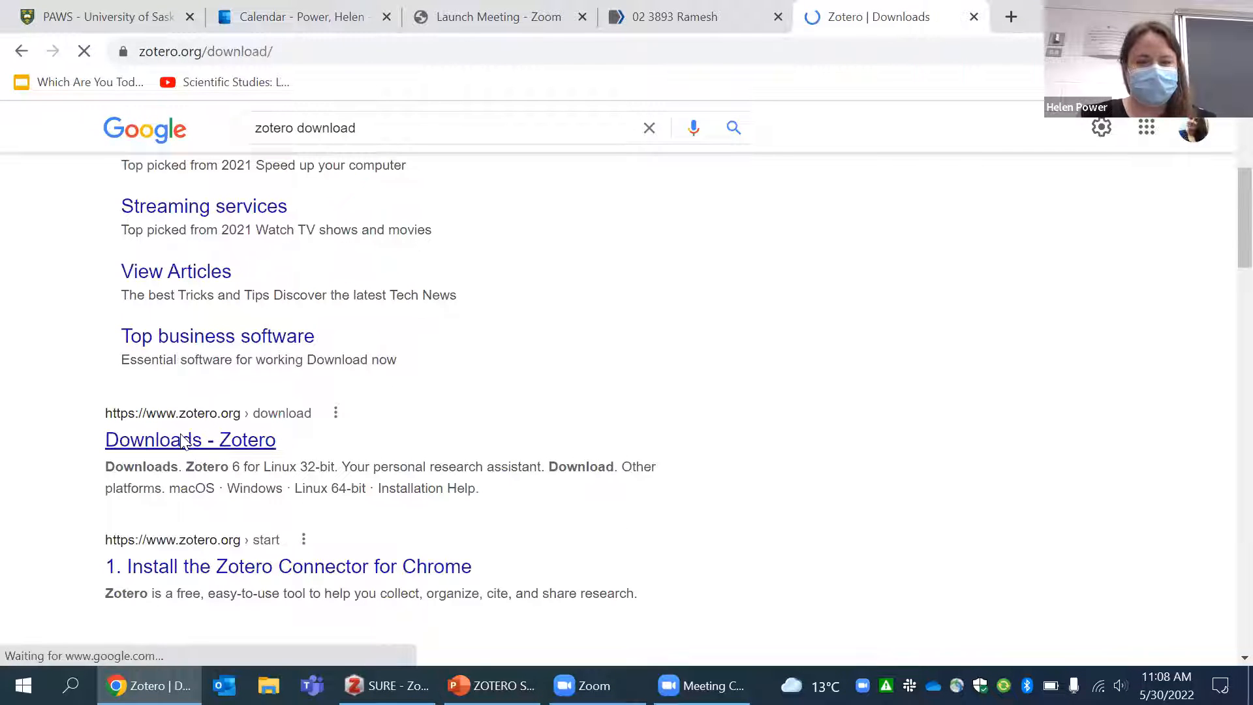
Install the Zotero Connector extension in Chrome from the Zotero downloads page and decline turning on sync.
scroll(398, 516, down, 6)
scroll(400, 519, up, 4)
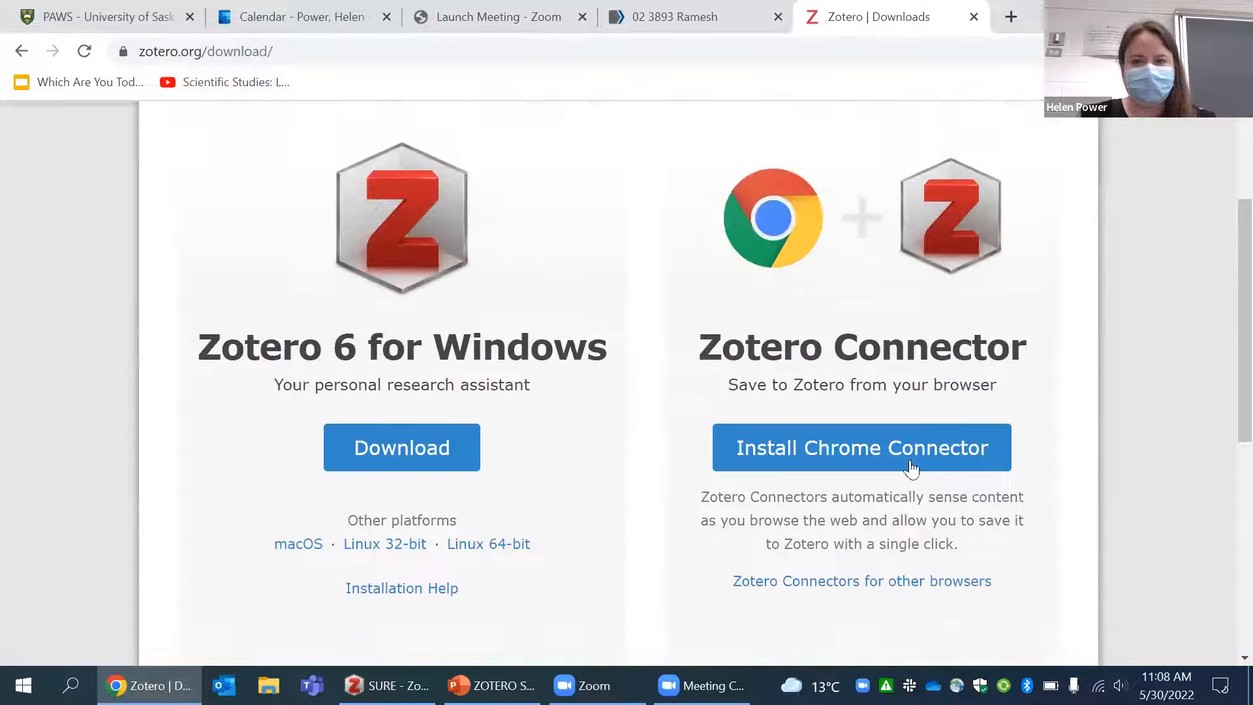
click(859, 453)
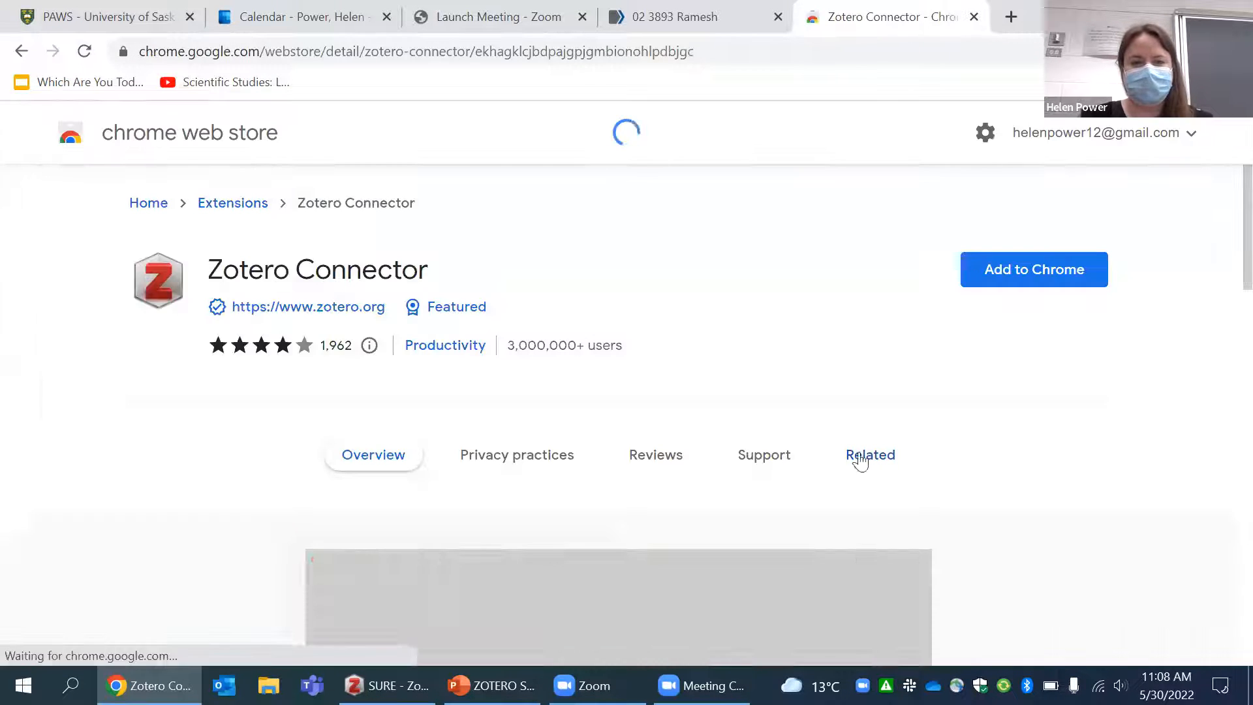
click(1037, 271)
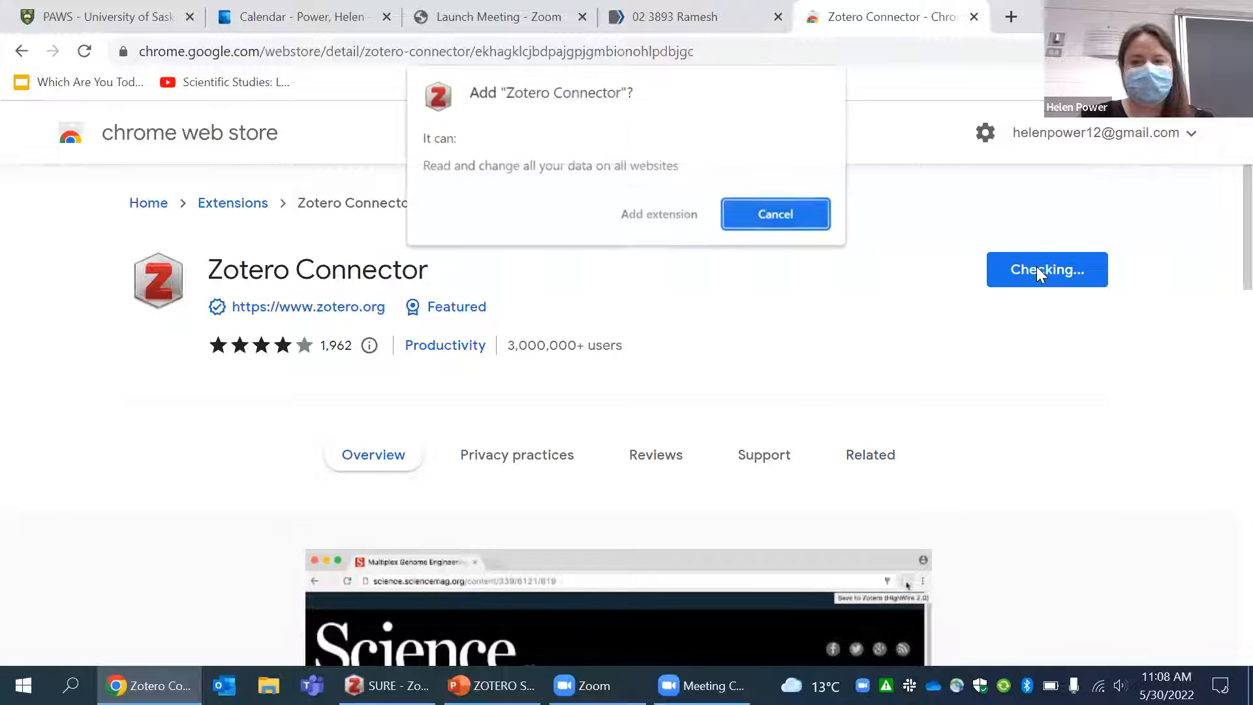
click(659, 215)
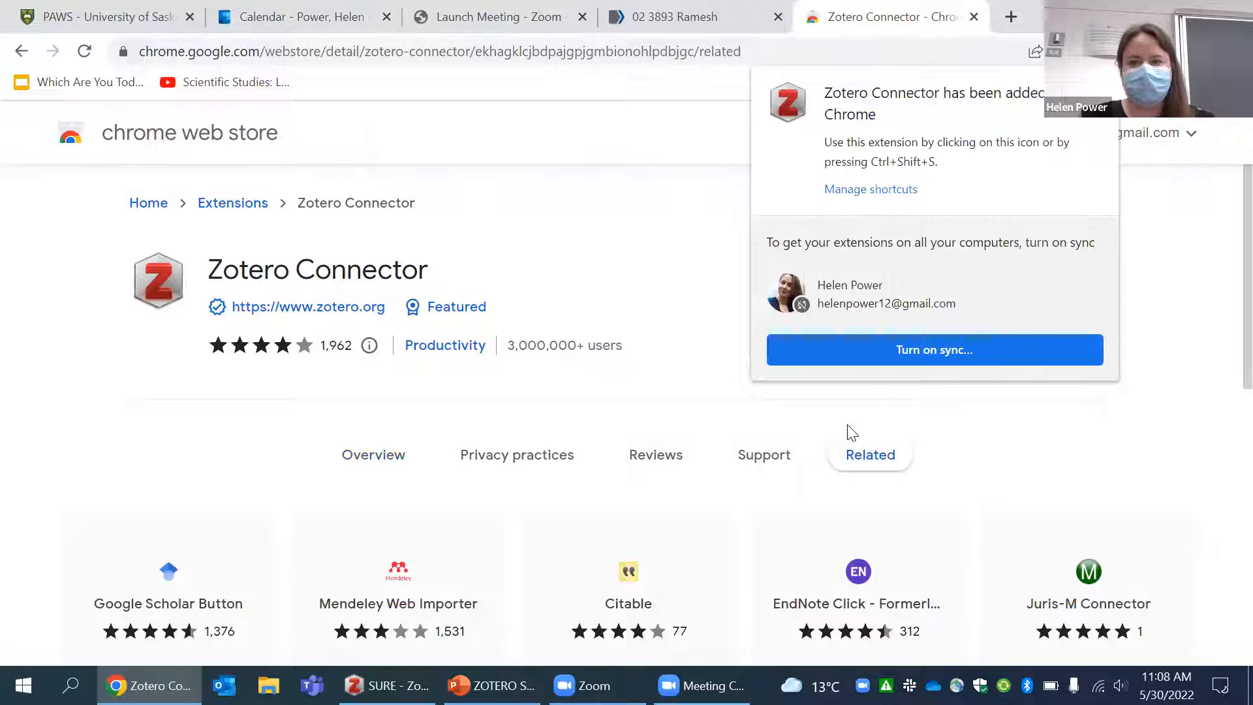
click(921, 358)
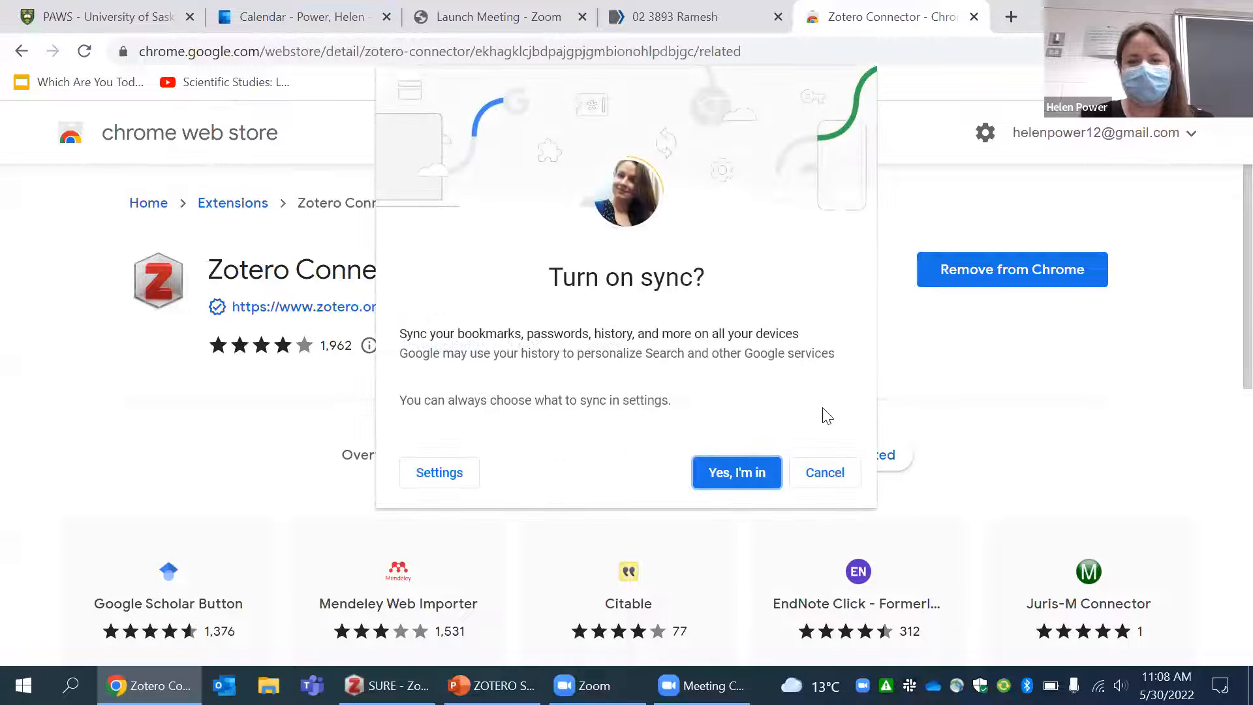
click(813, 482)
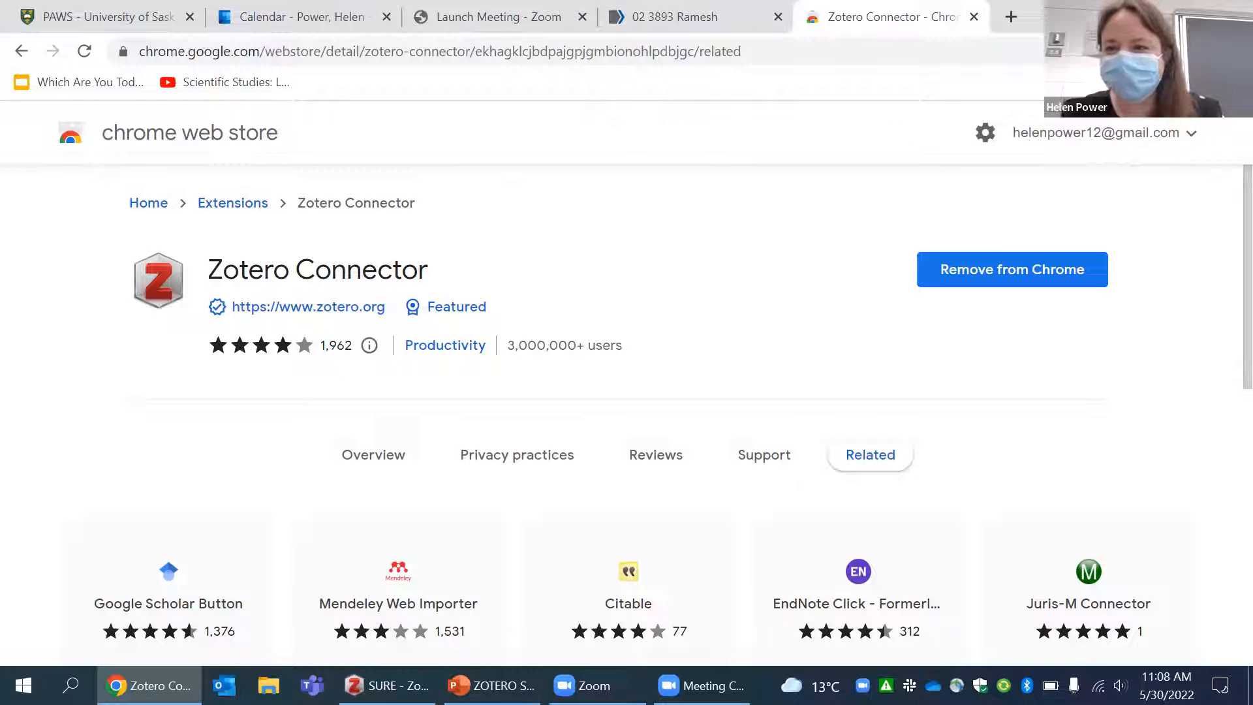
click(1235, 52)
click(671, 307)
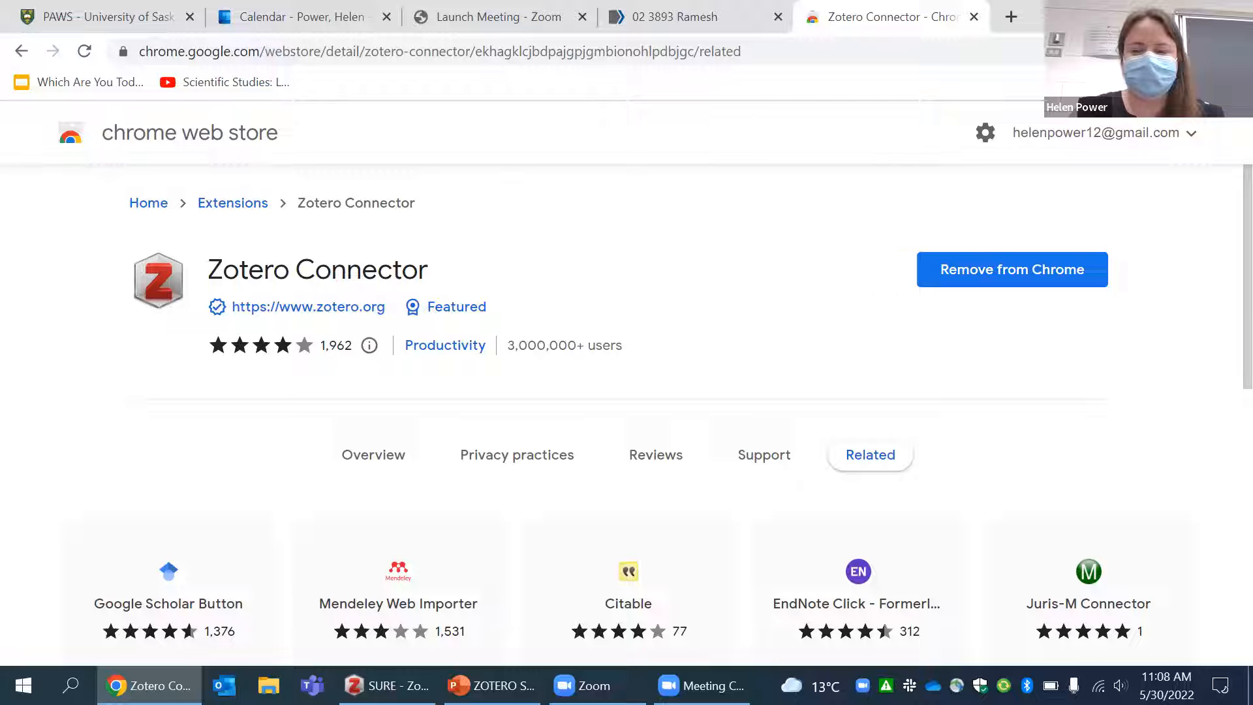
right_click(1160, 73)
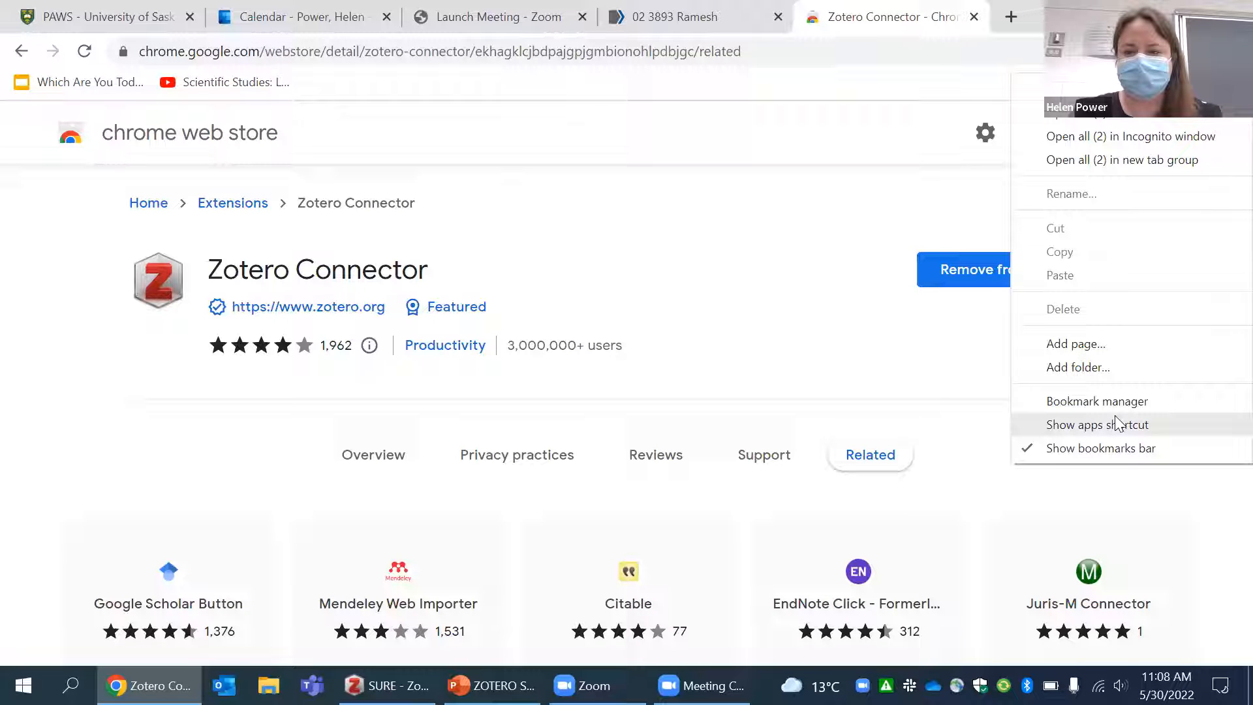
click(837, 355)
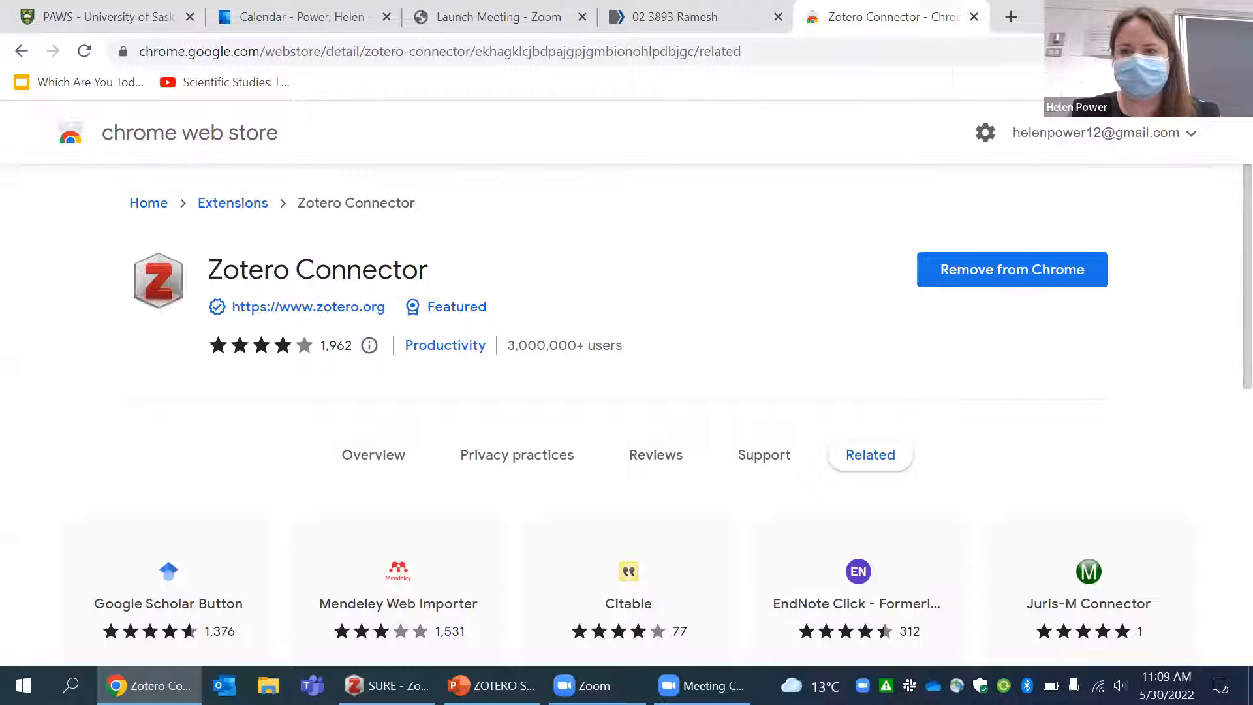
click(1235, 52)
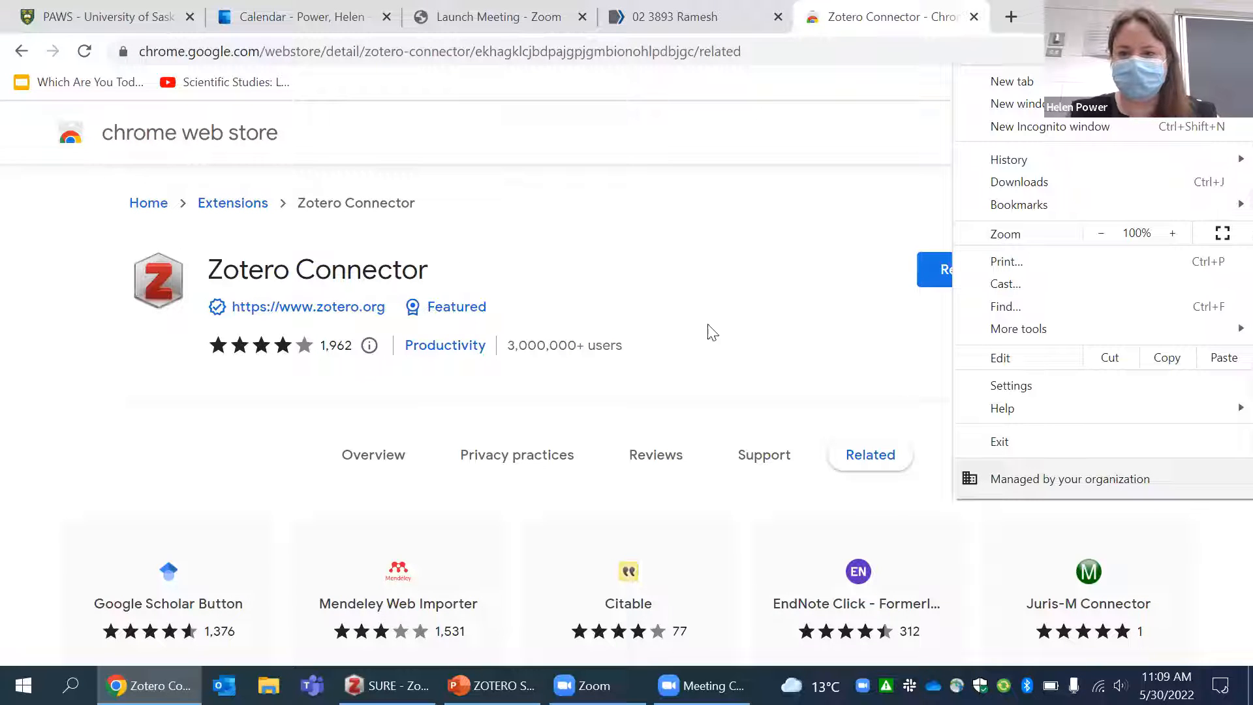
click(716, 346)
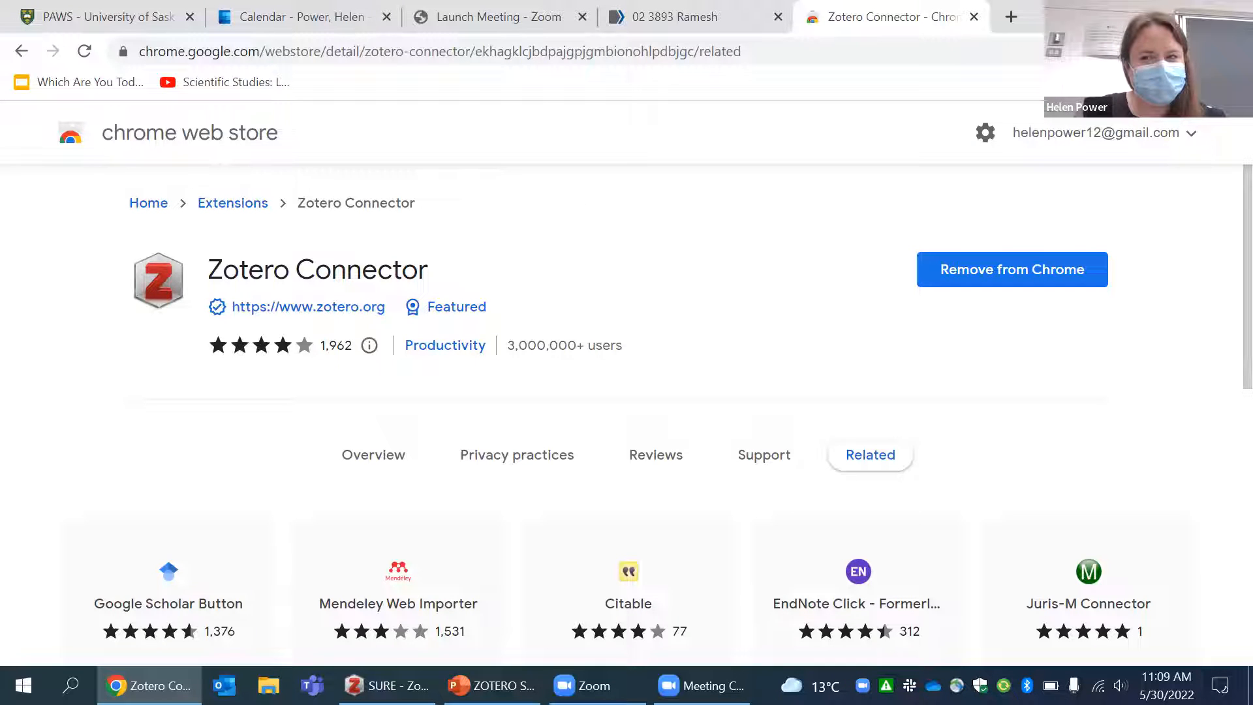
Pin the Zotero Connector extension to the browser toolbar.
click(1189, 51)
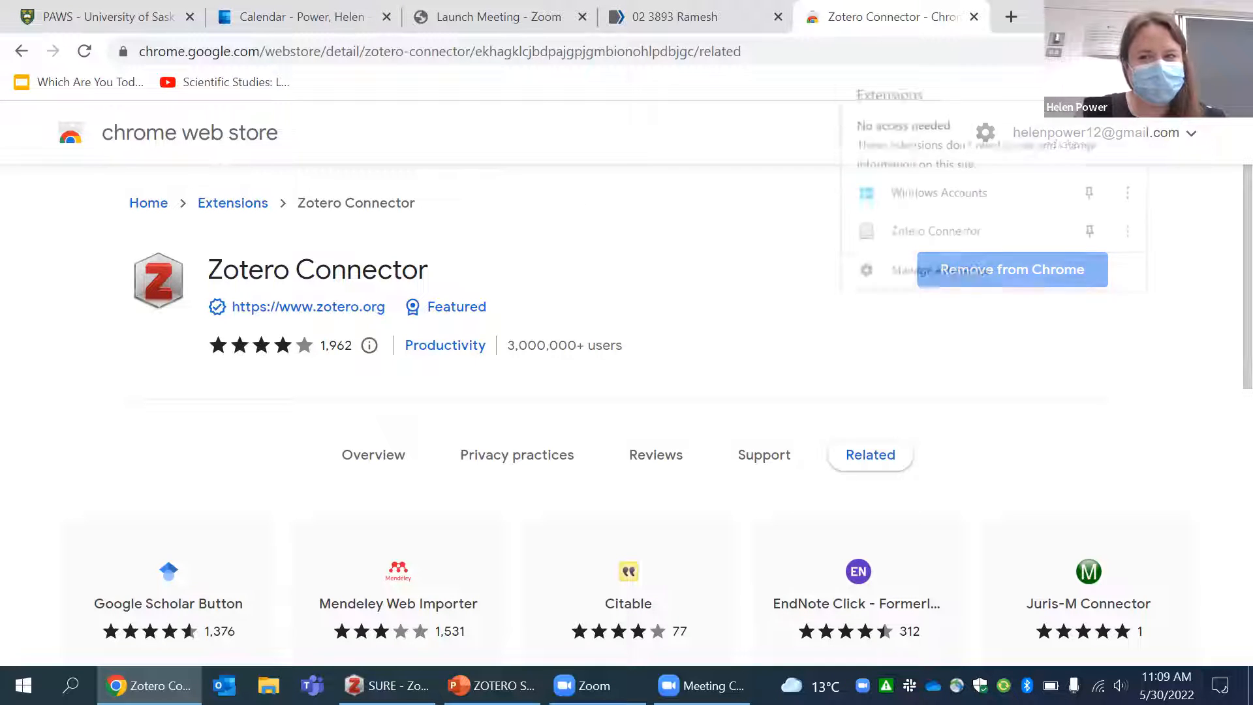
click(1084, 229)
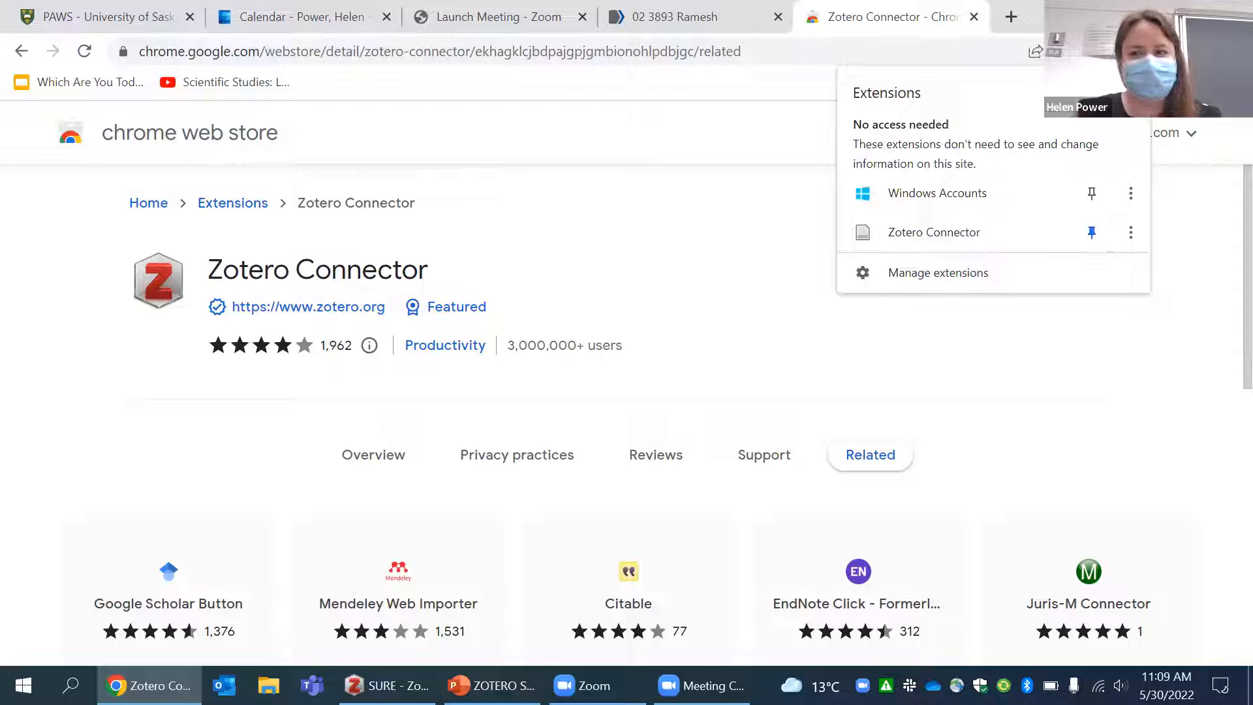
Close the Chrome Web Store tab and view the SURE collection in Zotero before returning to the PDF in Chrome.
click(675, 235)
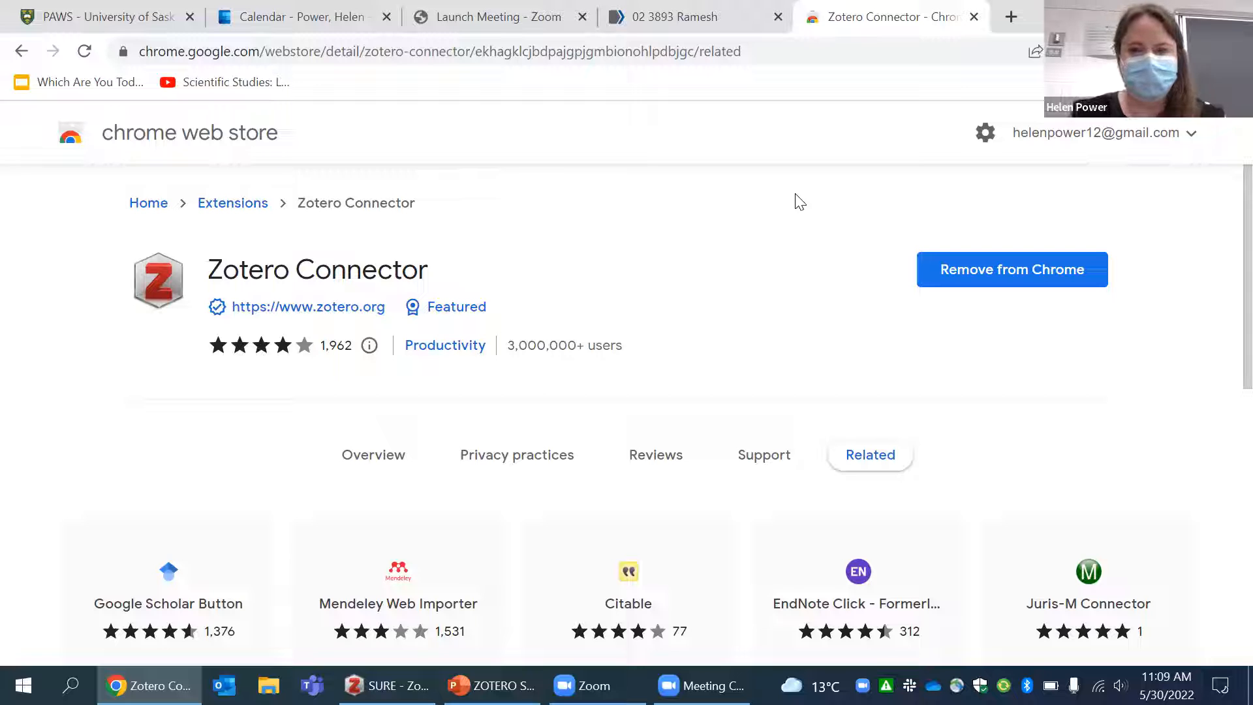
click(974, 18)
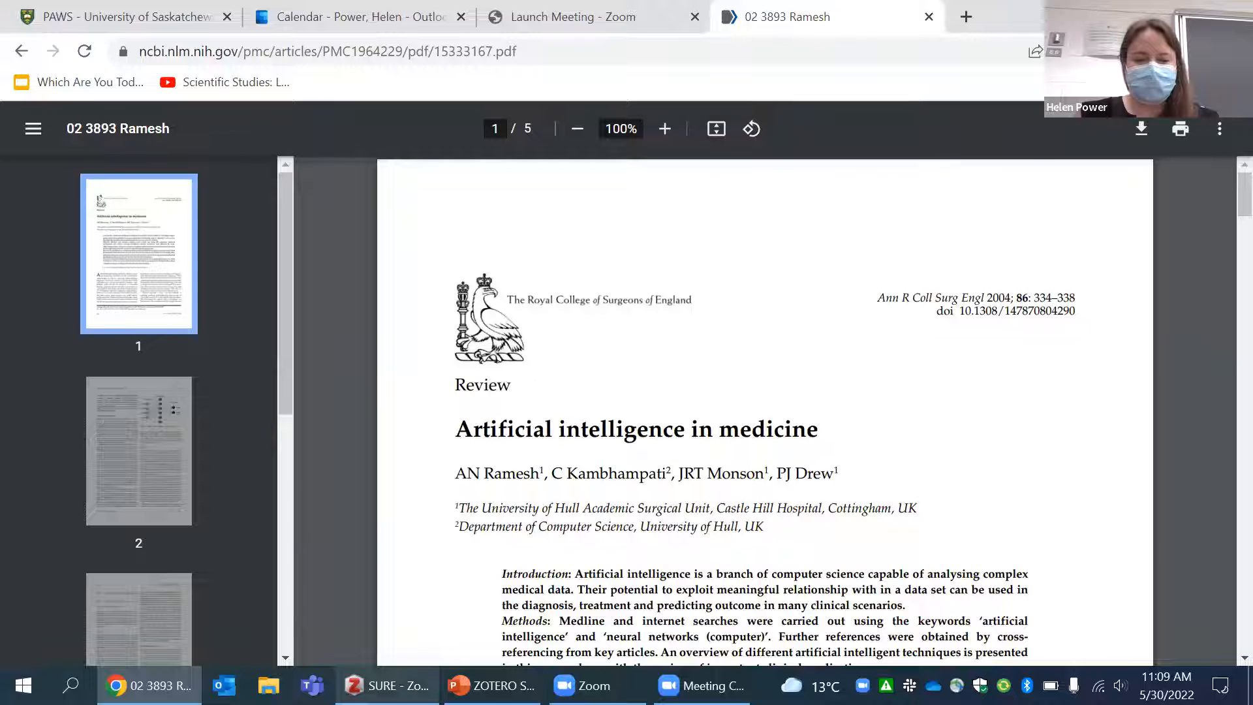
click(387, 686)
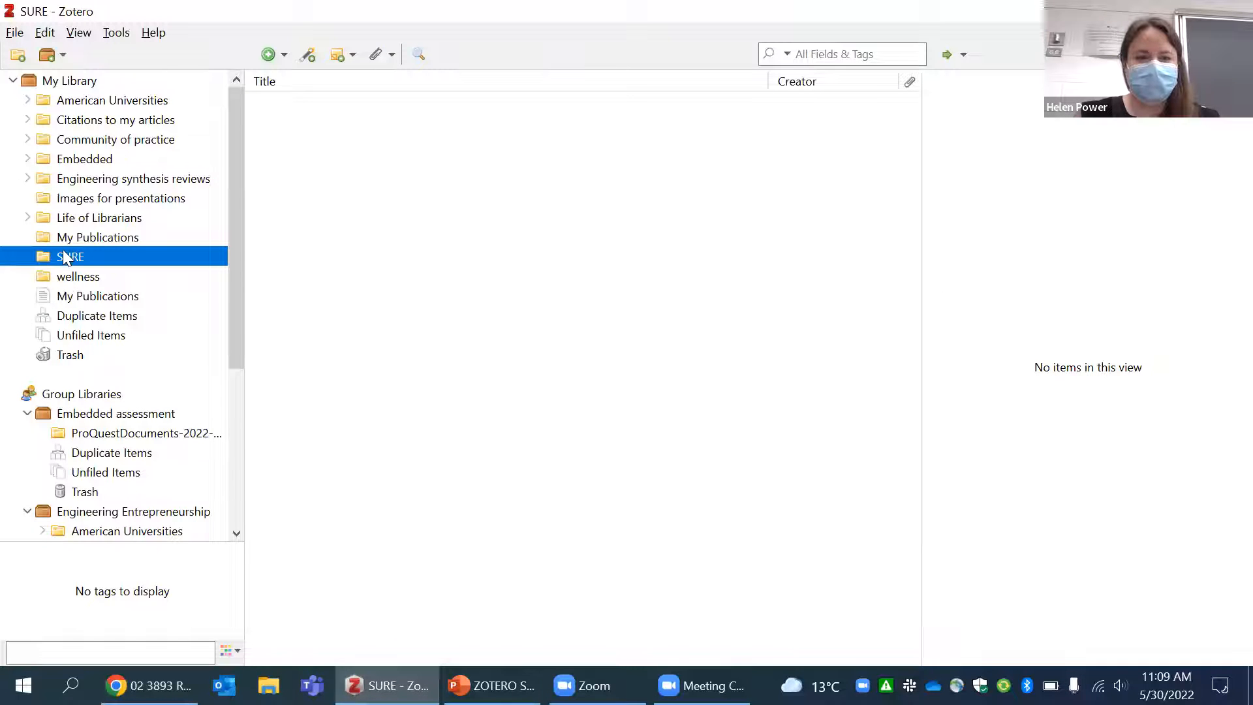
click(385, 685)
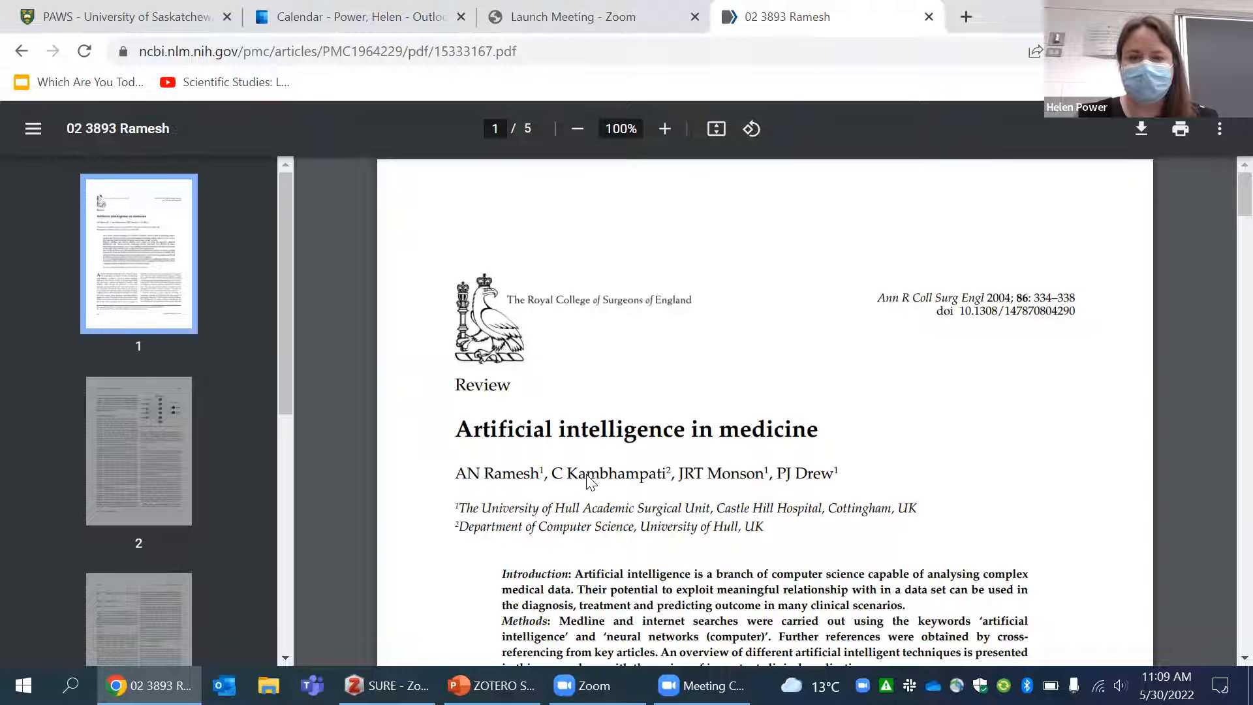
click(387, 685)
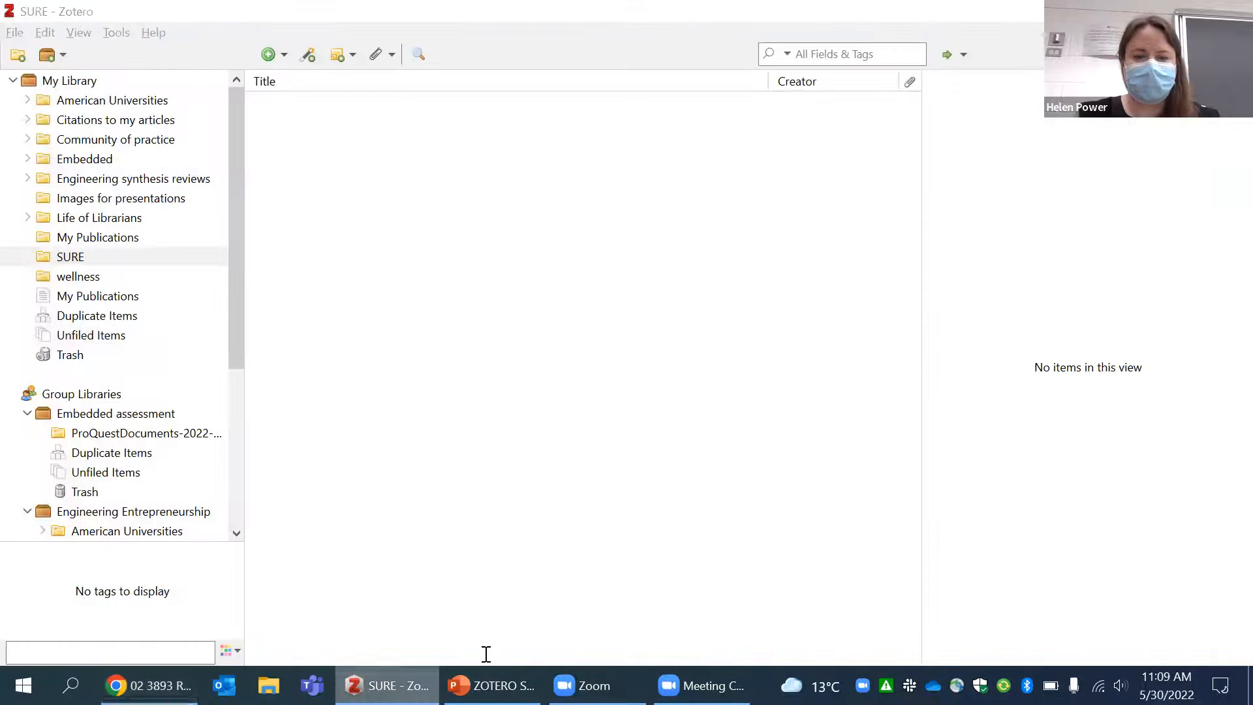
click(387, 685)
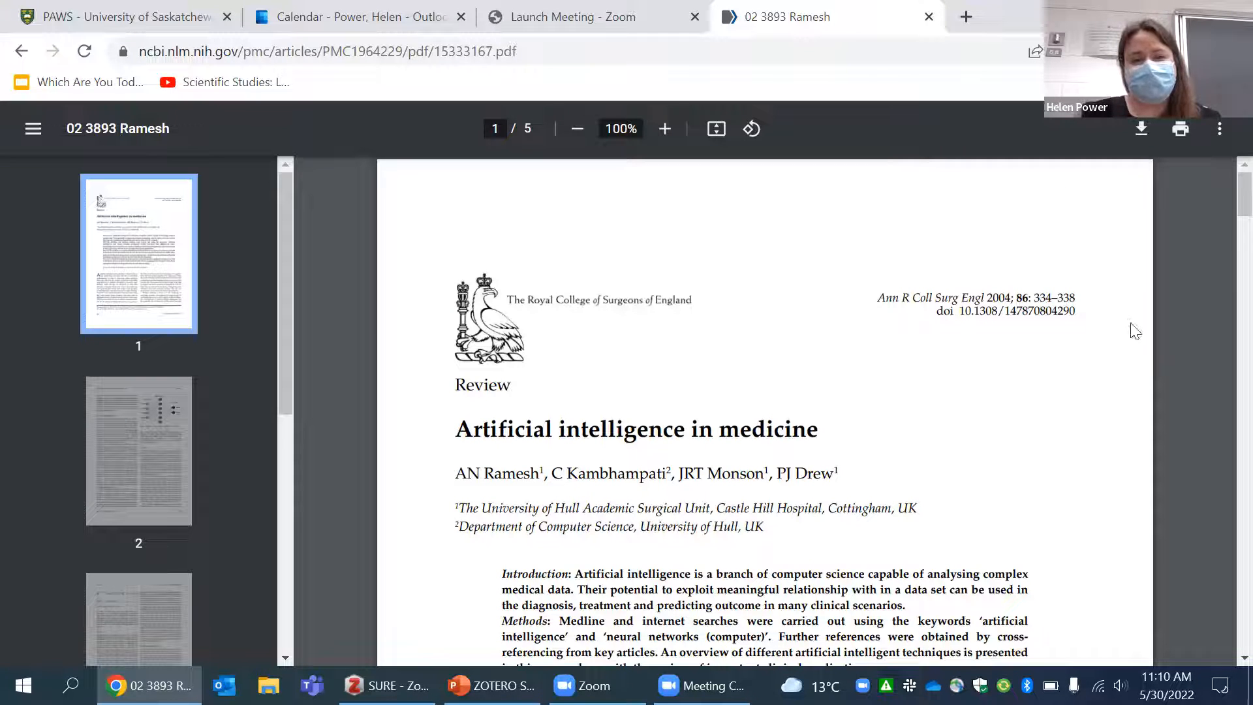
Download the "Artificial intelligence in medicine" PDF to the Downloads folder as 15333167 and show the file in its folder.
click(1134, 129)
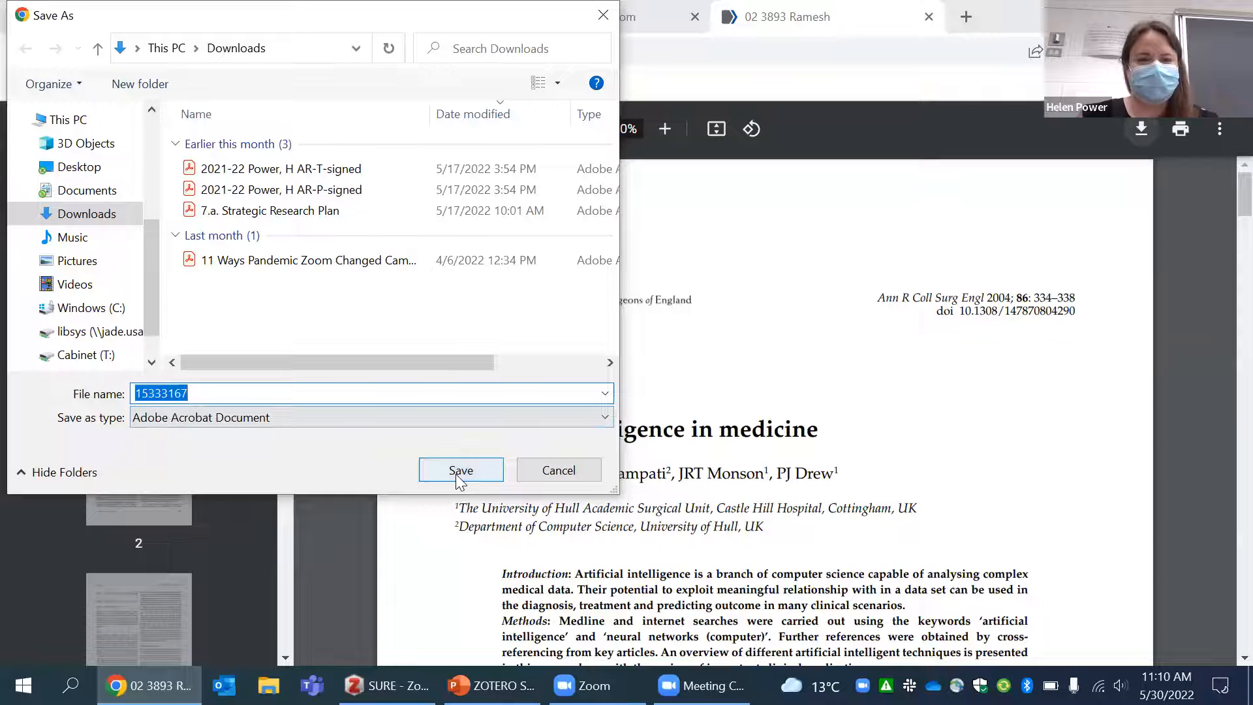
click(453, 468)
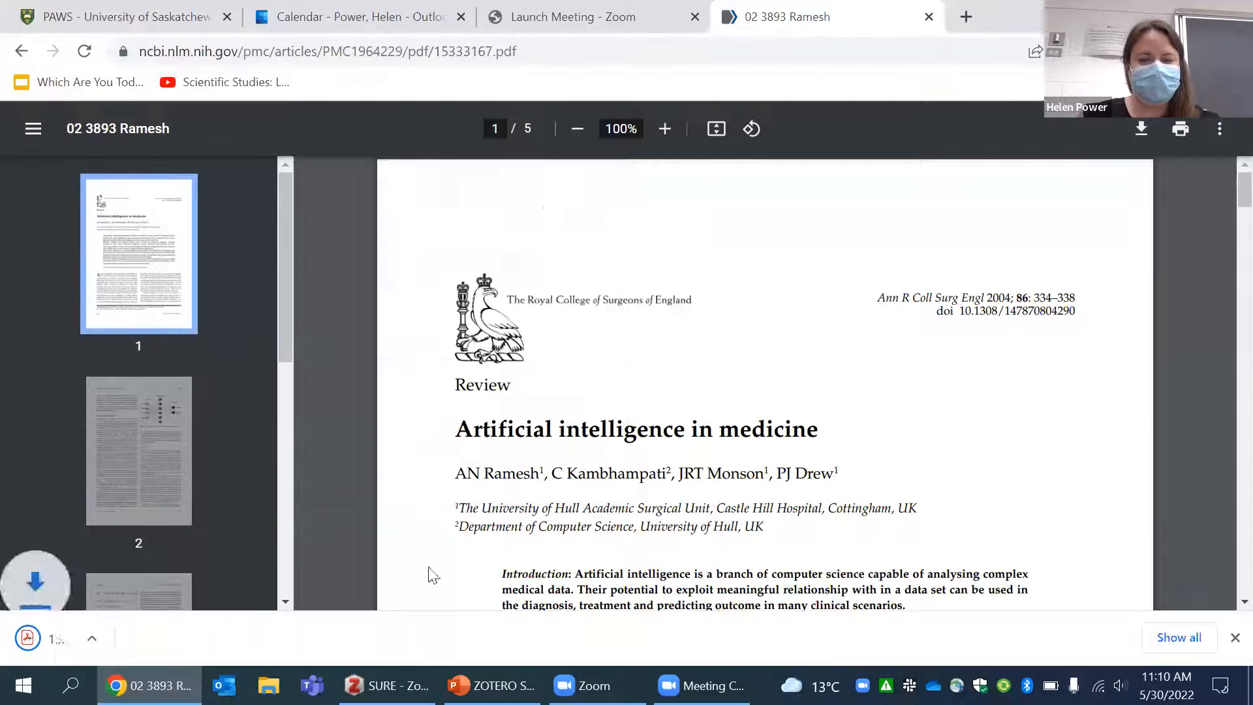
click(212, 636)
click(241, 571)
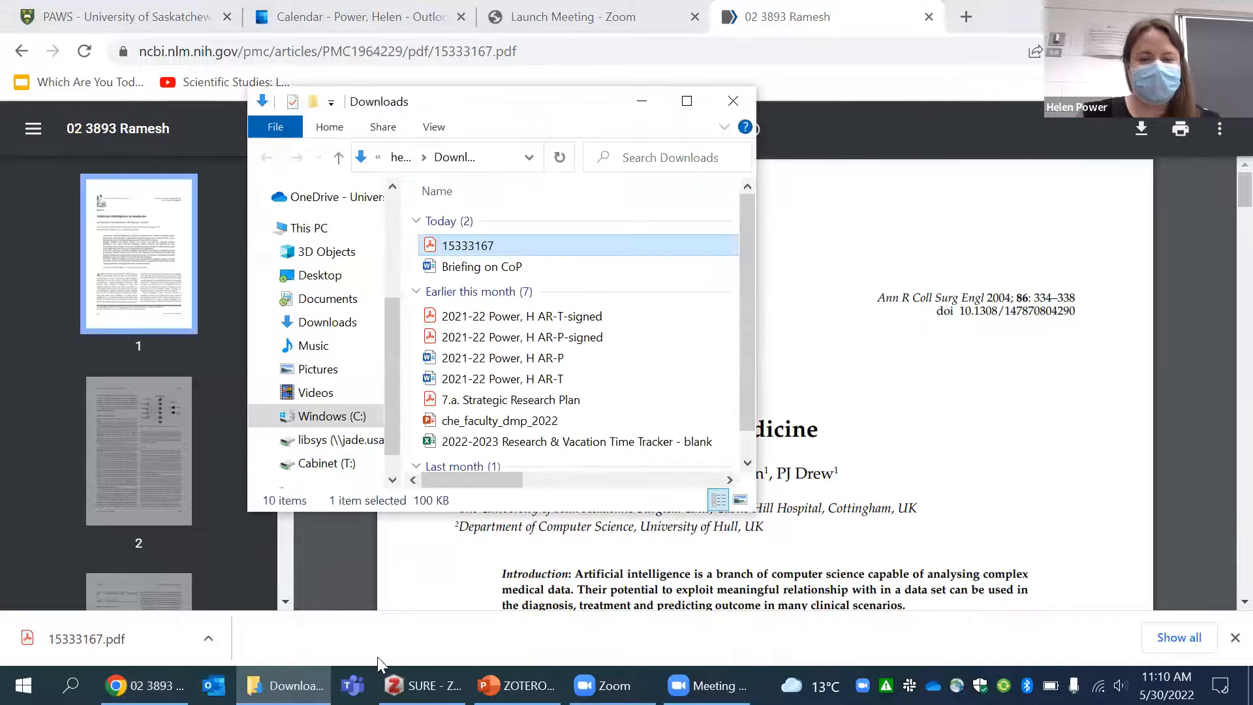
Arrange the Zotero and Downloads windows so both are visible and add the 15333167 PDF to the SURE collection.
click(421, 685)
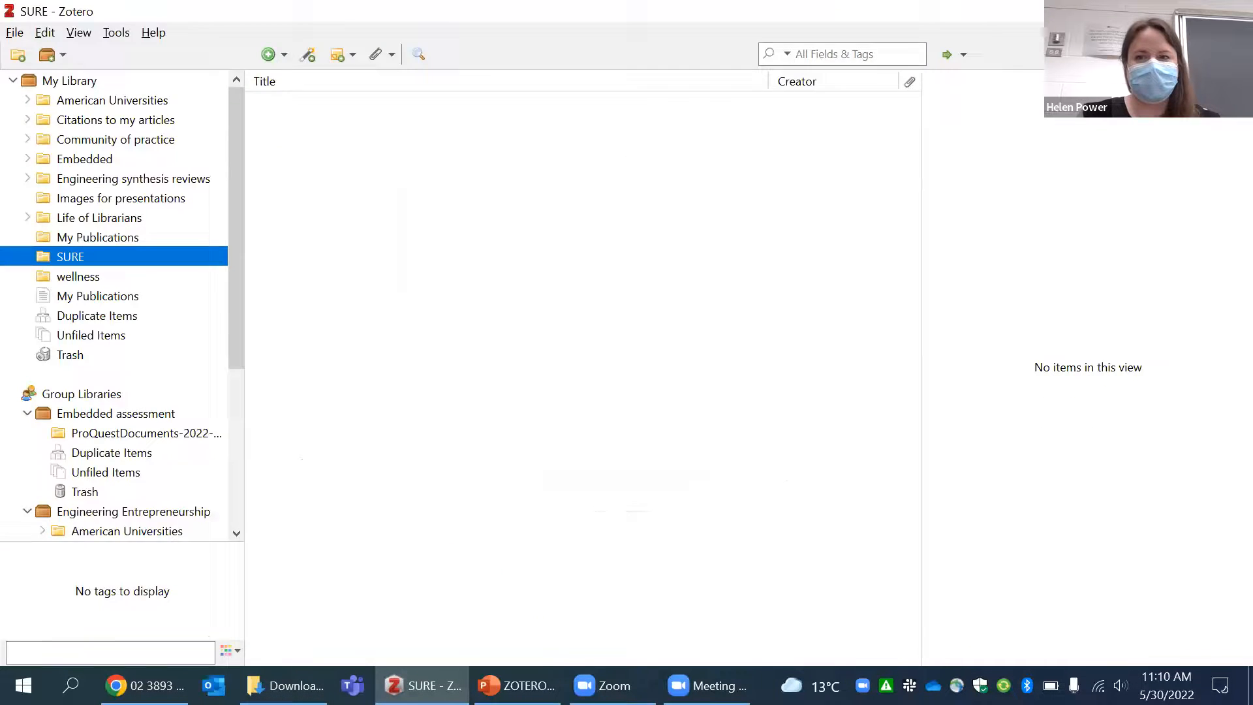
click(1184, 11)
drag(306, 76, 540, 160)
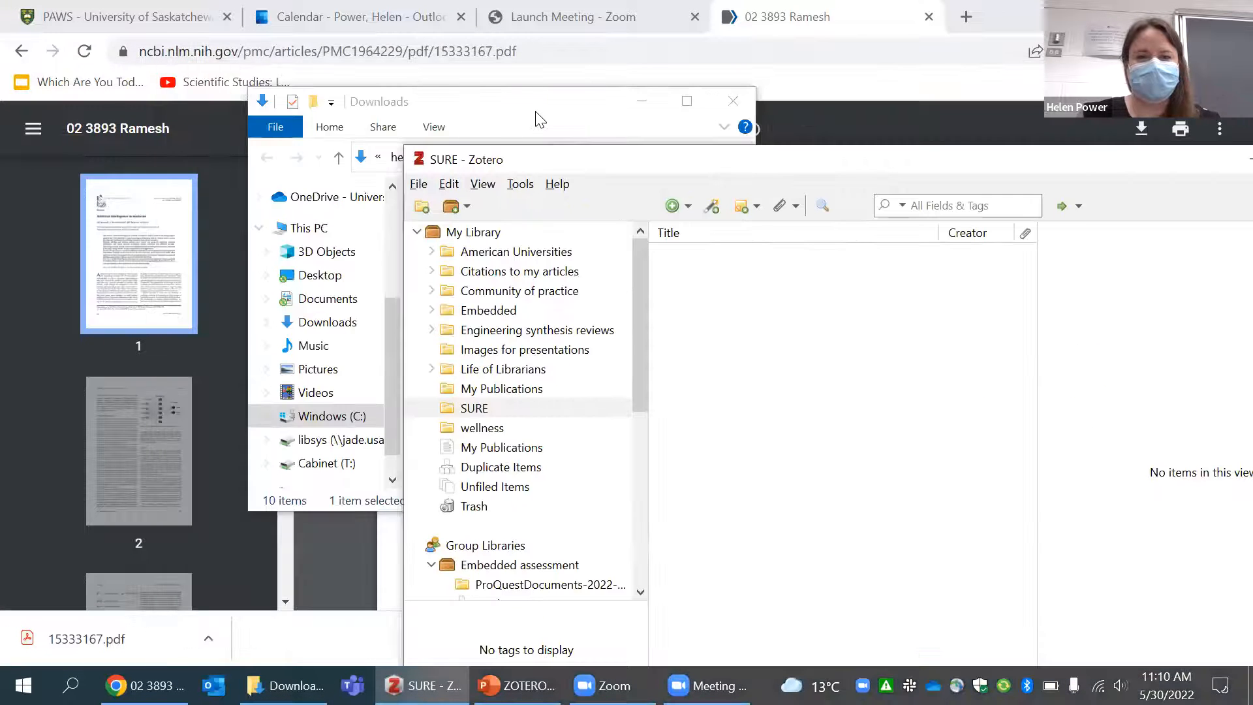
click(541, 119)
drag(563, 101, 288, 68)
drag(190, 212, 785, 358)
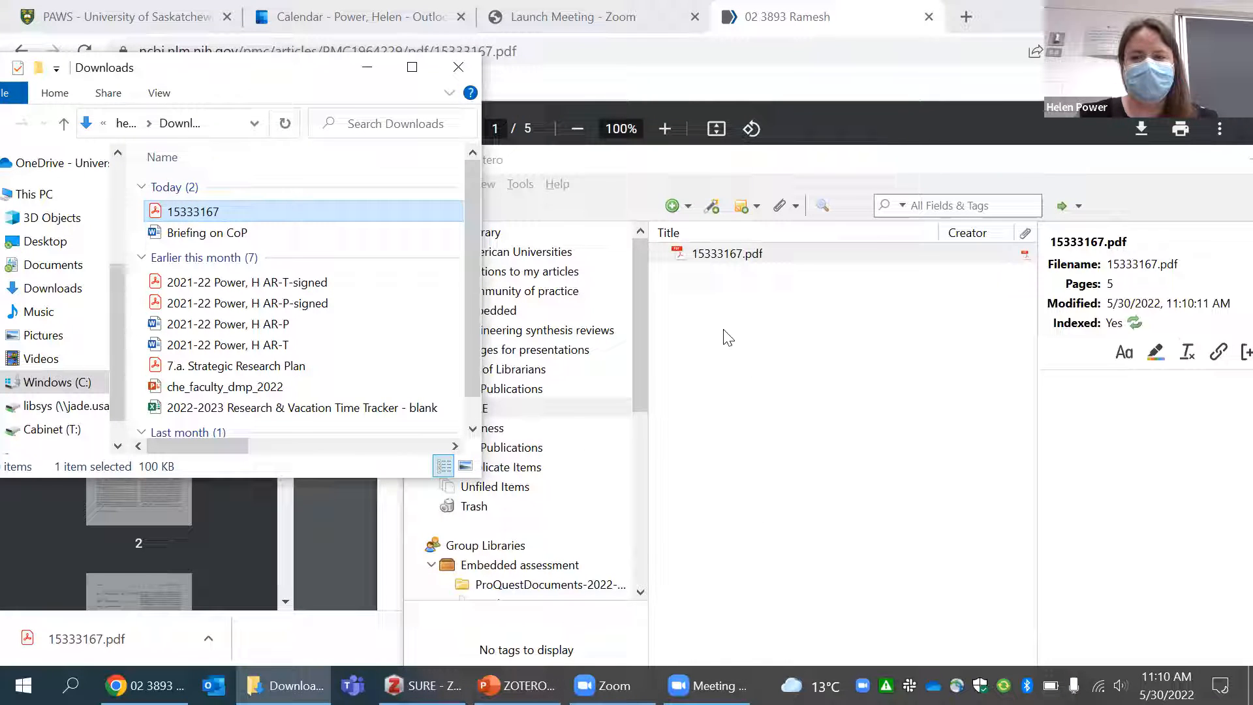
Retrieve the metadata for 15333167.pdf in Zotero and check the options available for the resulting parent item.
right_click(728, 256)
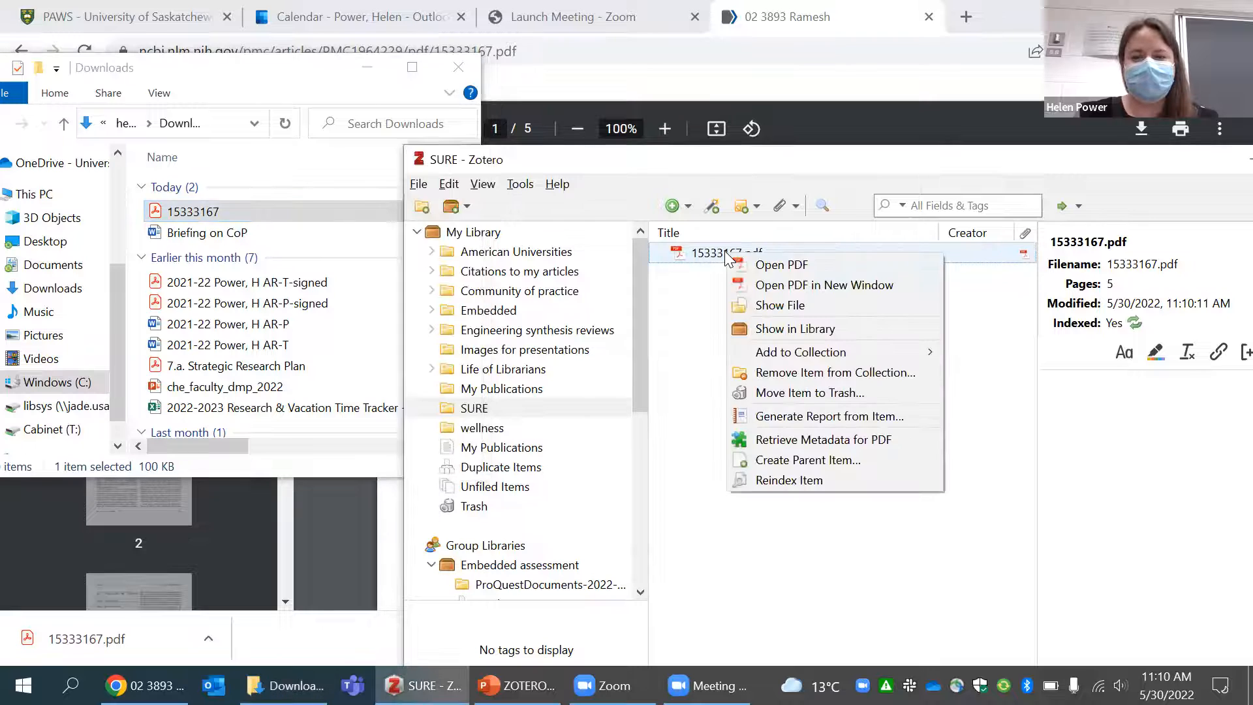
click(859, 444)
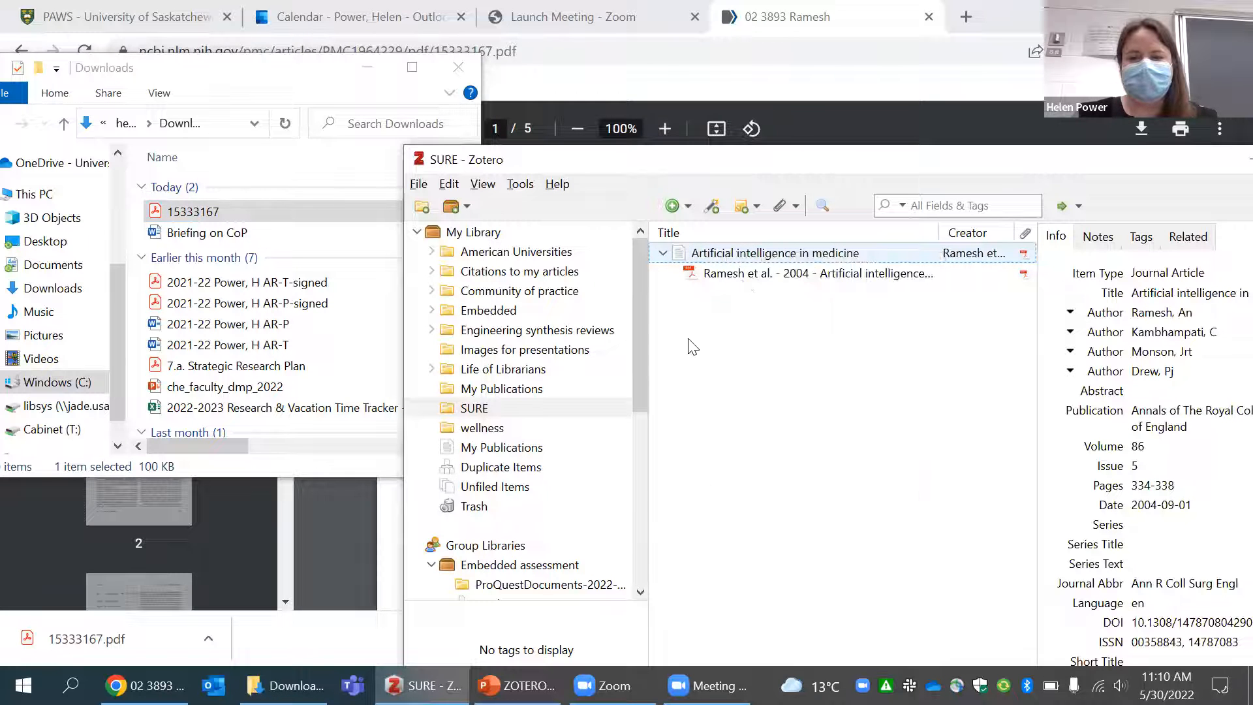
right_click(754, 259)
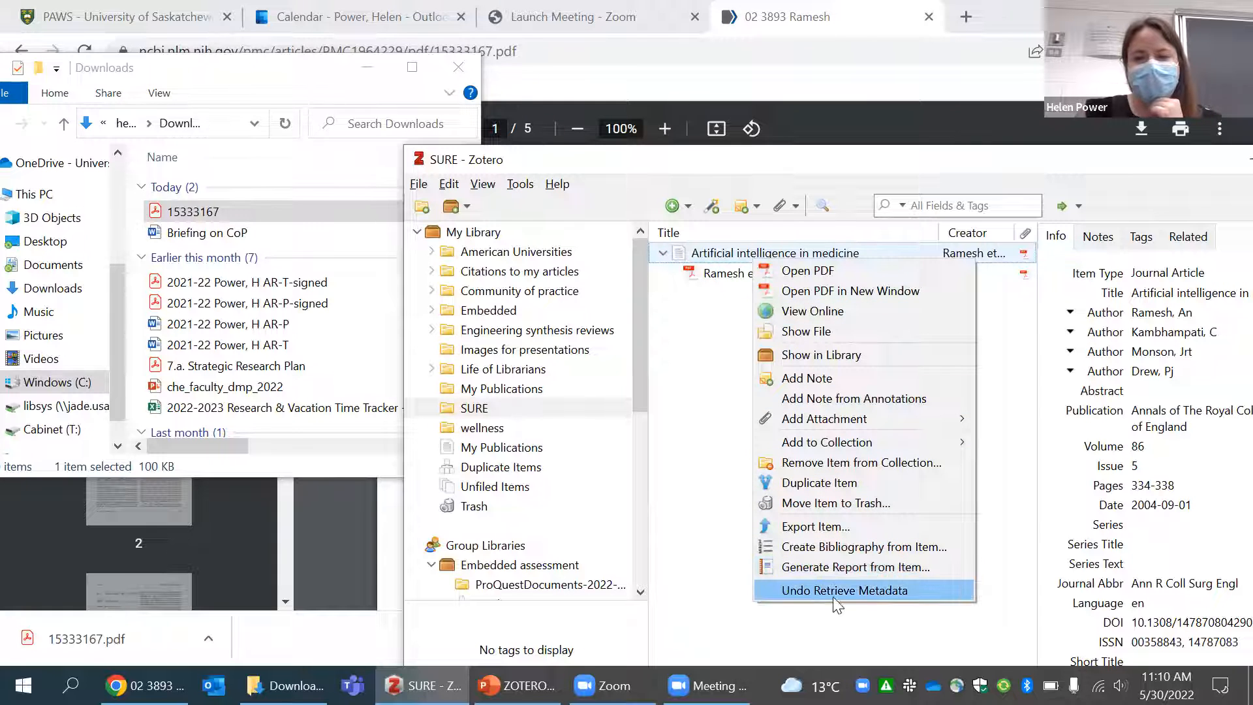
click(683, 344)
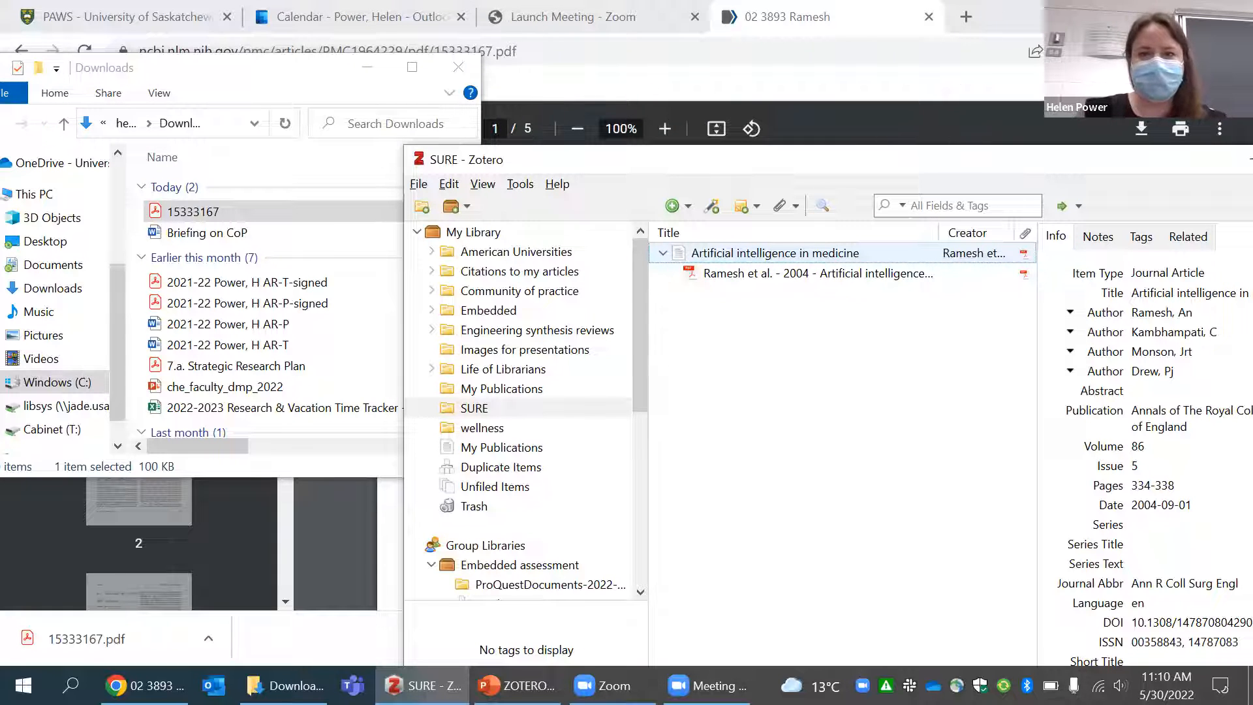
Dismiss Chrome's download bar, delete the 15333167 PDF from the Downloads folder and return to Chrome.
click(989, 7)
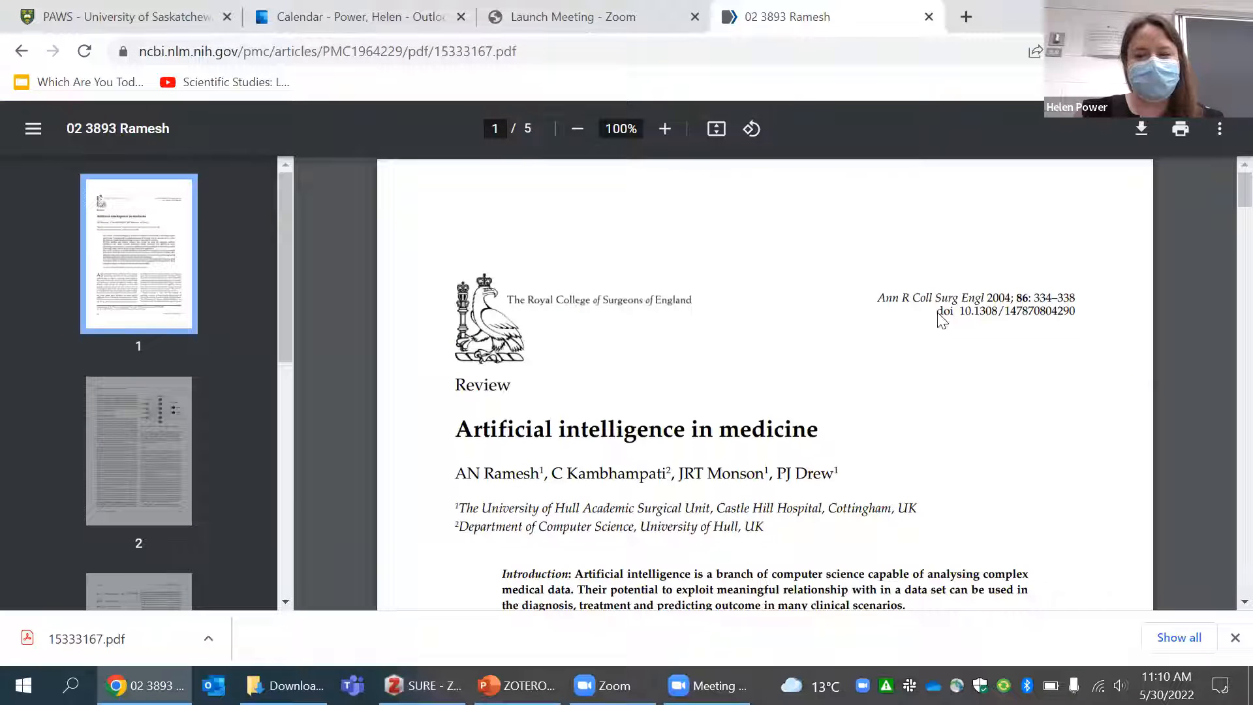
click(1234, 638)
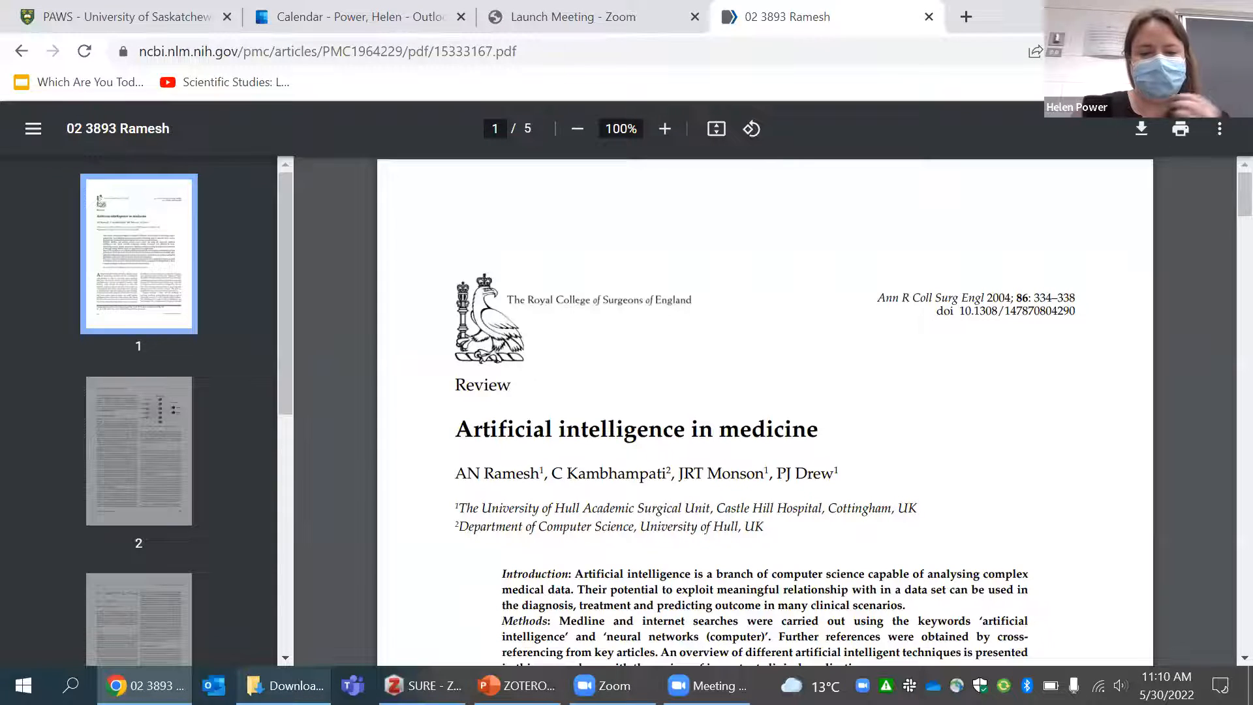
click(278, 685)
key(Delete)
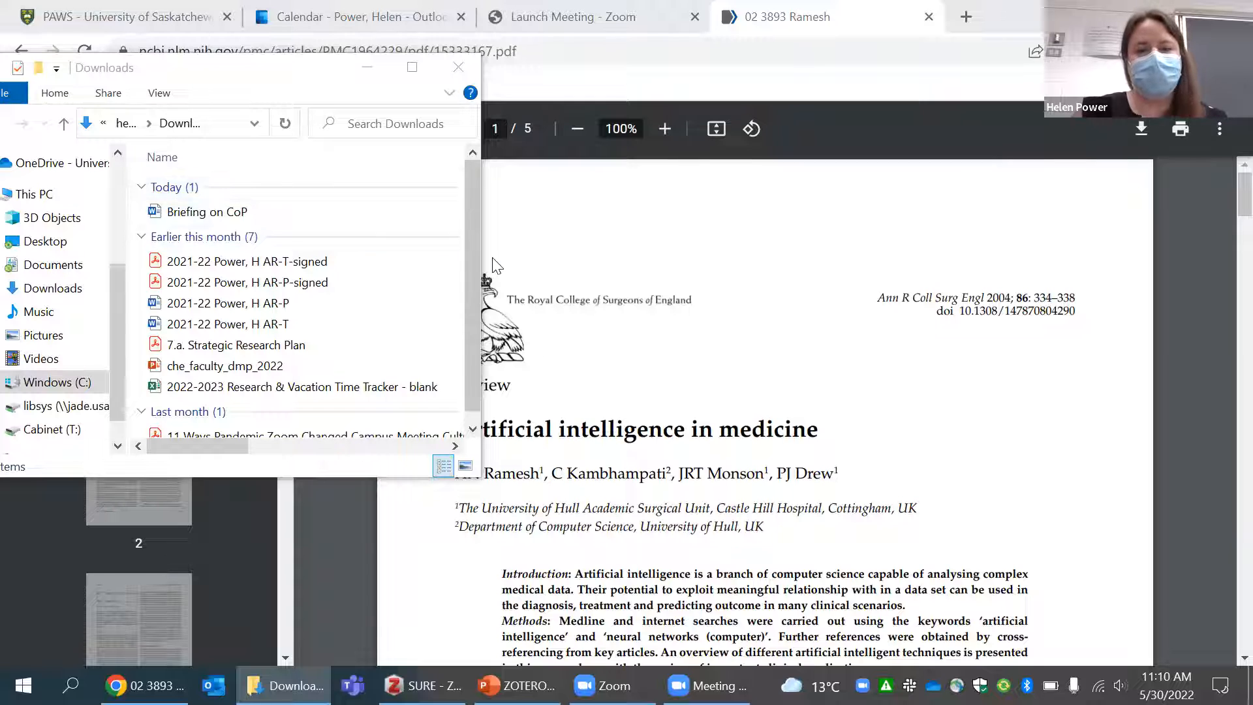
drag(482, 255, 624, 257)
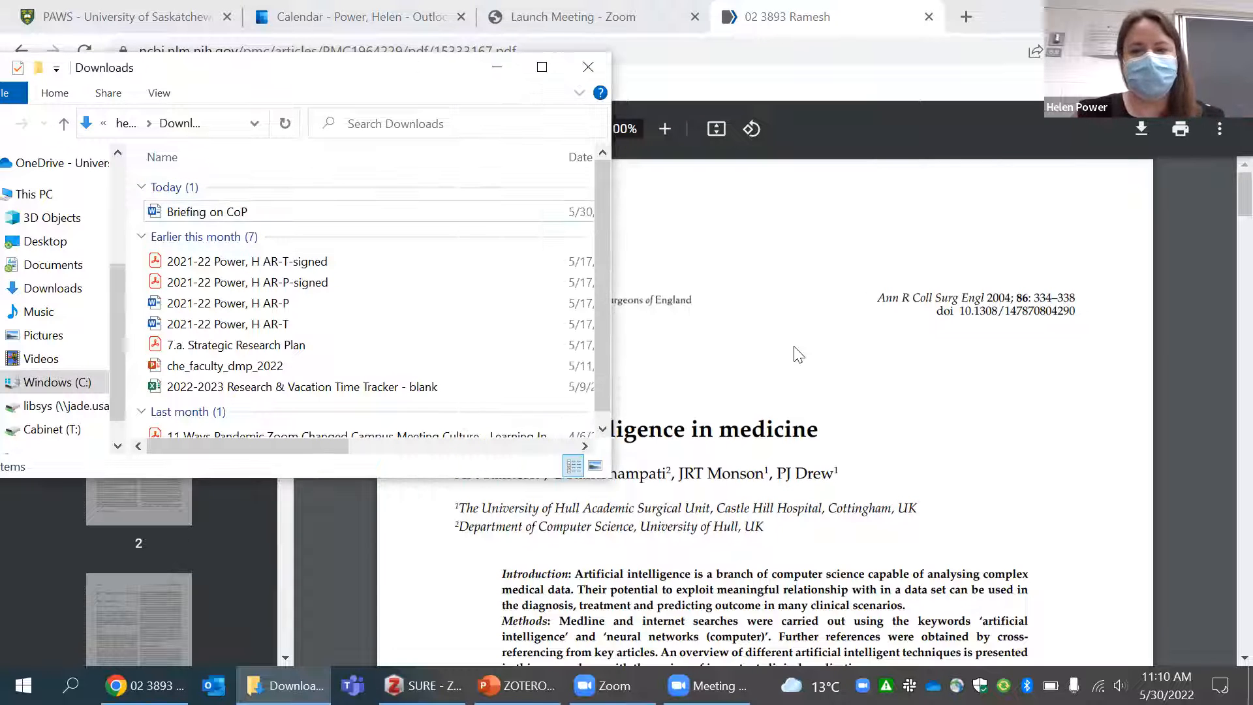
click(798, 354)
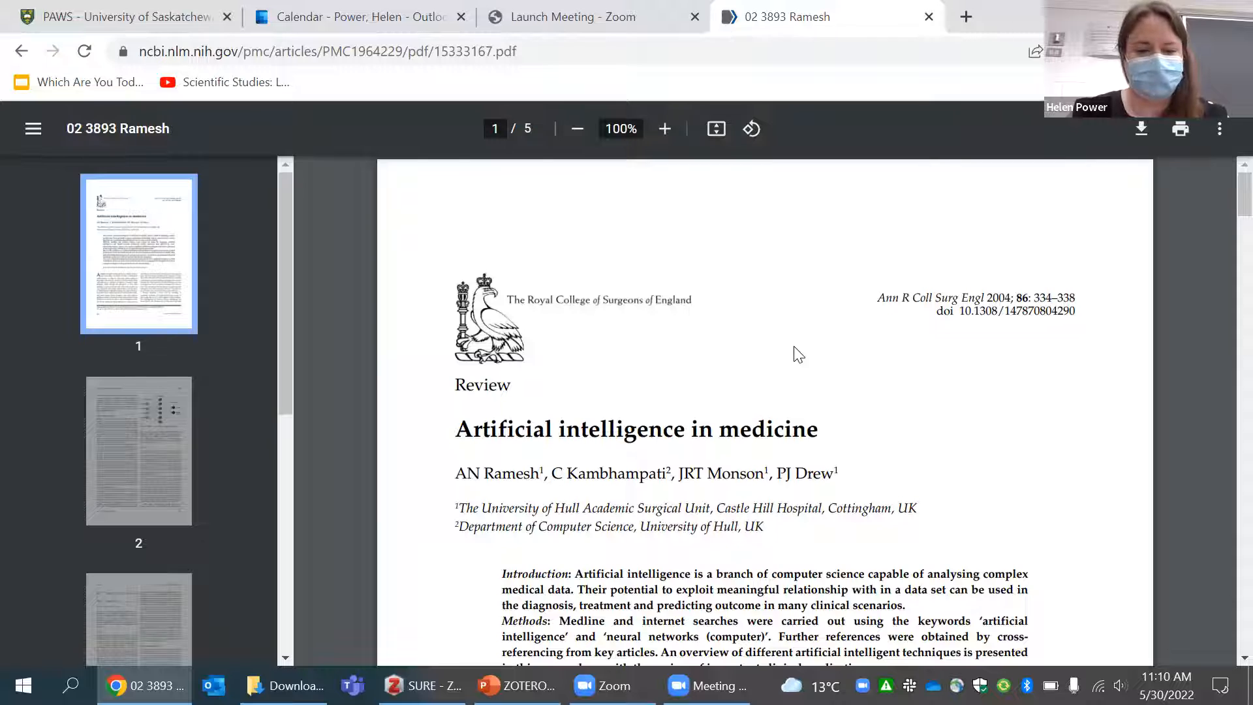
Close the browser tab showing the "Artificial intelligence in medicine" PDF.
key(ctrl+w)
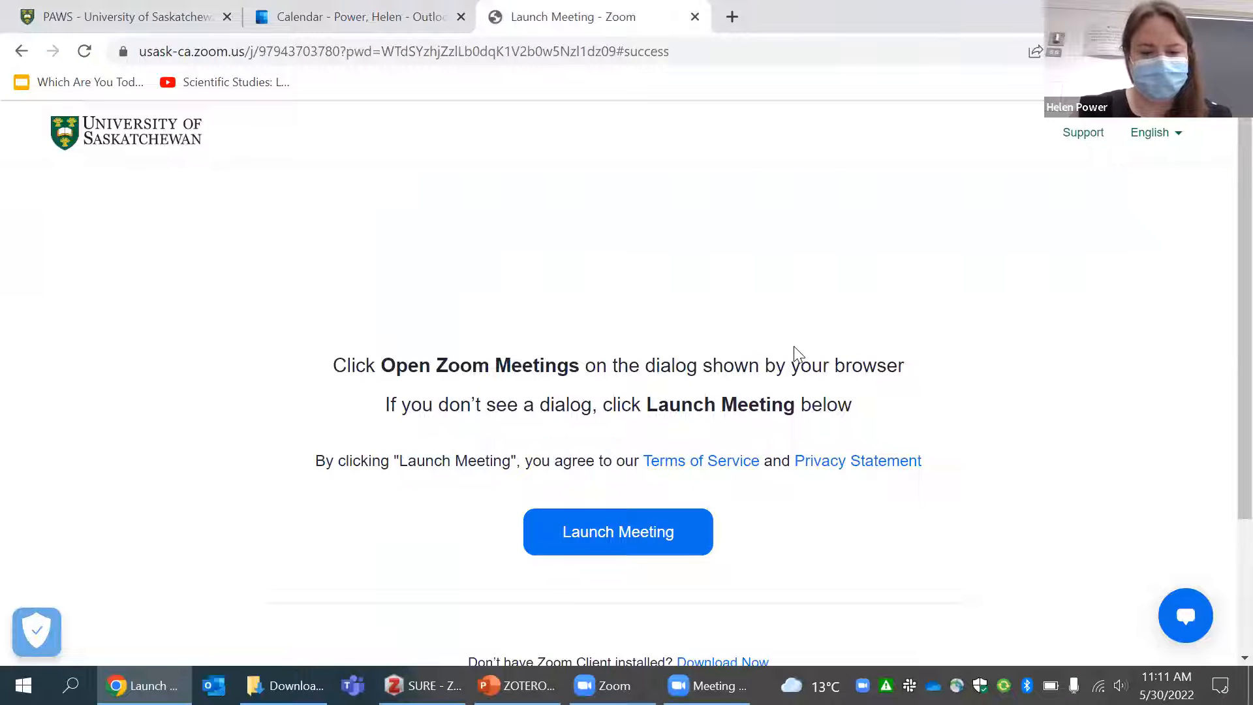
key(super)
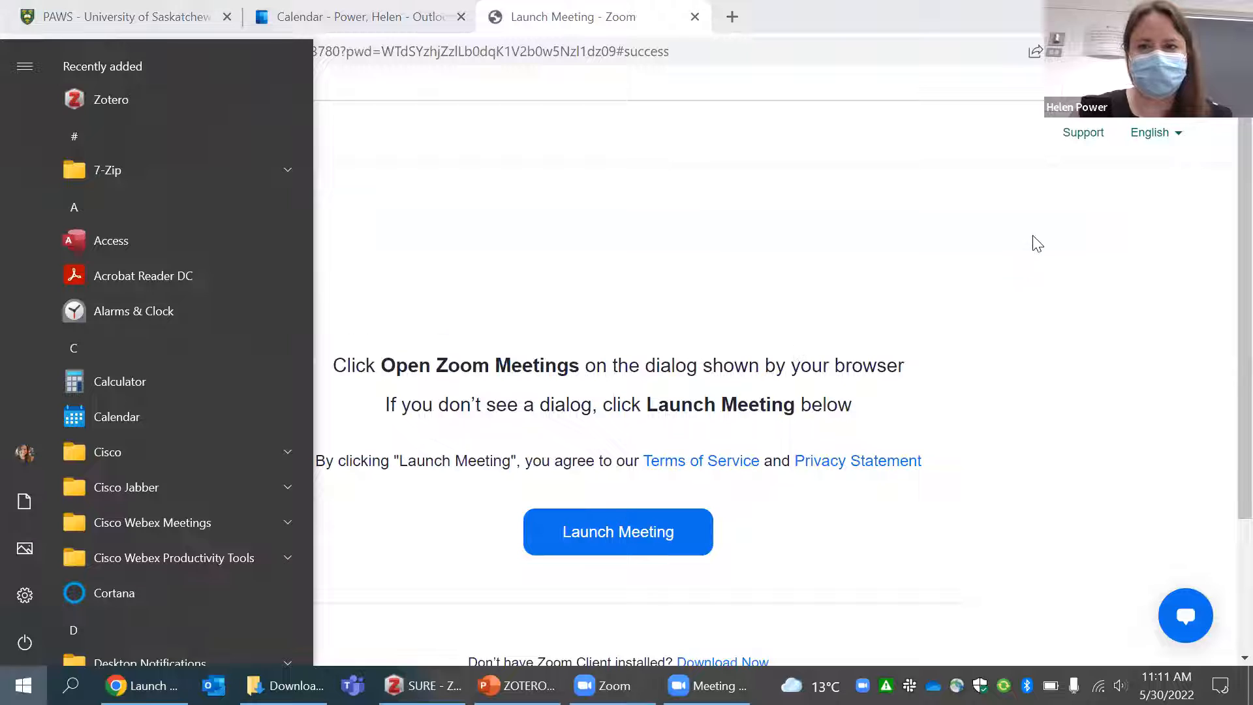
click(1031, 274)
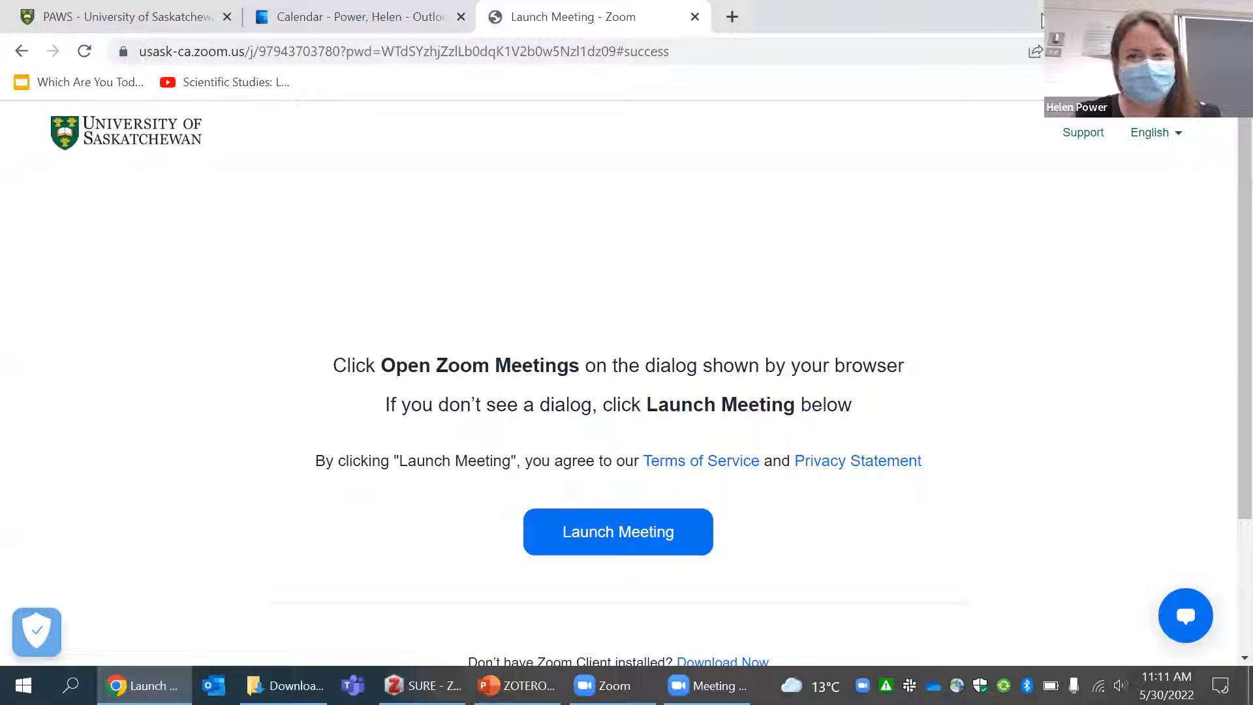
Resize the Chrome window to span the screen width and bring back the Google Scholar results from the closed PDF tab.
drag(1041, 31, 438, 94)
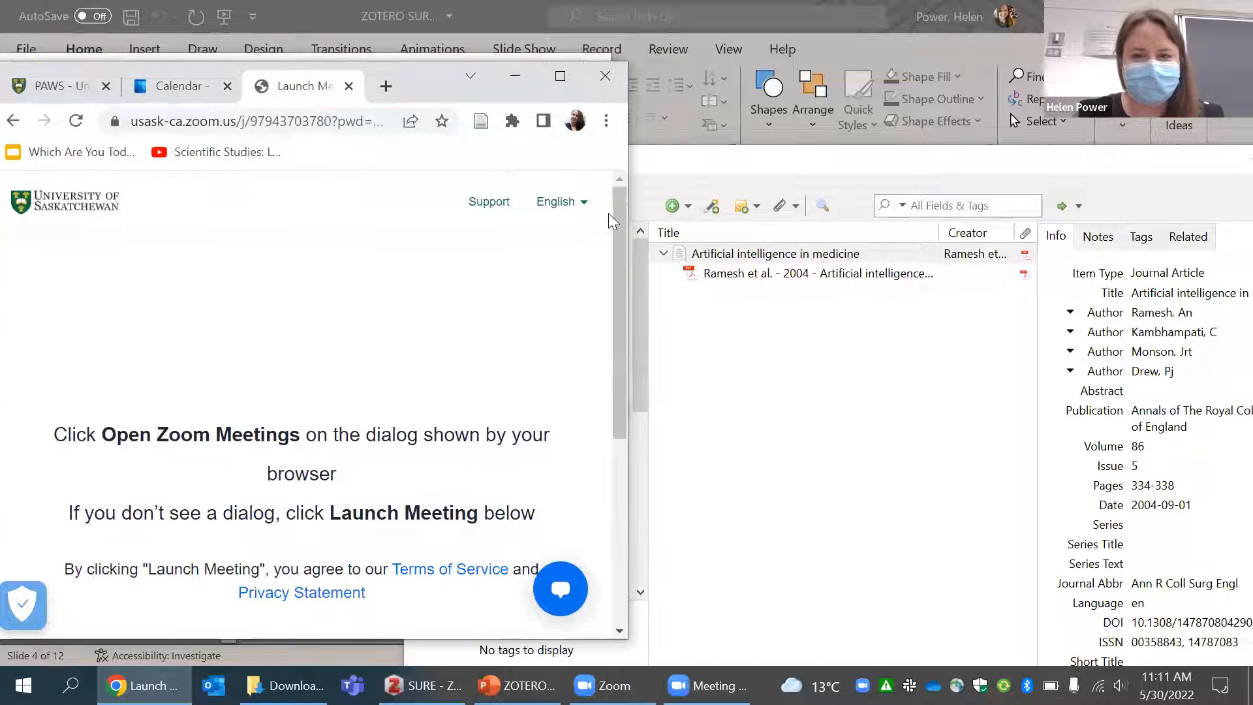
drag(629, 218, 1248, 212)
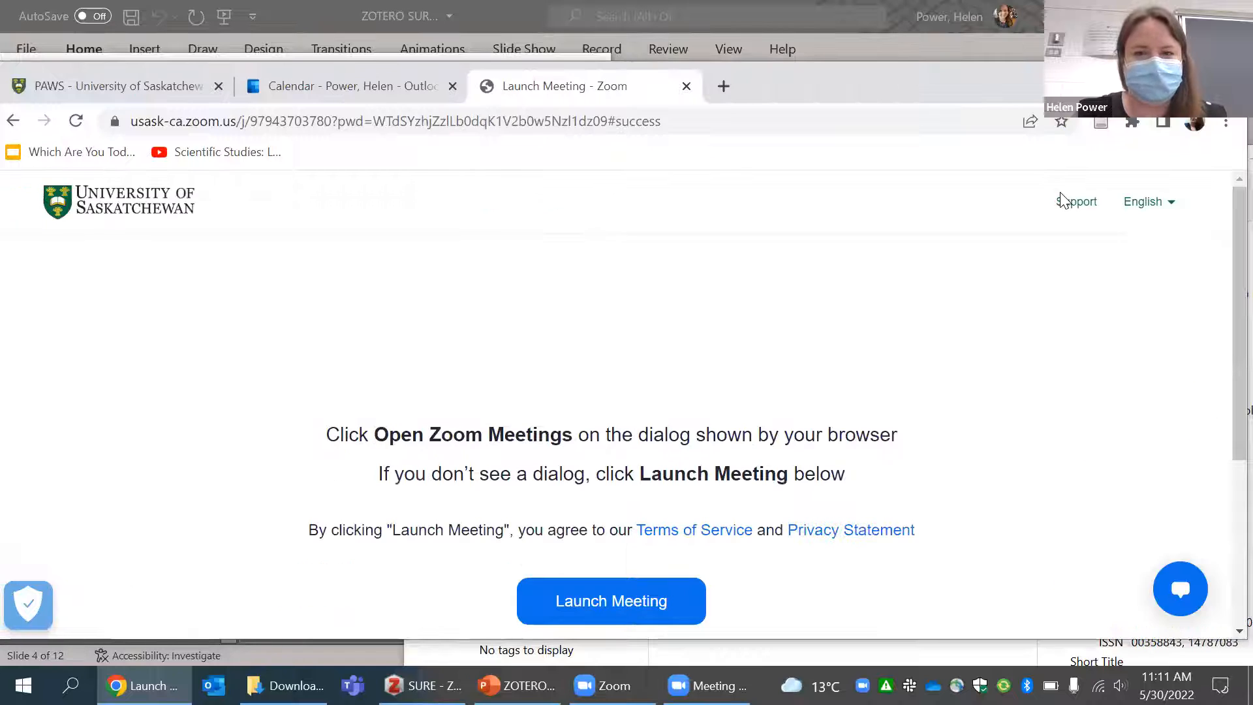
click(723, 88)
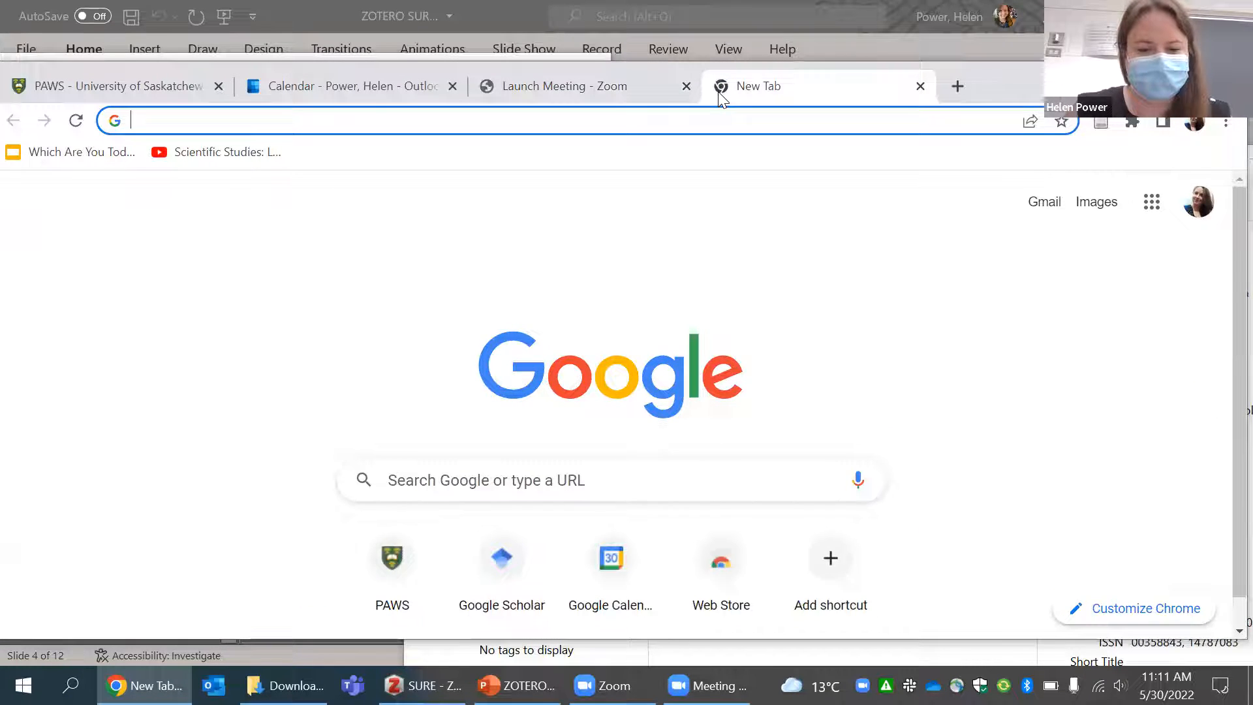
key(ctrl+shift+t)
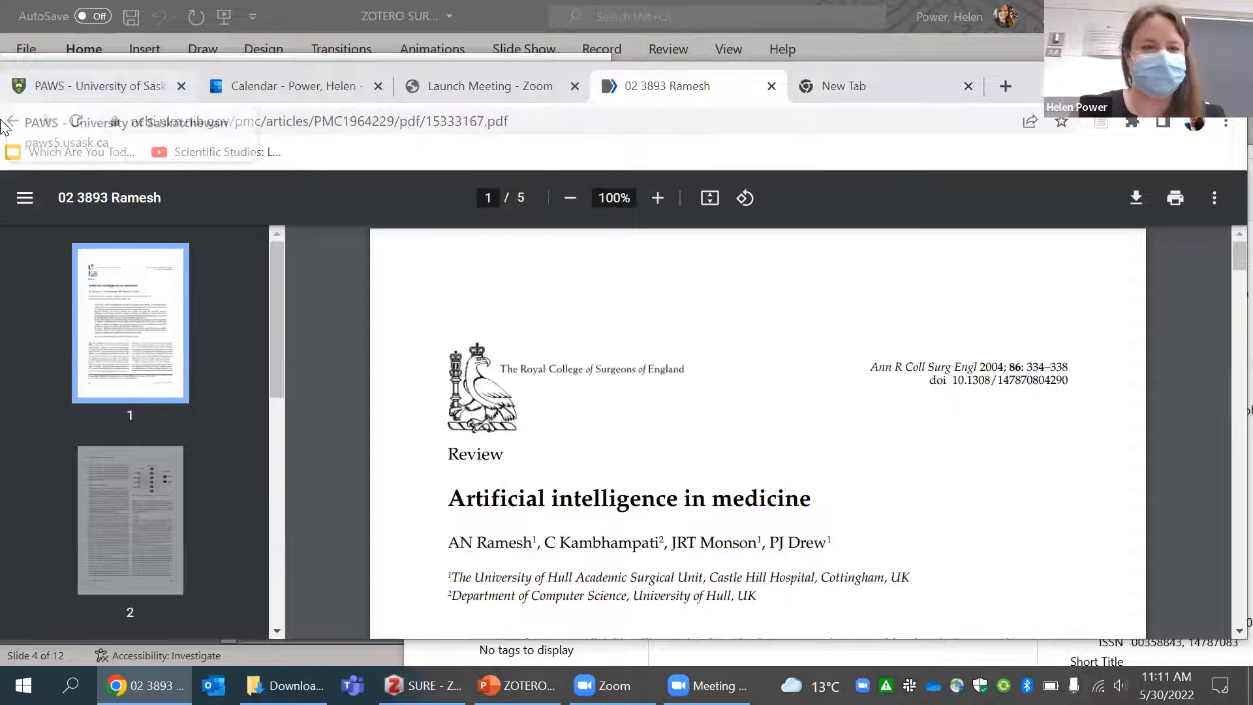
click(13, 120)
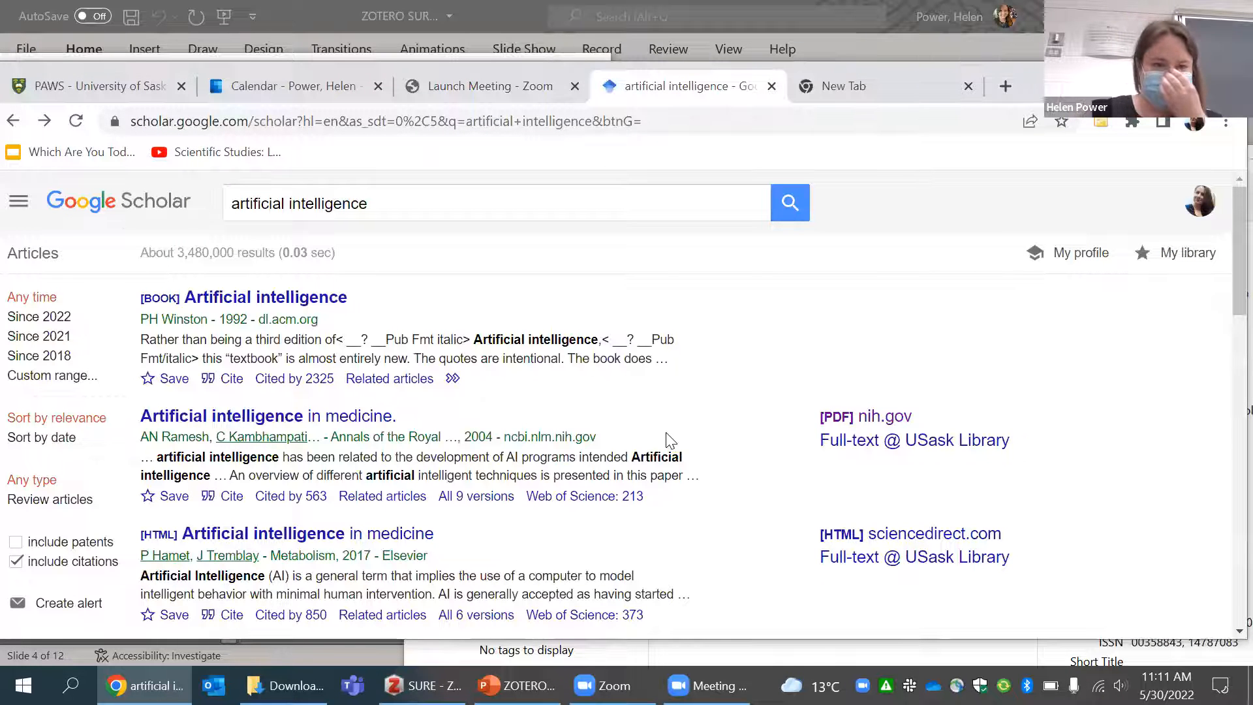
Open the 2017 Metabolism article "Artificial intelligence in medicine" through Full-text @ USask Library, using the CRKN Elsevier Additional Journals source.
scroll(670, 441, down, 2)
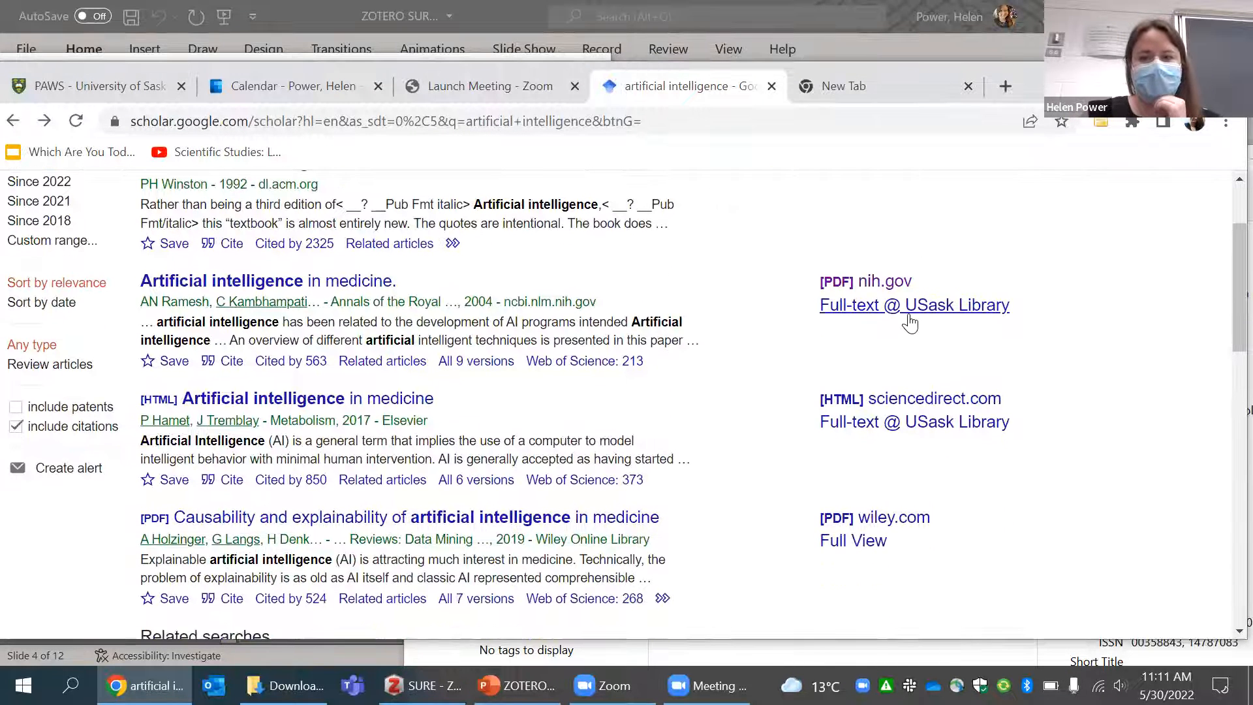
scroll(757, 462, down, 1)
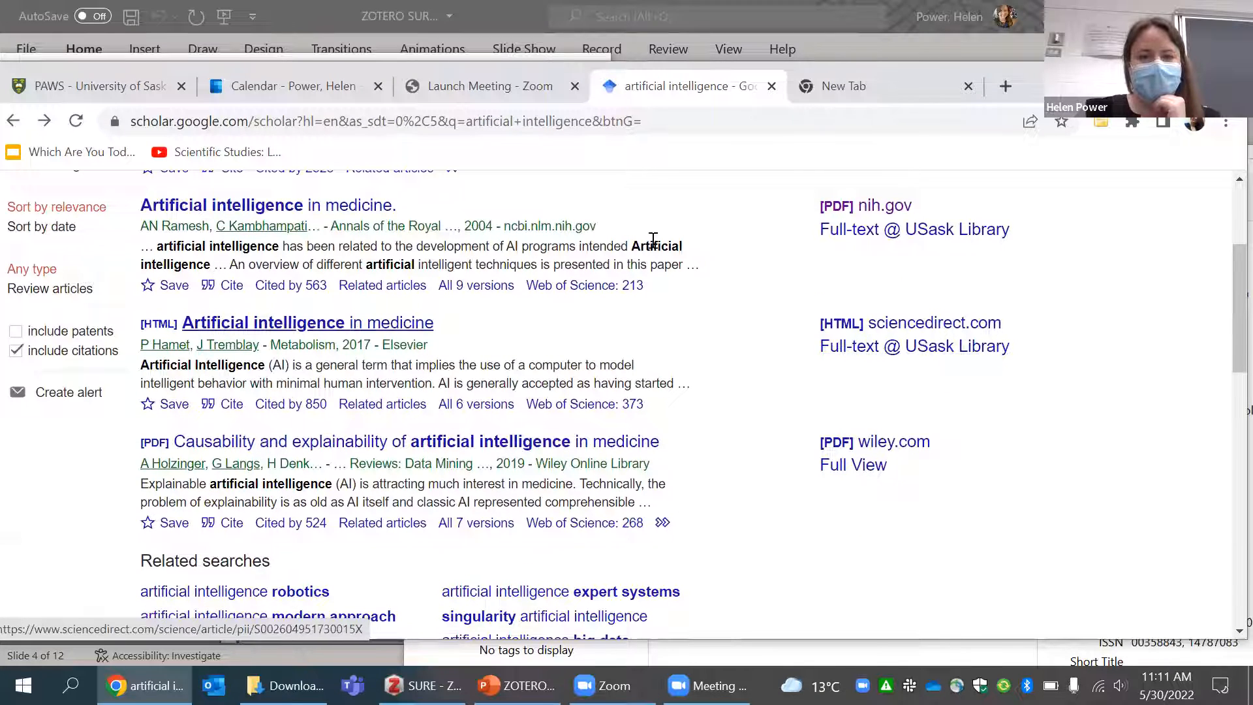
click(933, 346)
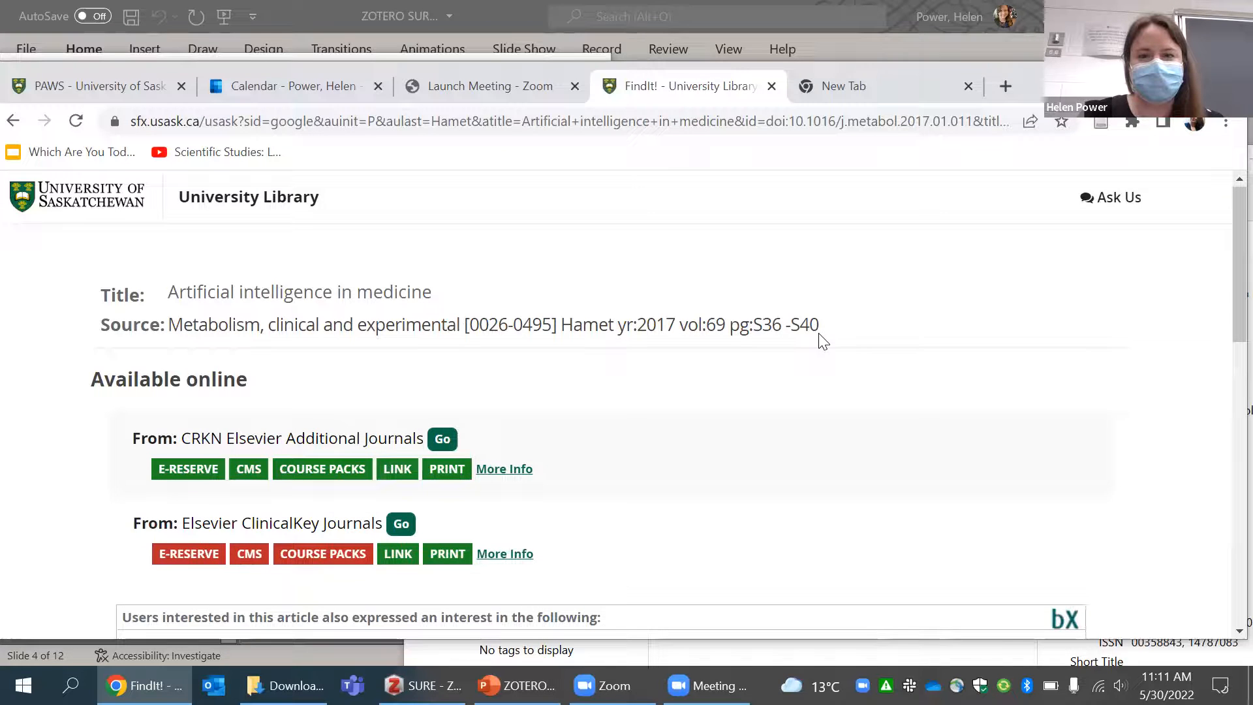
scroll(821, 341, down, 1)
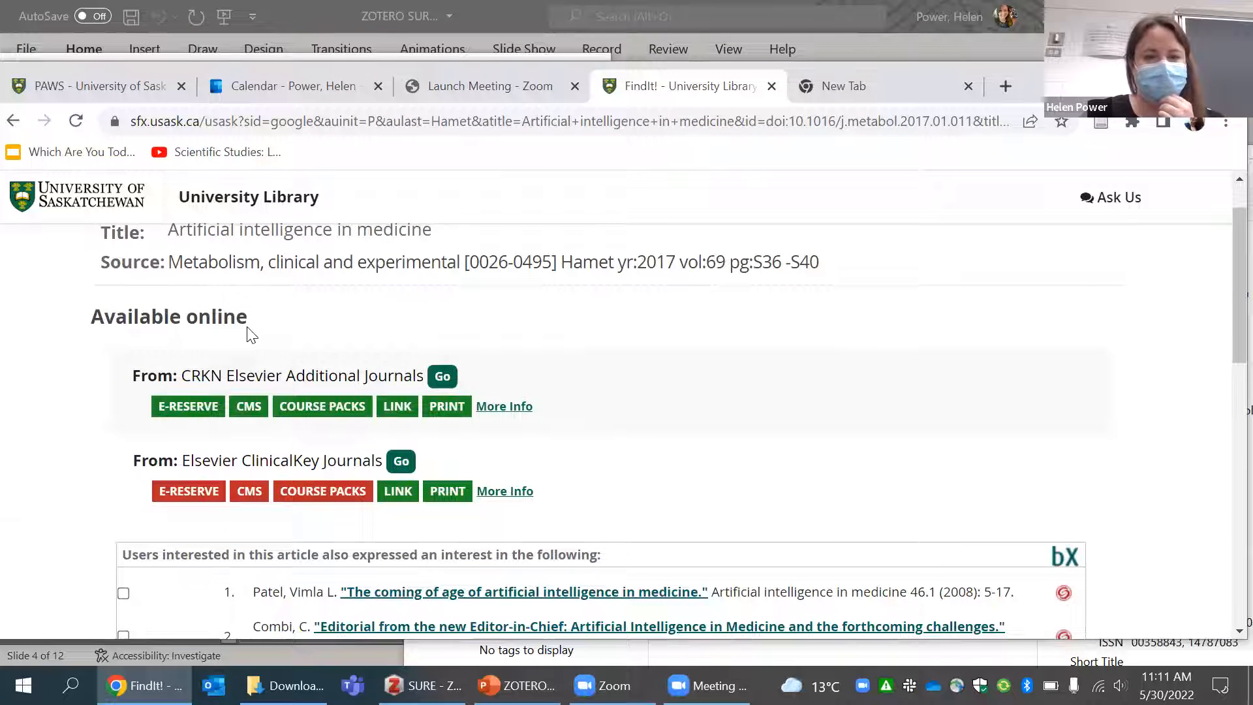
click(439, 384)
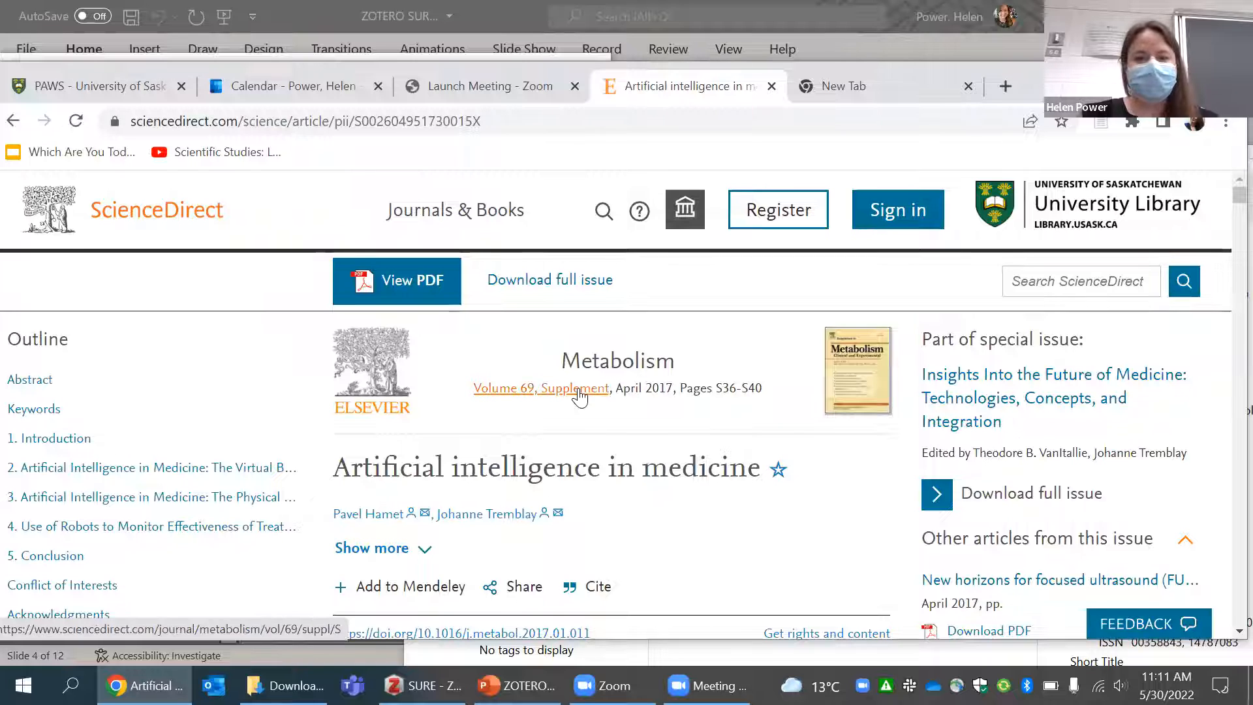
Save the open ScienceDirect article to Zotero with the Zotero Connector.
click(1101, 123)
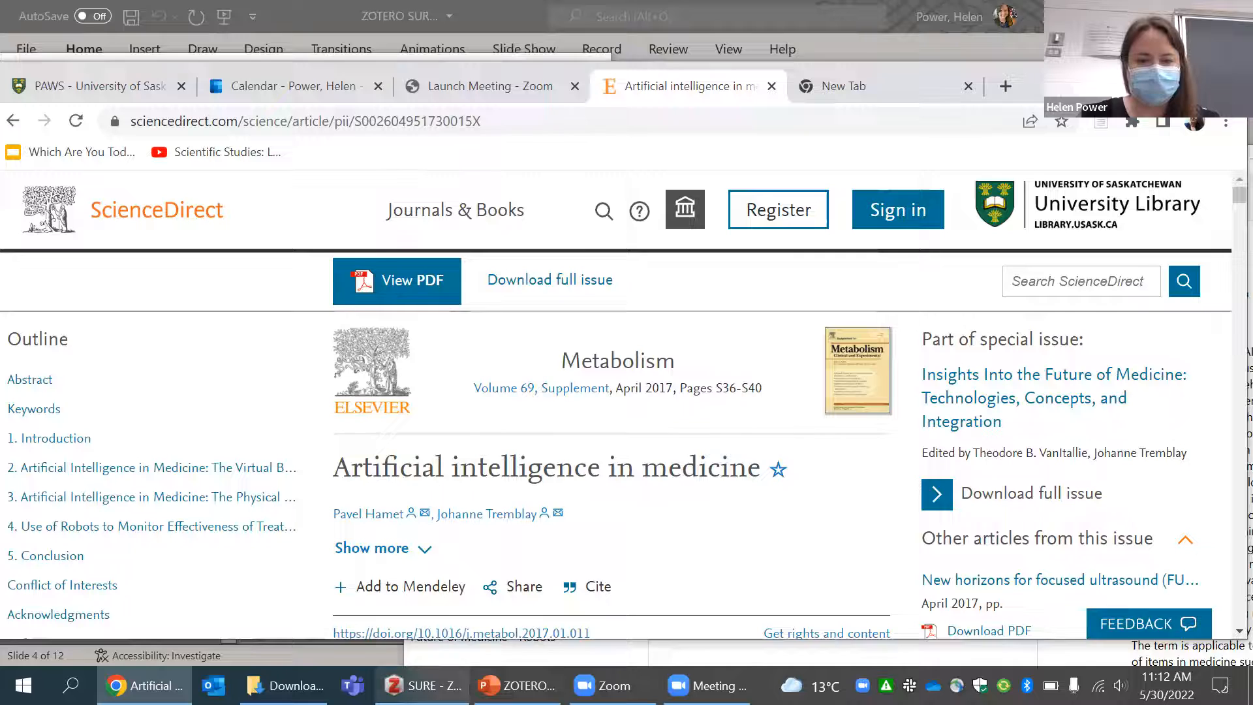
Bring Zotero forward, fully in view, and expand the newly saved "Artificial intelligence in medicine" entry to check its attachment.
click(424, 685)
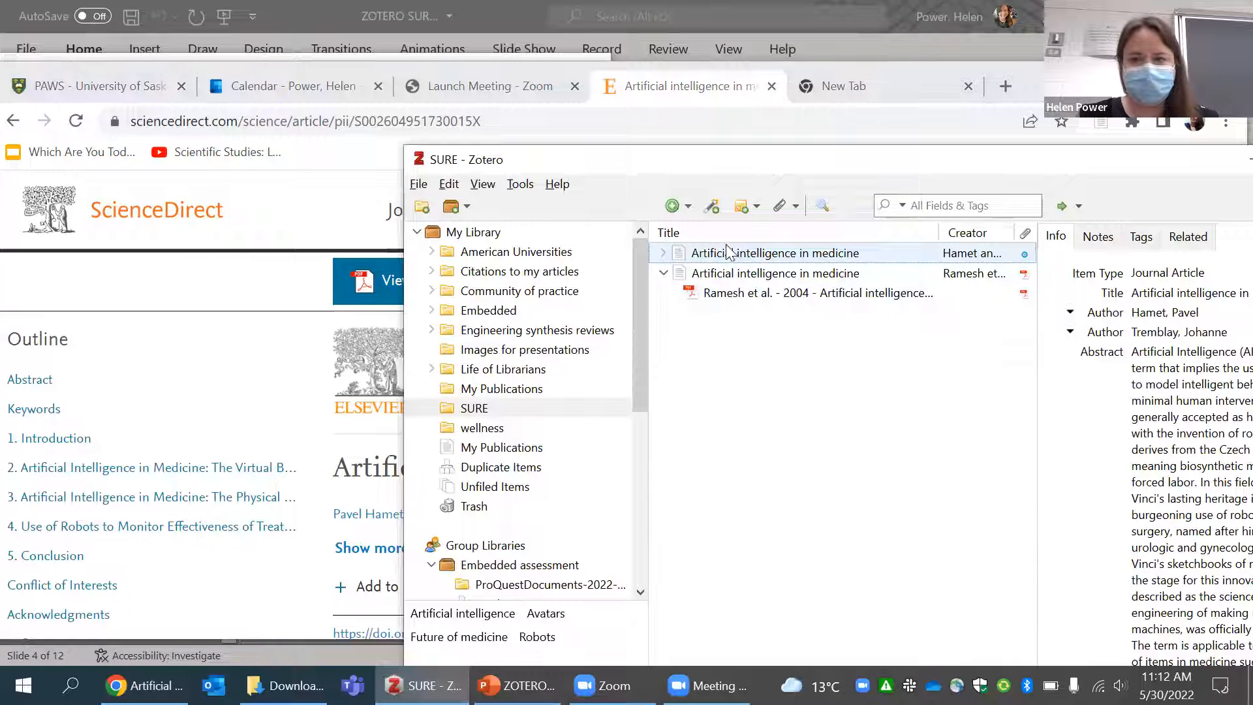
click(663, 254)
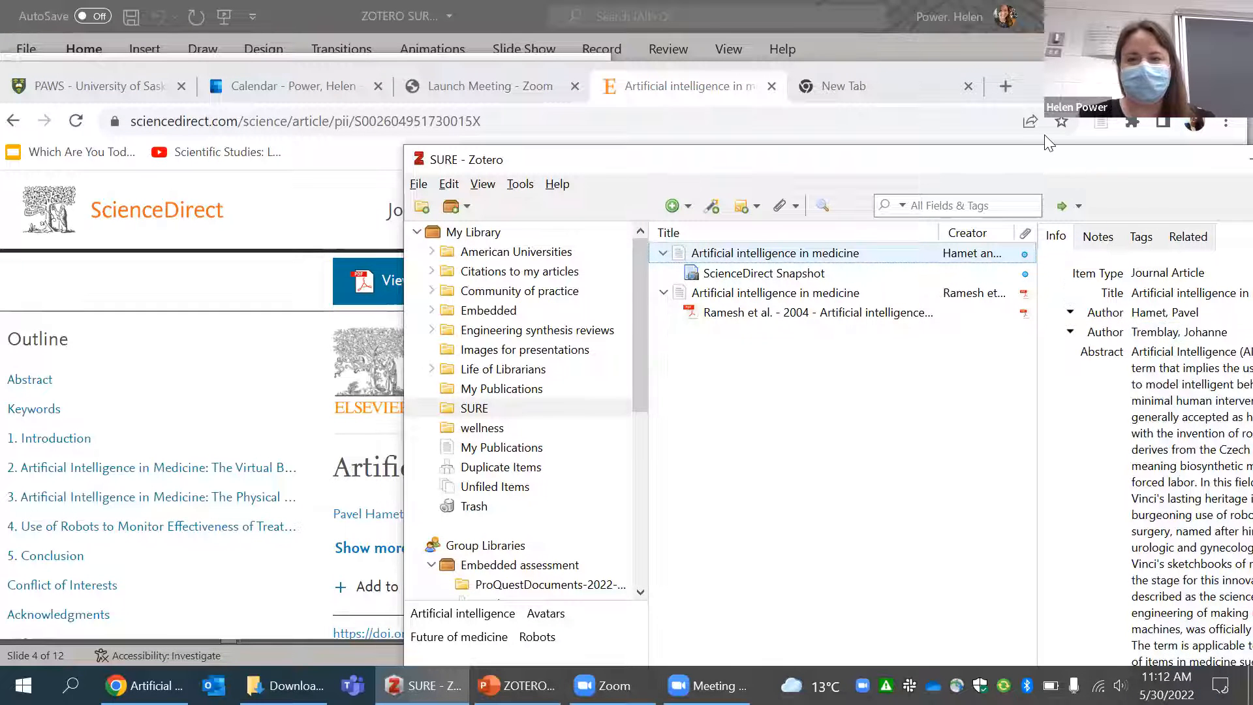
drag(1058, 145, 1047, 142)
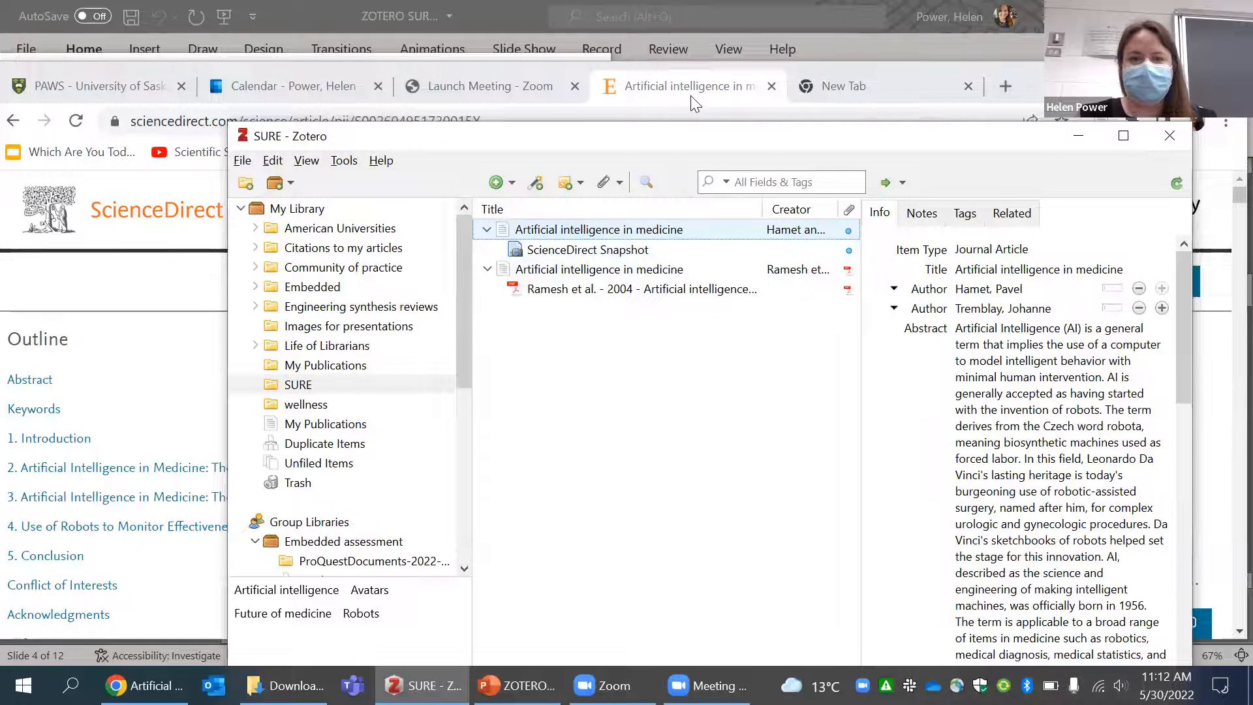
Open the ScienceDirect article's PDF in the Elsevier reader and save that page to the SURE collection with the Zotero Connector.
click(694, 99)
click(387, 279)
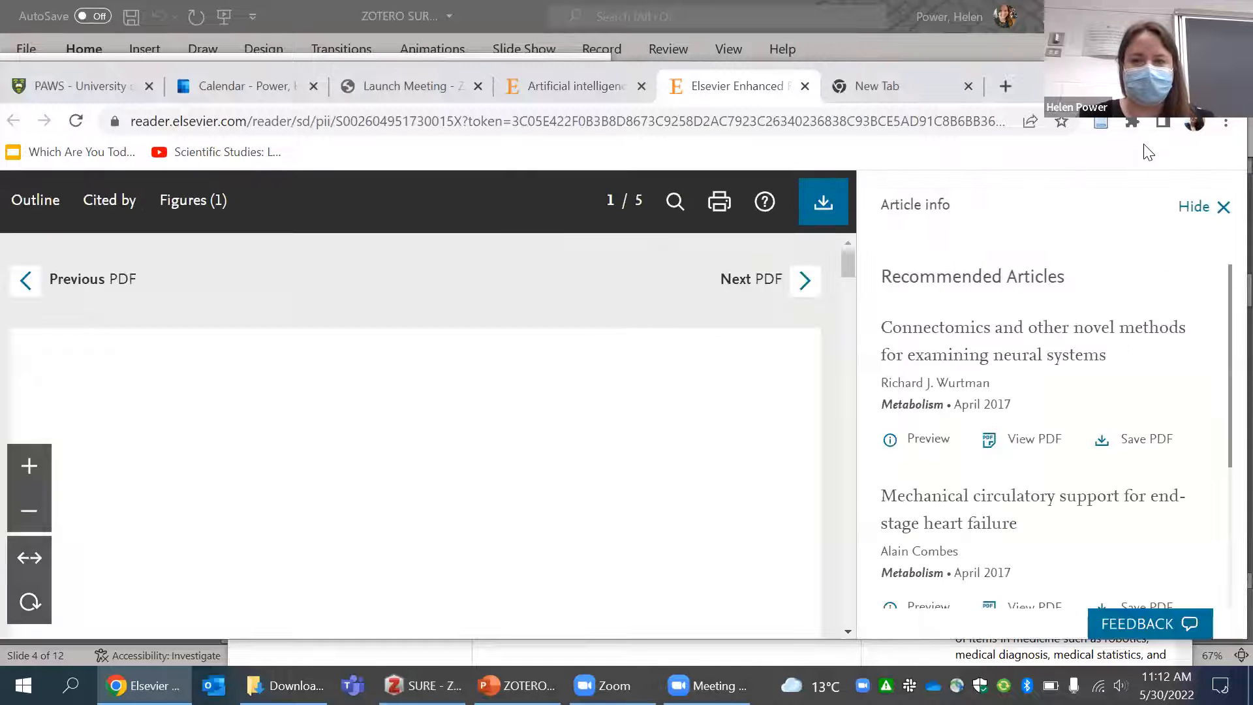
click(1101, 124)
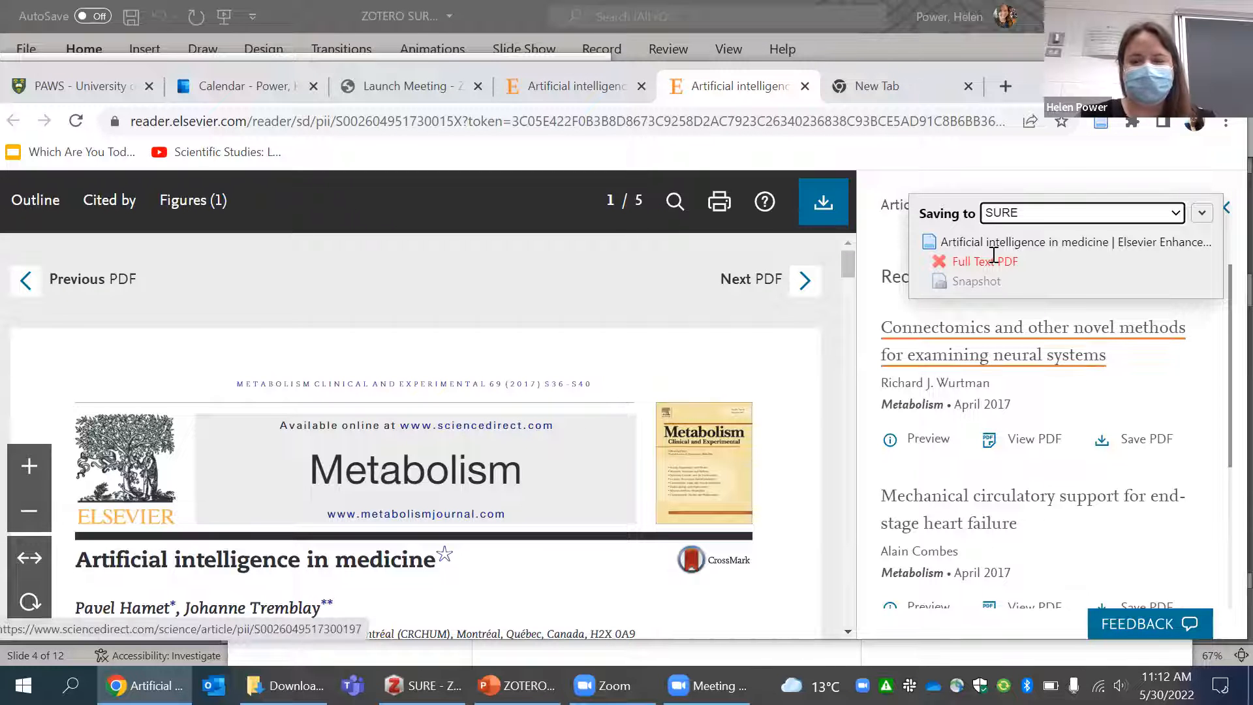
click(994, 214)
click(751, 414)
drag(849, 266, 789, 168)
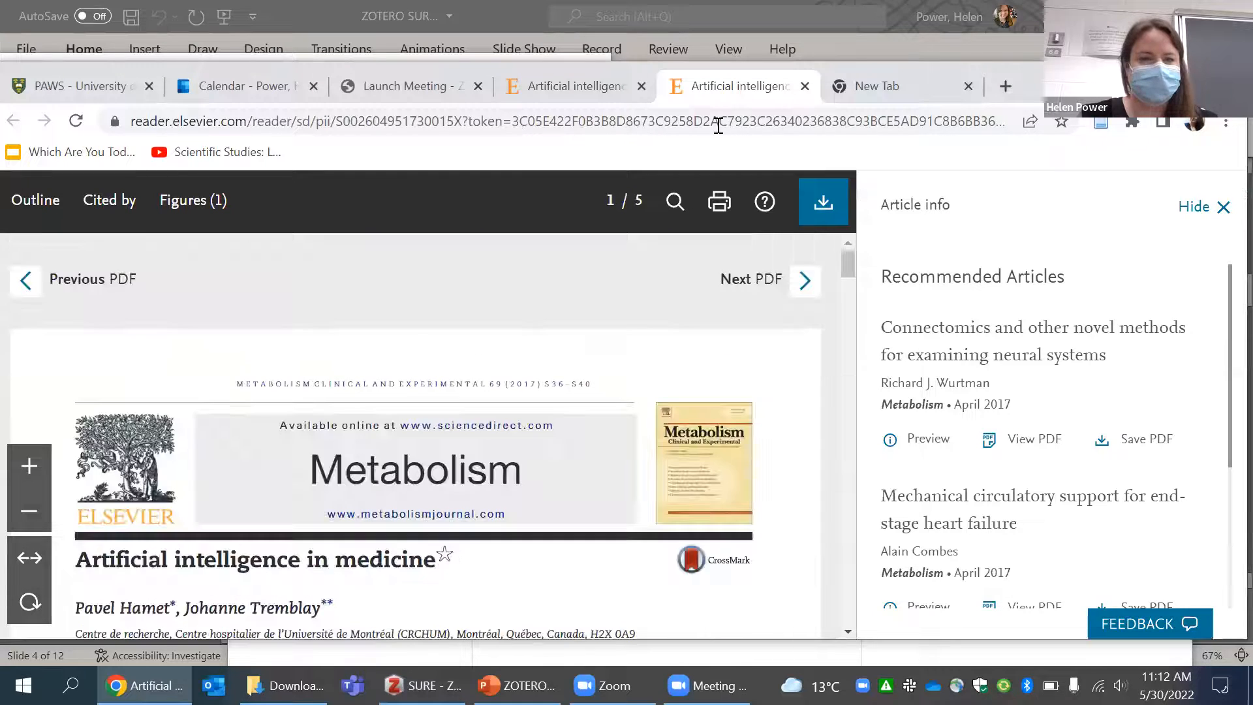
Download the "Artificial intelligence in medicine" PDF from the Elsevier reader and show the file in its Downloads folder.
click(587, 87)
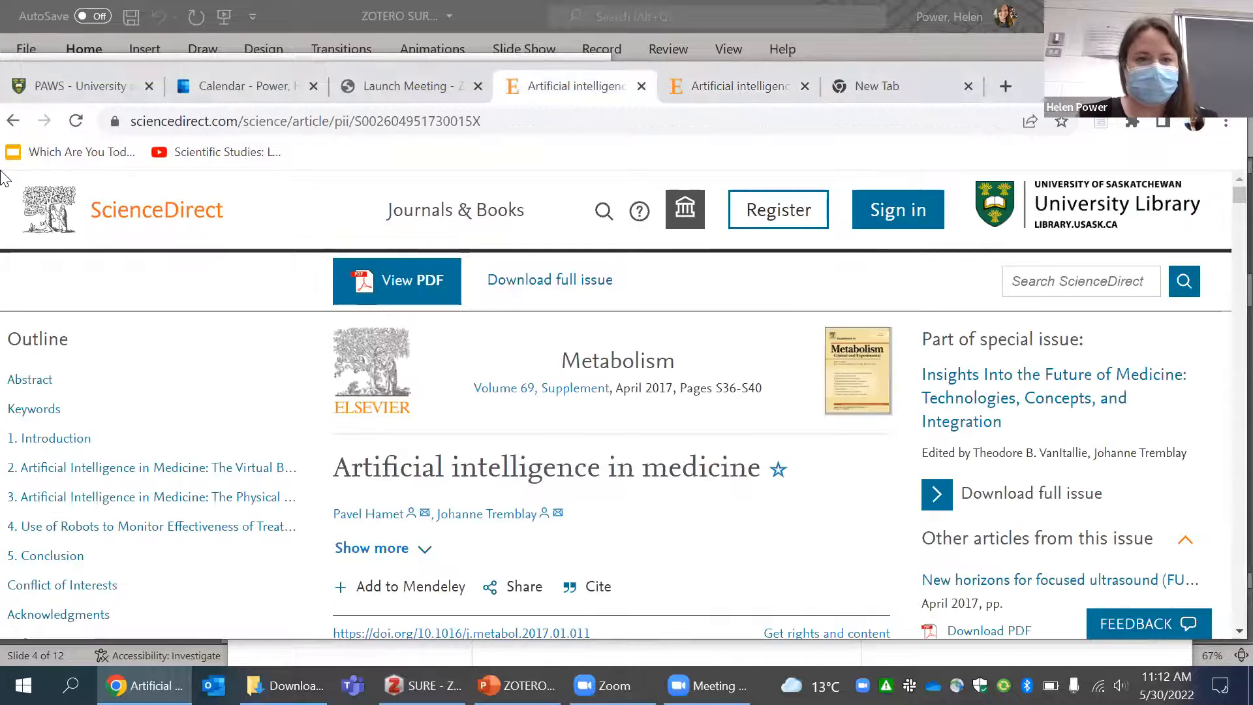
scroll(512, 519, down, 2)
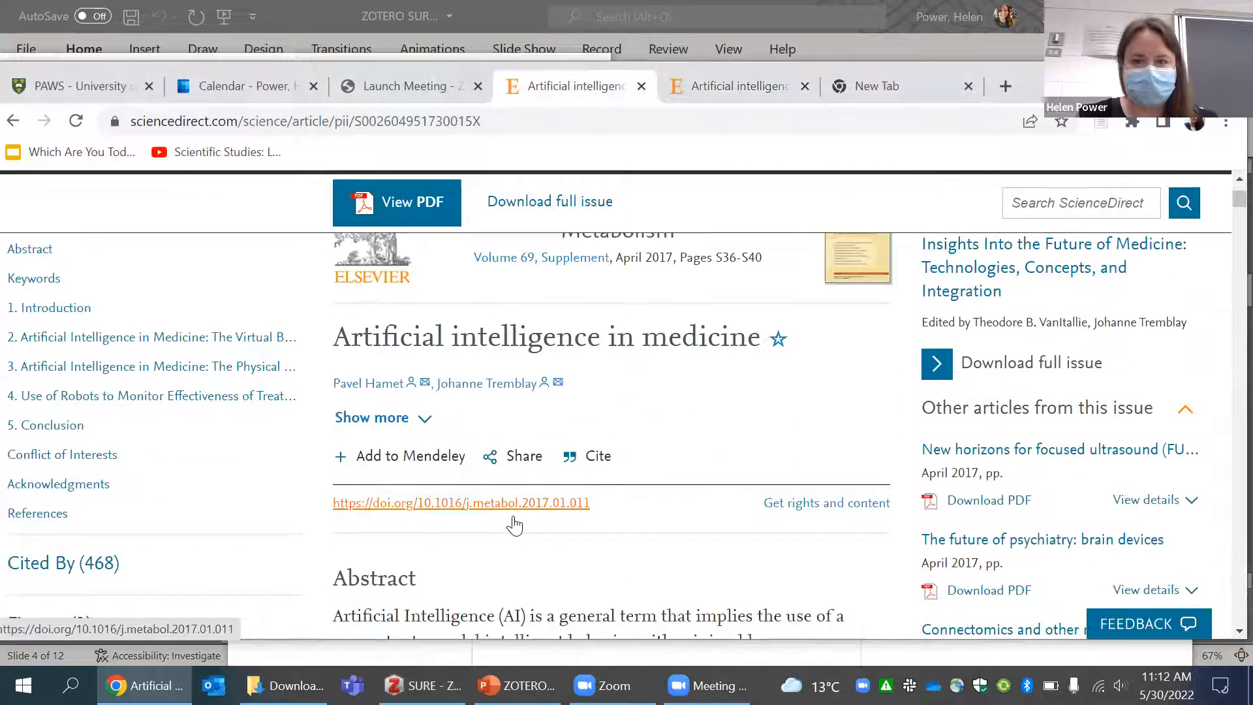
scroll(515, 525, up, 2)
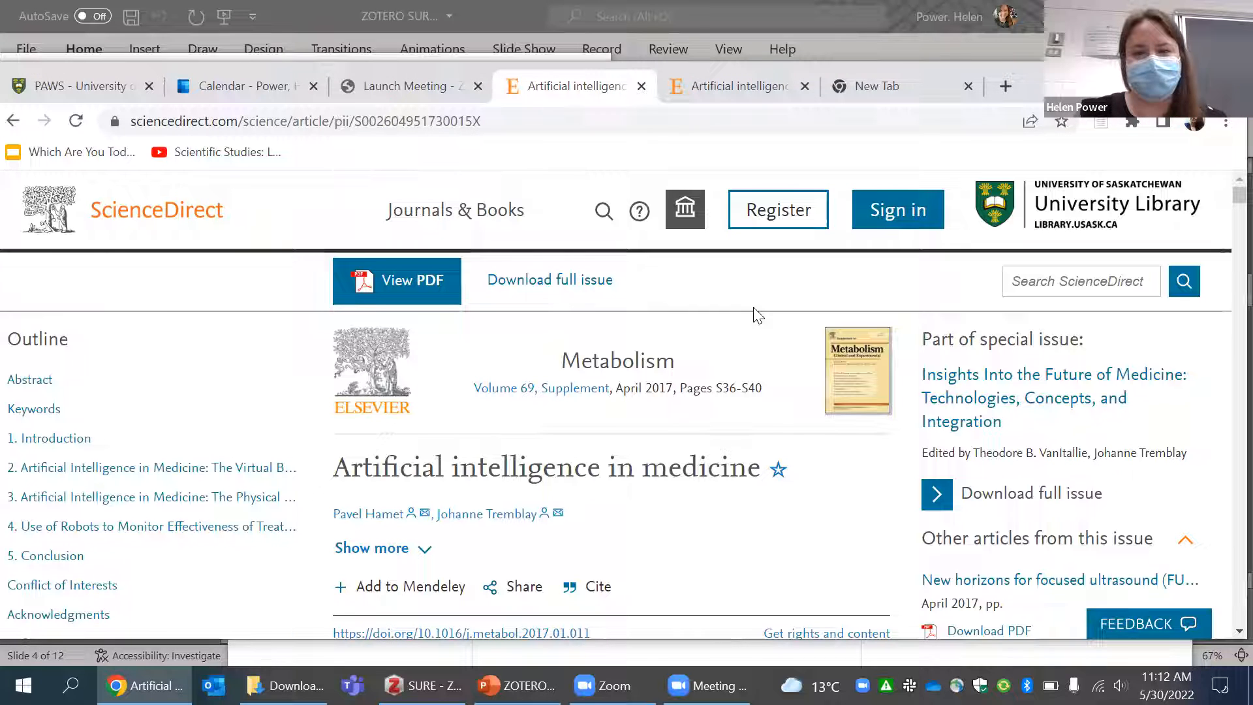
click(369, 304)
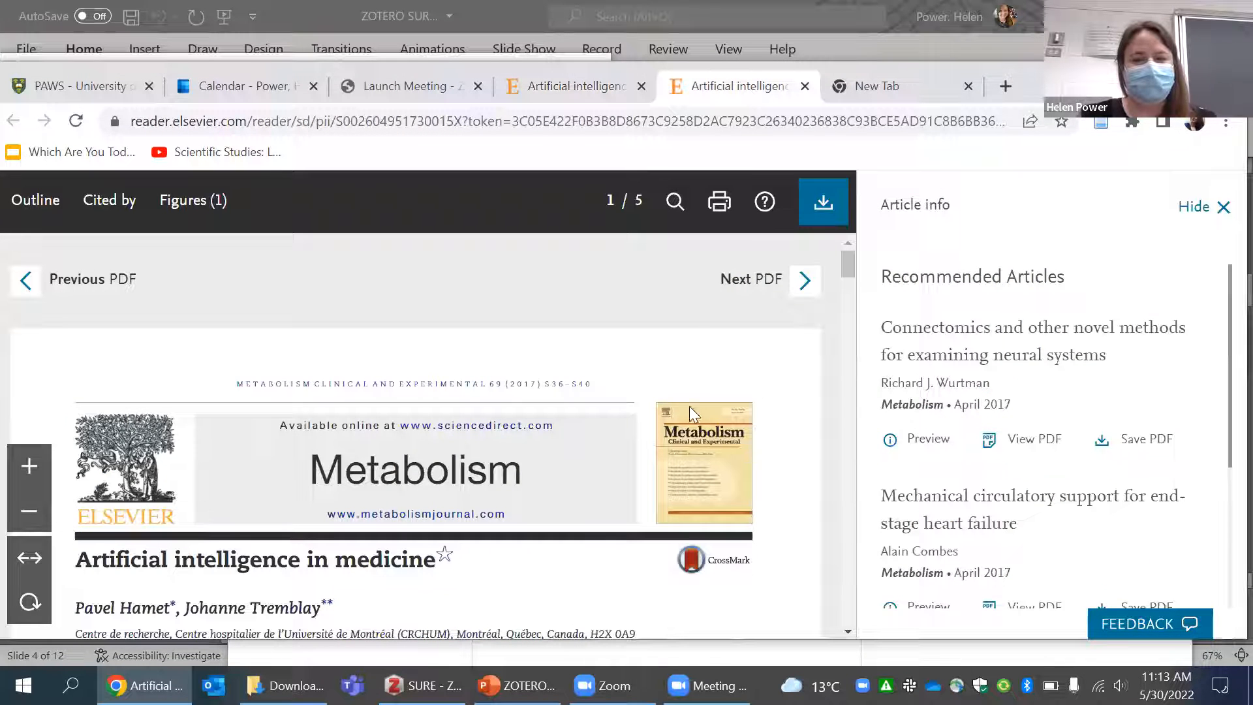
click(837, 207)
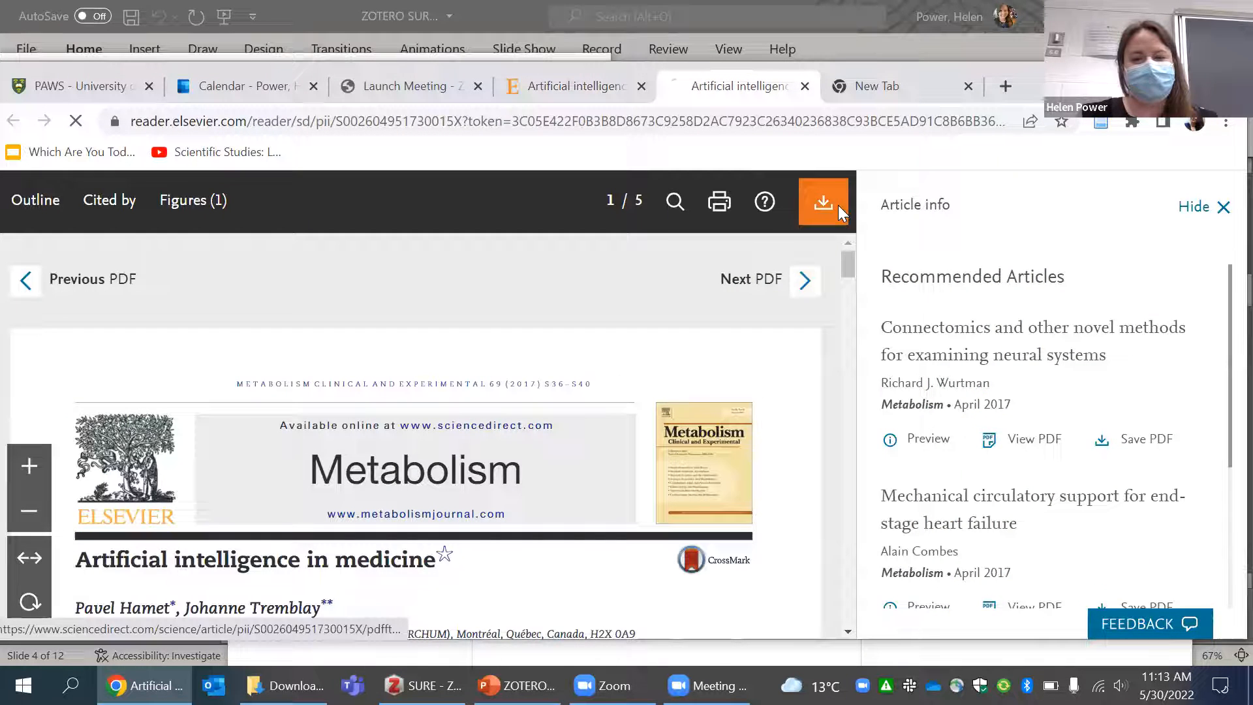
click(200, 611)
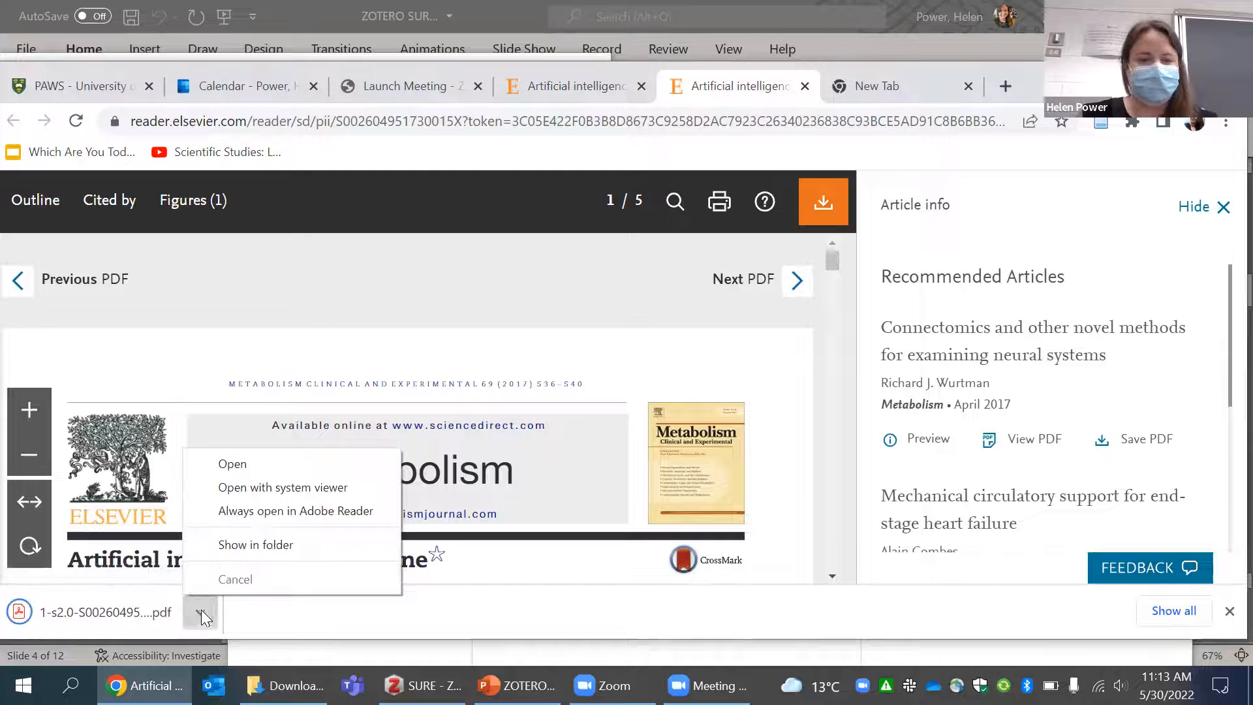
click(287, 548)
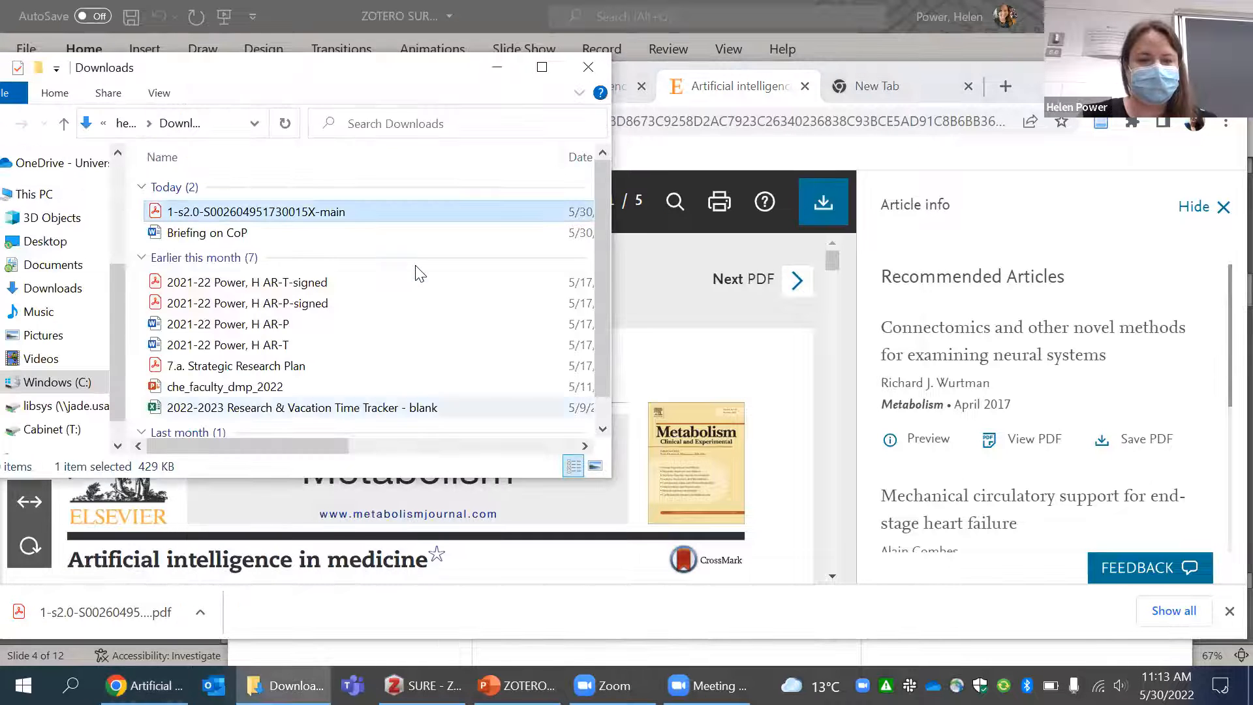
click(519, 685)
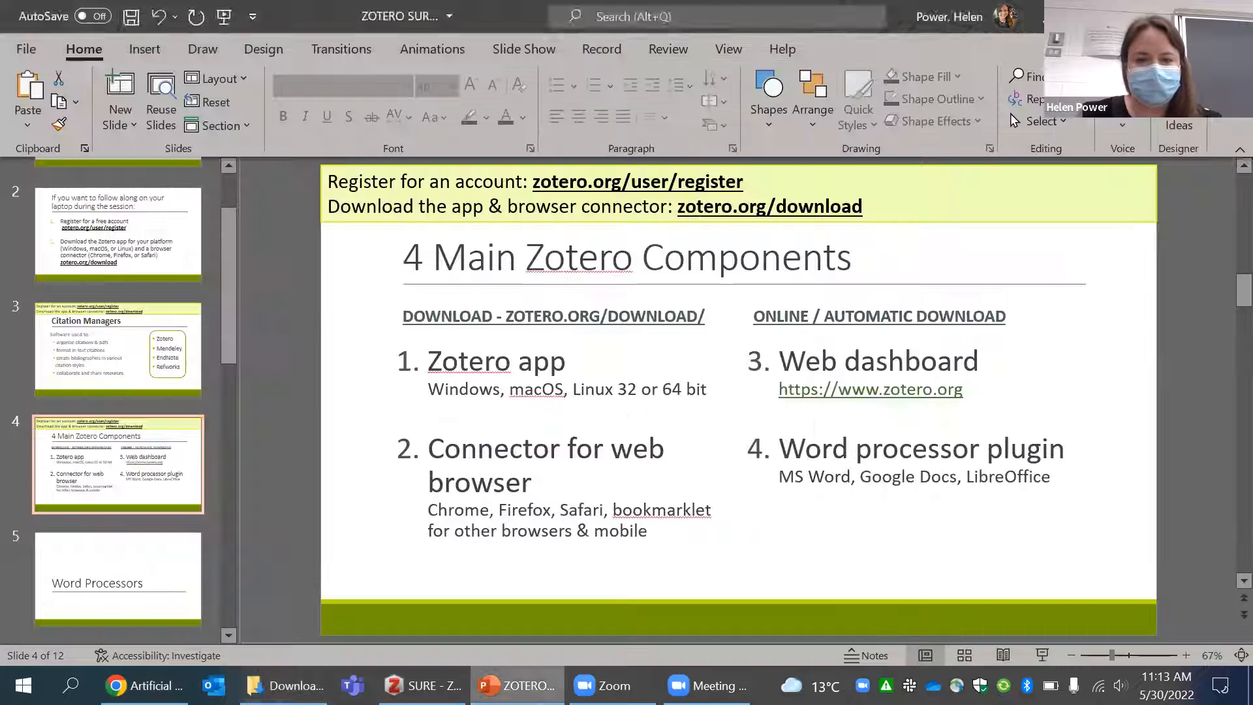
click(519, 685)
click(423, 686)
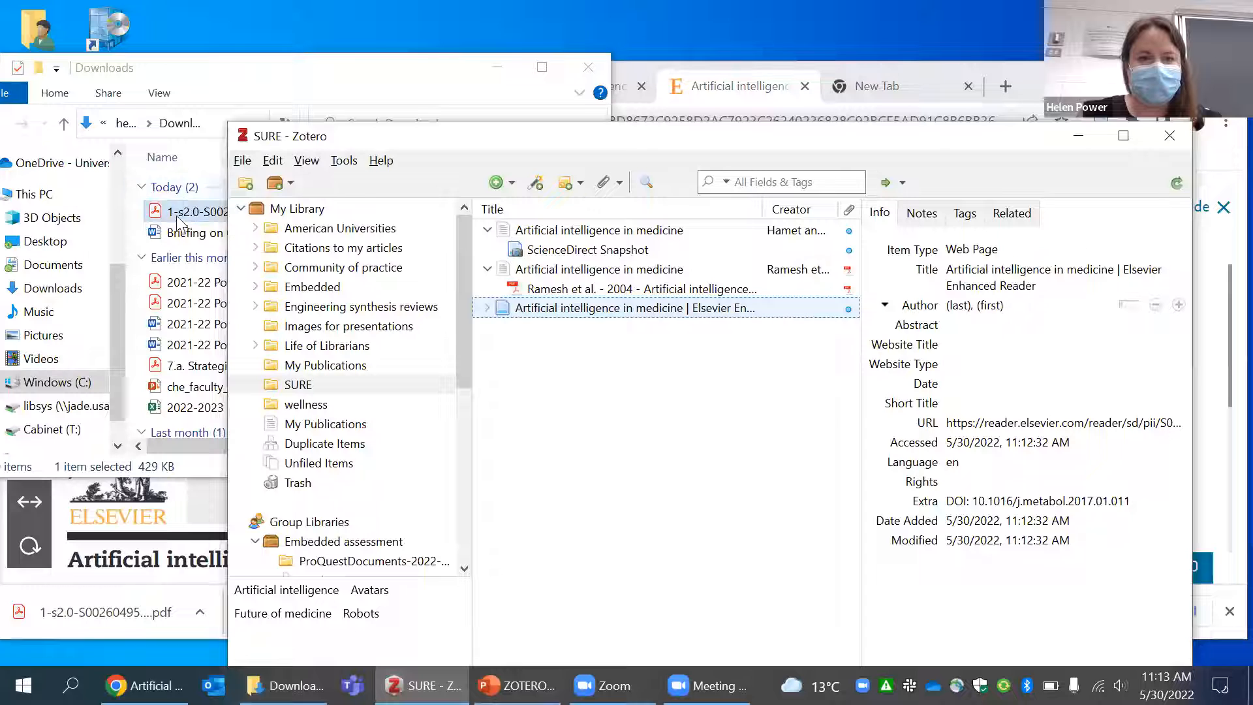
drag(218, 219, 617, 370)
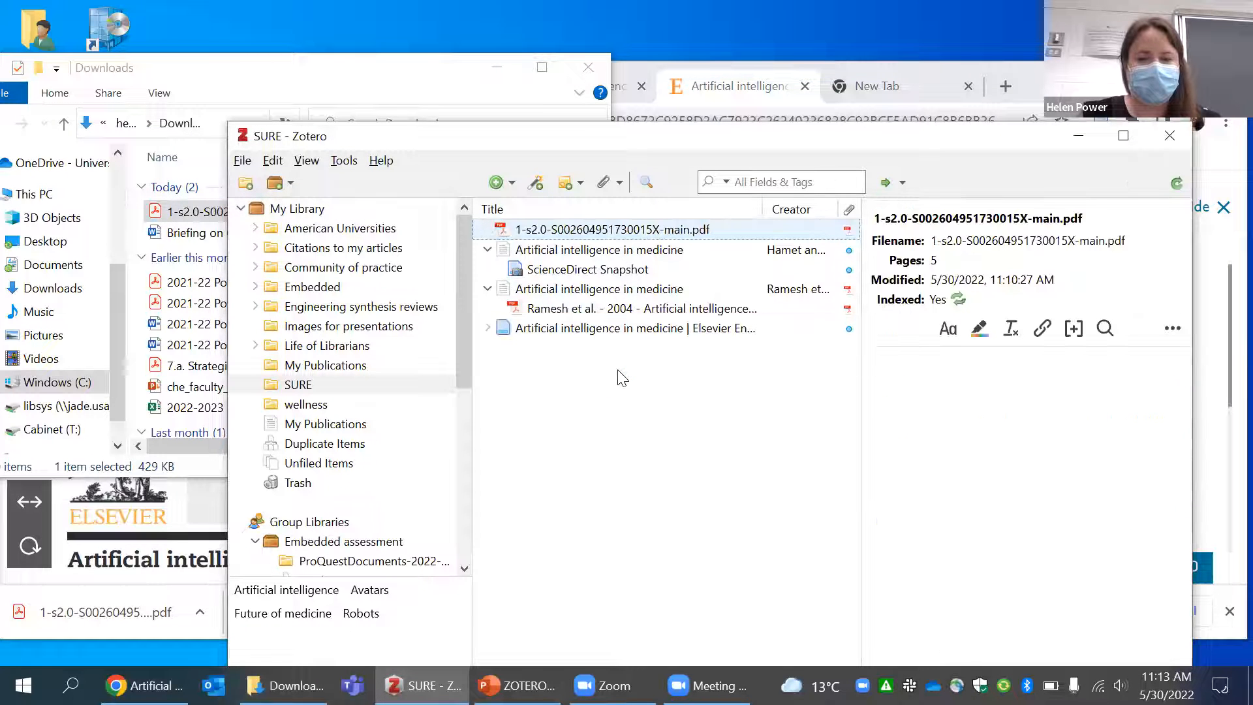
click(625, 231)
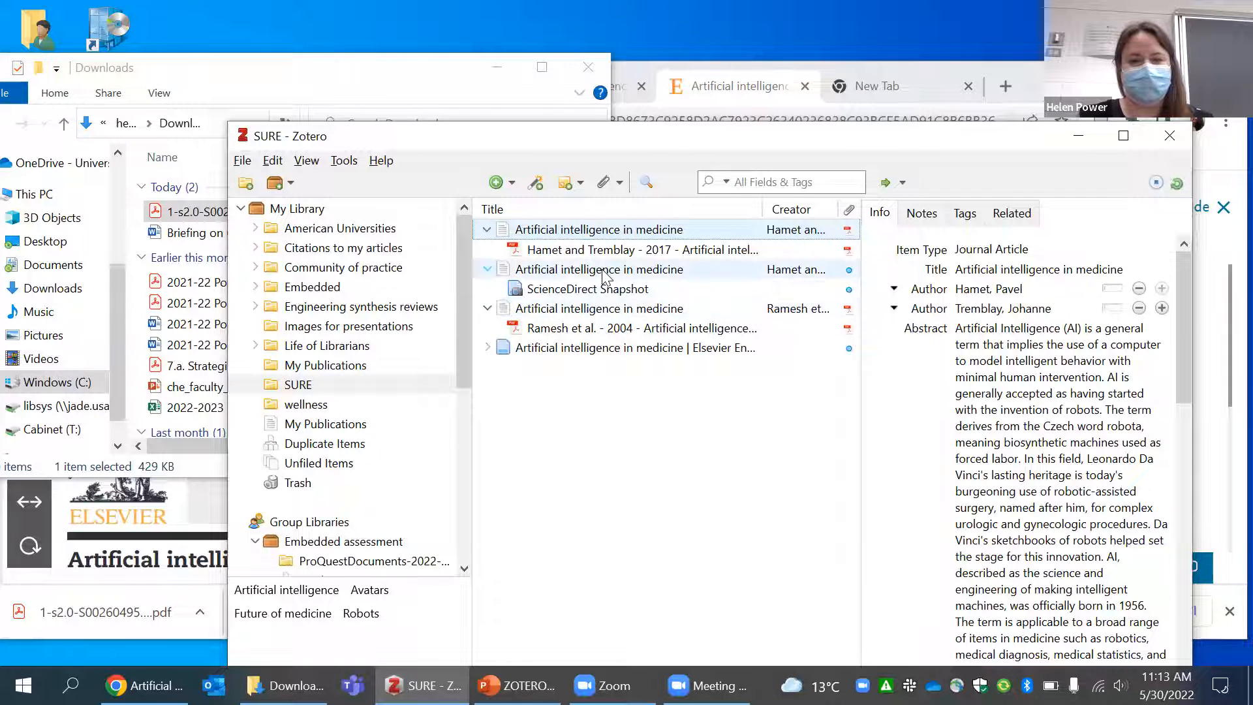
Merge the two duplicate "Artificial intelligence in medicine" entries found in Duplicate Items.
click(307, 447)
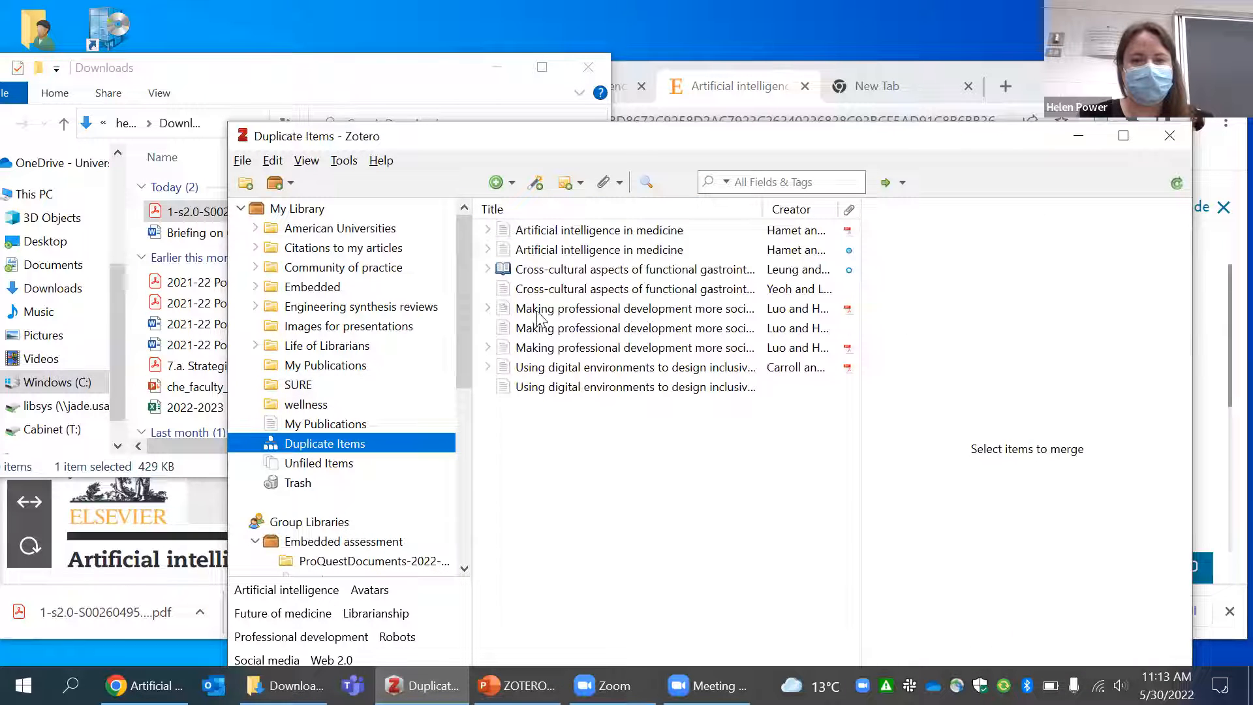
click(575, 232)
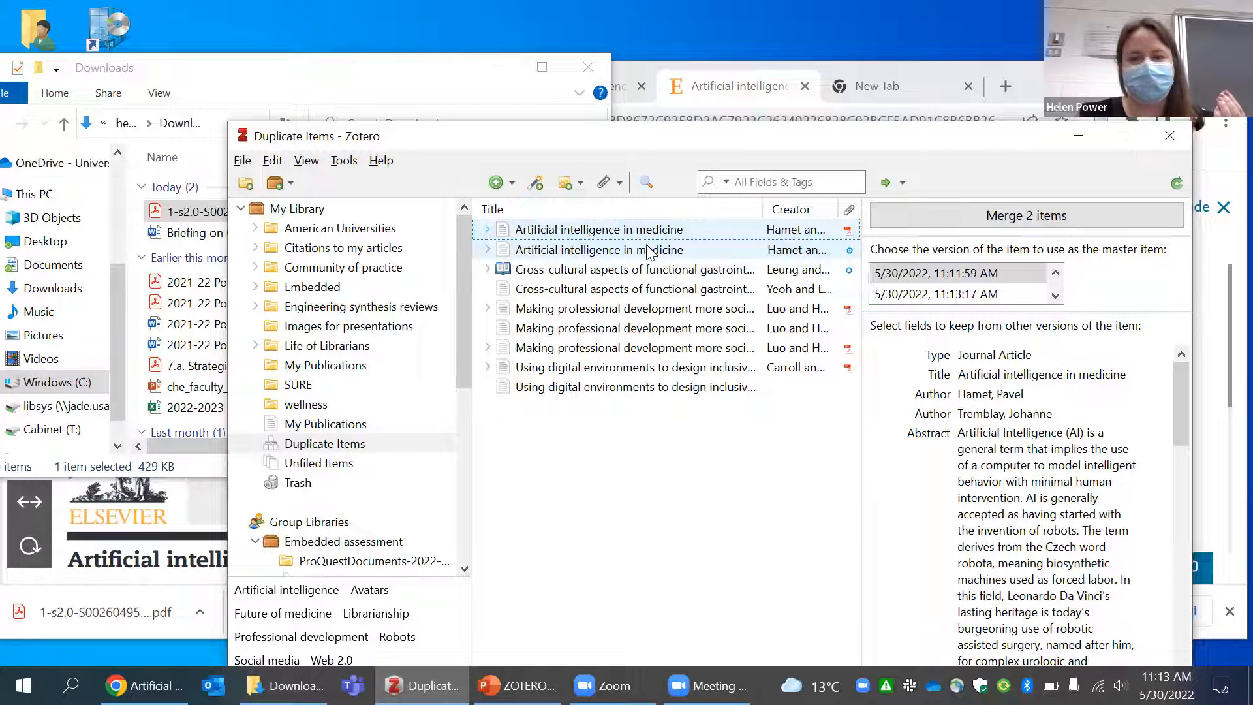
click(1056, 220)
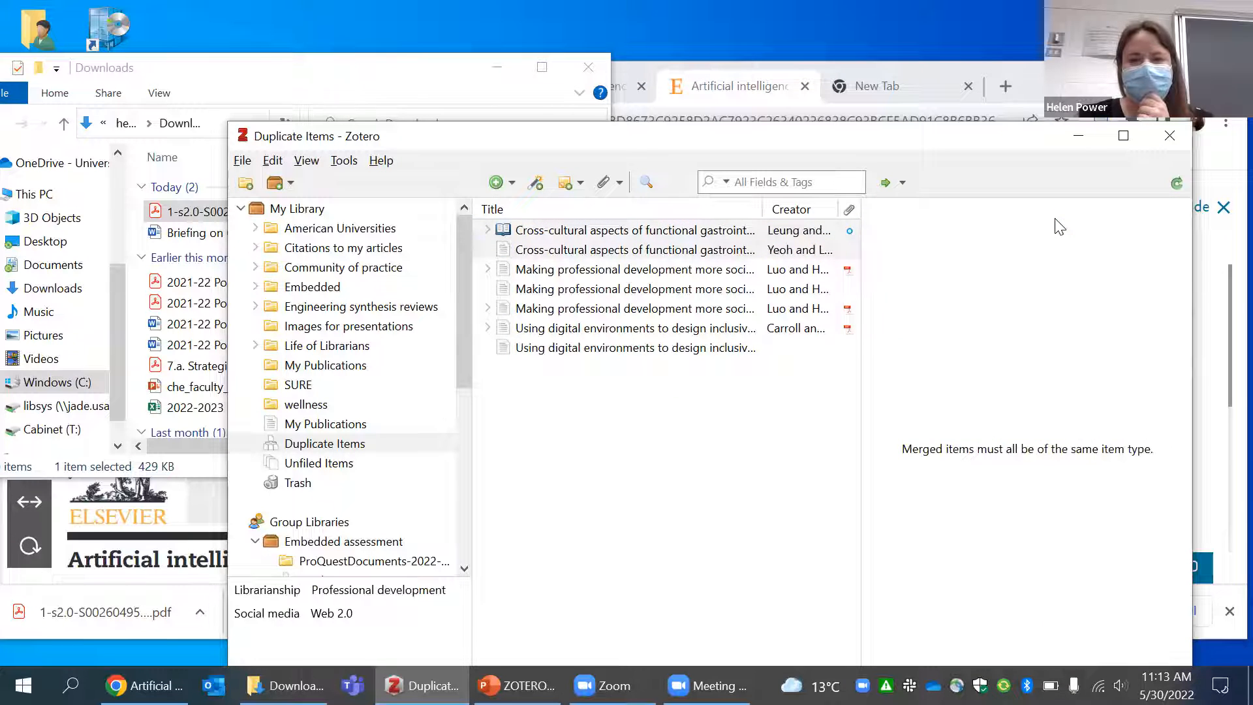
Merge the three duplicate entries of the article beginning "Making professional development more social".
click(632, 234)
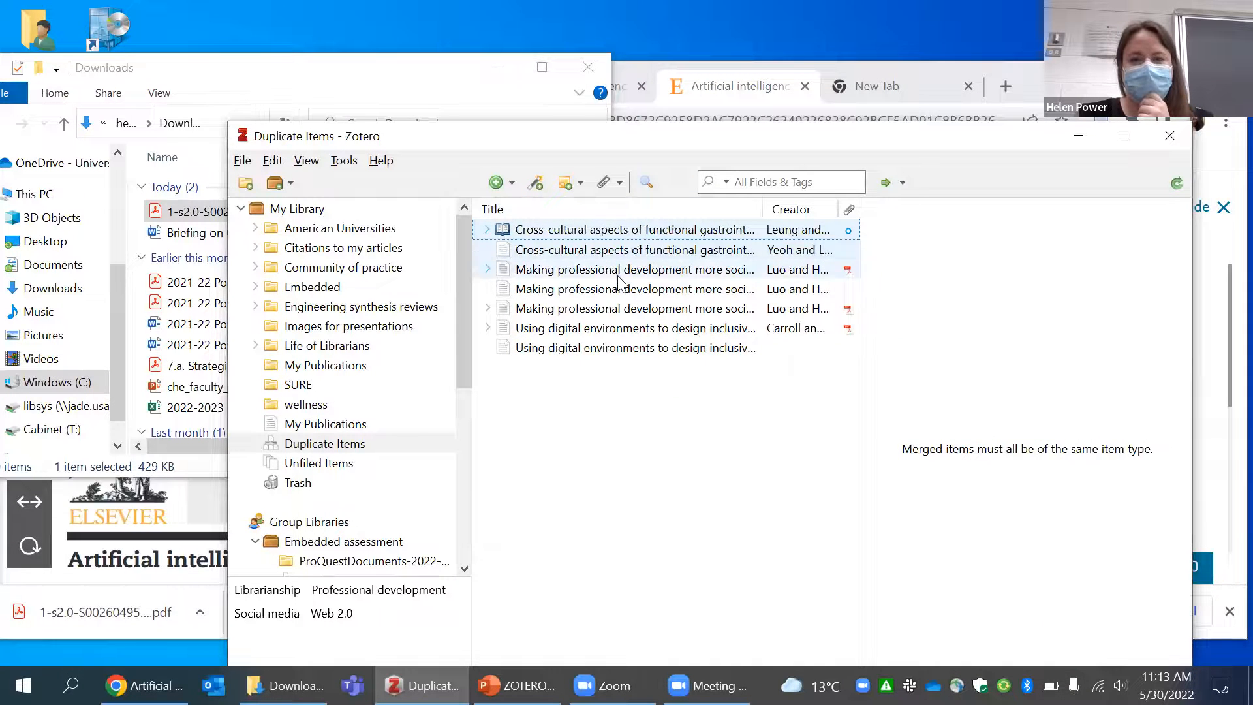
click(607, 328)
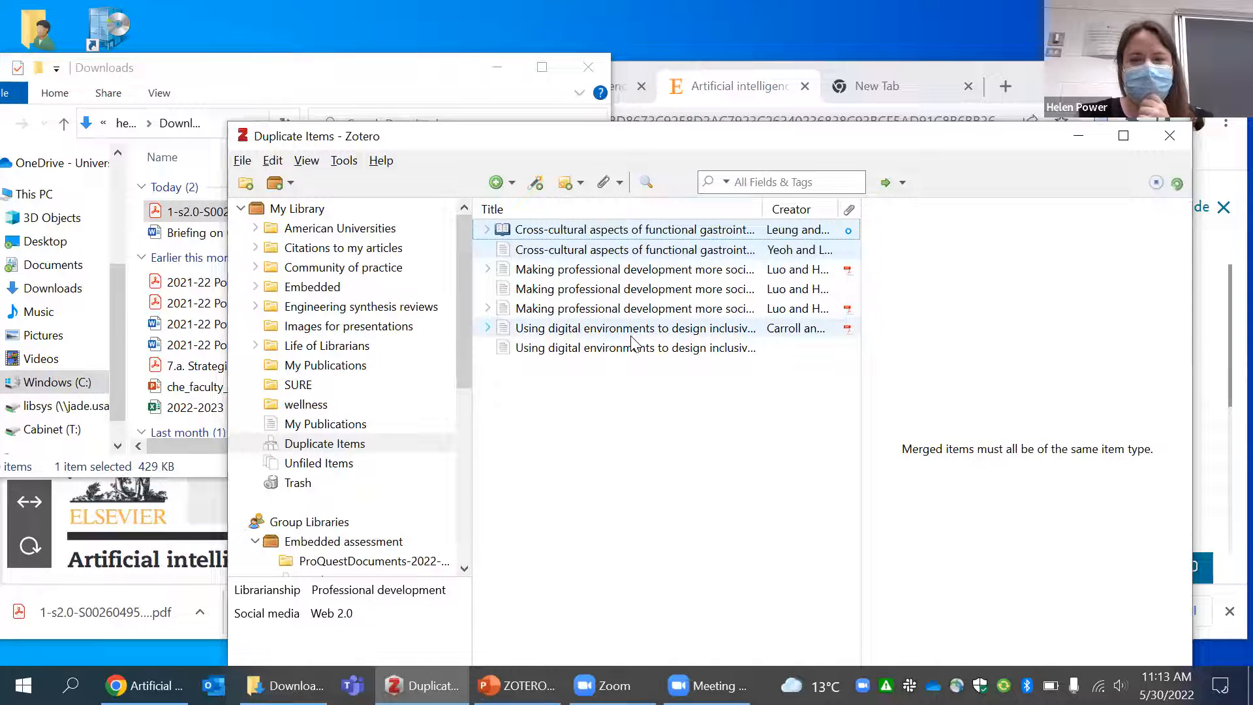
click(637, 273)
click(1083, 217)
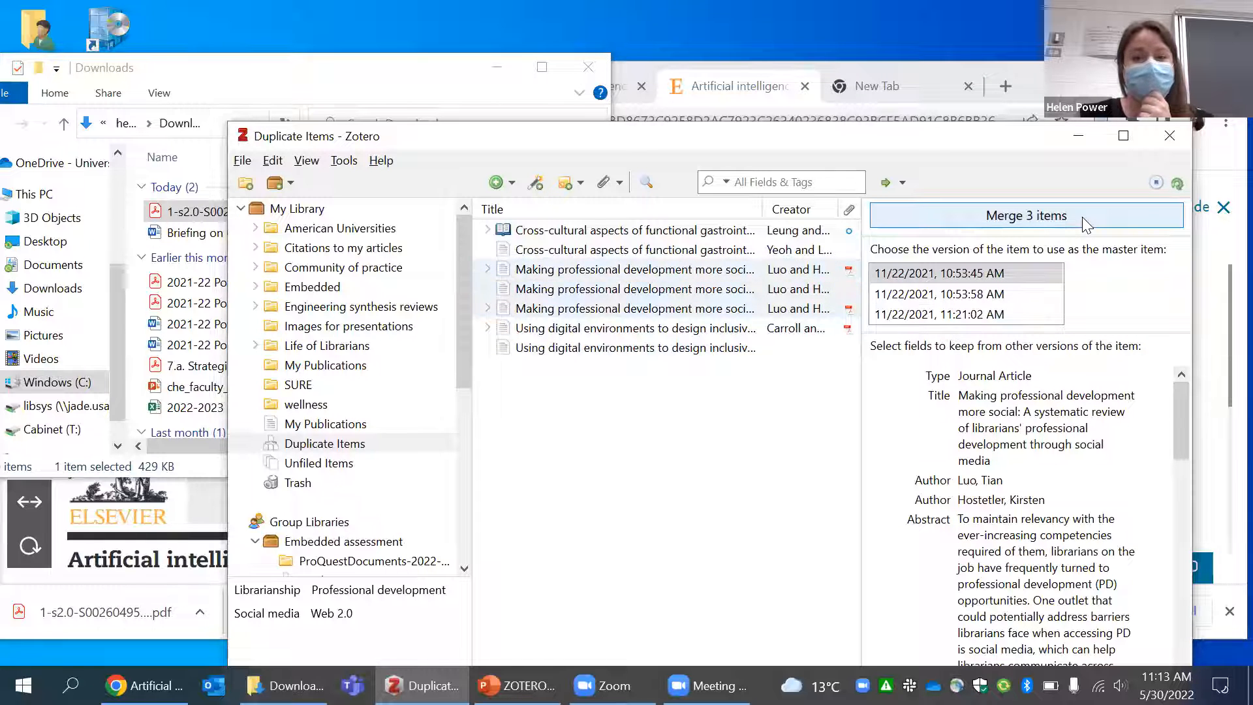
Return to the SURE collection, sort it by creator, and compare the details of its two "Artificial intelligence in medicine" journal articles.
click(310, 388)
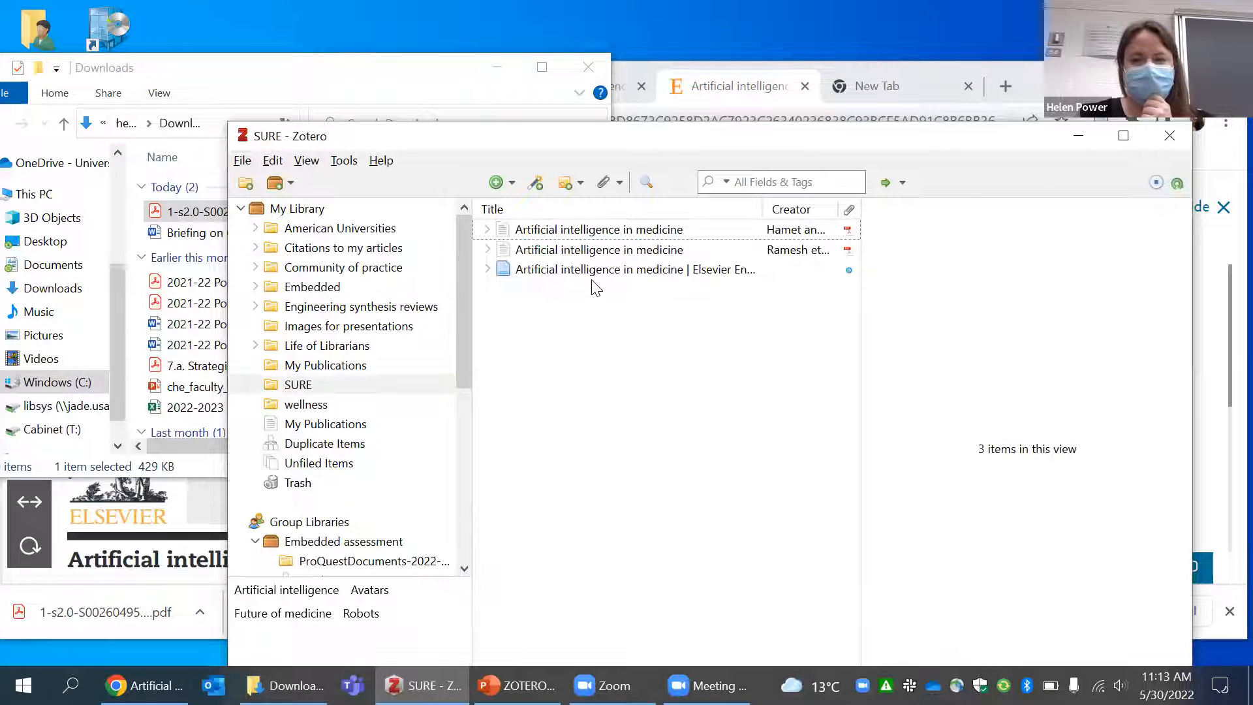
click(813, 215)
click(811, 230)
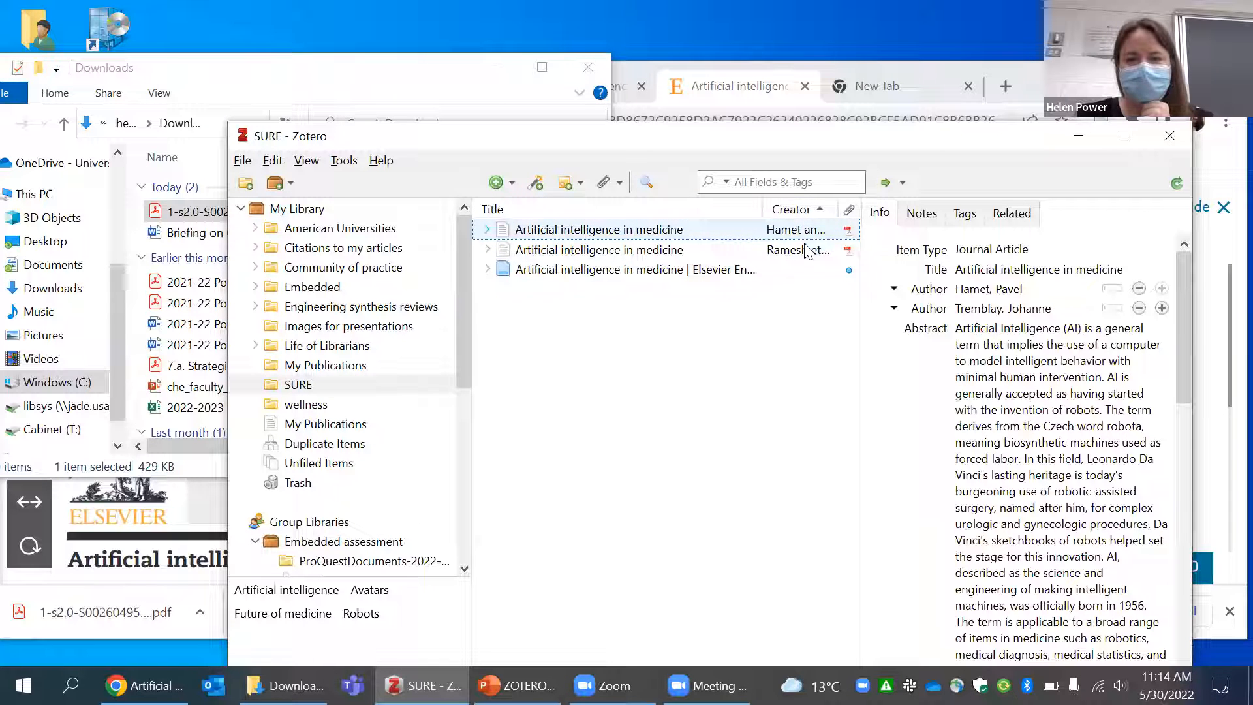
click(810, 251)
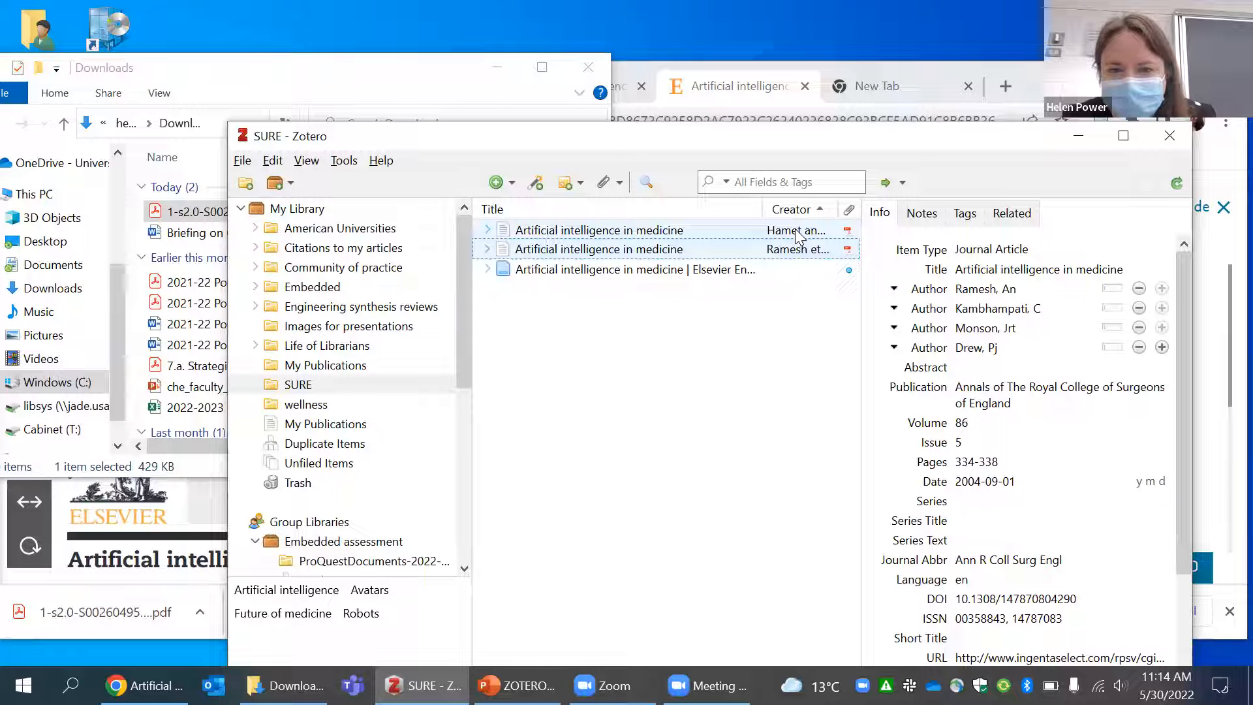
click(795, 228)
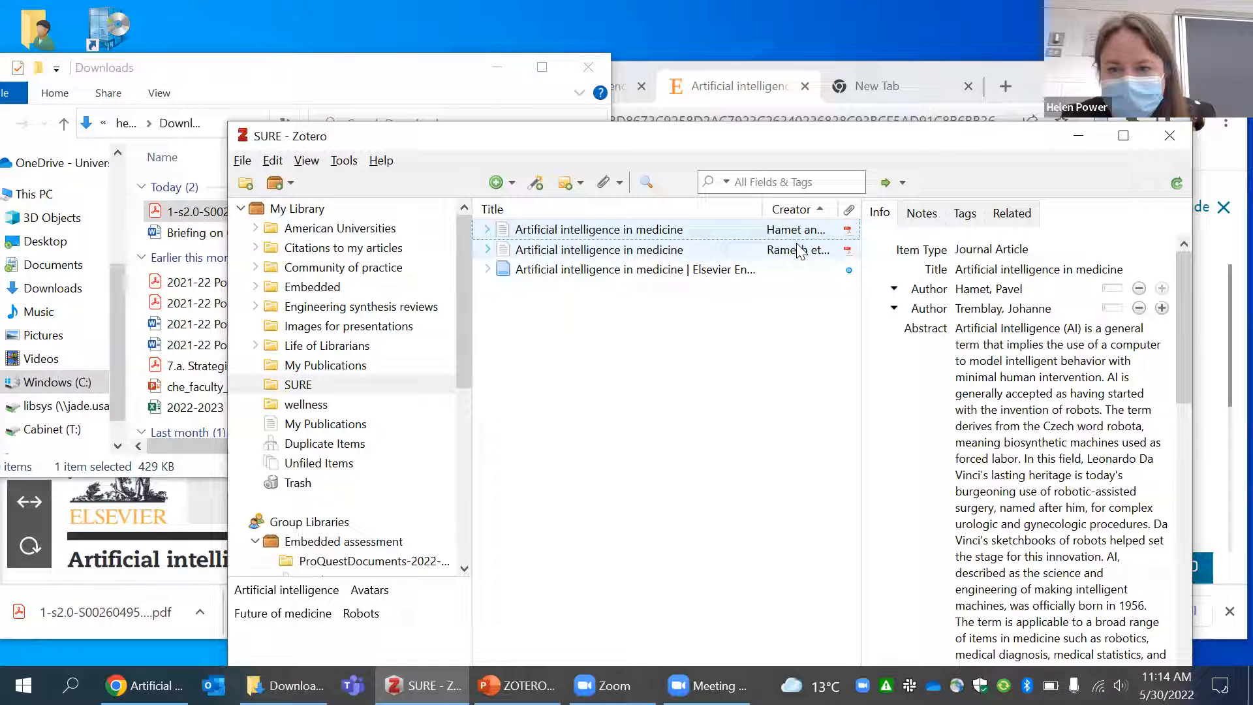
click(797, 250)
Move the "Artificial intelligence in medicine | Elsevier Enhanced Reader" web page item from the SURE collection to the Trash.
click(724, 271)
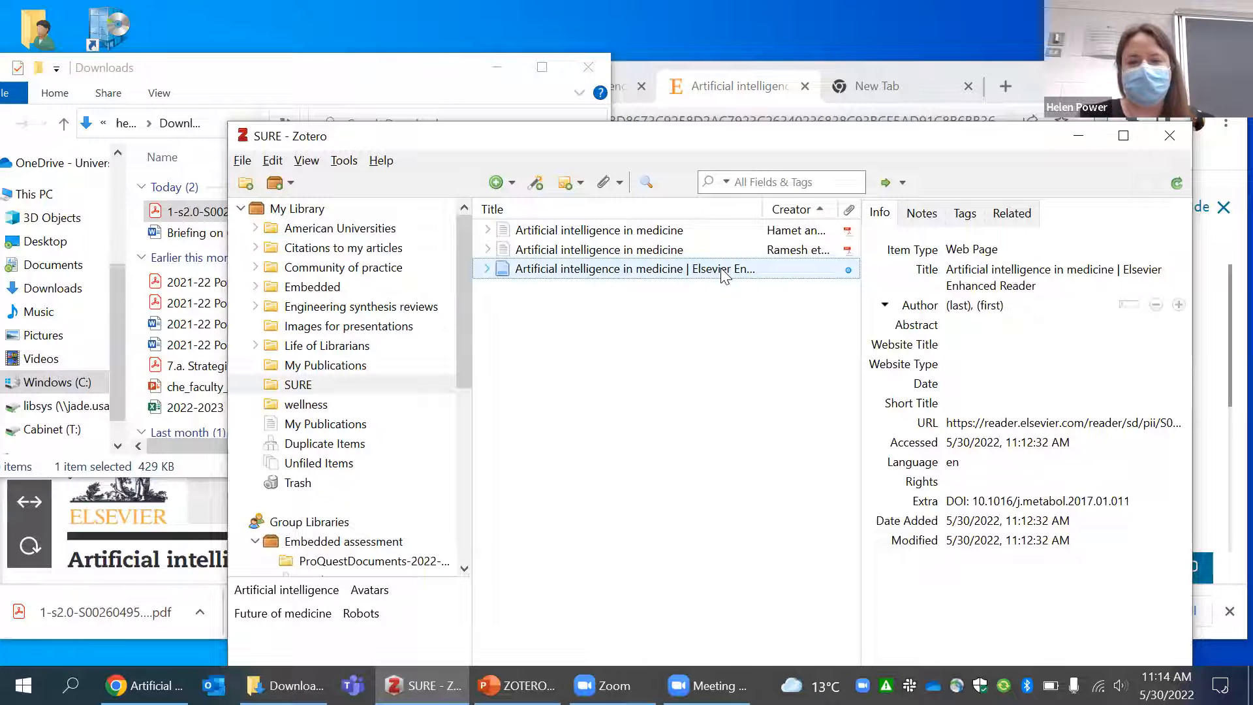
right_click(724, 271)
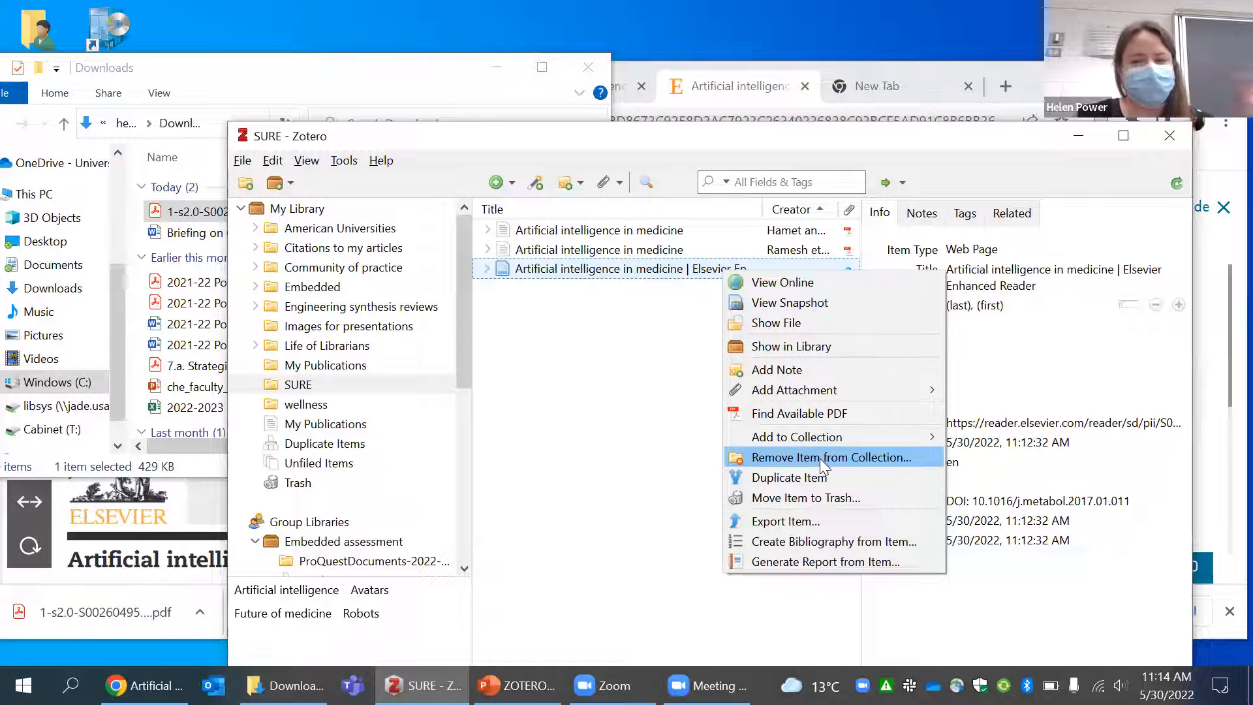
click(819, 498)
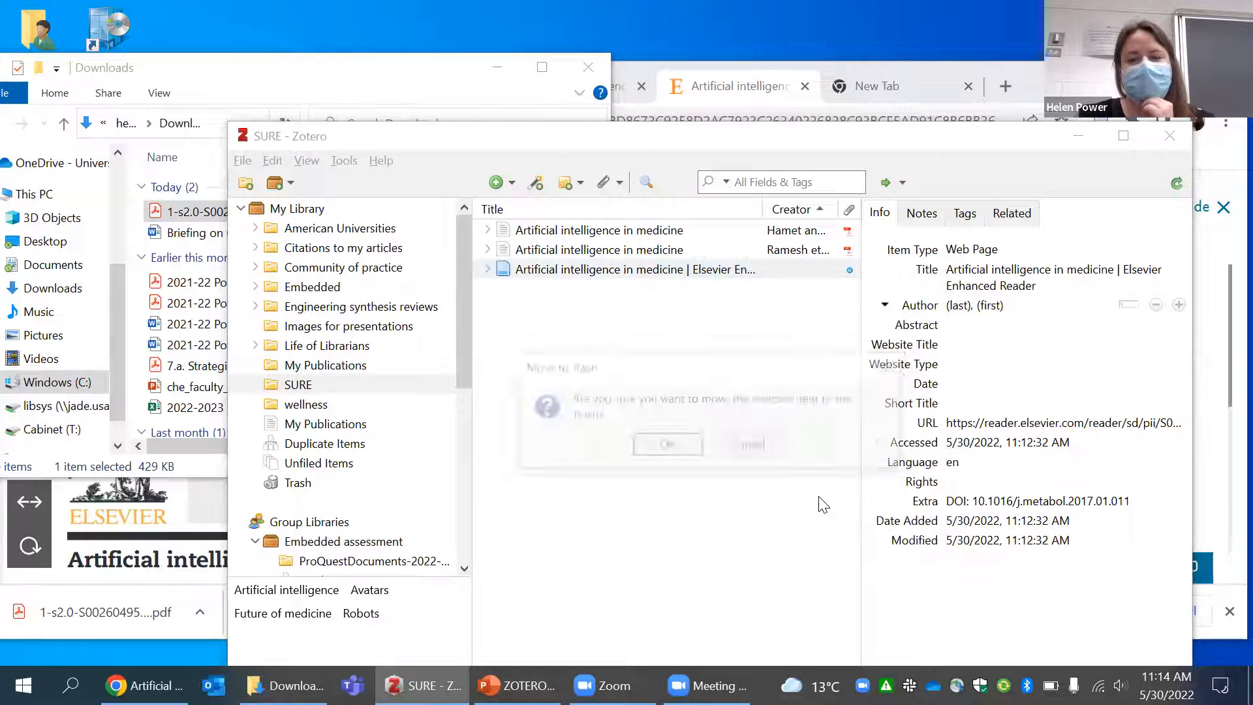
click(645, 451)
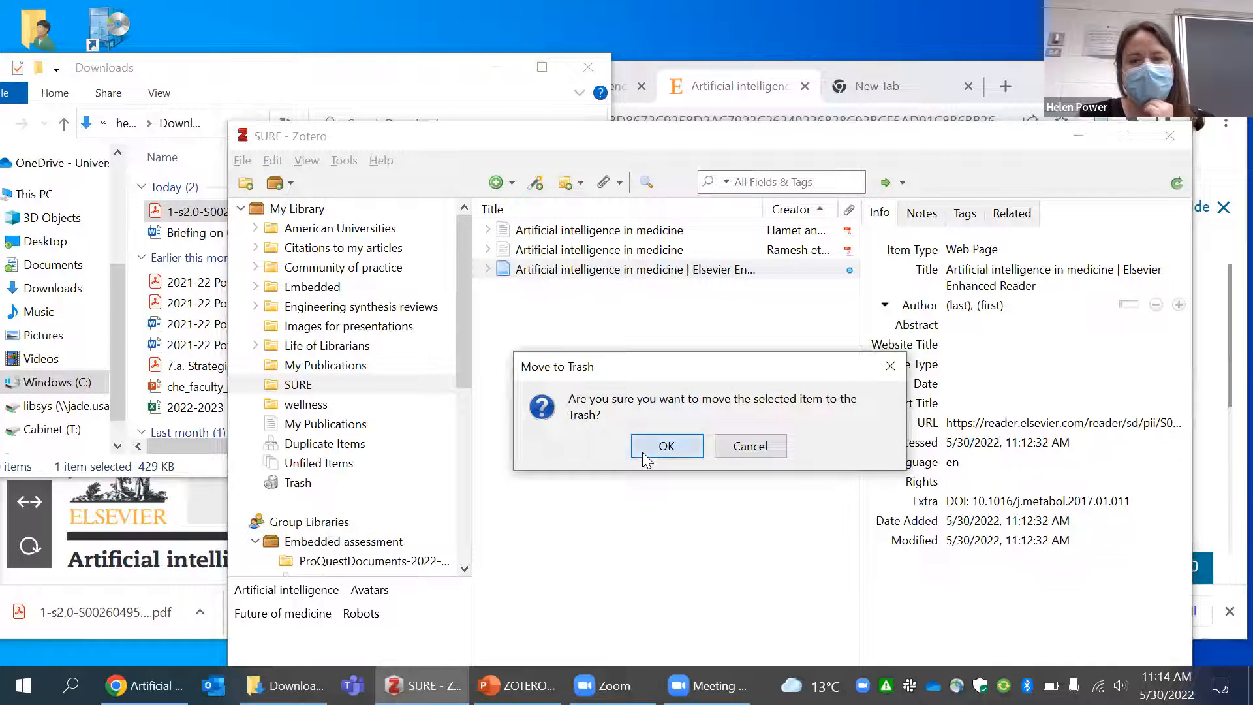
click(566, 232)
click(597, 251)
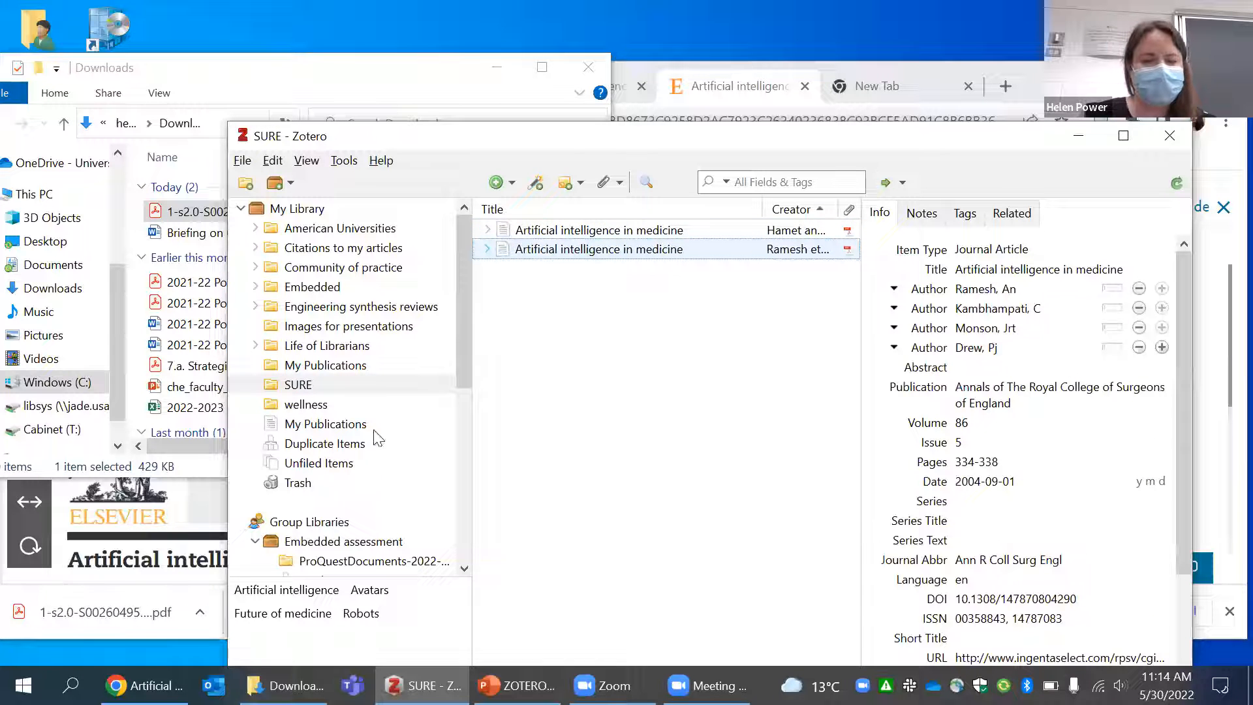
Move the Zotero window lower on the desktop and switch back to the Elsevier reader in Chrome.
mouse_move(145, 685)
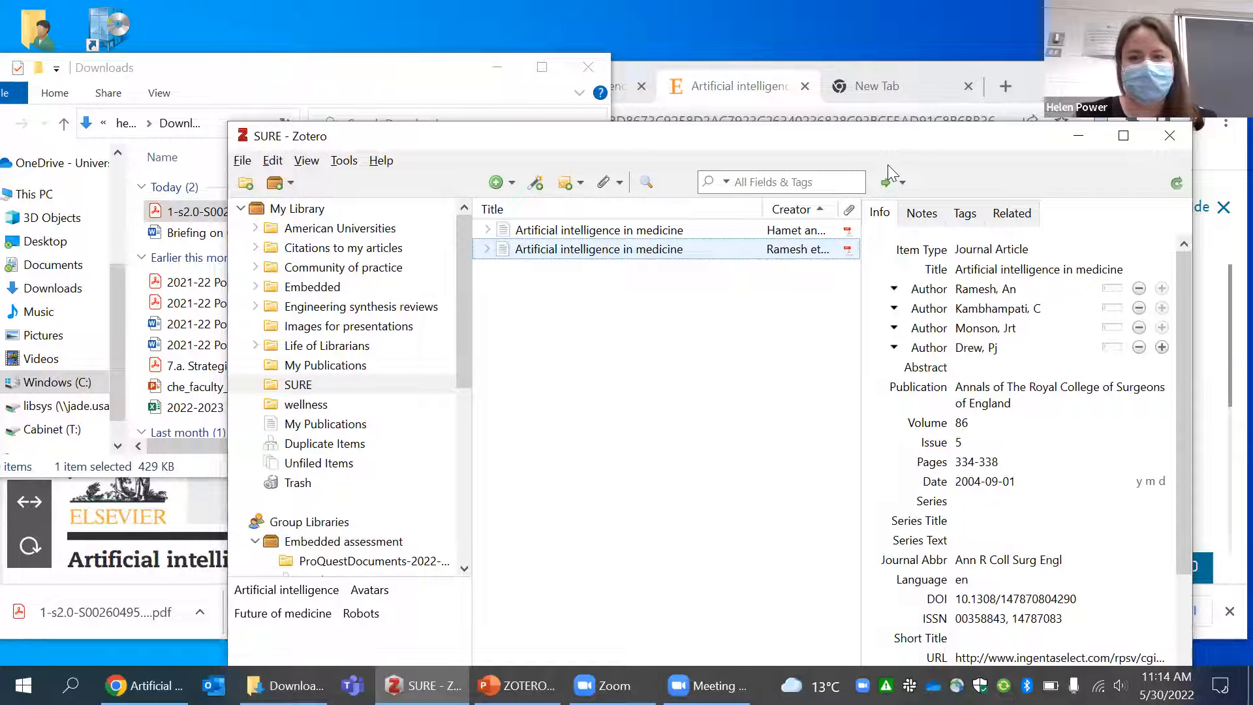
drag(888, 164, 653, 450)
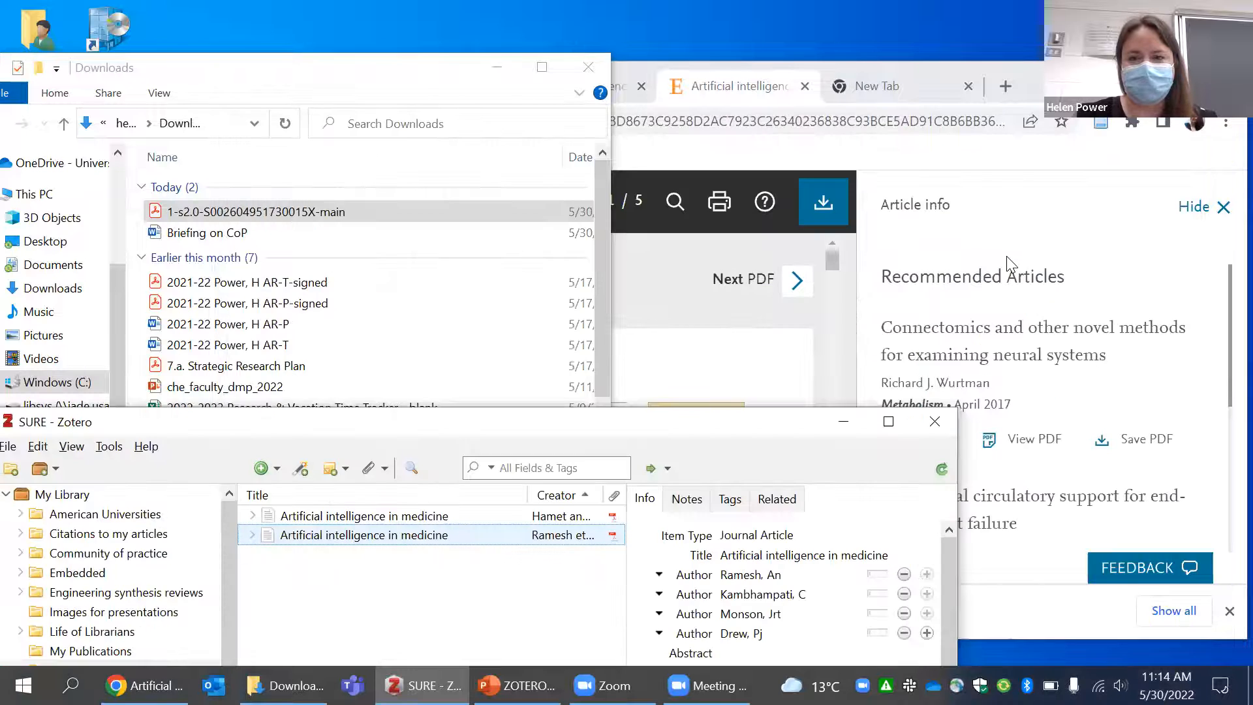
click(1007, 256)
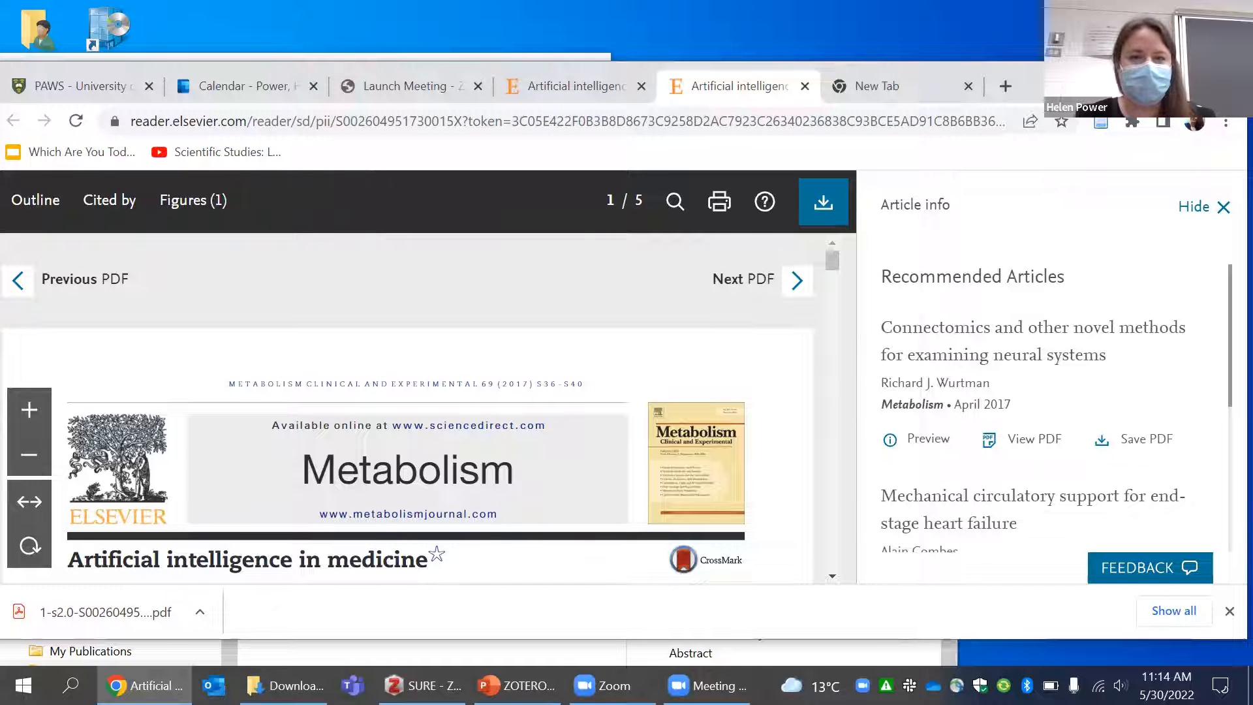
Delete the selected article PDF from the Downloads folder, return to the Elsevier reader in Chrome and reposition its window.
drag(1041, 73, 1026, 55)
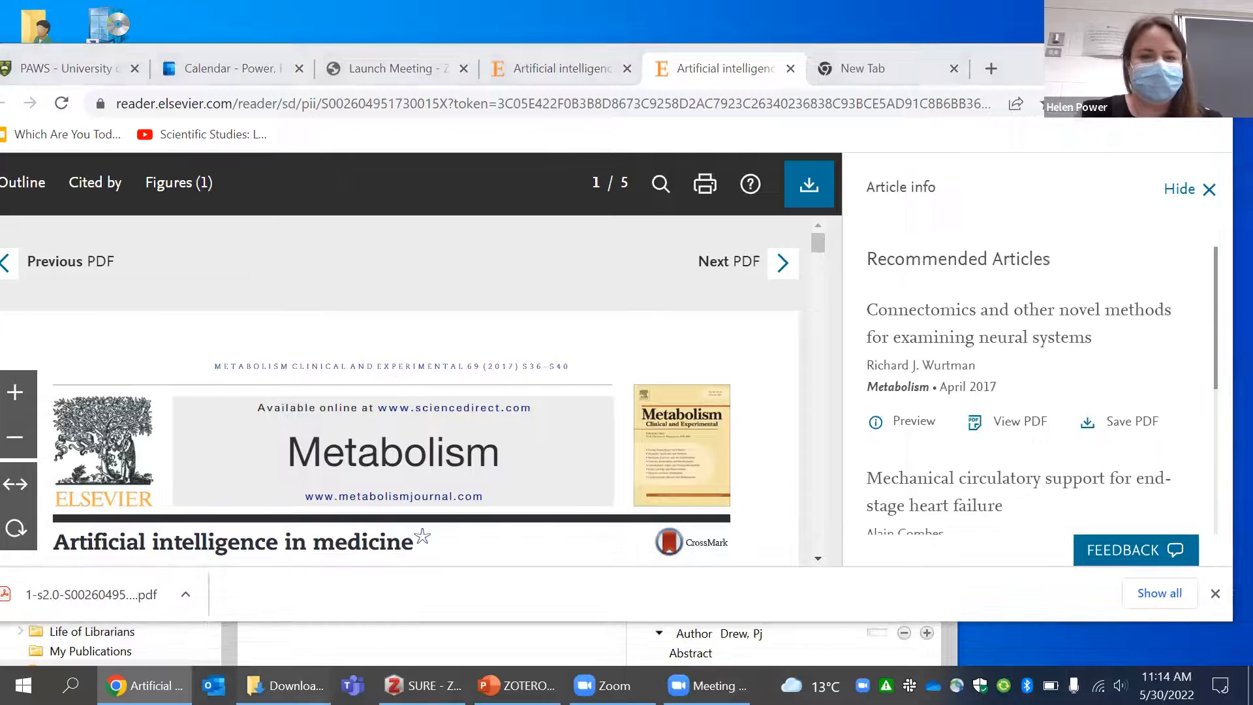
click(284, 686)
key(Delete)
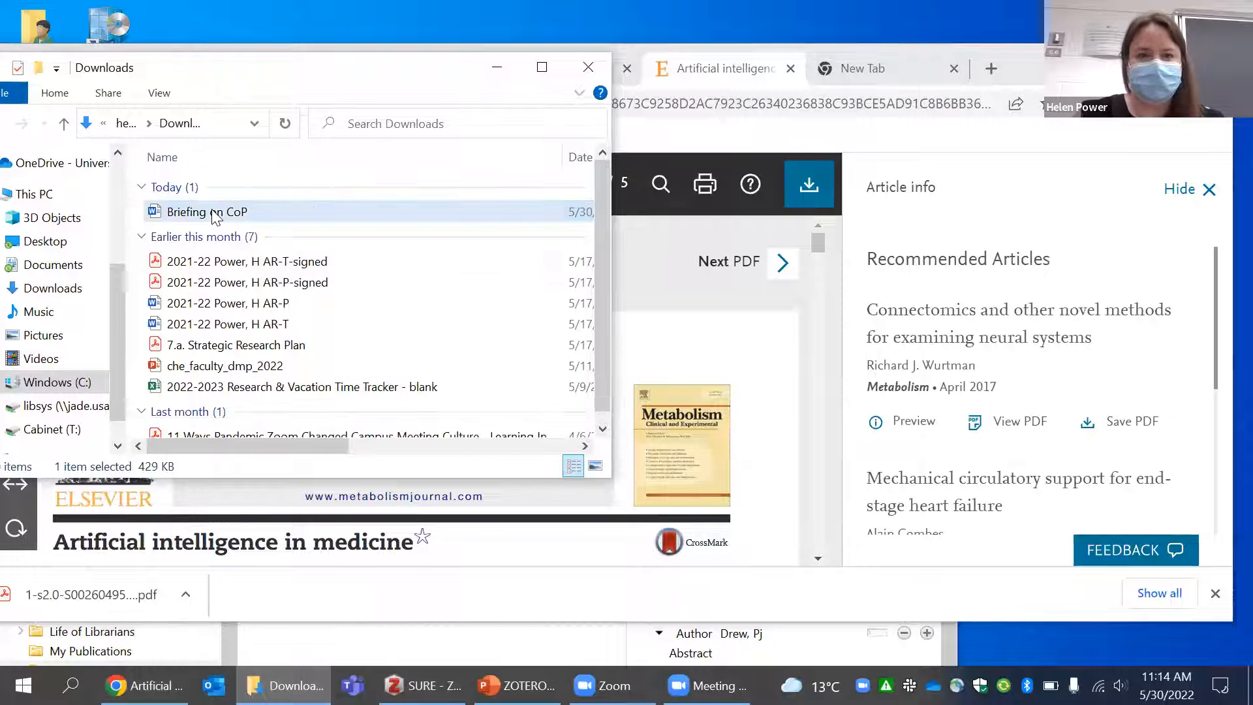
click(989, 210)
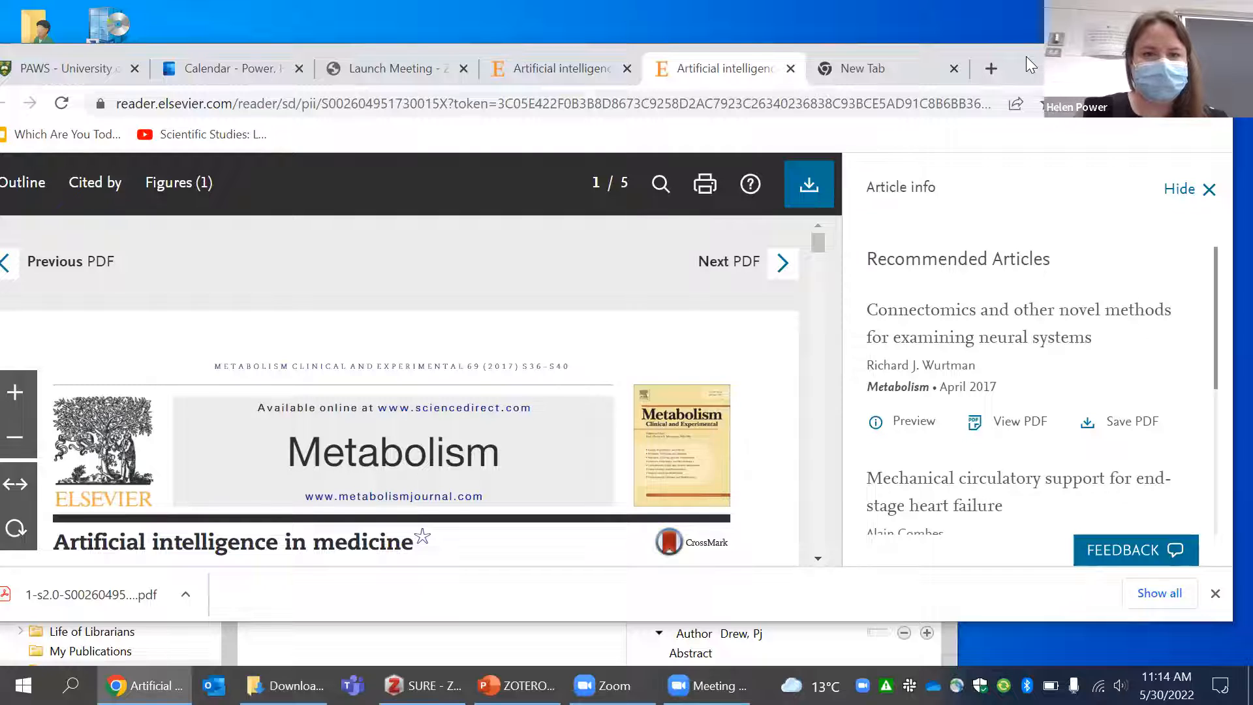
drag(1026, 56, 1056, 56)
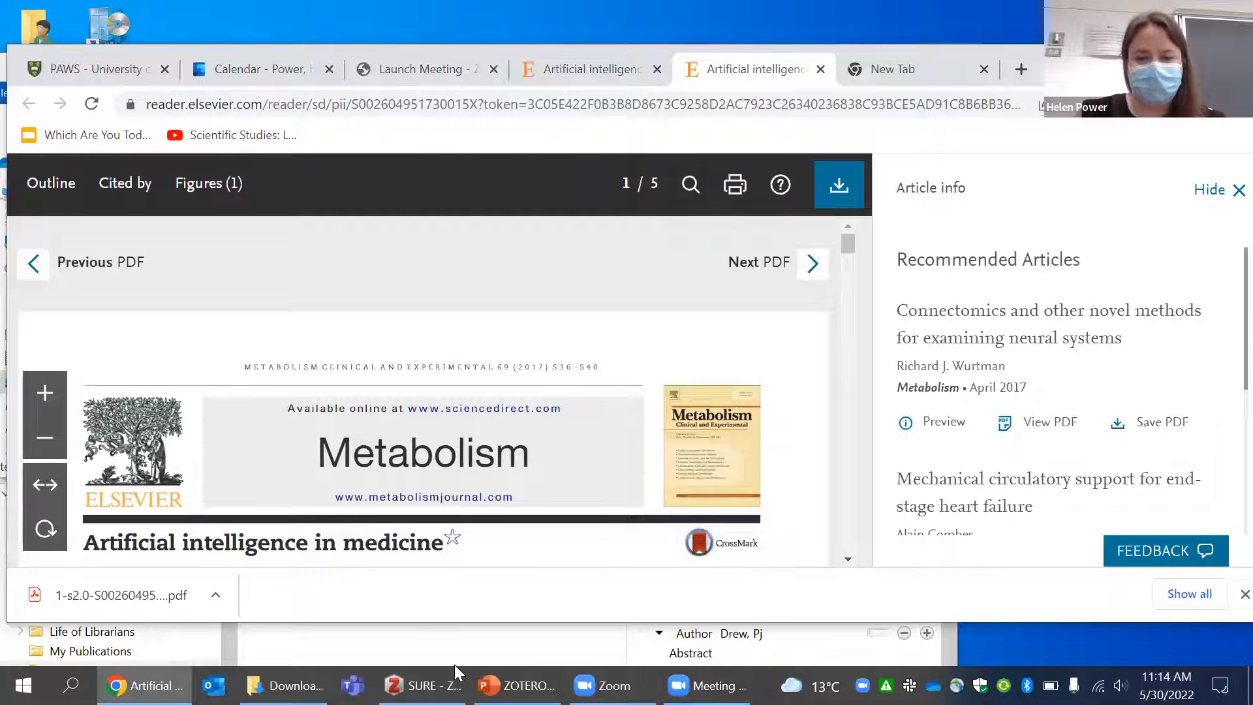
Switch to Zotero, raise its window, and look at the subcollections inside Engineering synthesis reviews and Embedded.
click(426, 684)
drag(388, 429, 497, 117)
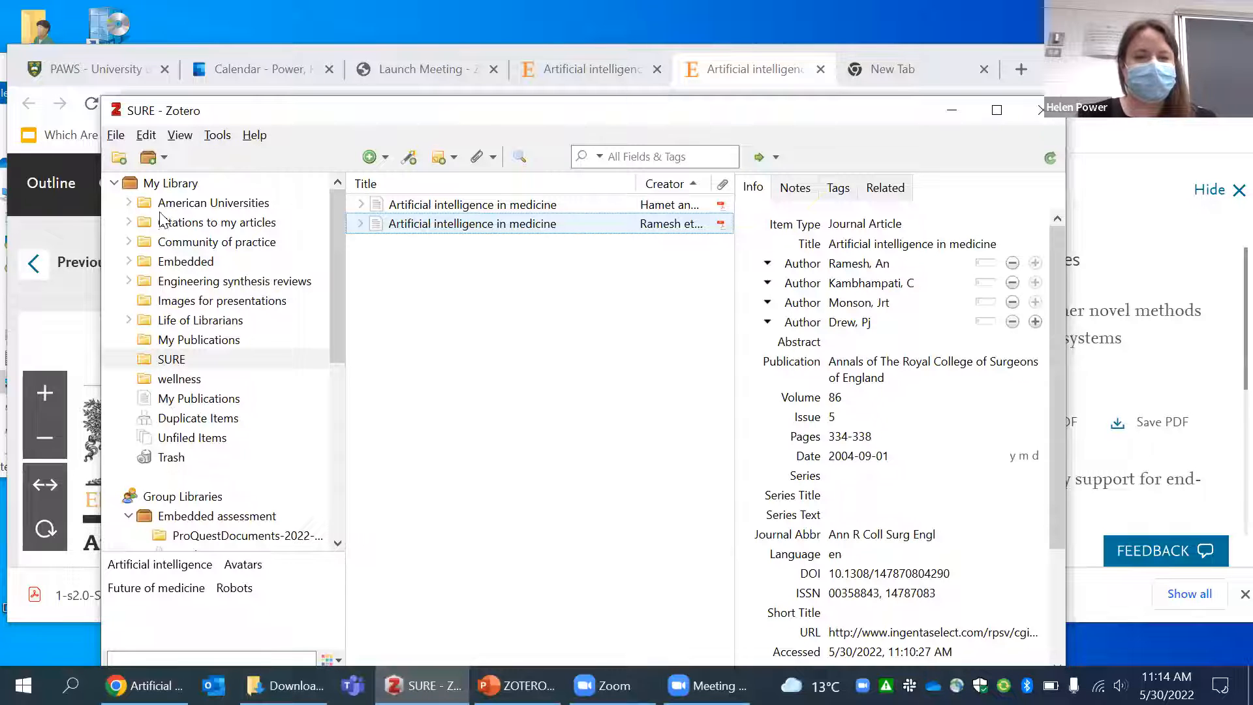
click(129, 281)
click(129, 281)
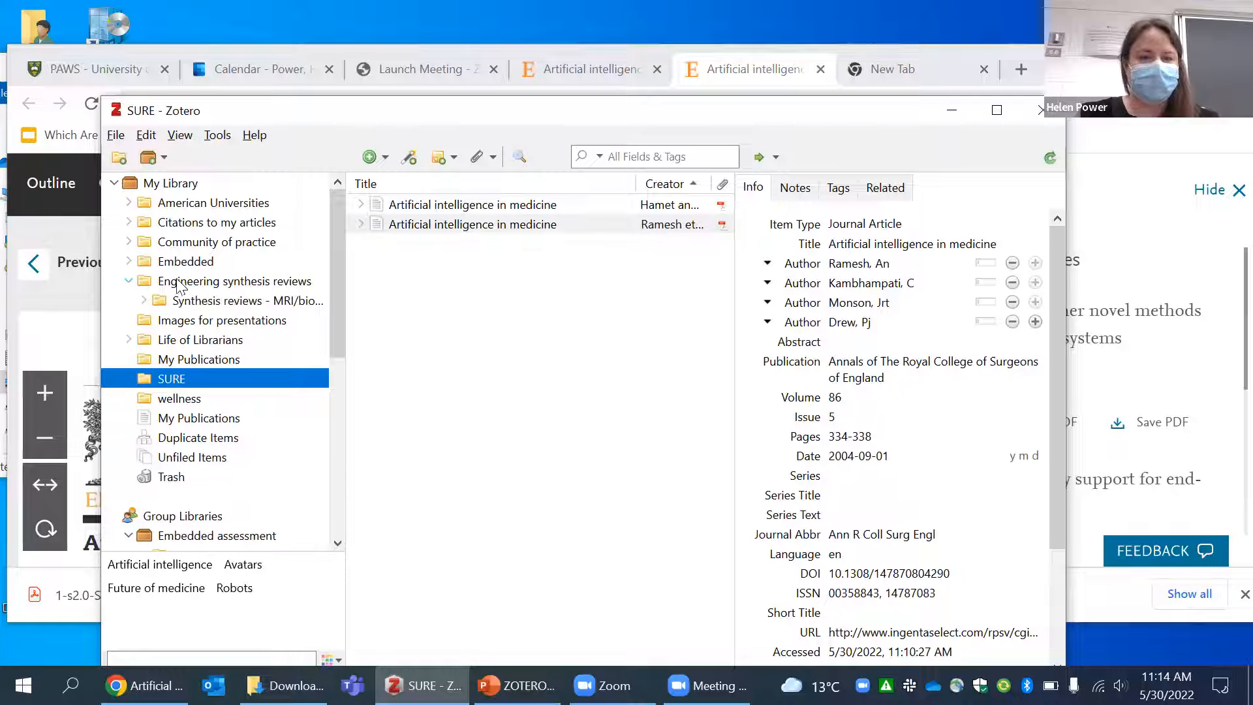
click(131, 275)
click(130, 262)
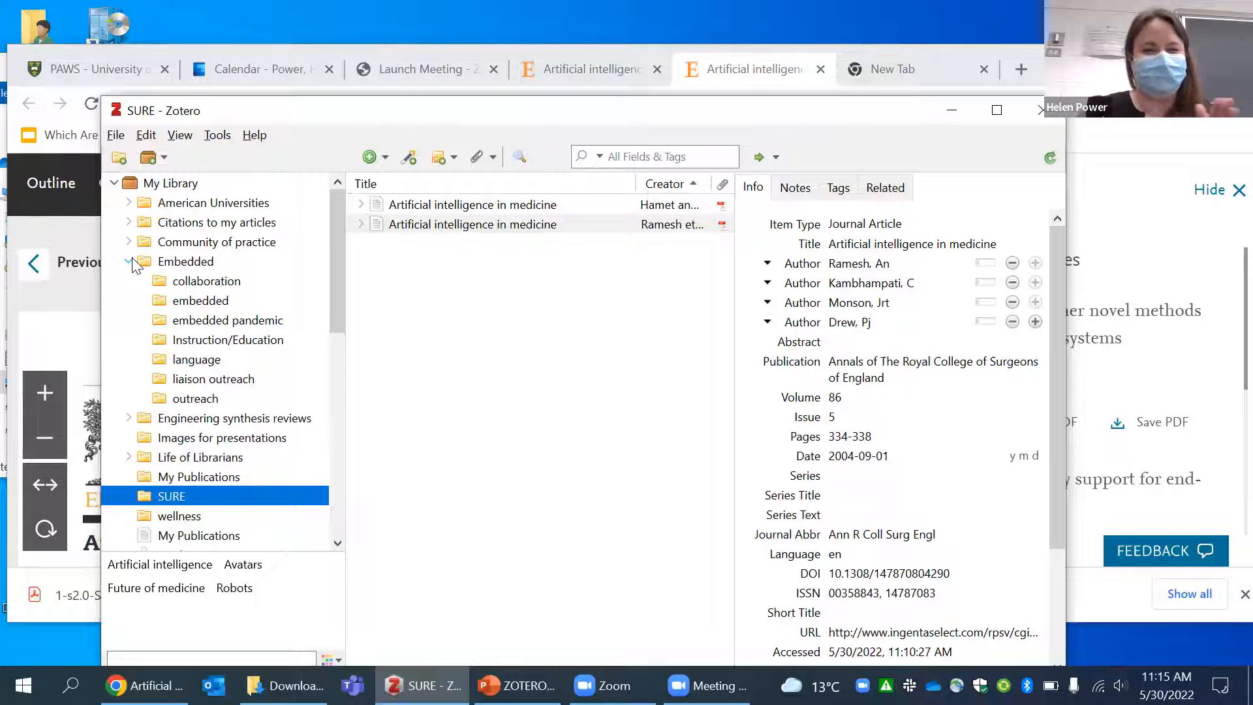
click(130, 261)
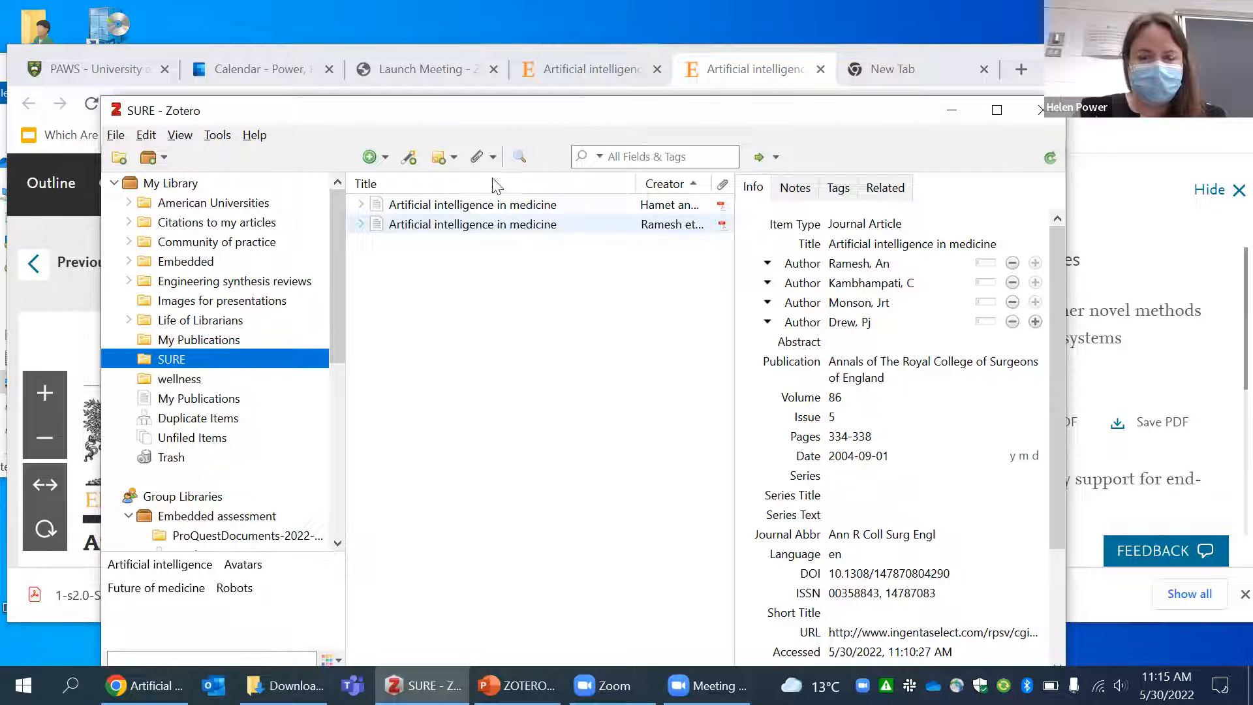
Add a blank Book item to the SURE collection and look over its bibliographic fields.
click(386, 159)
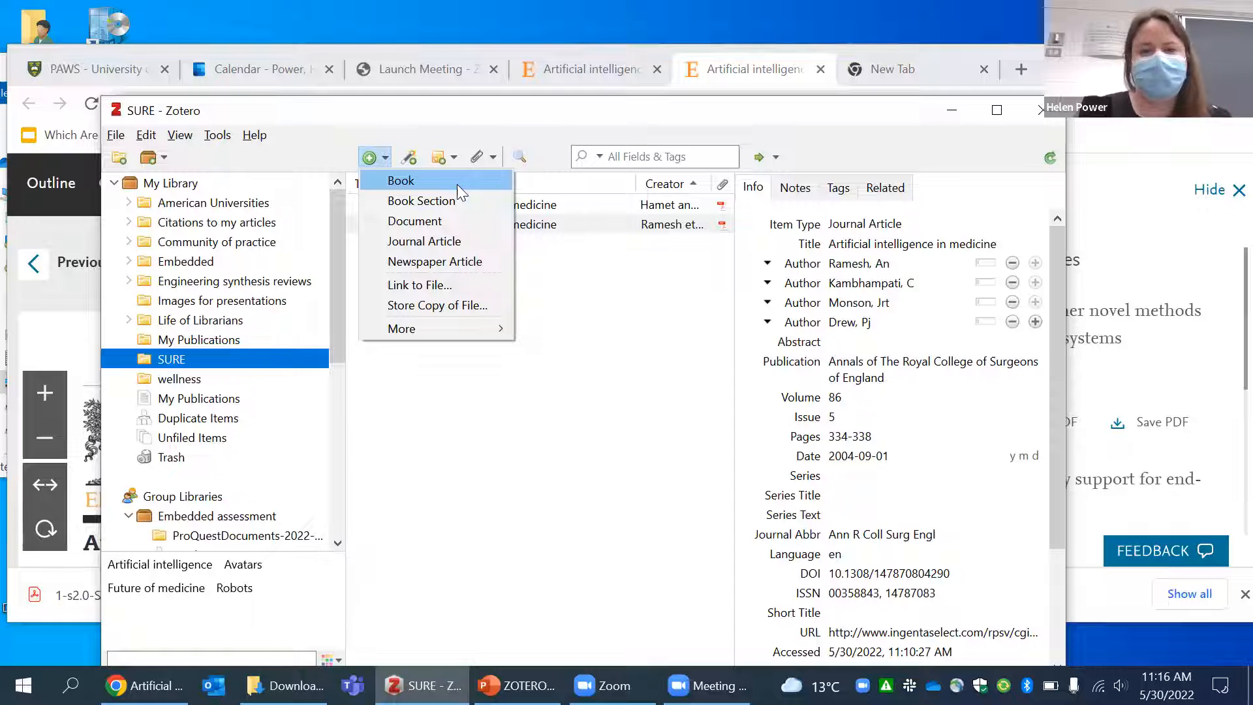
click(414, 181)
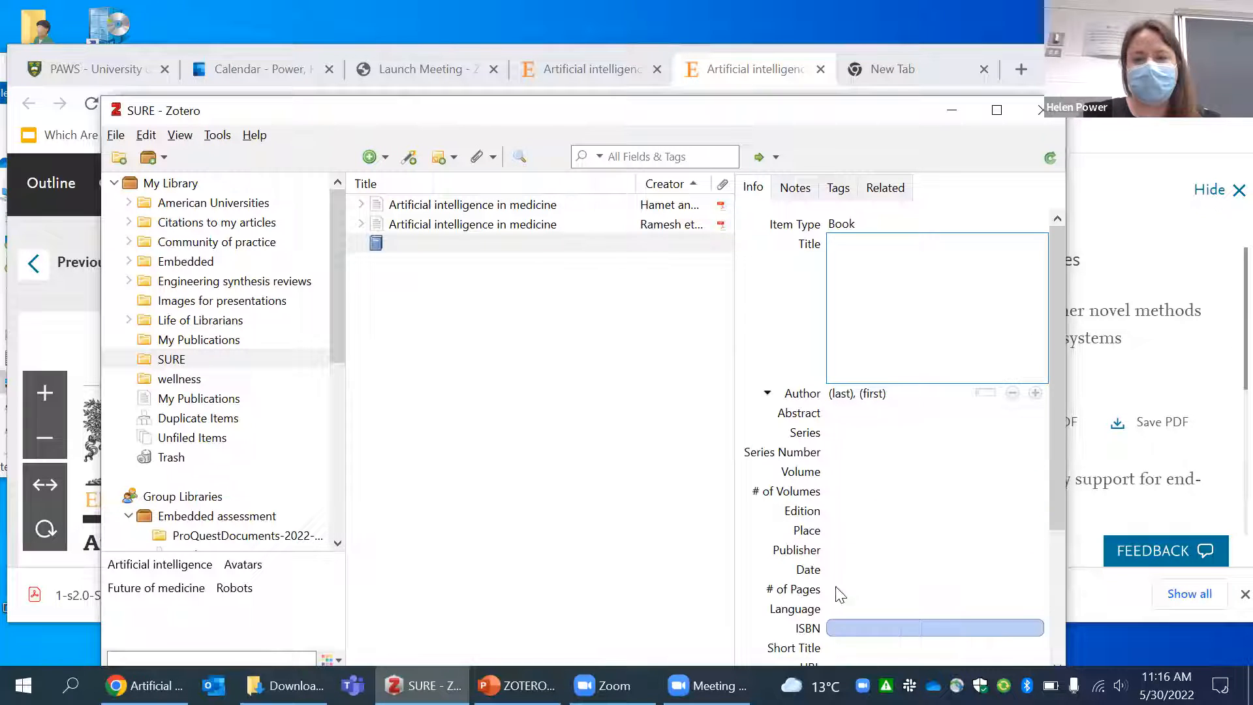
scroll(854, 307, down, 3)
scroll(853, 308, up, 3)
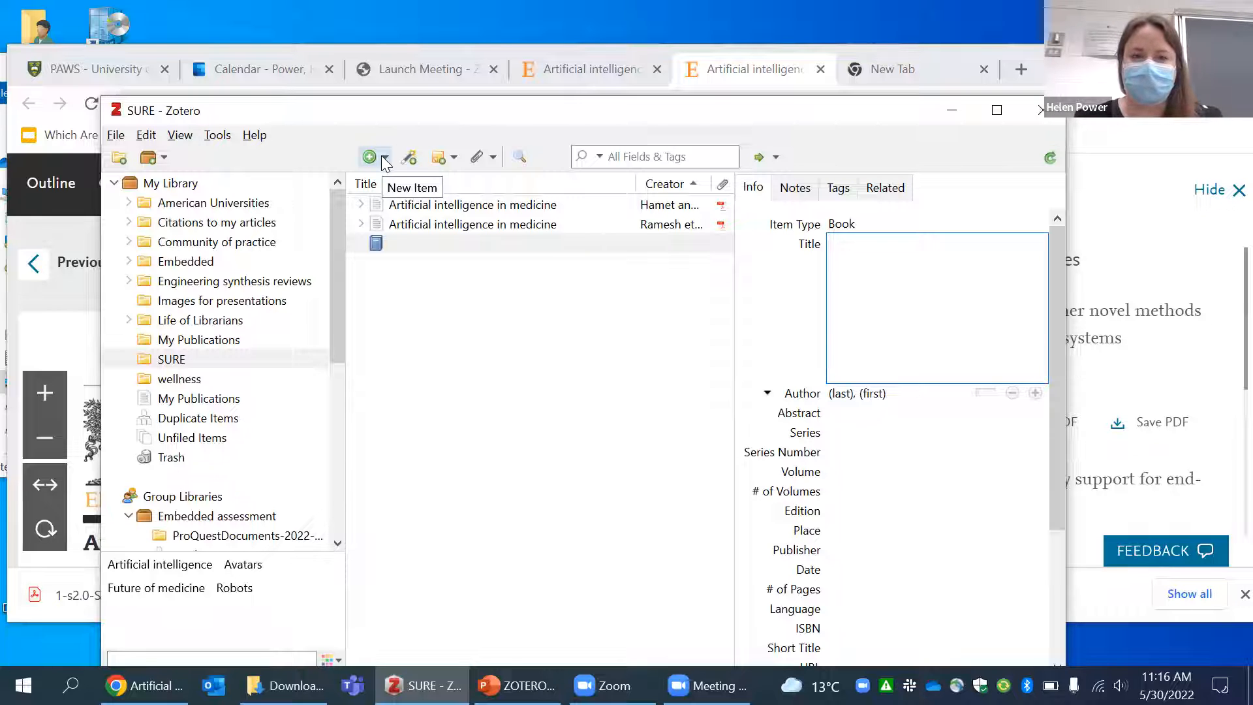
Review the full bibliographic details of the 2004 "Artificial intelligence in medicine" article, from its authors down to the date added.
click(468, 228)
click(919, 261)
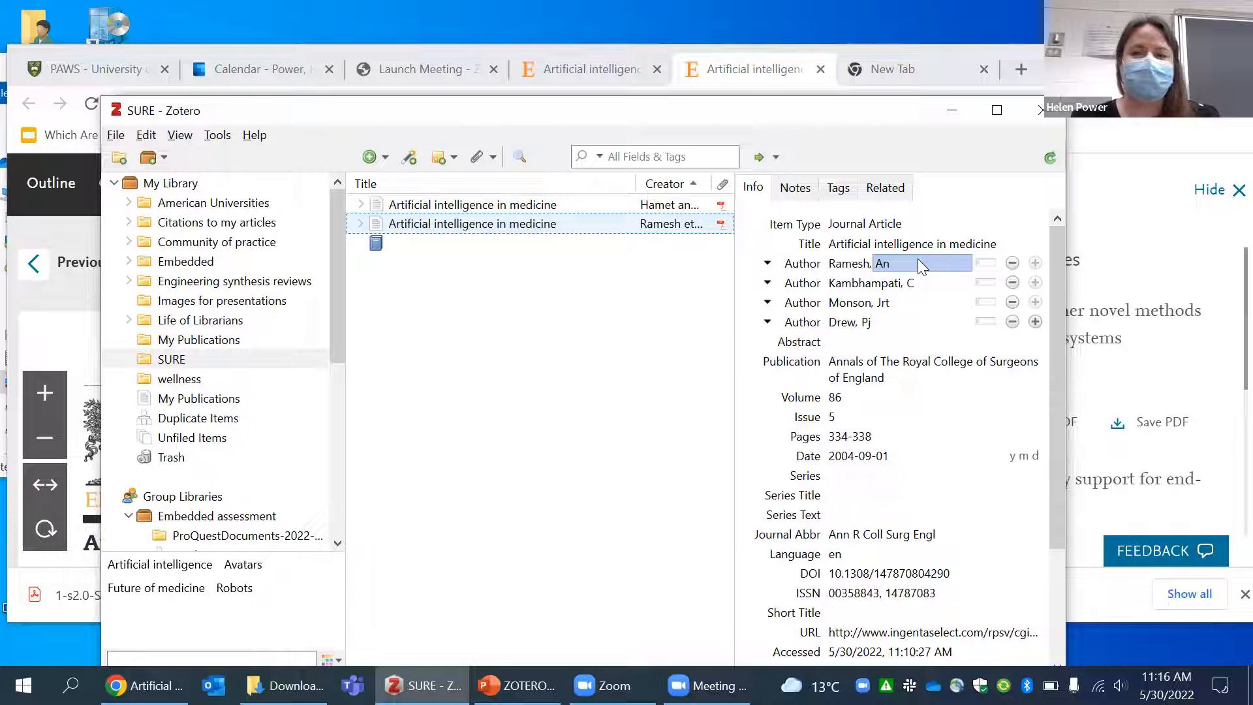
key(Return)
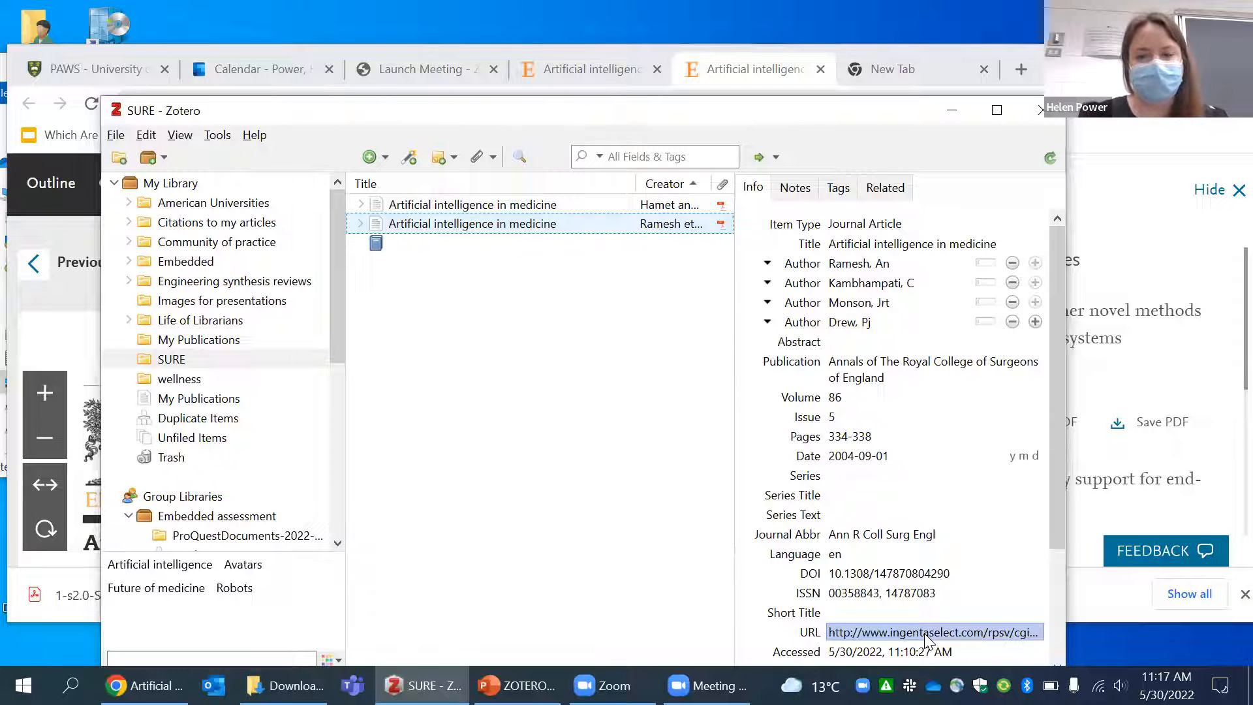
drag(1059, 268, 1056, 373)
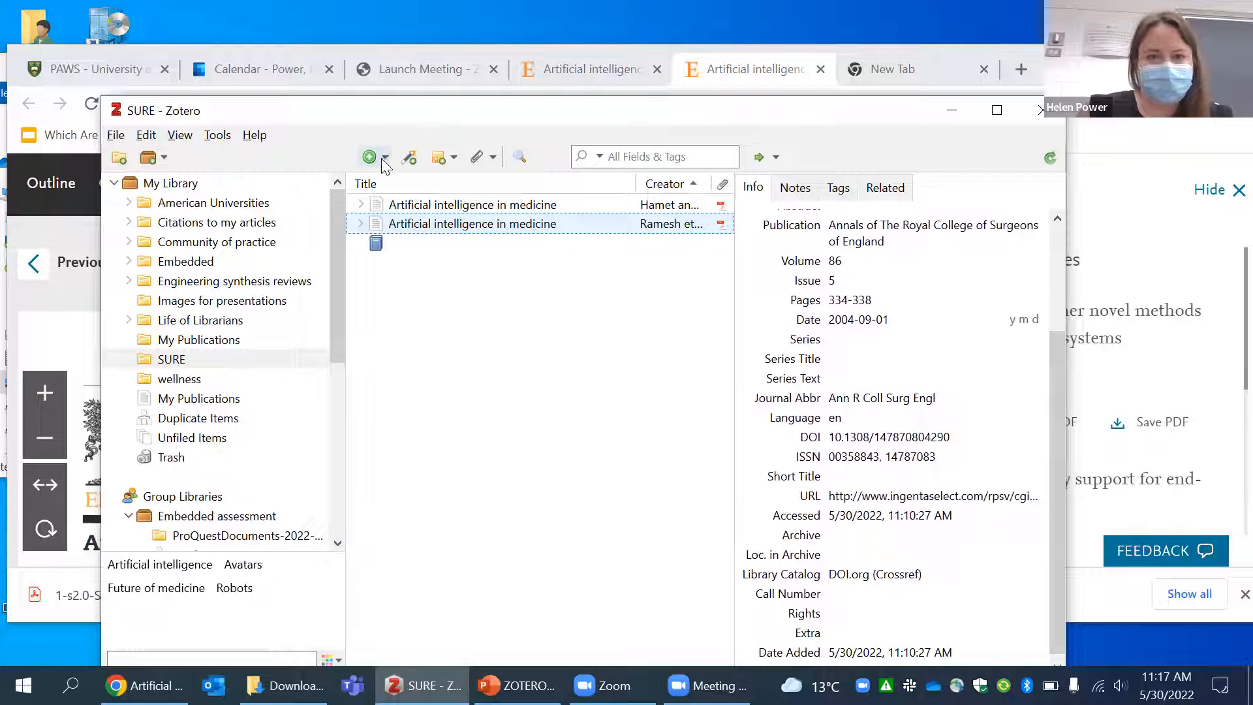
Show the entry box for adding items by ISBN, DOI or PMID and dismiss it without entering an identifier.
click(410, 159)
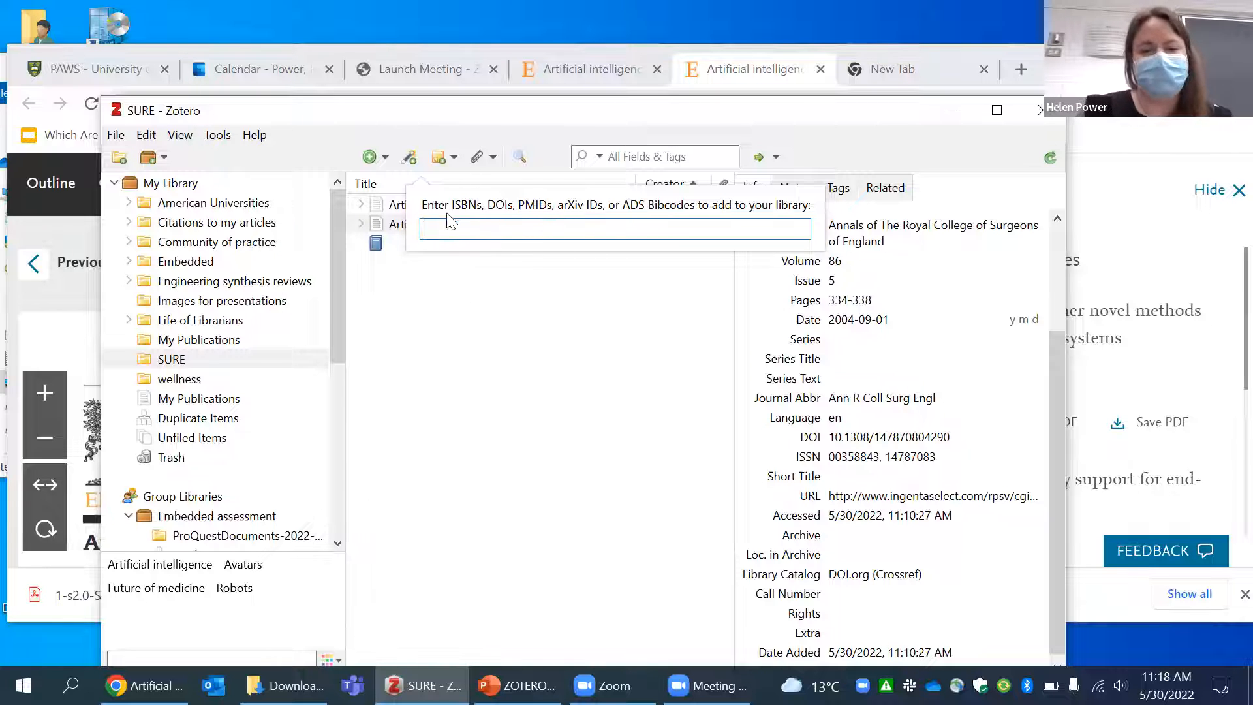
click(486, 355)
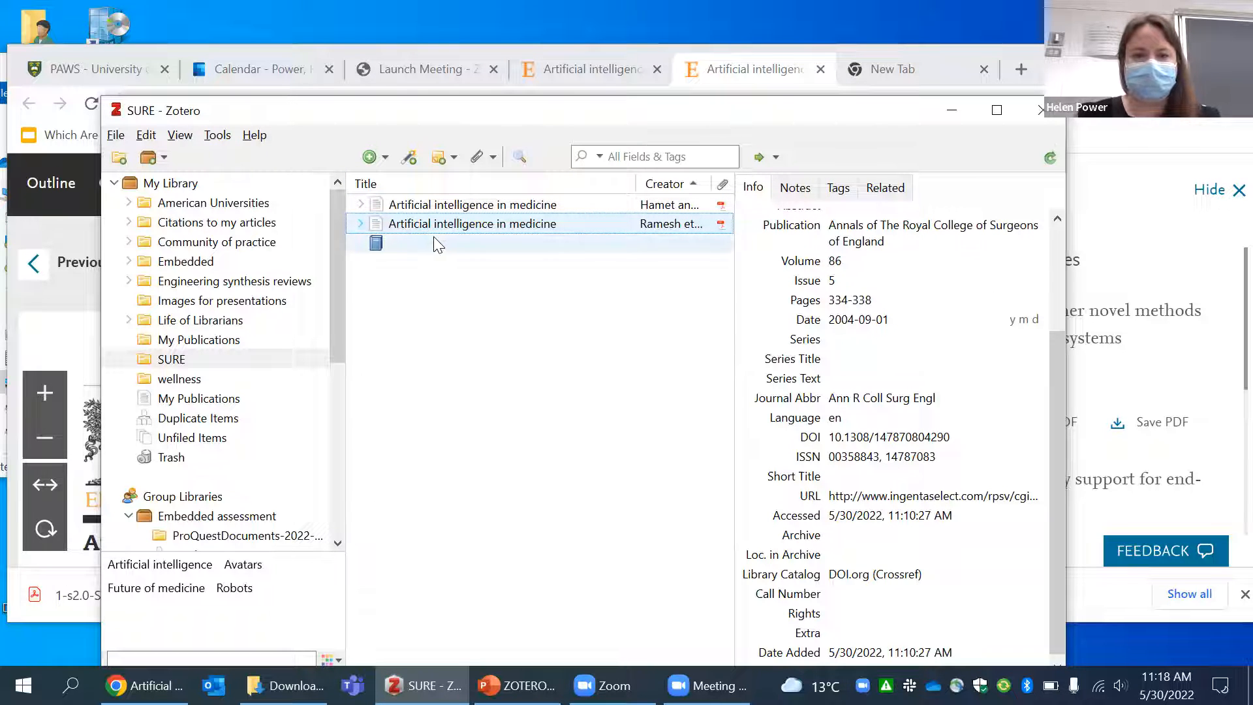
Open the 2004 "Artificial intelligence in medicine" PDF in Zotero's reader, skim its first page and close it.
double_click(471, 227)
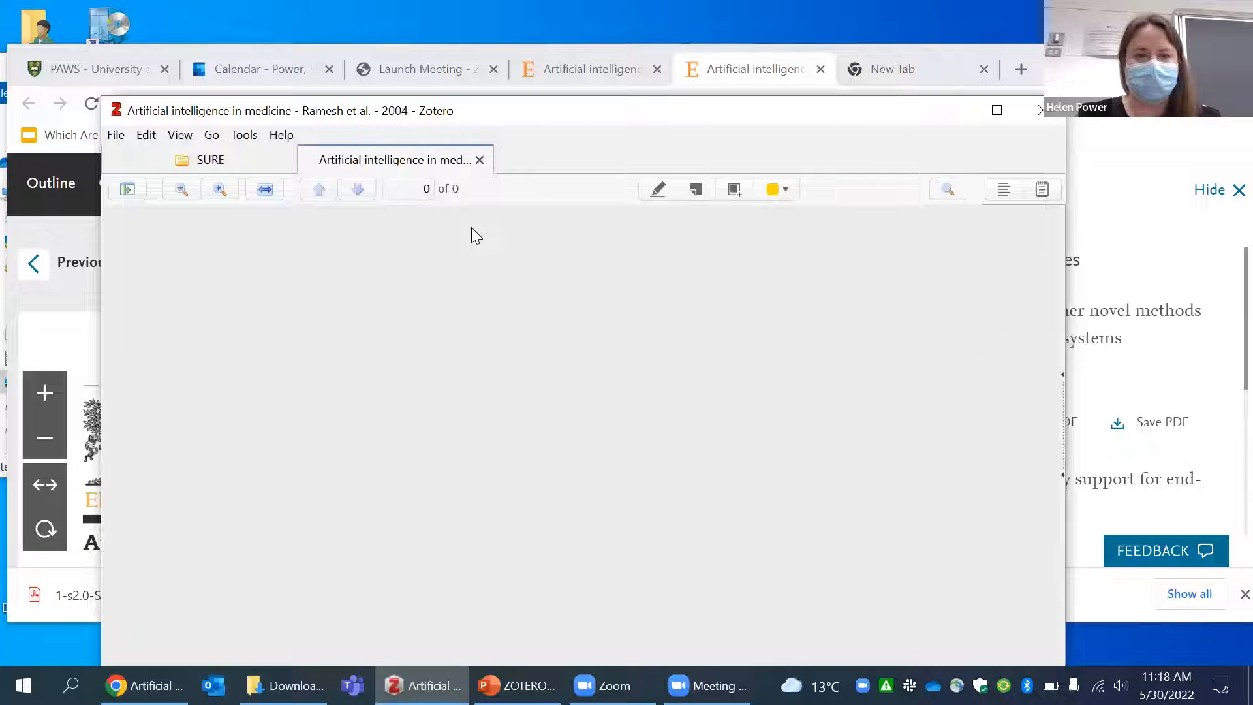
scroll(610, 504, down, 10)
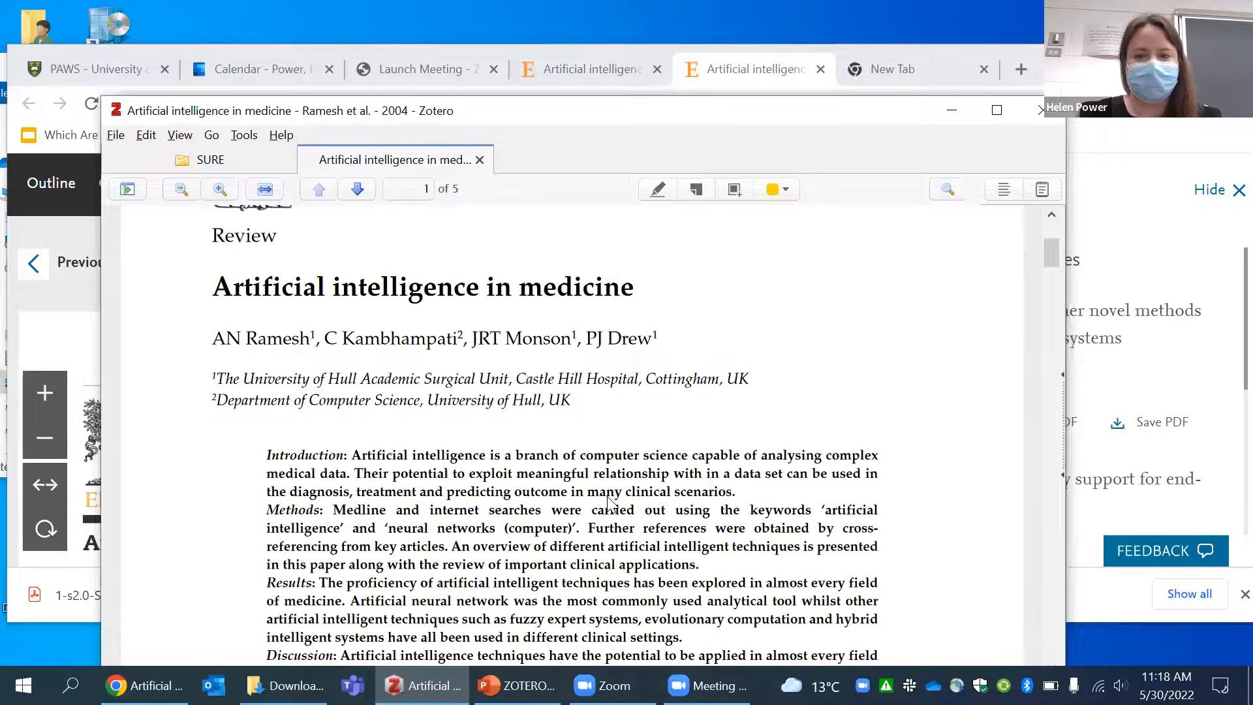
scroll(612, 504, up, 10)
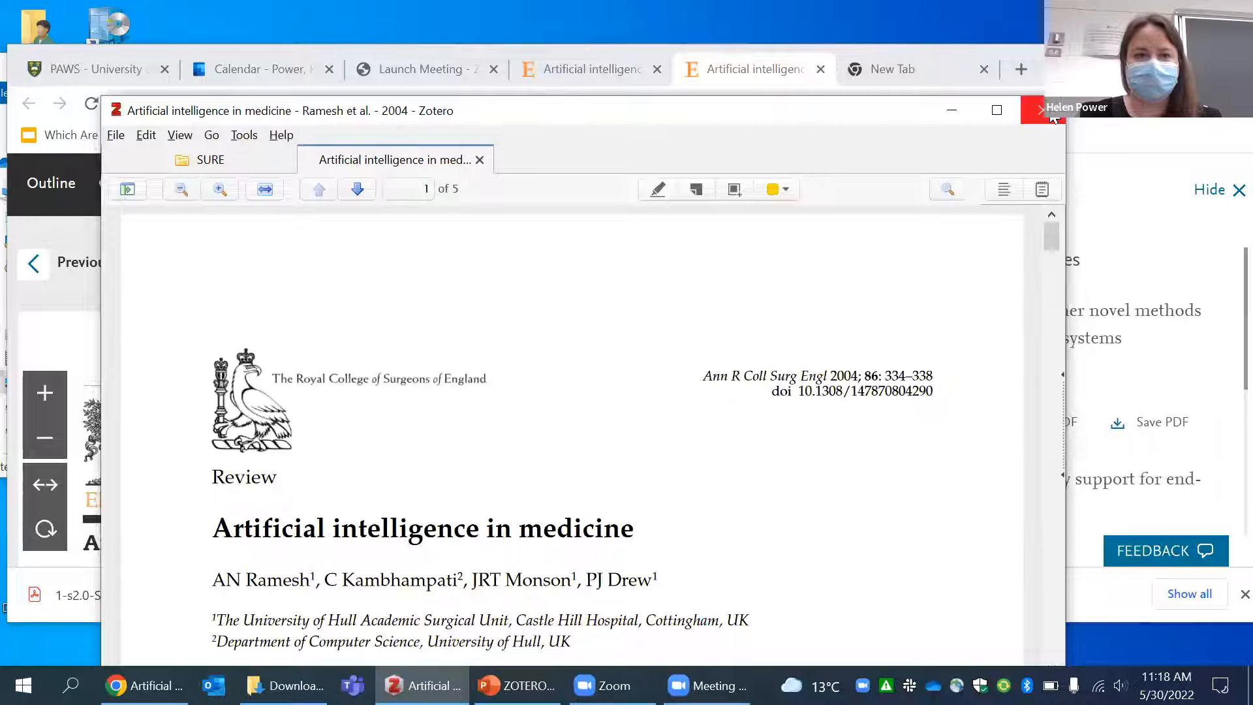
click(480, 160)
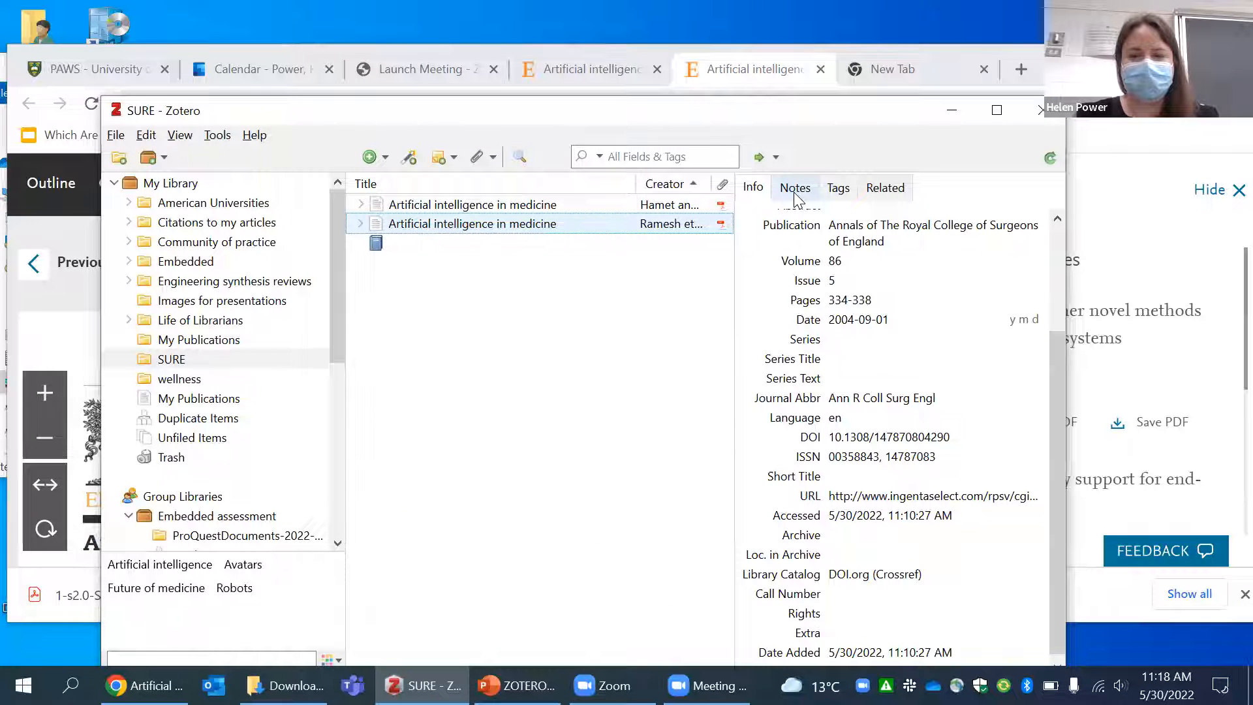
Examine the 2004 article's info, notes, tags and related items, moving the Zotero window slightly higher on the desktop.
scroll(847, 651, down, 1)
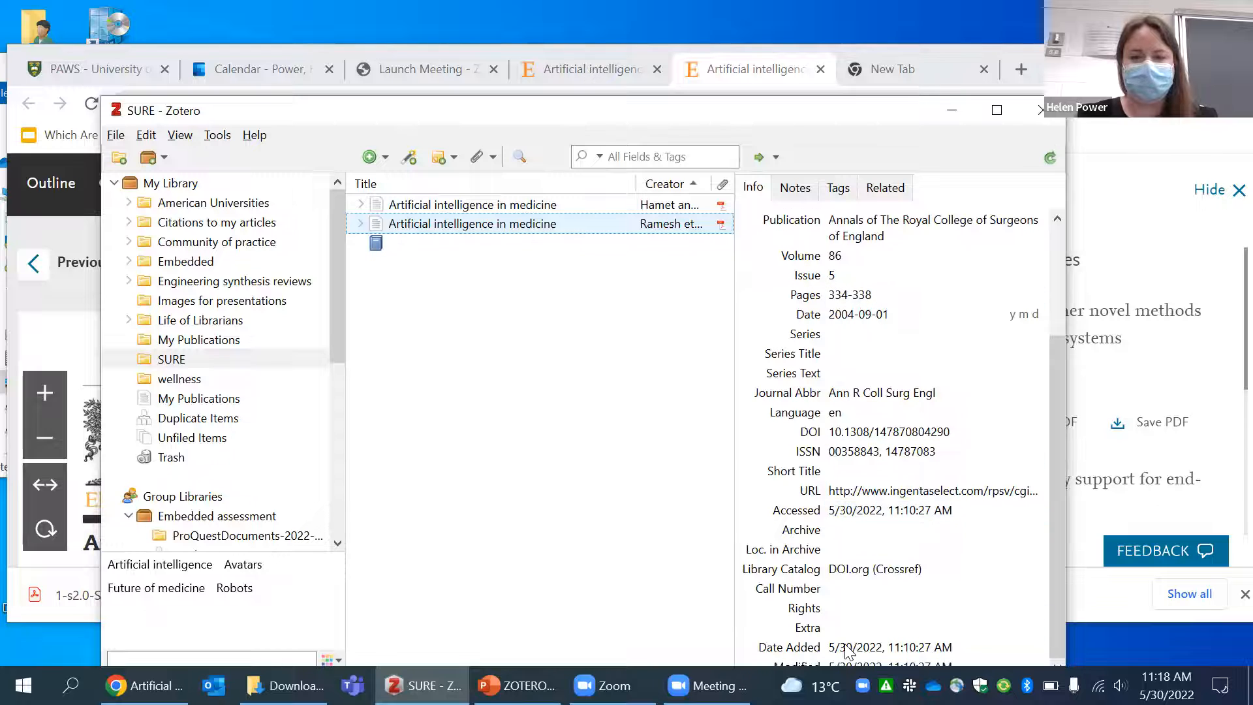
scroll(846, 651, up, 5)
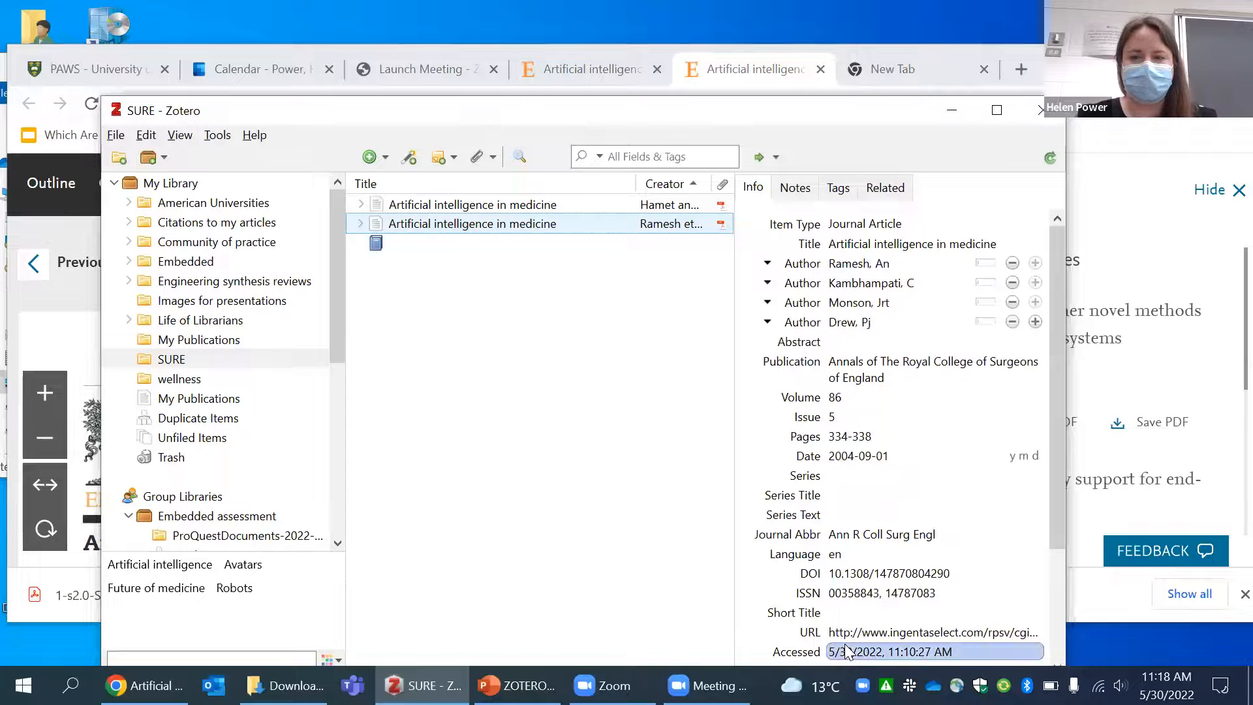
click(794, 187)
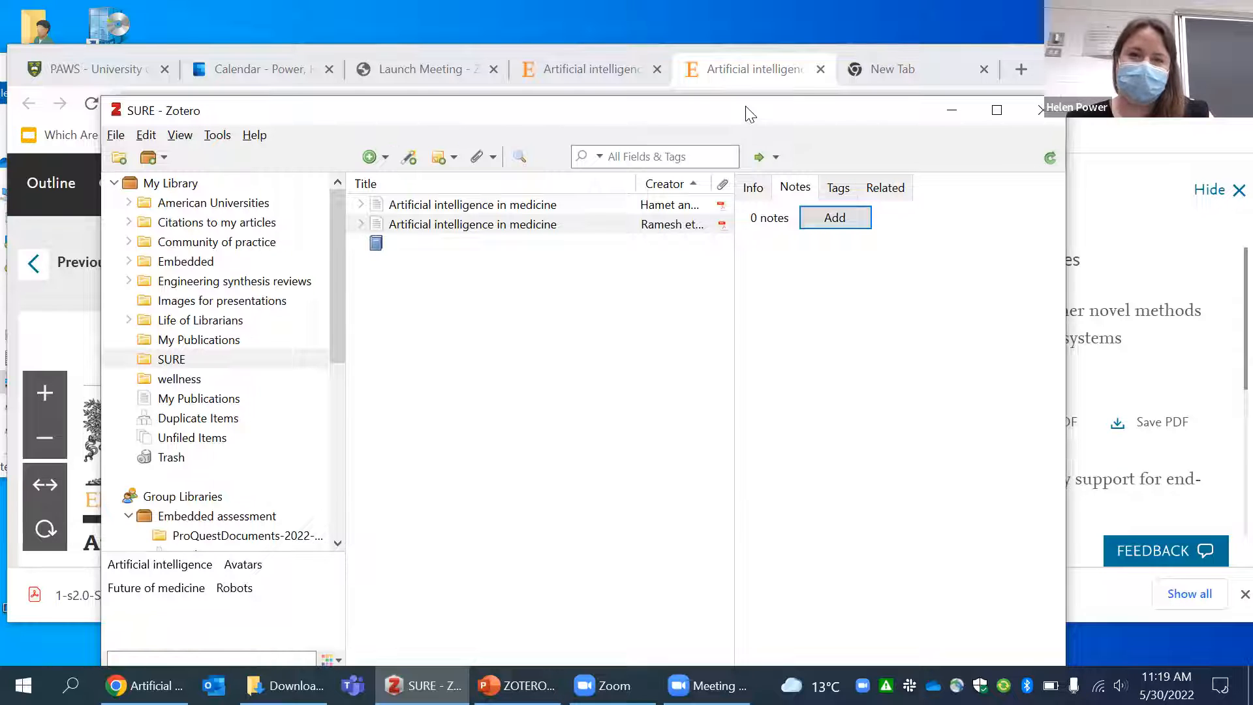
drag(750, 114, 750, 97)
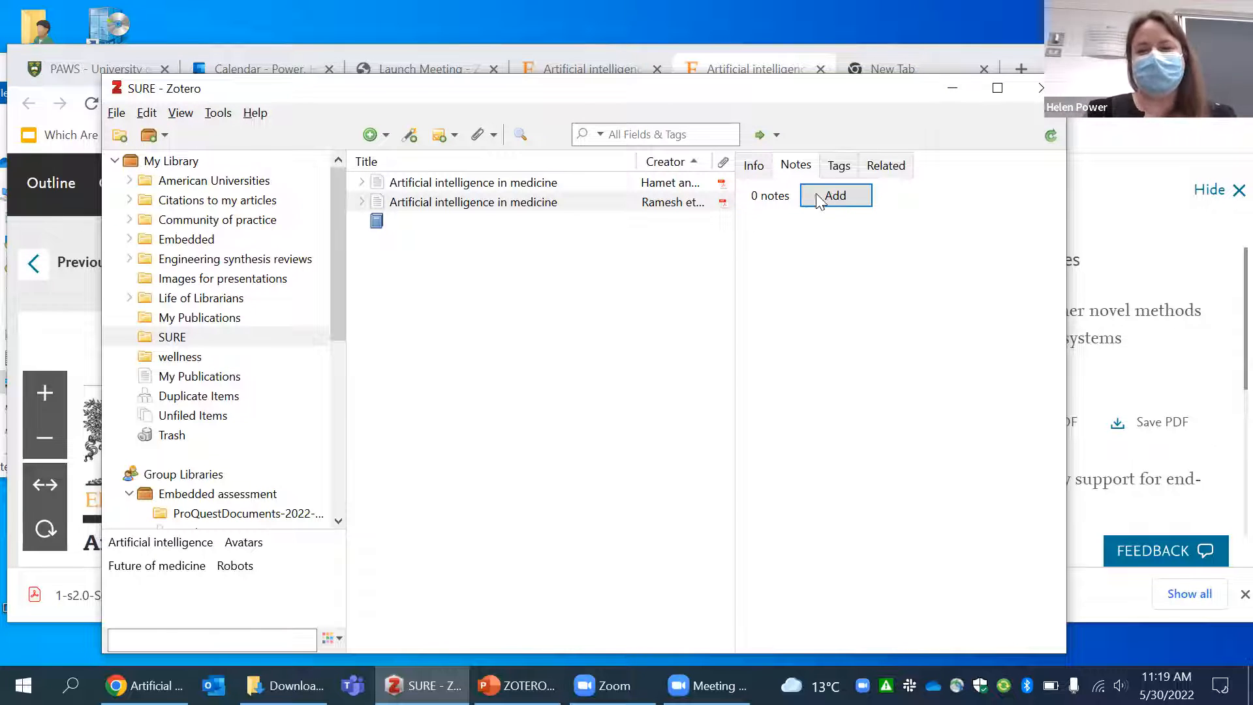
click(845, 168)
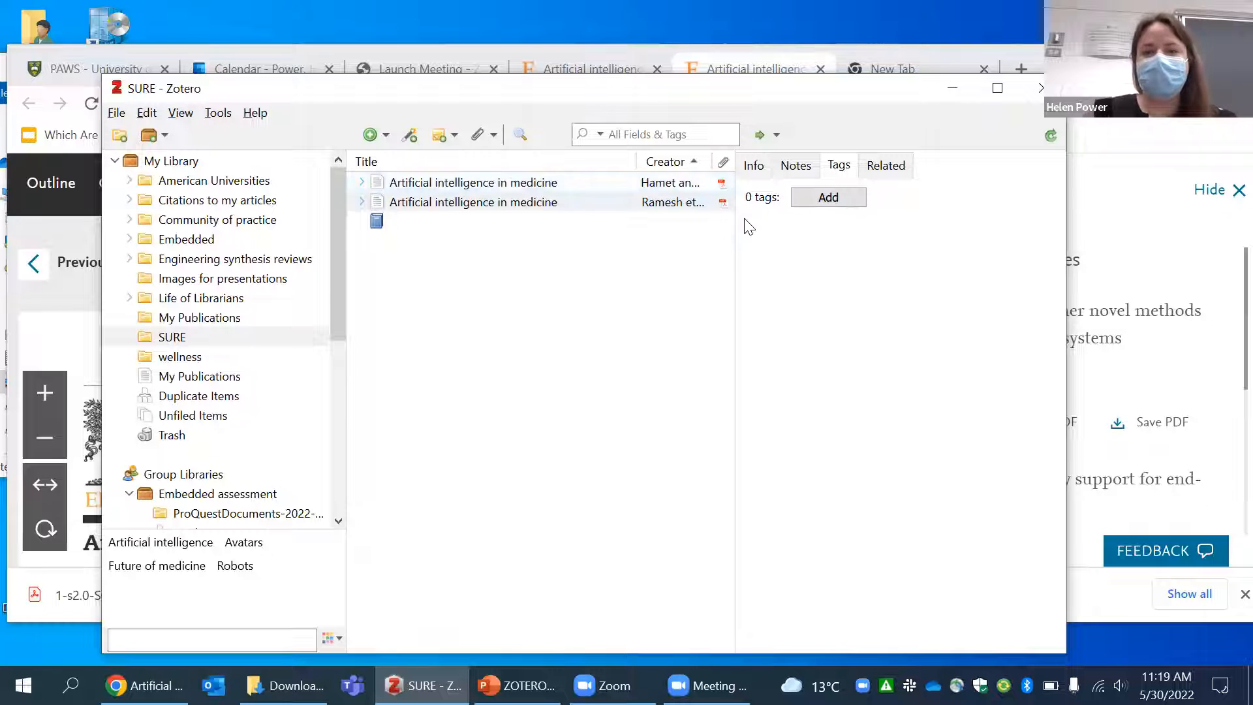
click(908, 169)
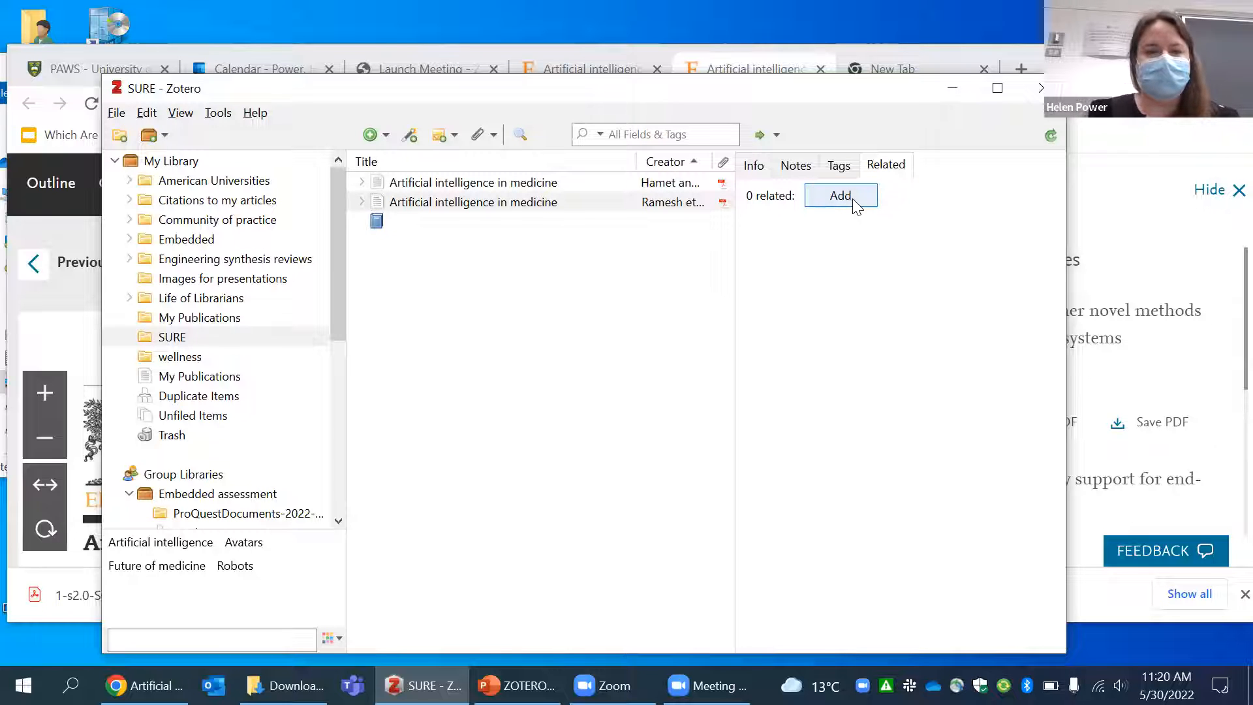
click(795, 167)
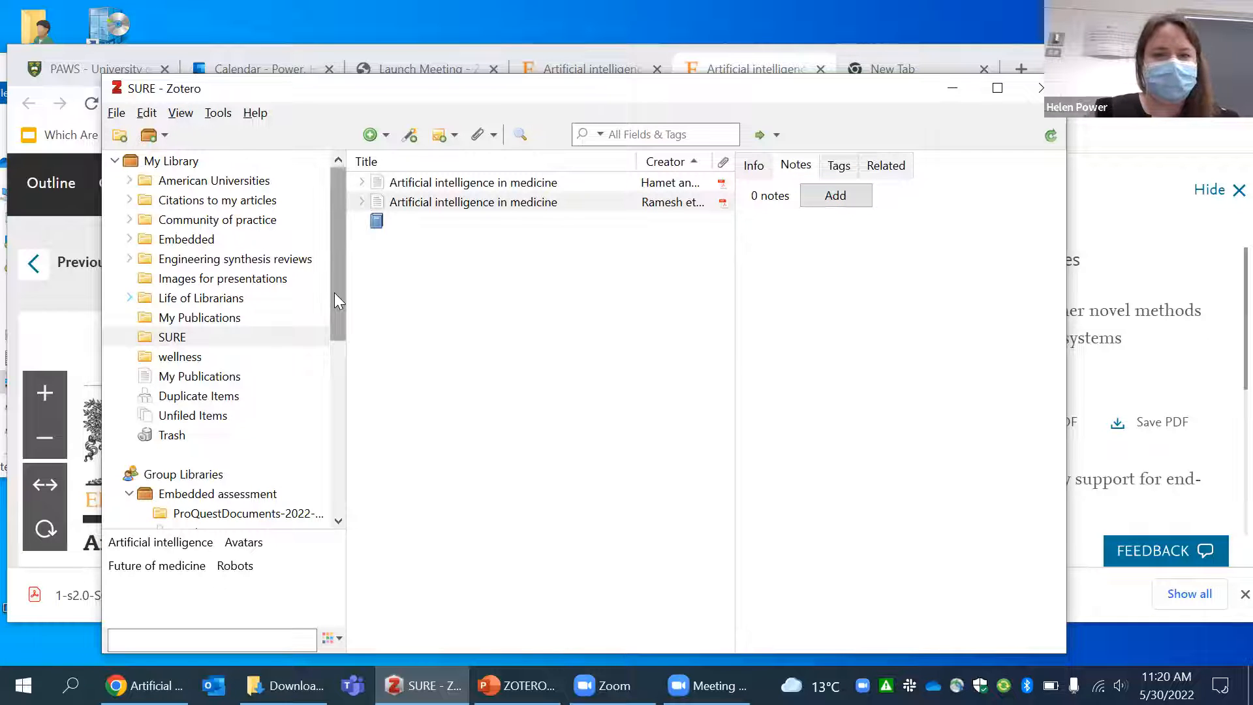
Sync the Zotero library and look at the available import and export commands.
drag(335, 292, 343, 275)
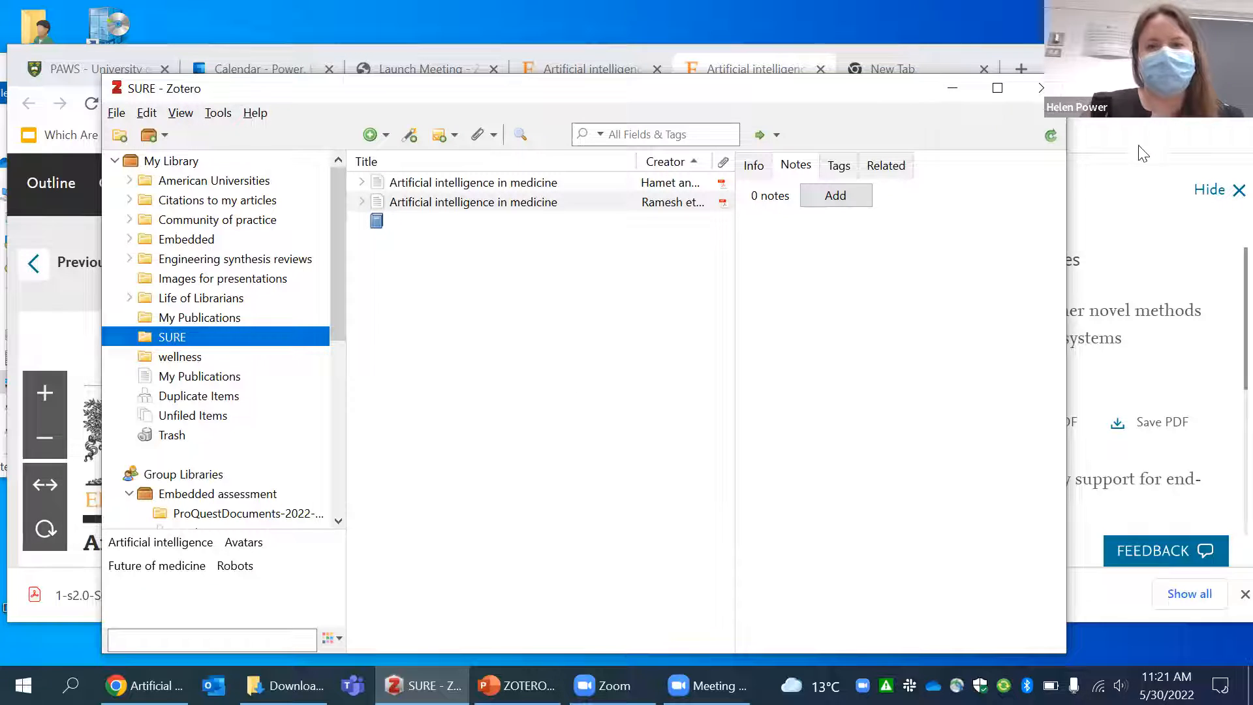
click(1052, 135)
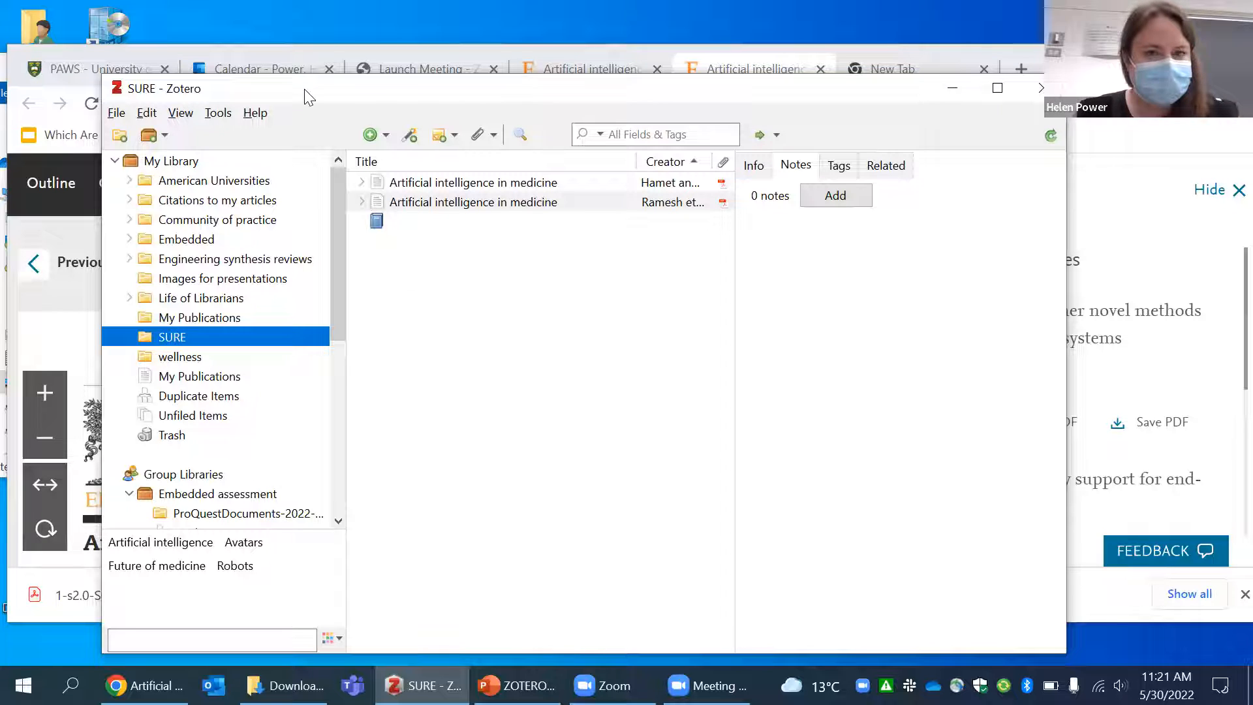
click(117, 114)
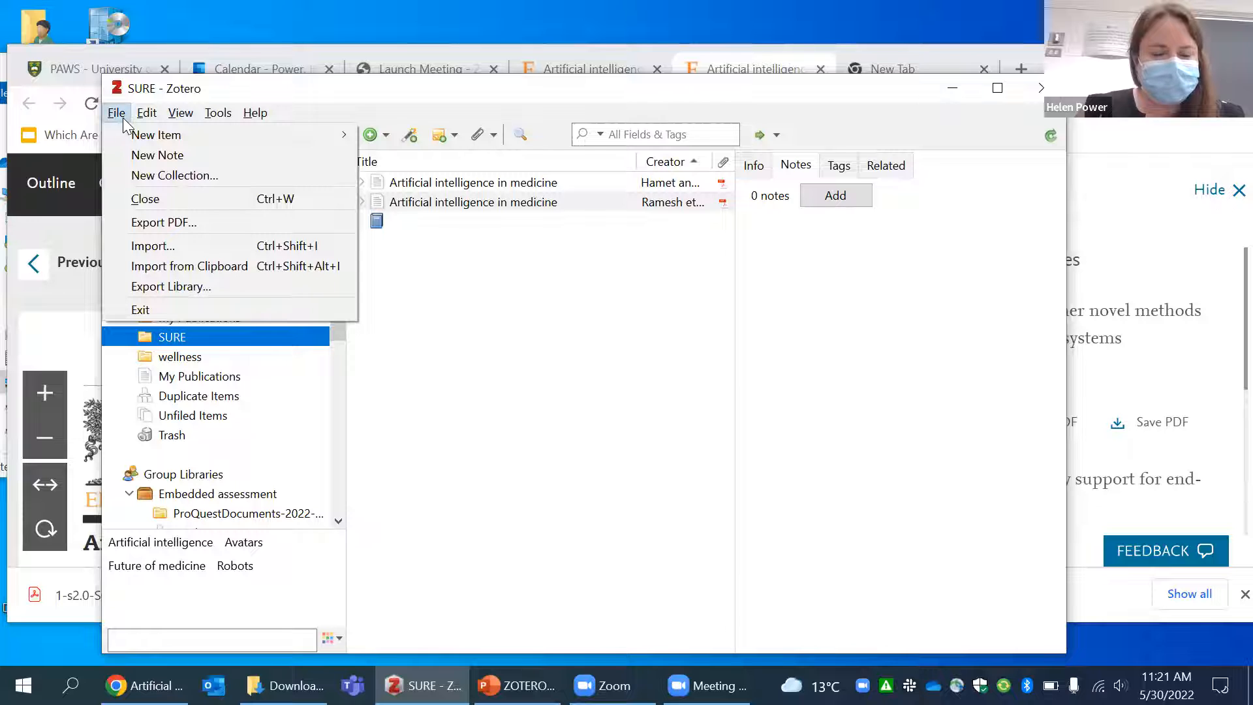
click(116, 113)
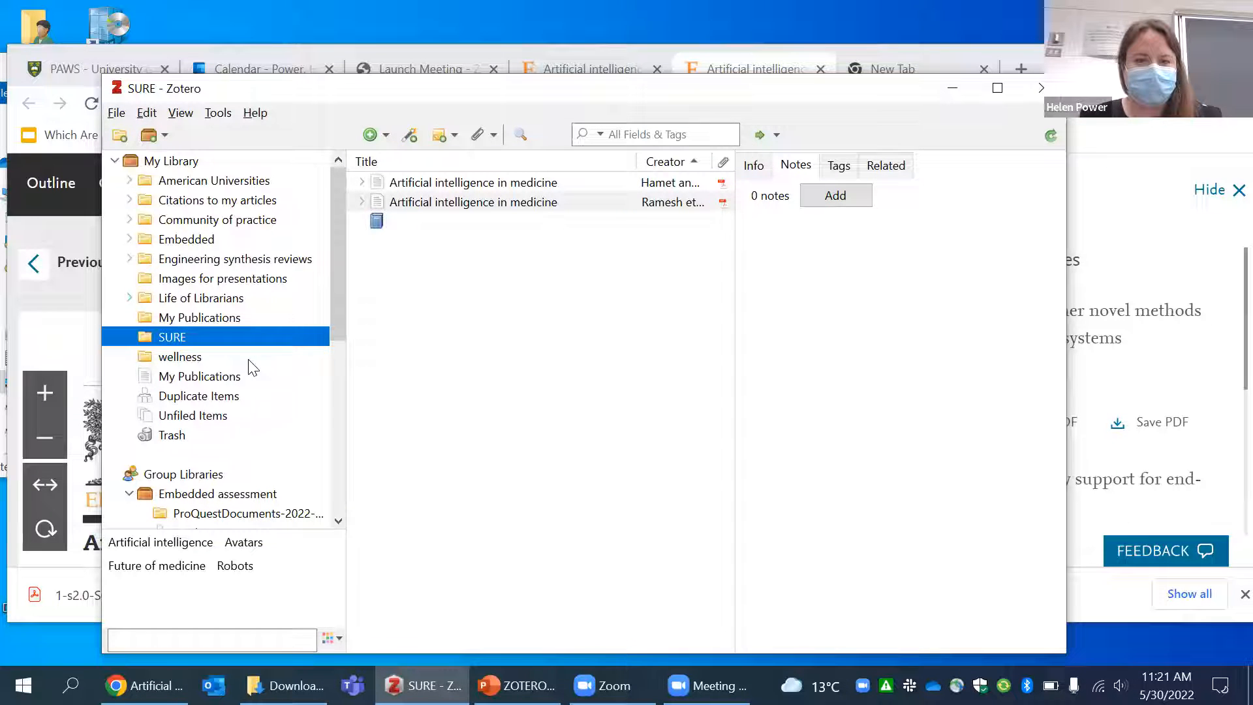
Browse the group libraries and open the Engineering Entrepreneurship library.
drag(336, 213, 323, 307)
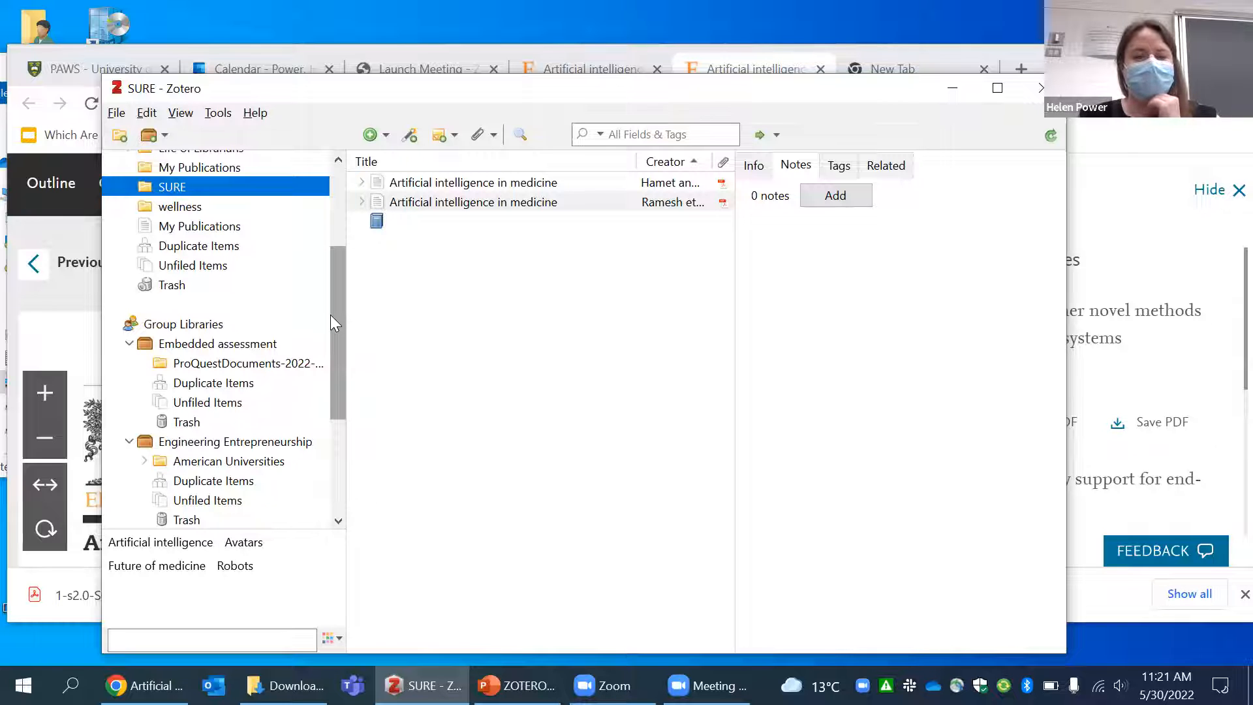
drag(331, 314, 339, 351)
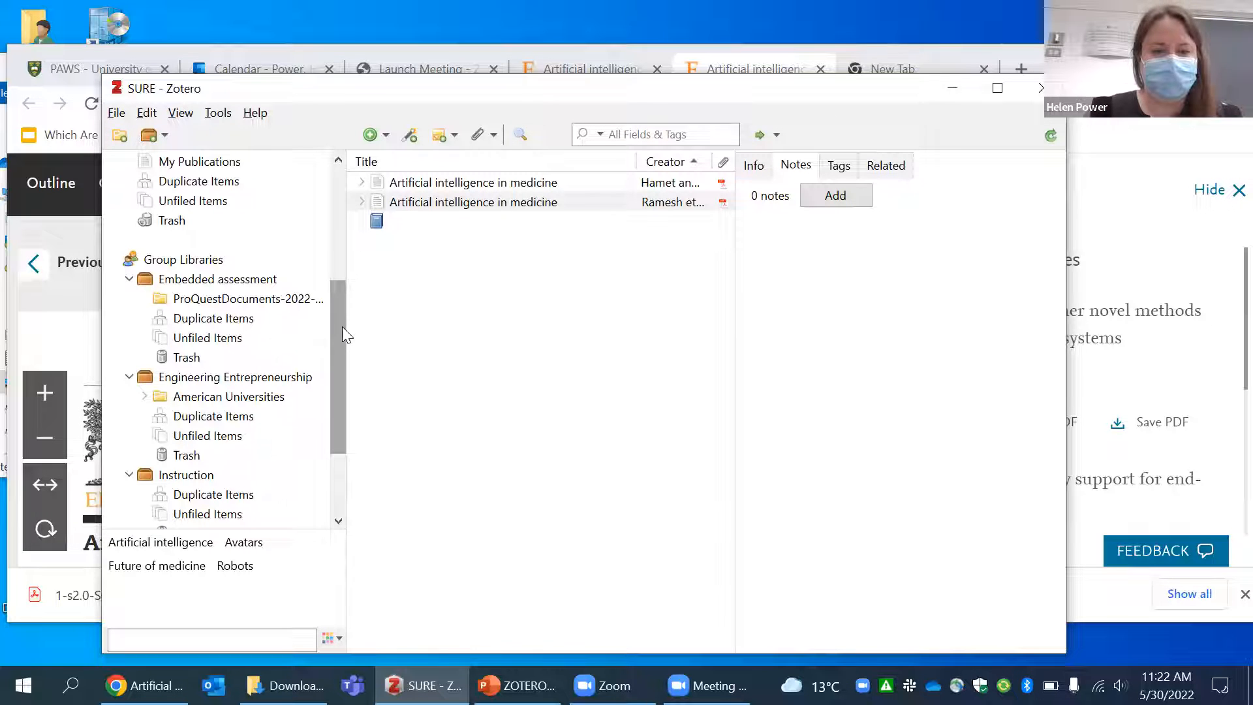
drag(342, 326, 342, 357)
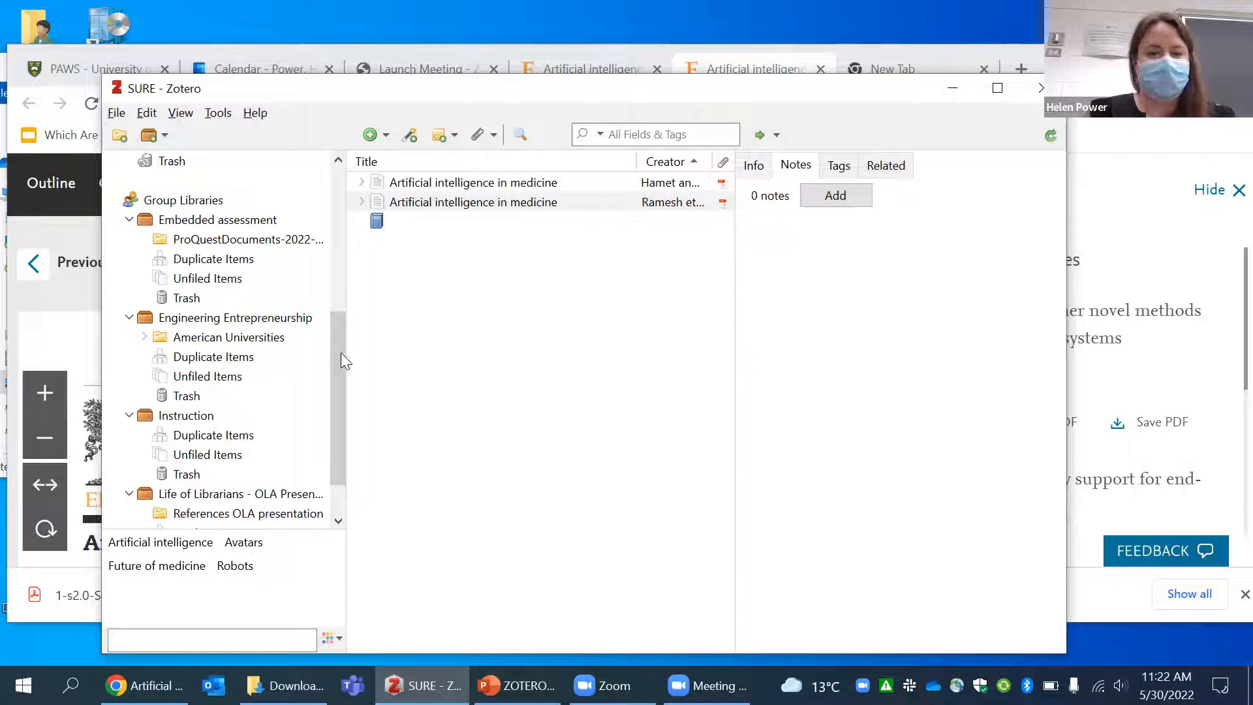
click(273, 320)
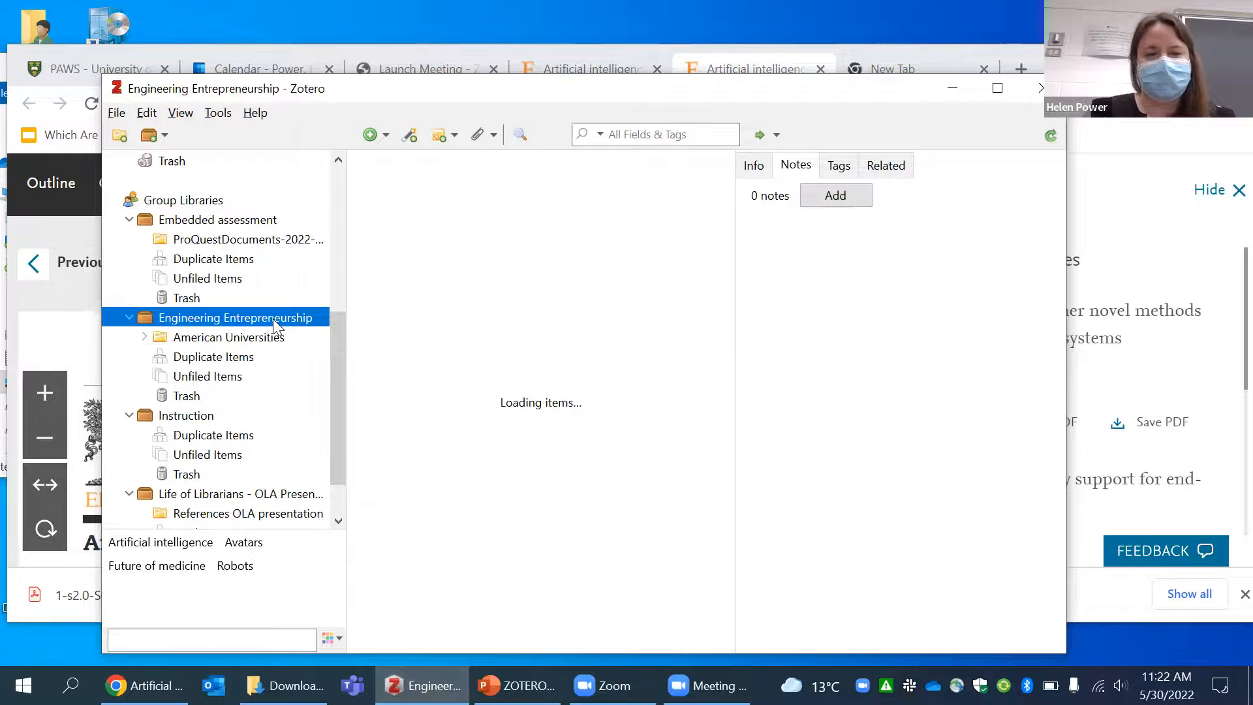
Open the American Universities collection, check the "Fertilizer startup Nitricity" item's info and saved web page, and return to Zotero.
click(209, 338)
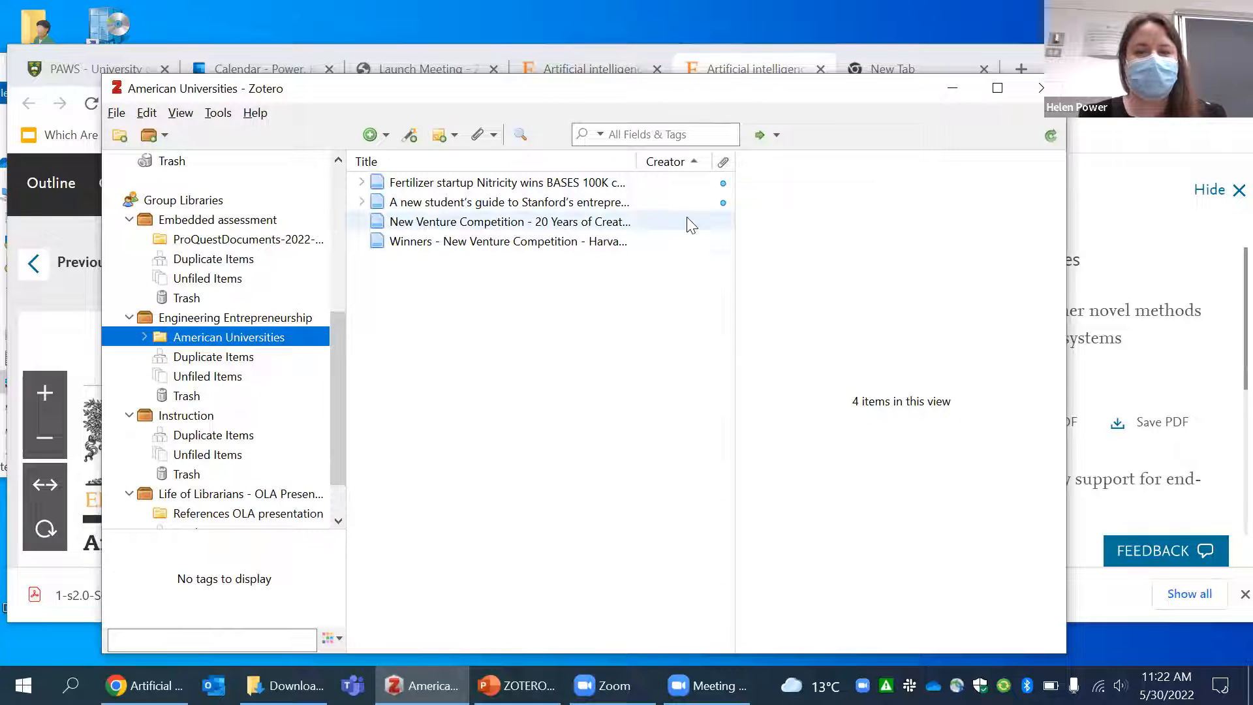
click(668, 179)
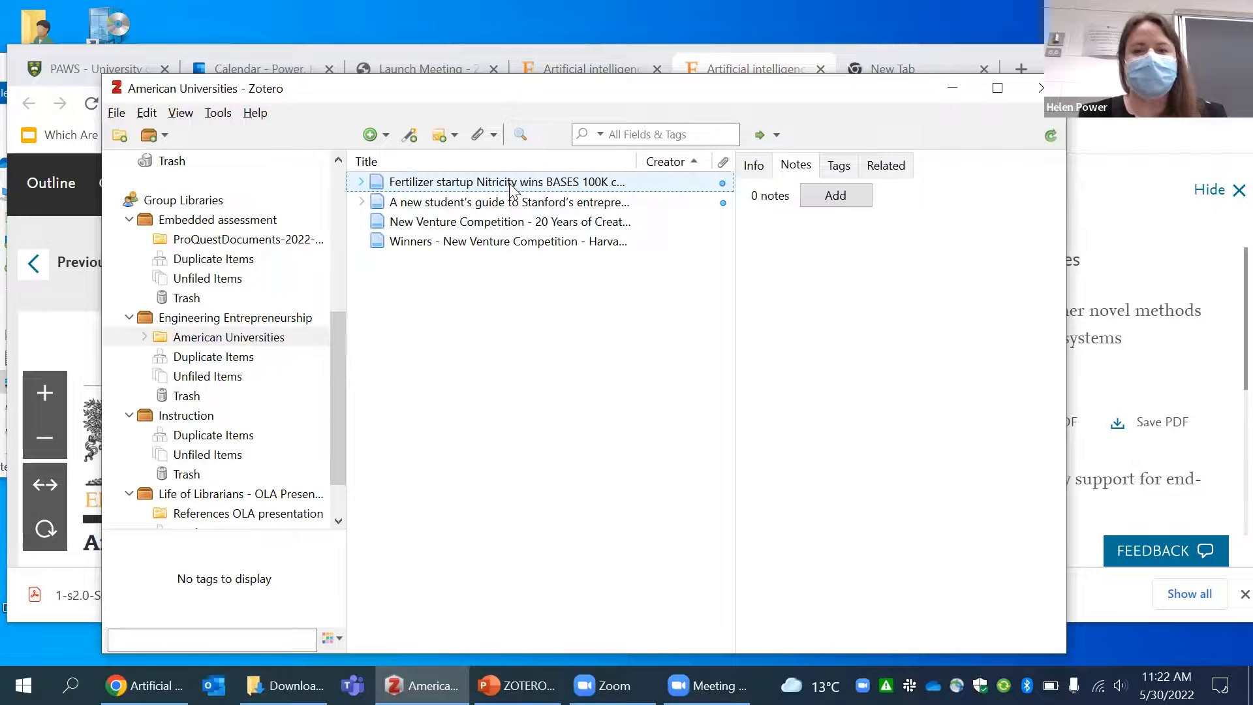
click(752, 165)
click(573, 181)
double_click(573, 181)
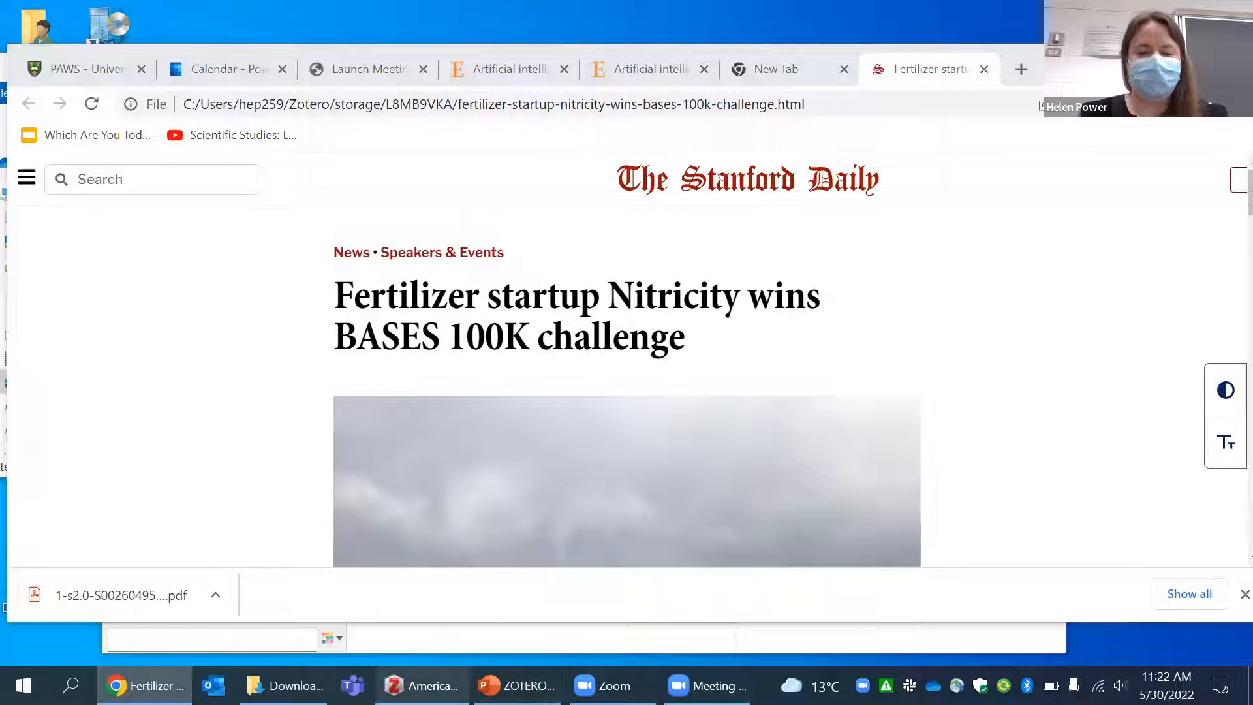
click(423, 685)
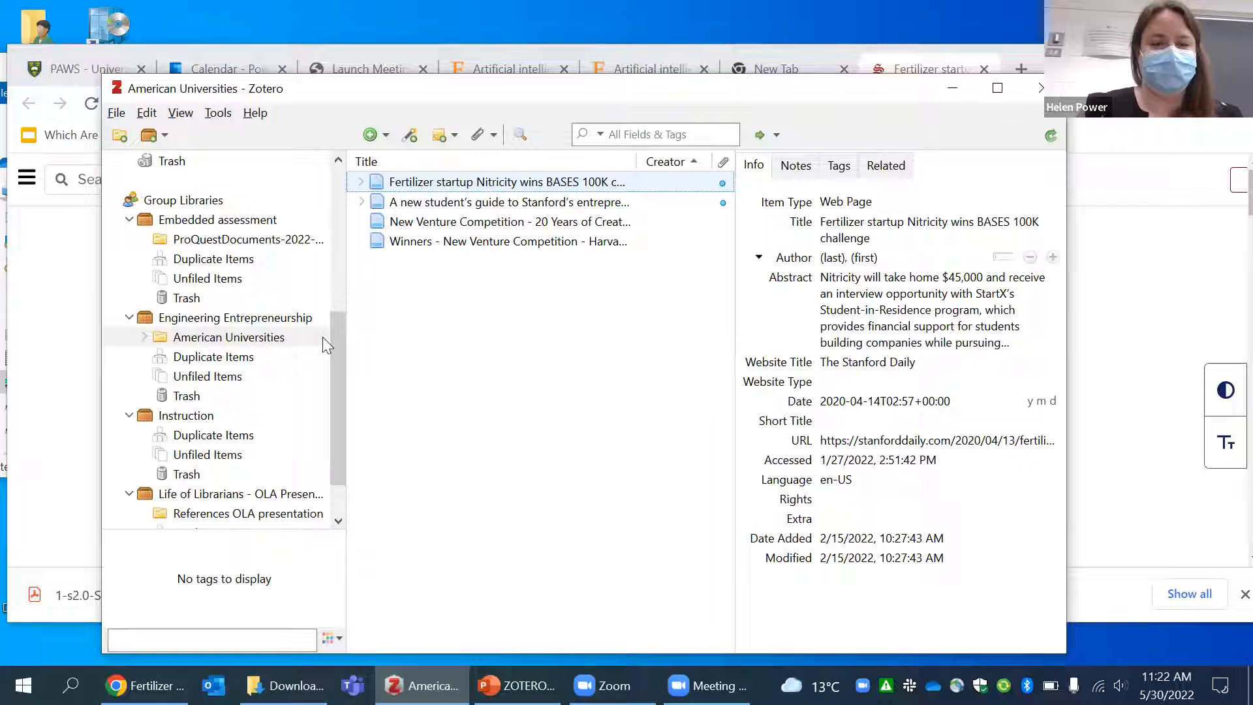
Expand the American Universities subcollections and view the items in Caltech and Carnegie Melon.
click(148, 339)
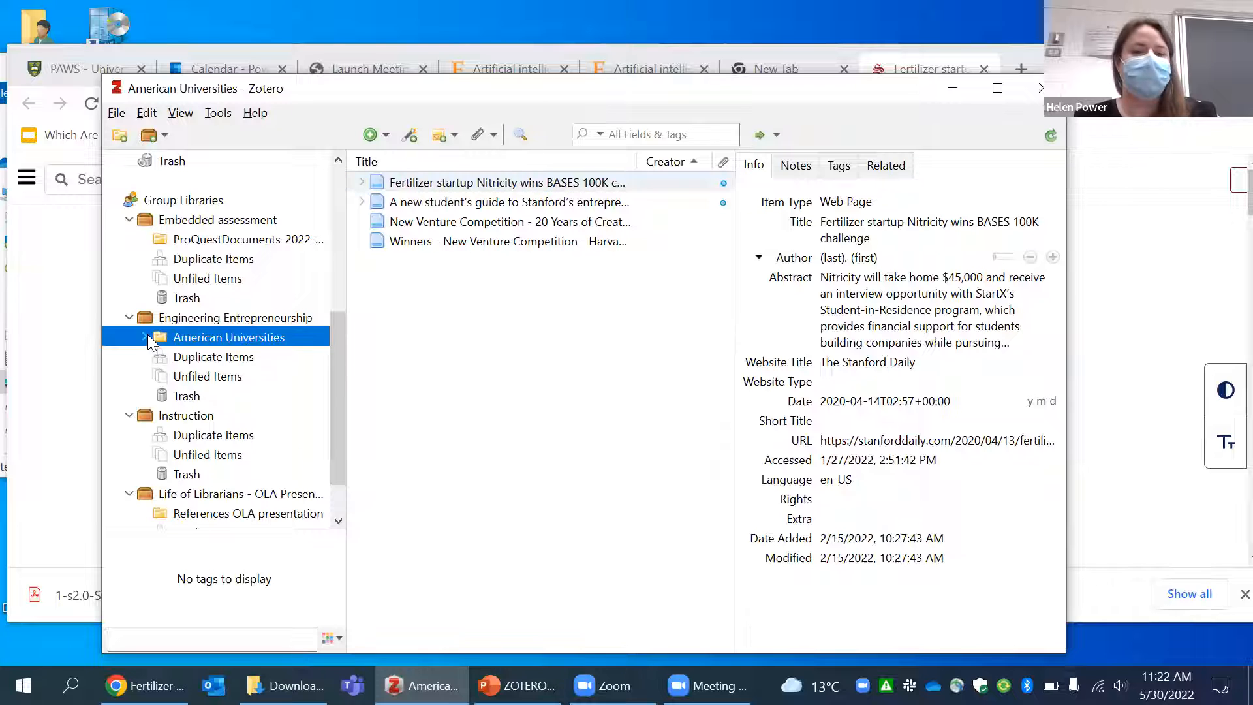
click(149, 338)
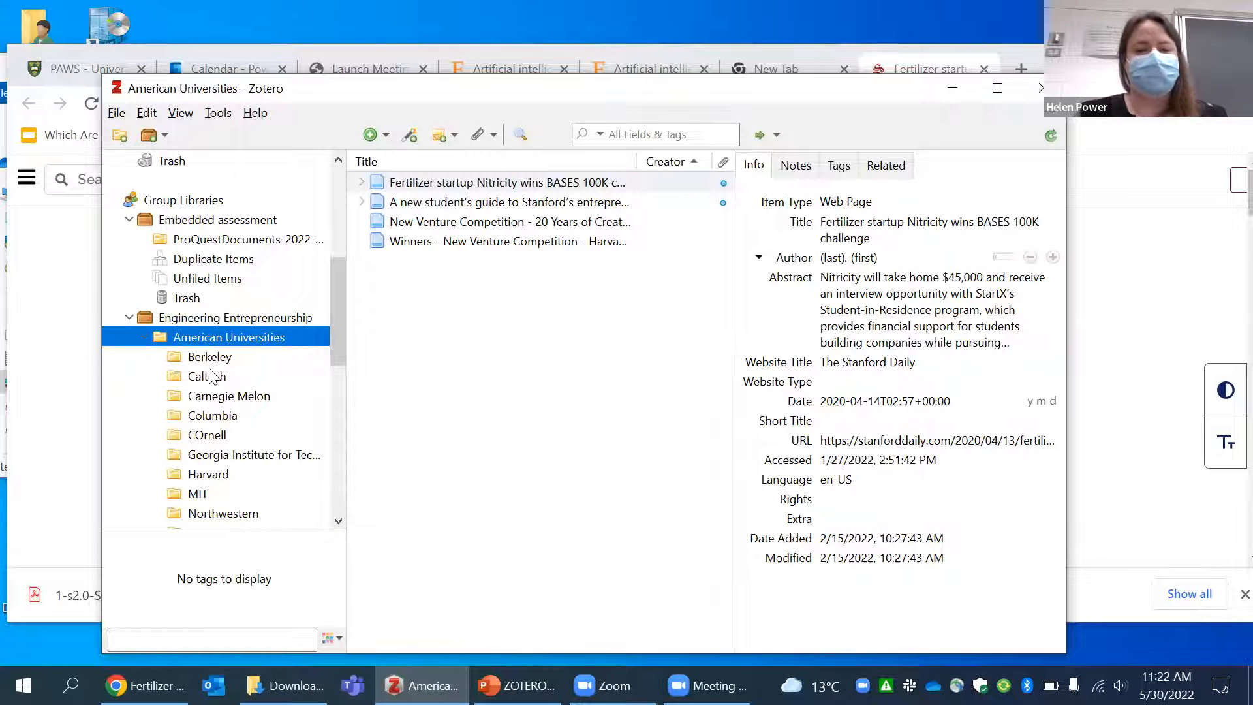
click(211, 377)
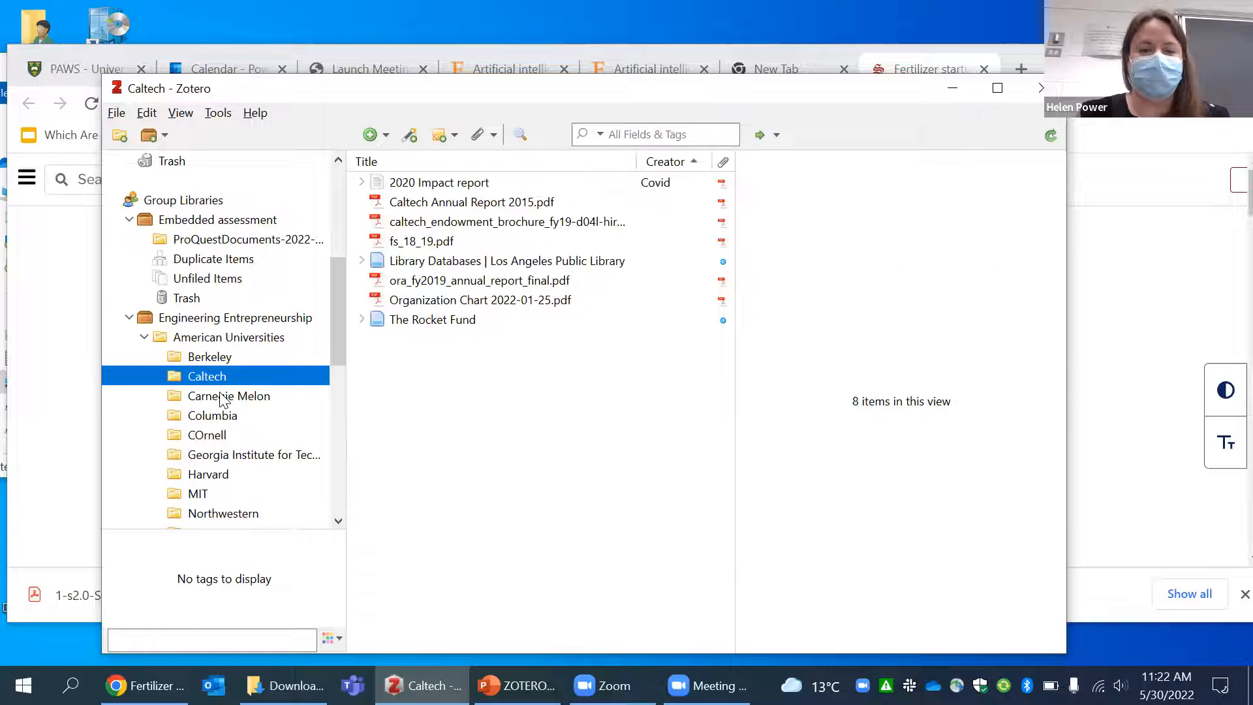
click(219, 393)
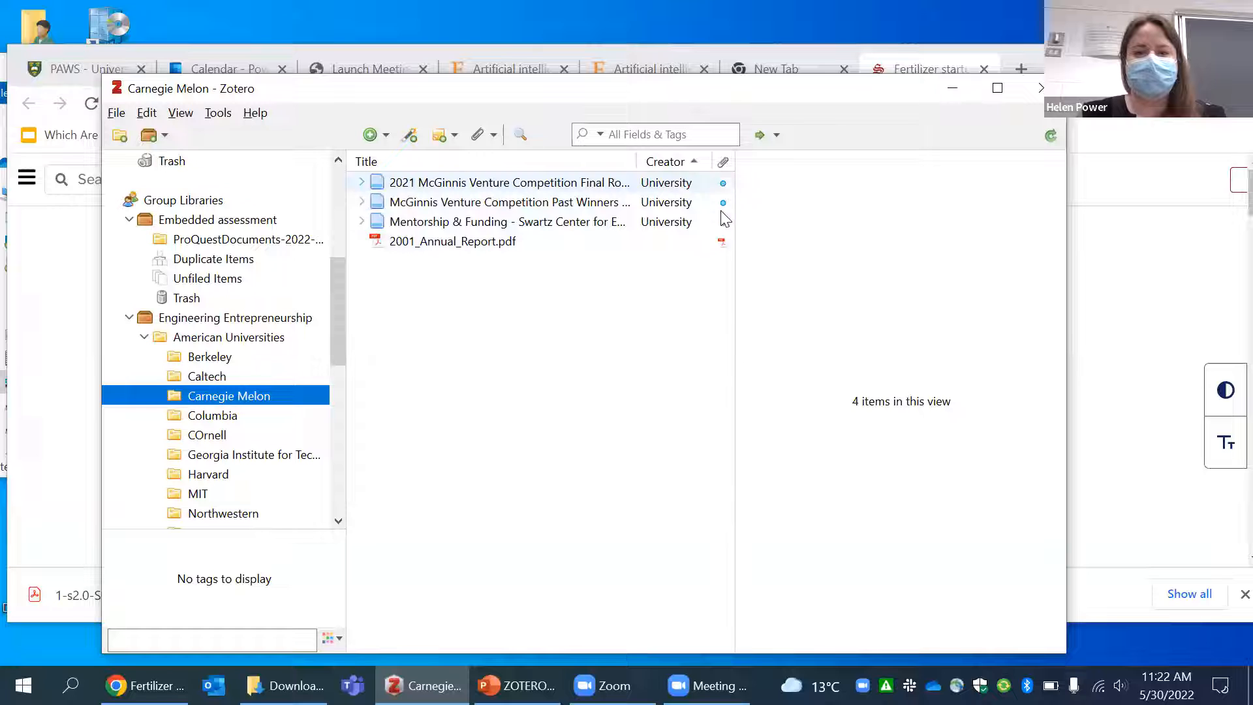
Examine the 2021 McGinnis Venture Competition item's info and the snapshots attached to both McGinnis items, collapsing them again.
click(534, 183)
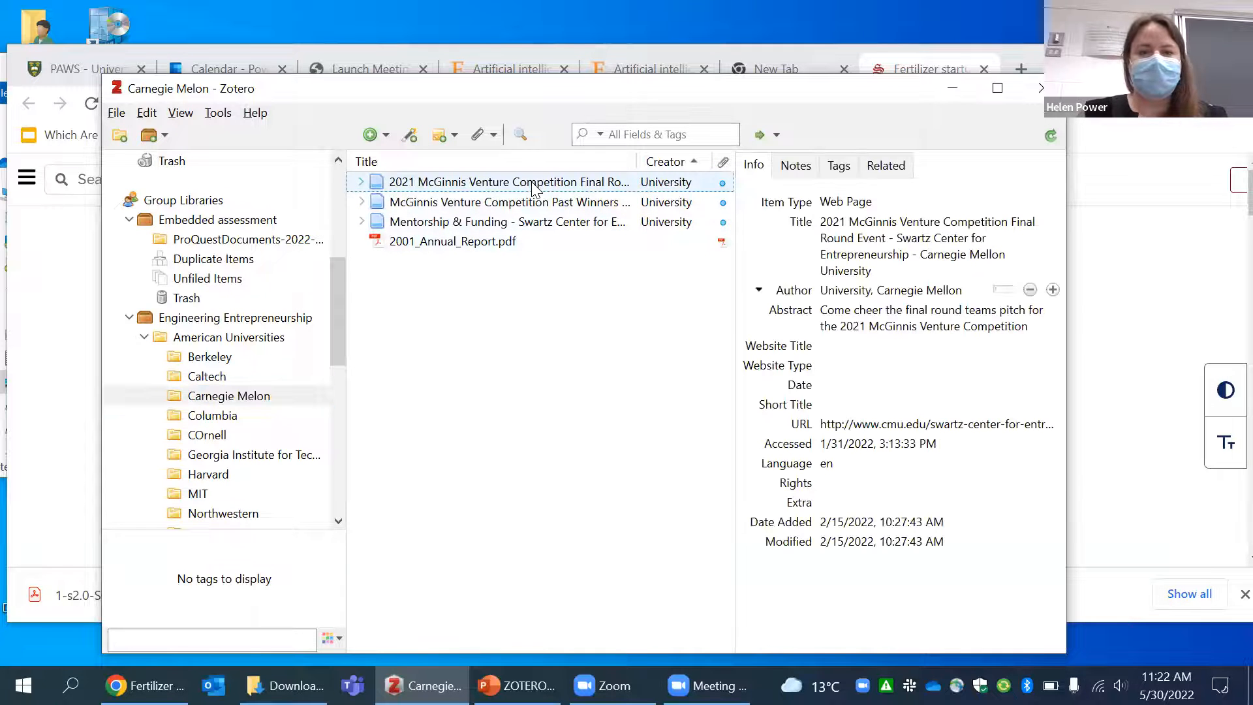
click(360, 181)
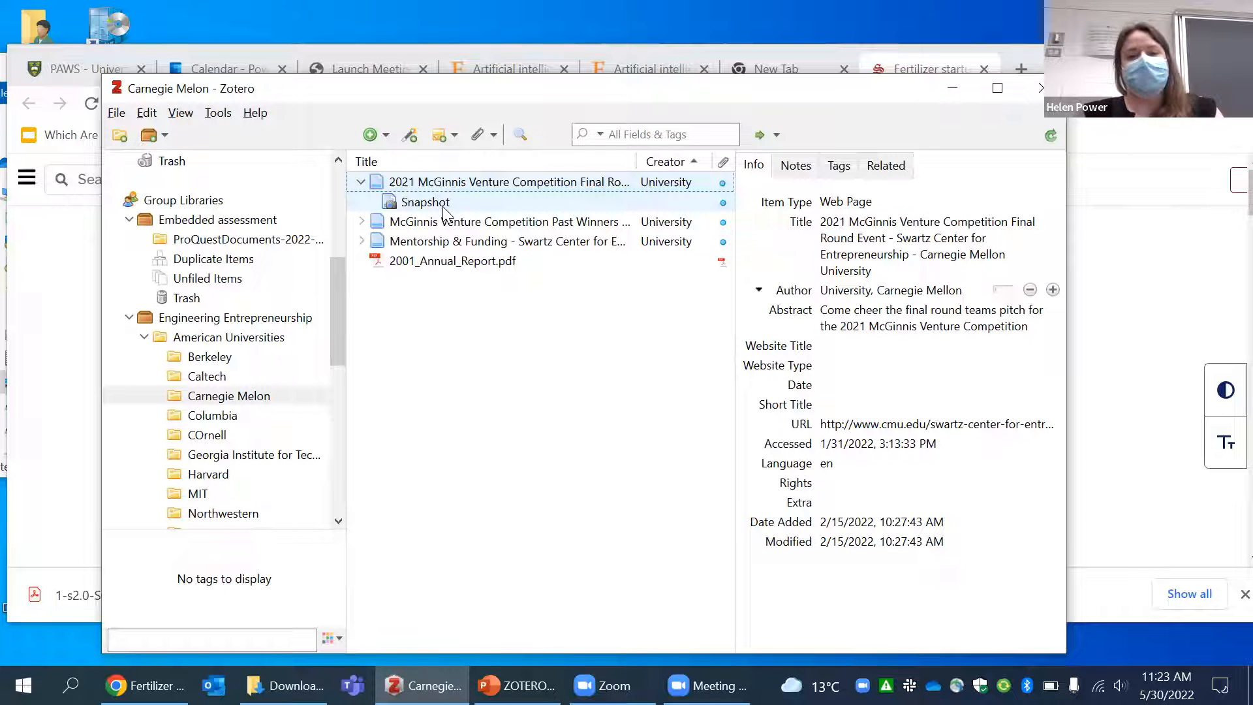
click(362, 223)
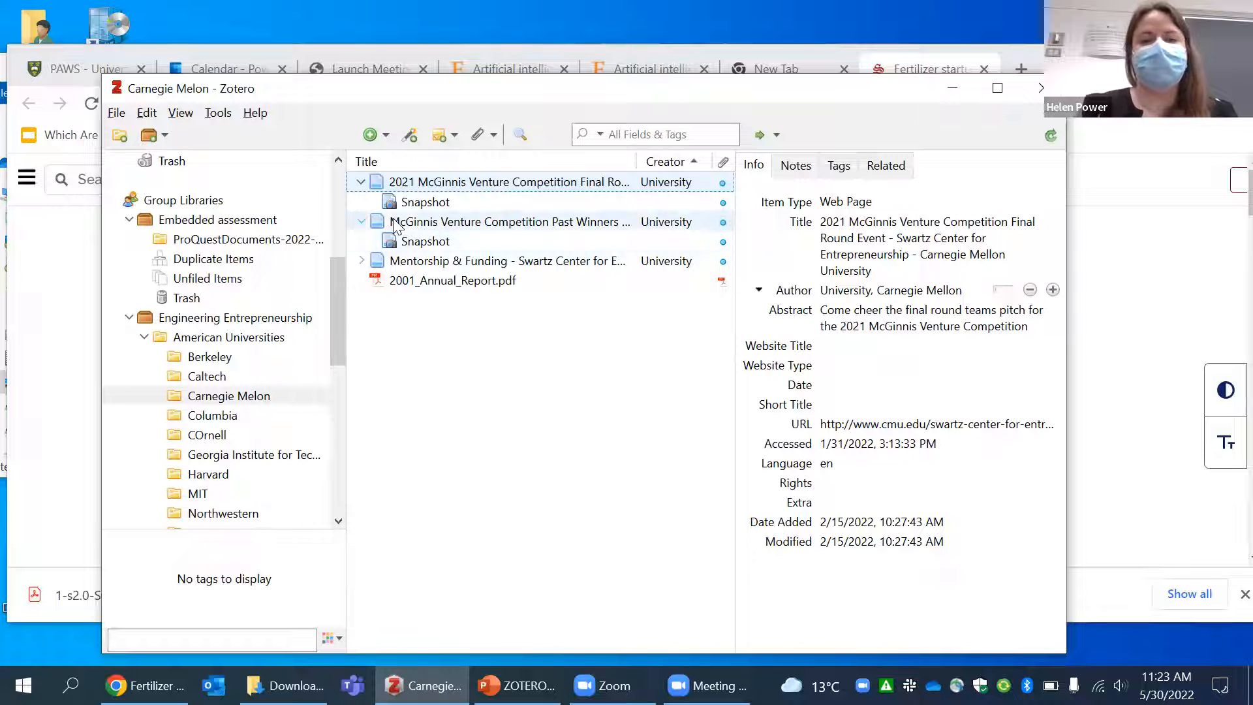
click(362, 222)
click(361, 182)
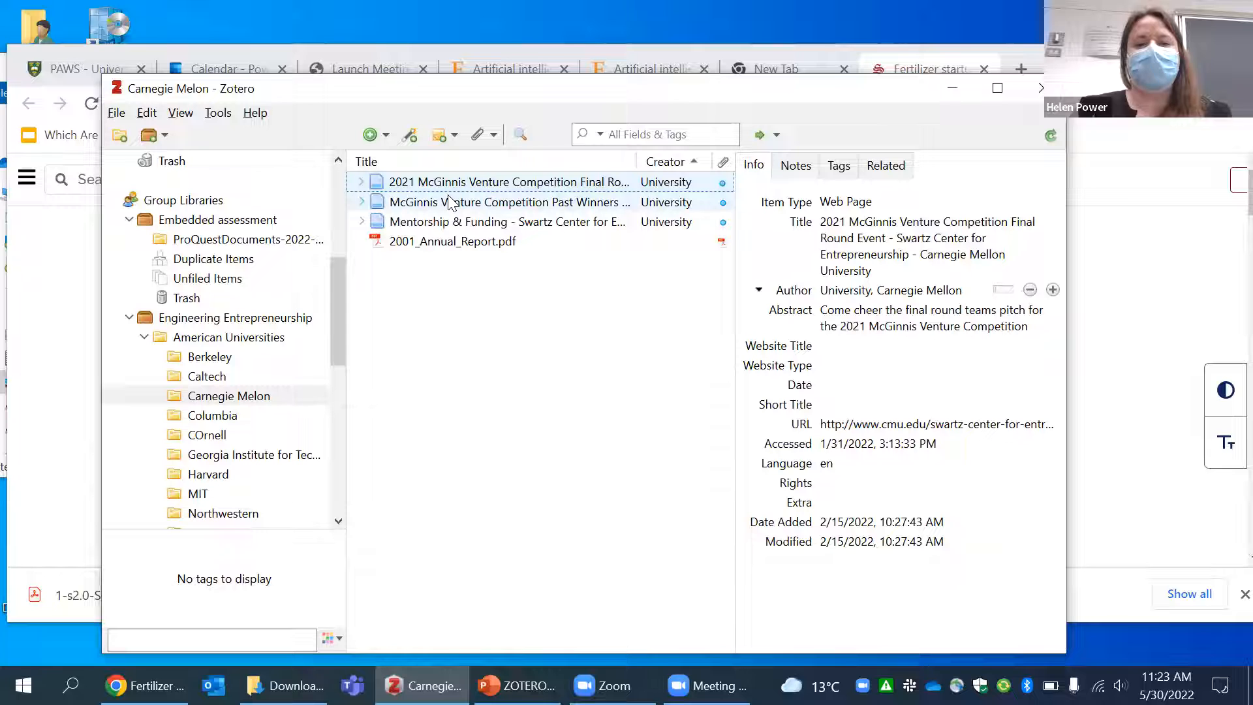
View the Berkeley subcollection, collapse American Universities and return to the start of the collection list at My Library.
click(215, 356)
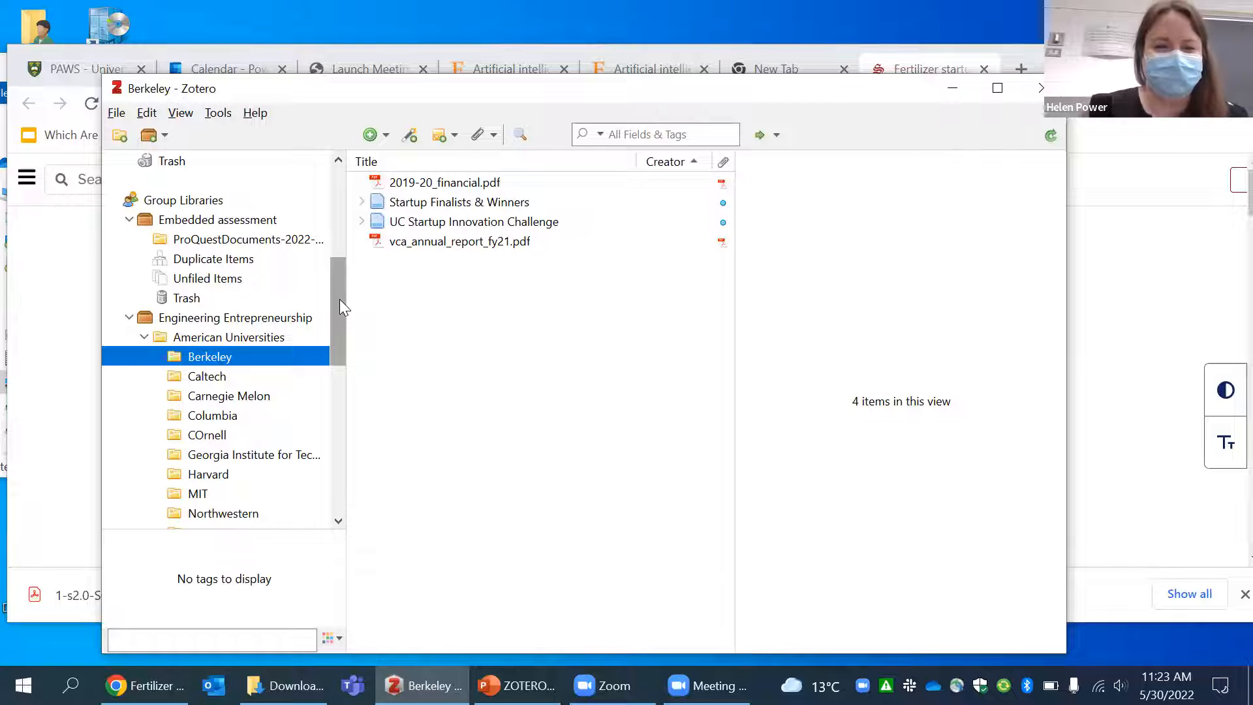
click(143, 337)
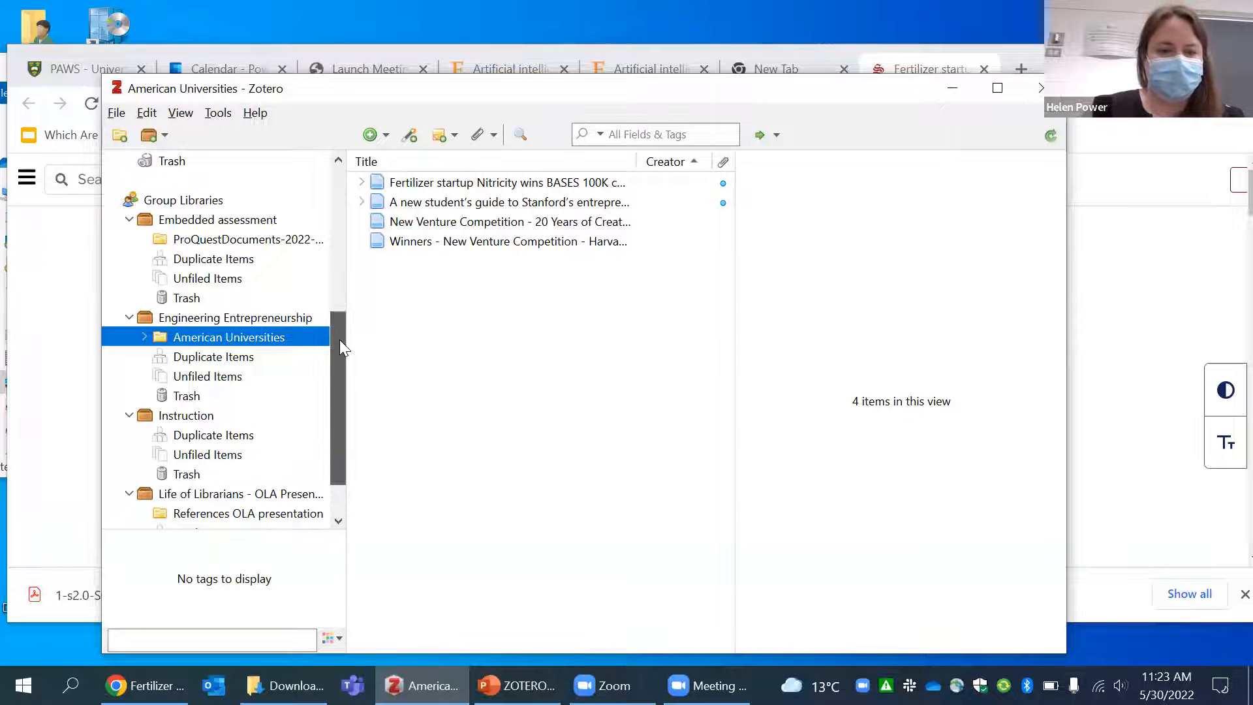
scroll(340, 339, down, 1)
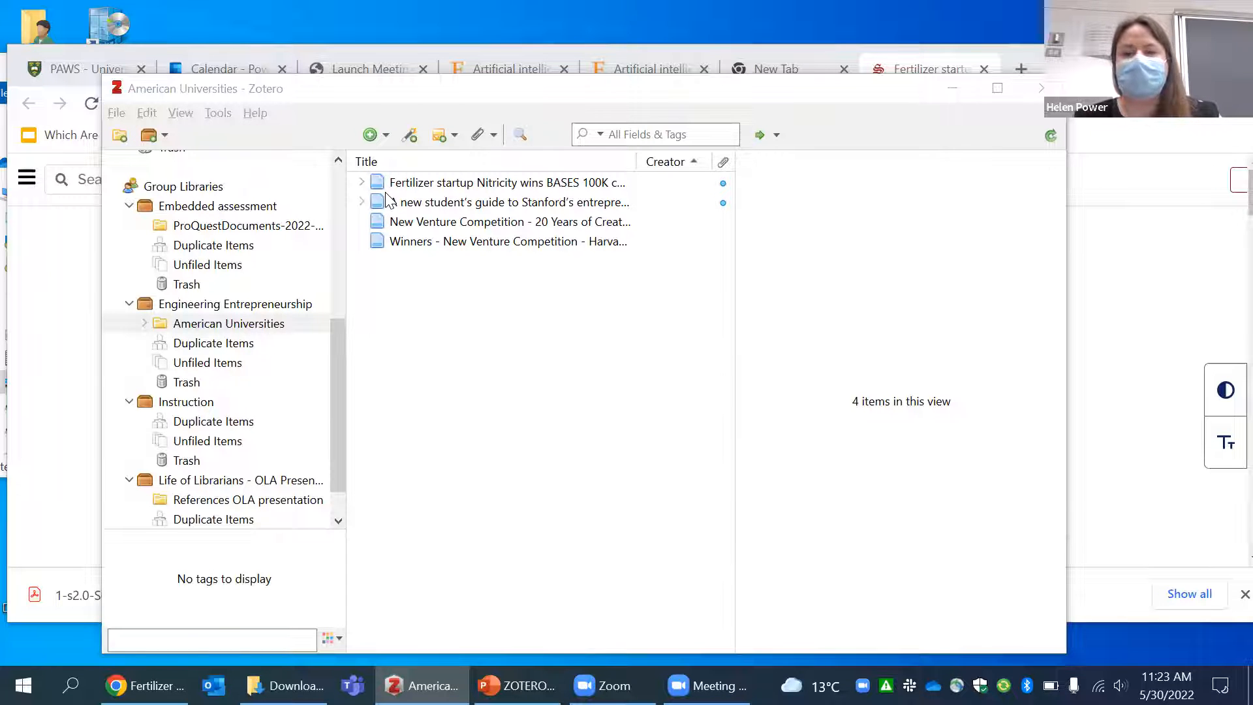
click(475, 348)
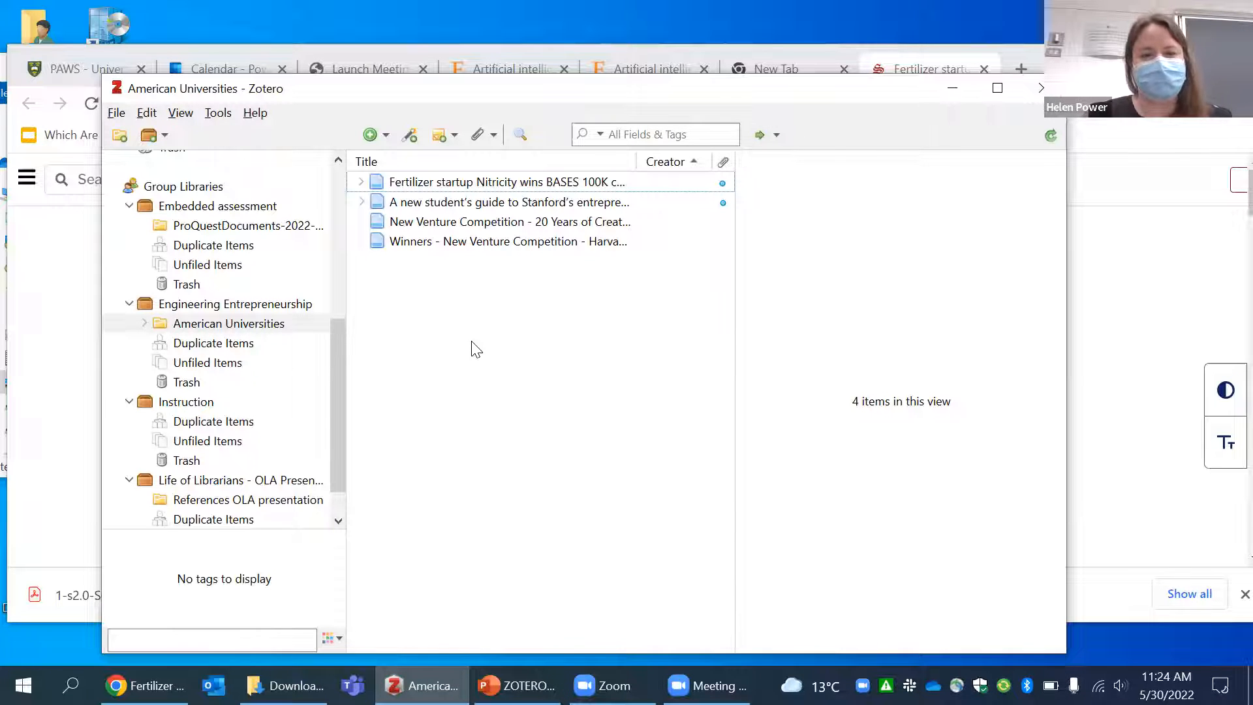
drag(331, 344, 334, 175)
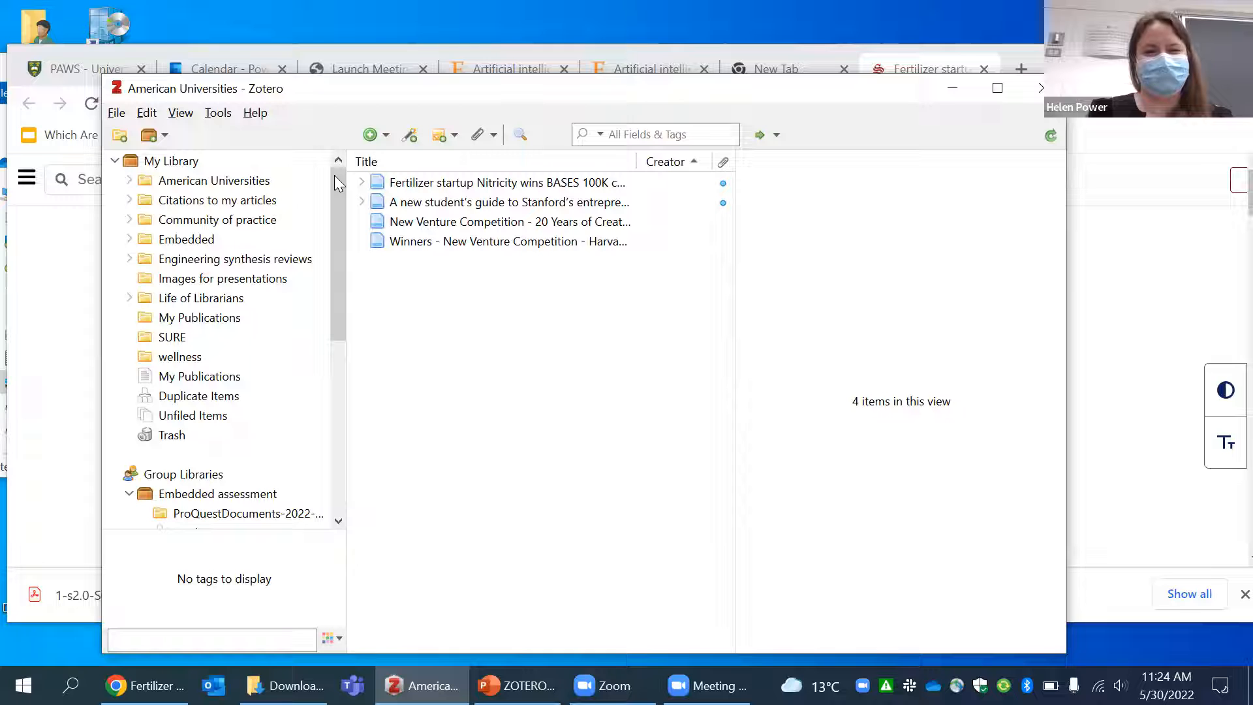
click(334, 175)
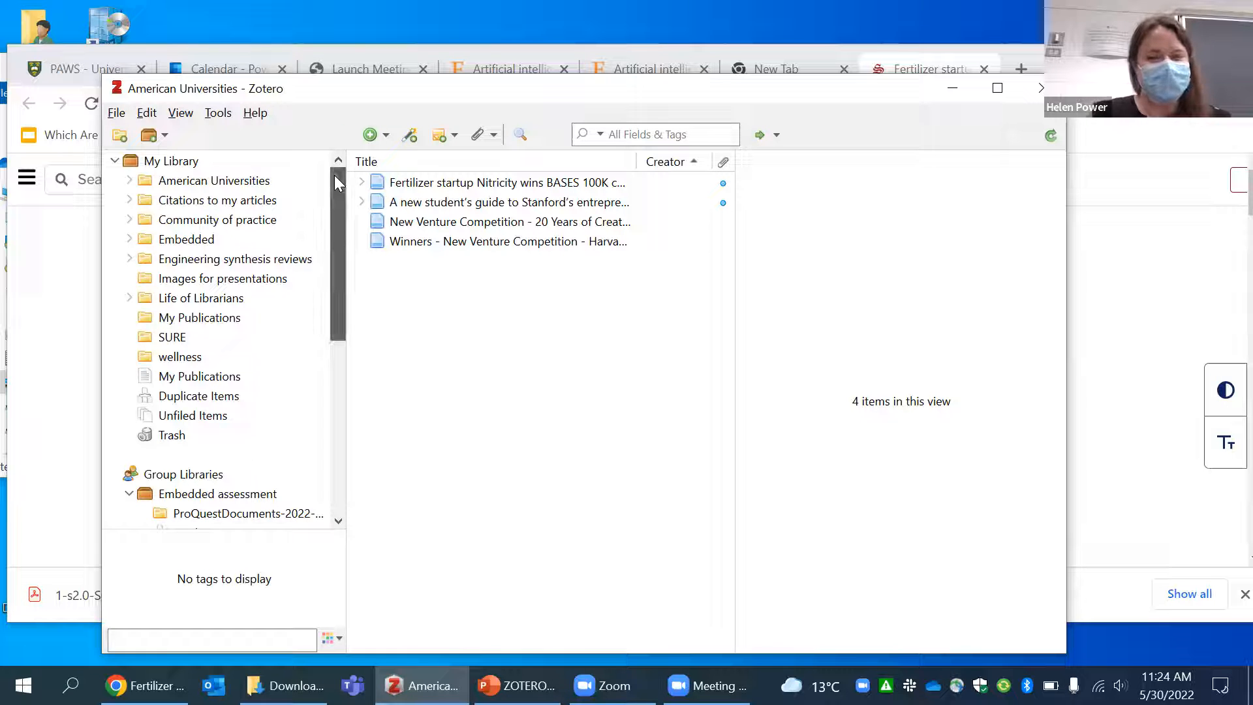
drag(334, 175, 337, 117)
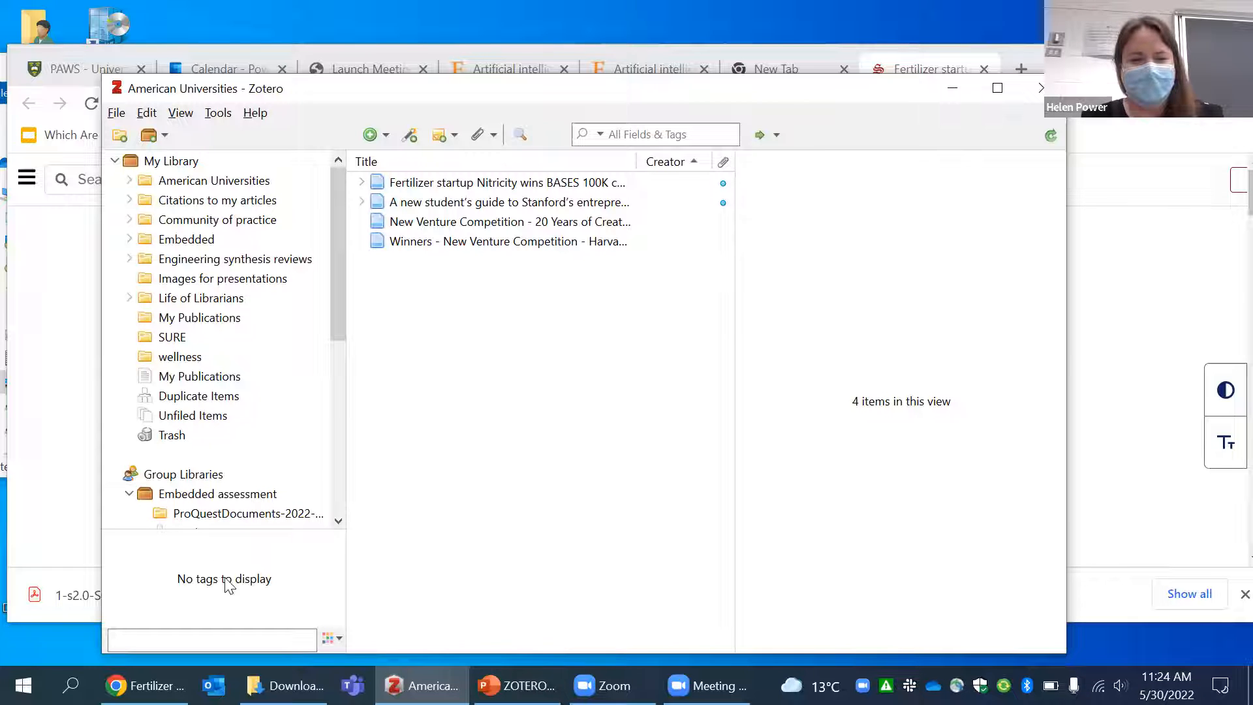
Launch Word and create a blank document.
click(23, 684)
text(word)
key(Return)
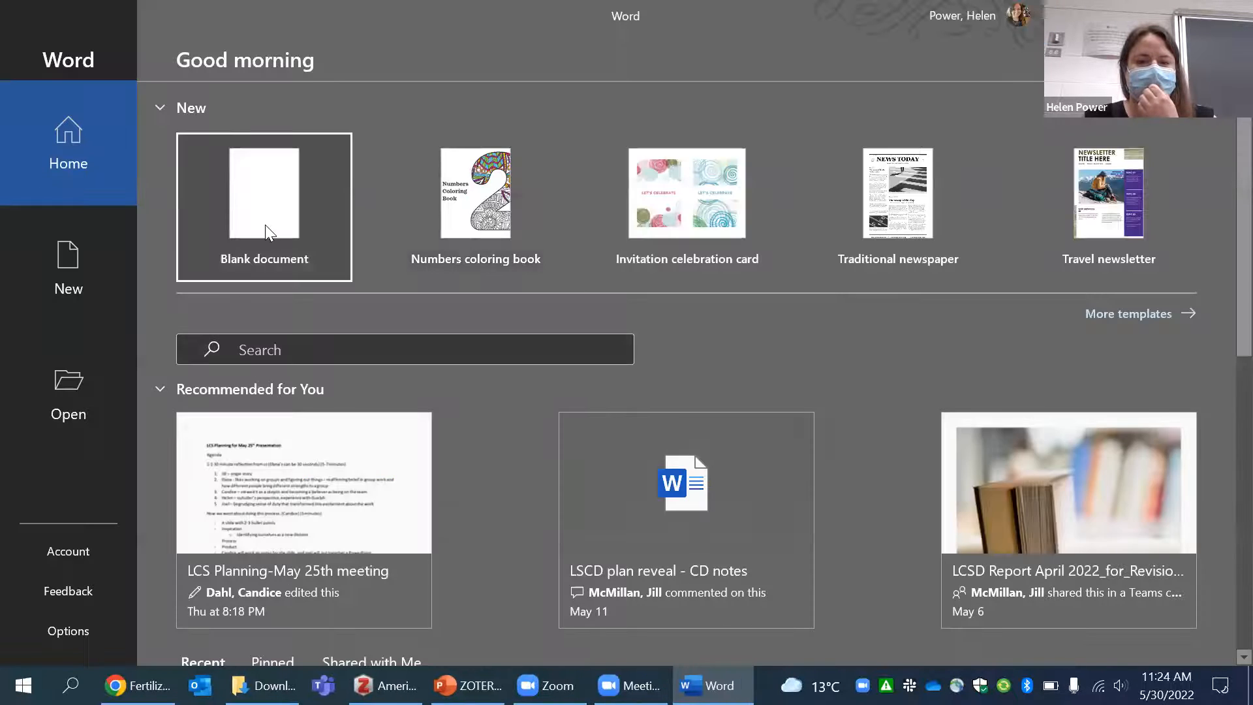
click(265, 224)
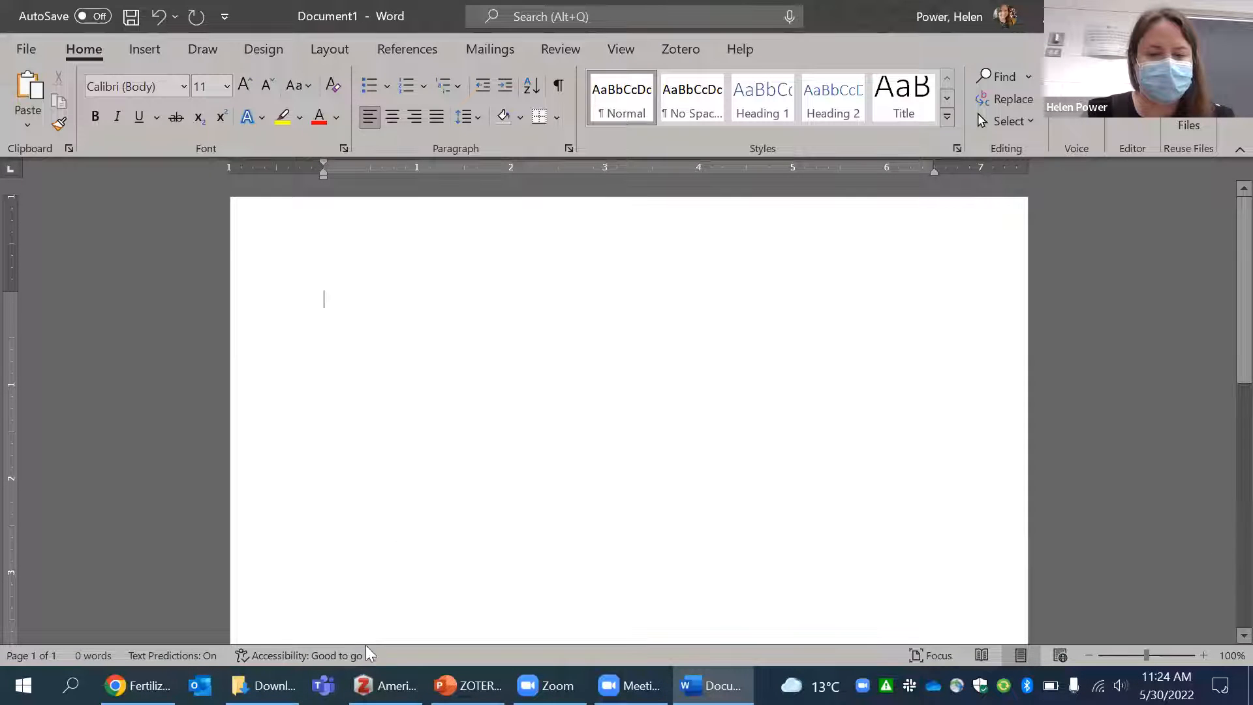
Switch back to Zotero, shift its window slightly and open the citation style settings in Zotero Preferences.
click(386, 686)
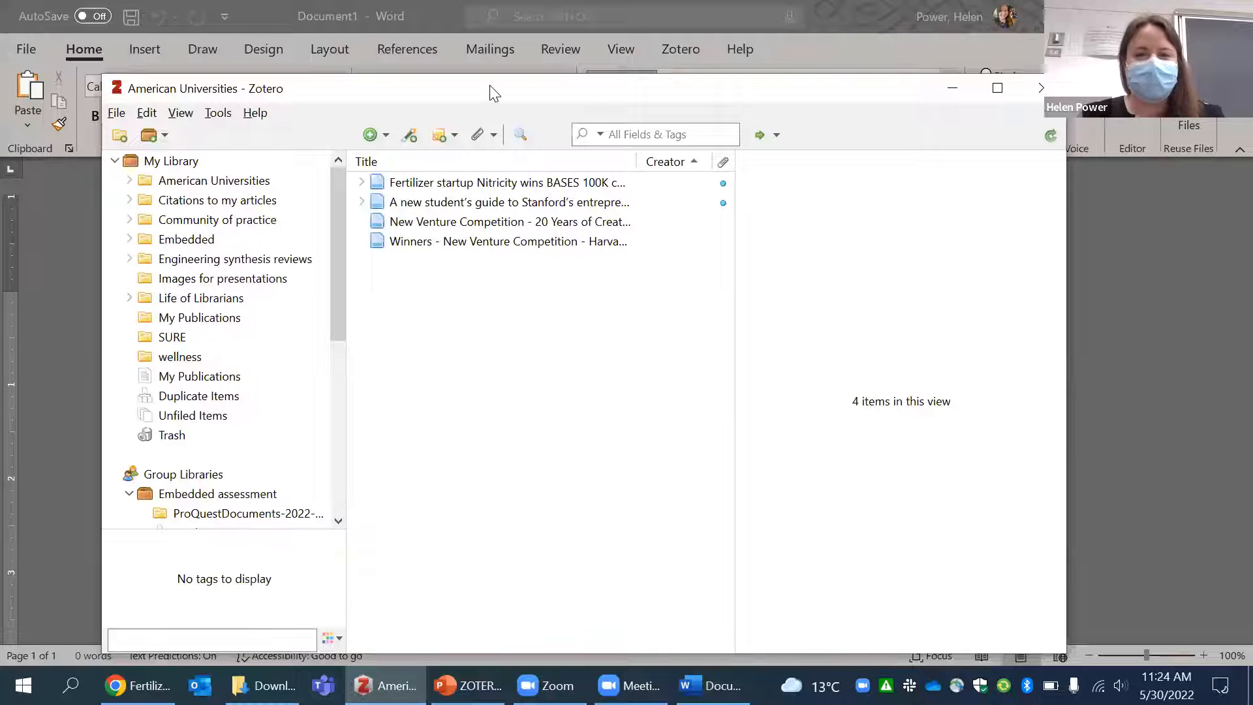
drag(495, 93, 508, 88)
click(200, 106)
click(200, 106)
click(158, 107)
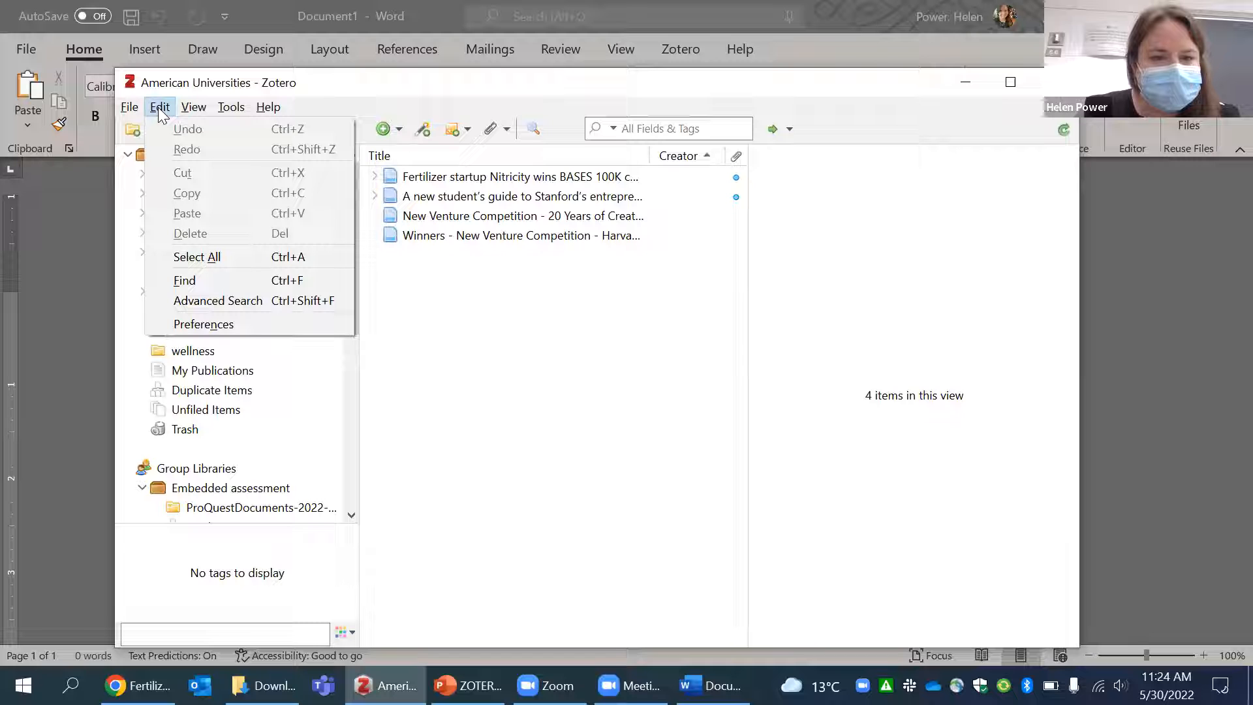
click(152, 320)
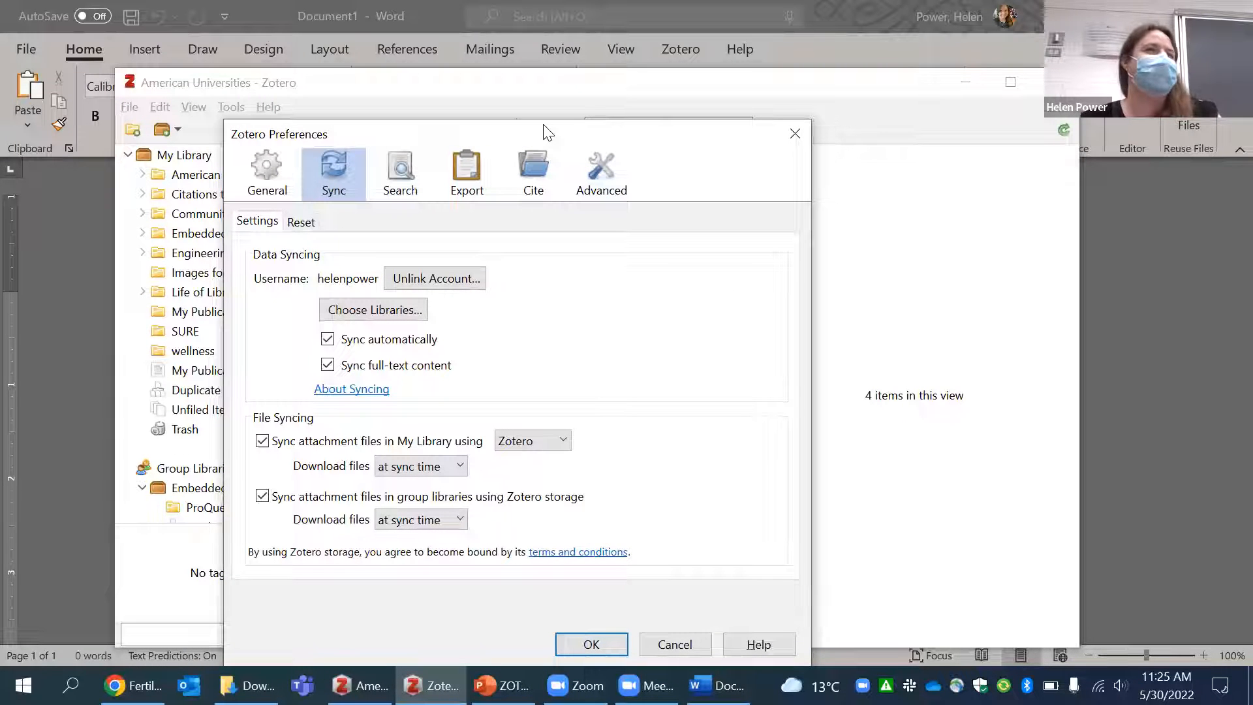
click(553, 139)
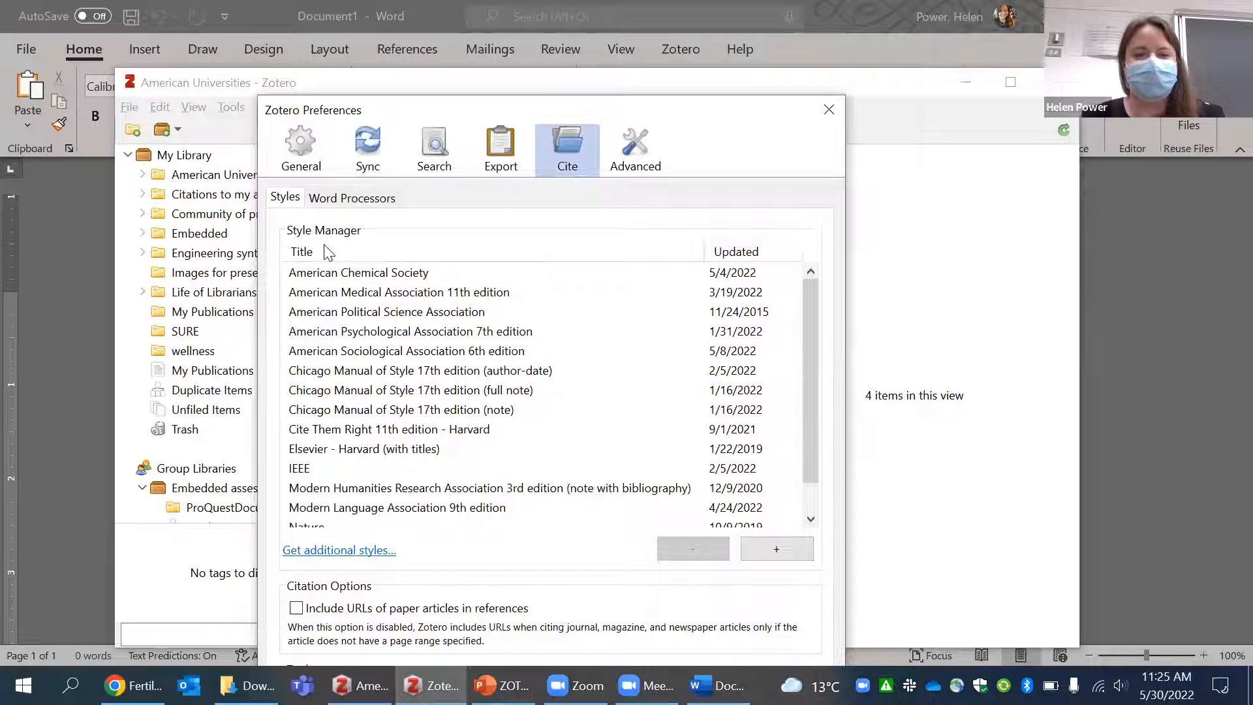
Examine the installed citation styles from American Chemical Society to Vancouver, highlighting American Psychological Association 7th edition.
click(813, 350)
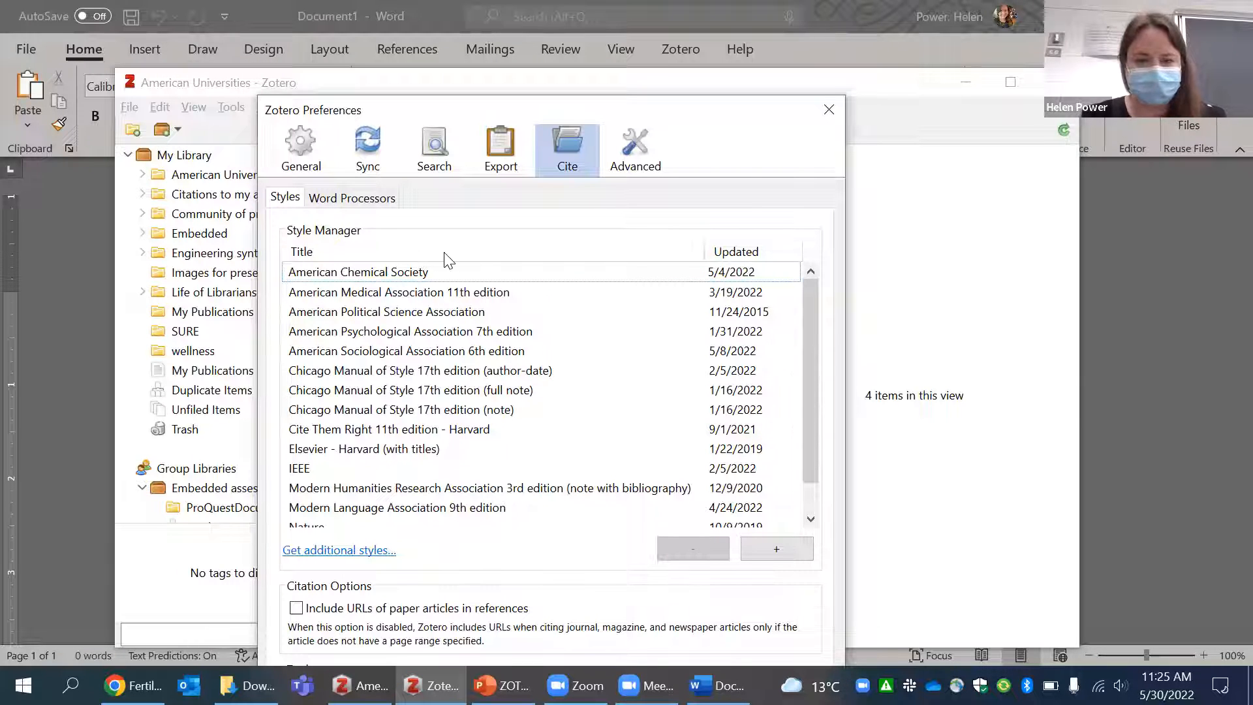
click(400, 334)
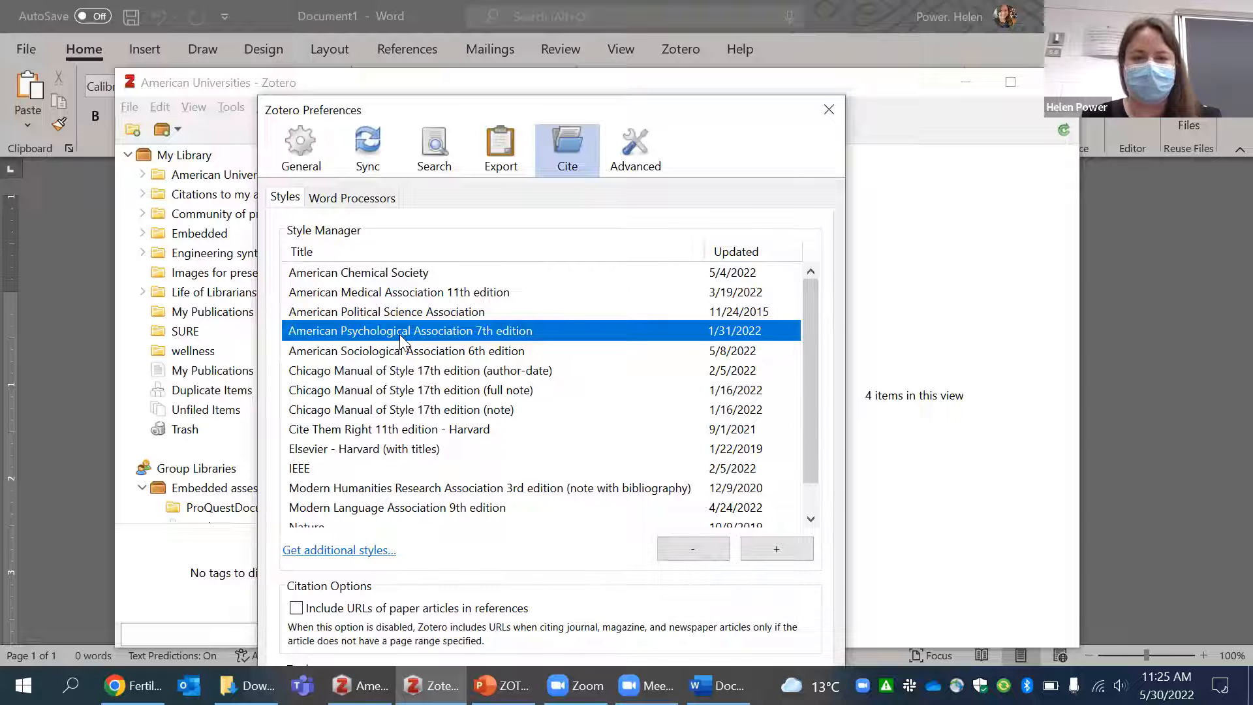
click(717, 134)
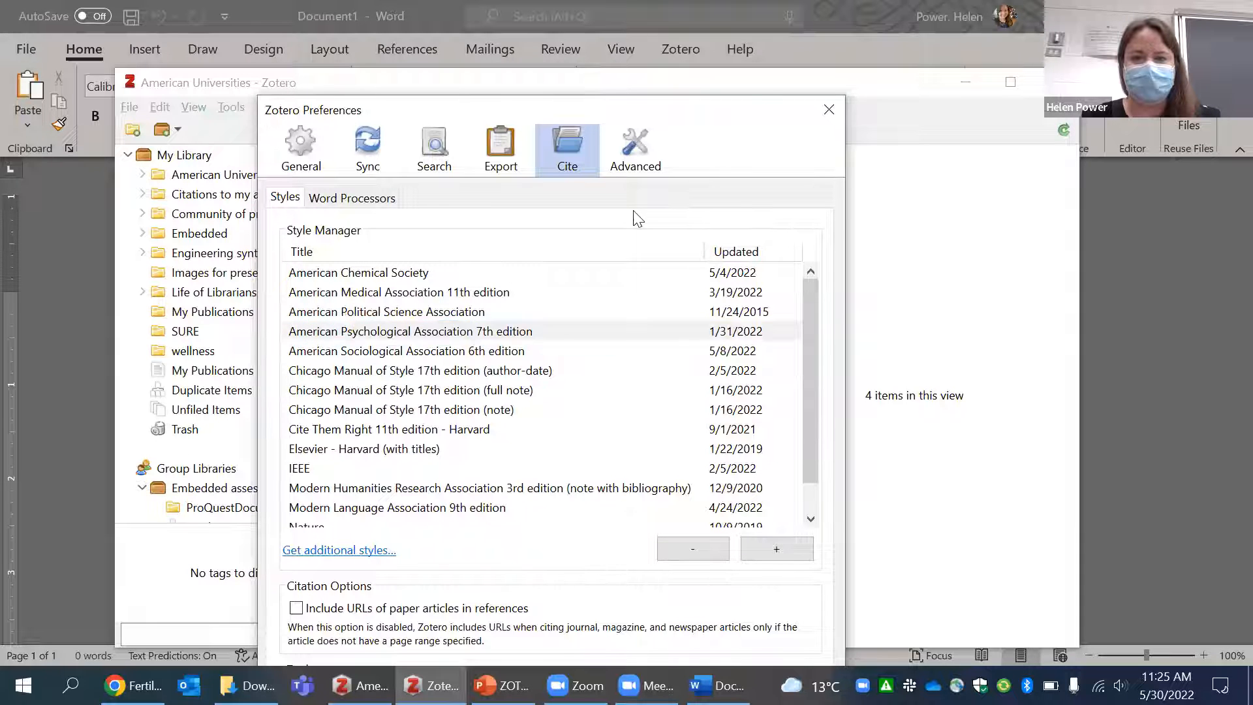
click(450, 330)
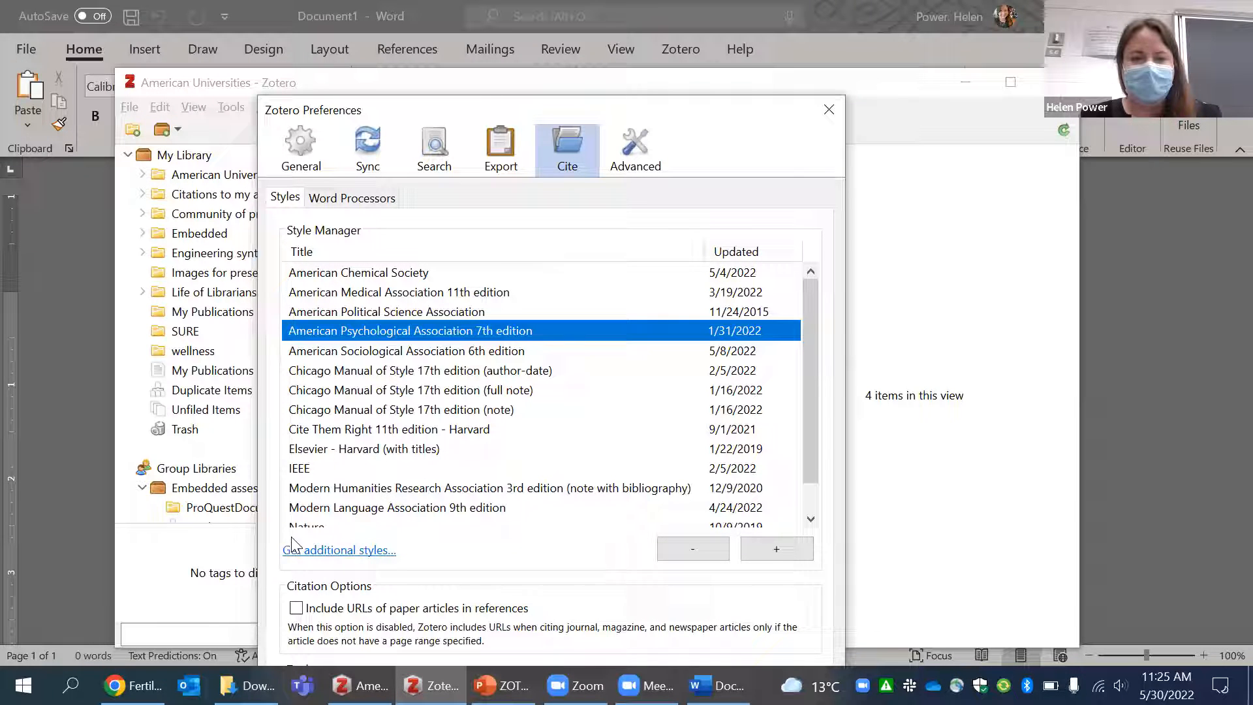
mouse_move(815, 334)
mouse_down()
mouse_move(817, 443)
mouse_move(819, 321)
mouse_up()
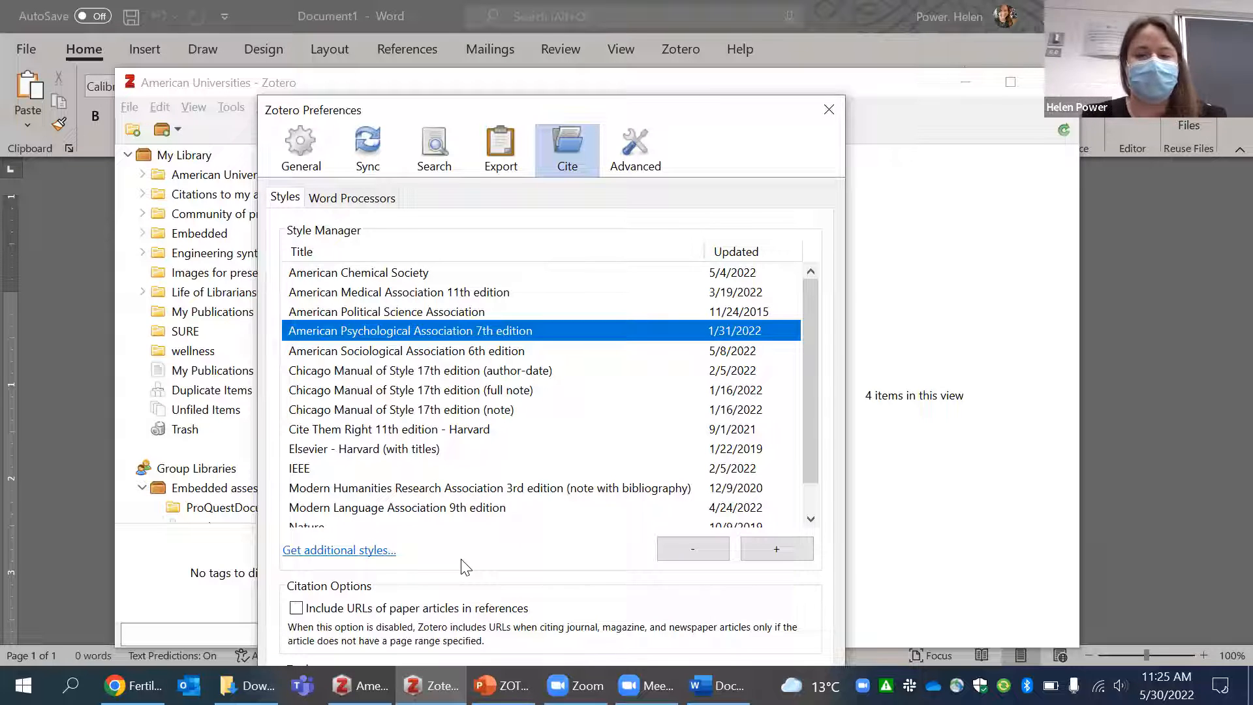
drag(812, 427, 812, 463)
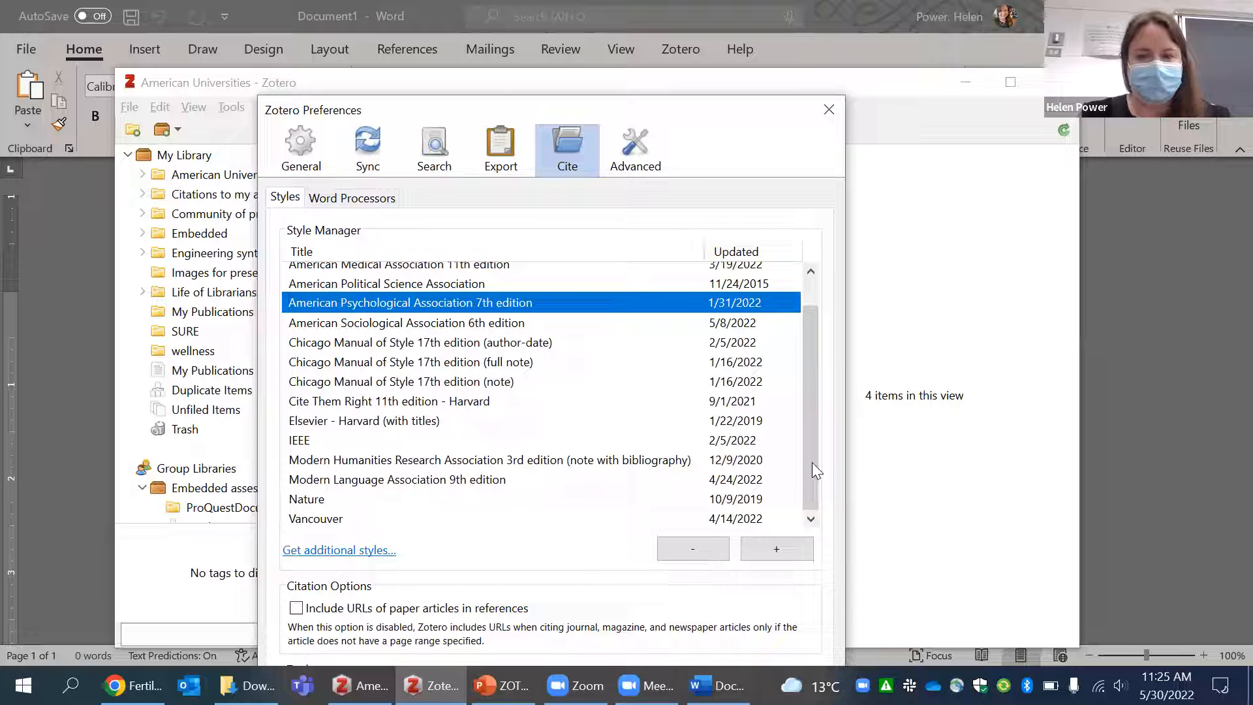
click(501, 285)
click(491, 304)
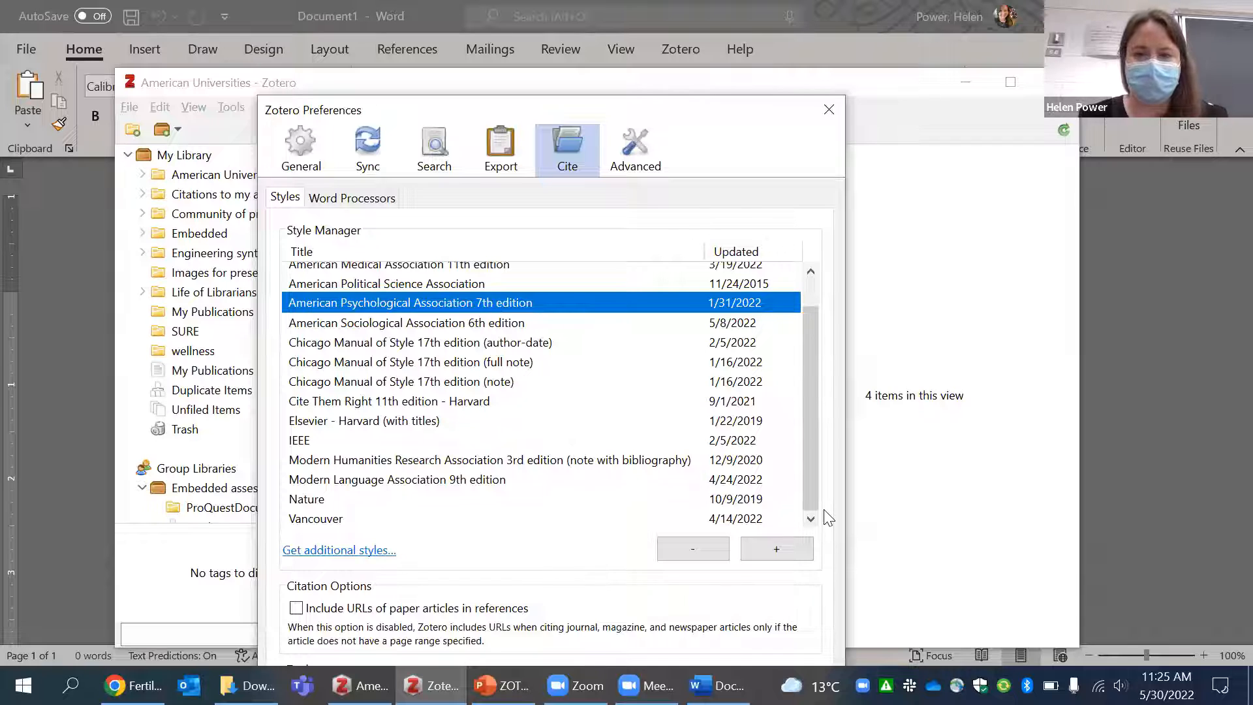
Move the Preferences window higher, select American Psychological Association 7th edition and enable including URLs of paper articles in references.
click(725, 550)
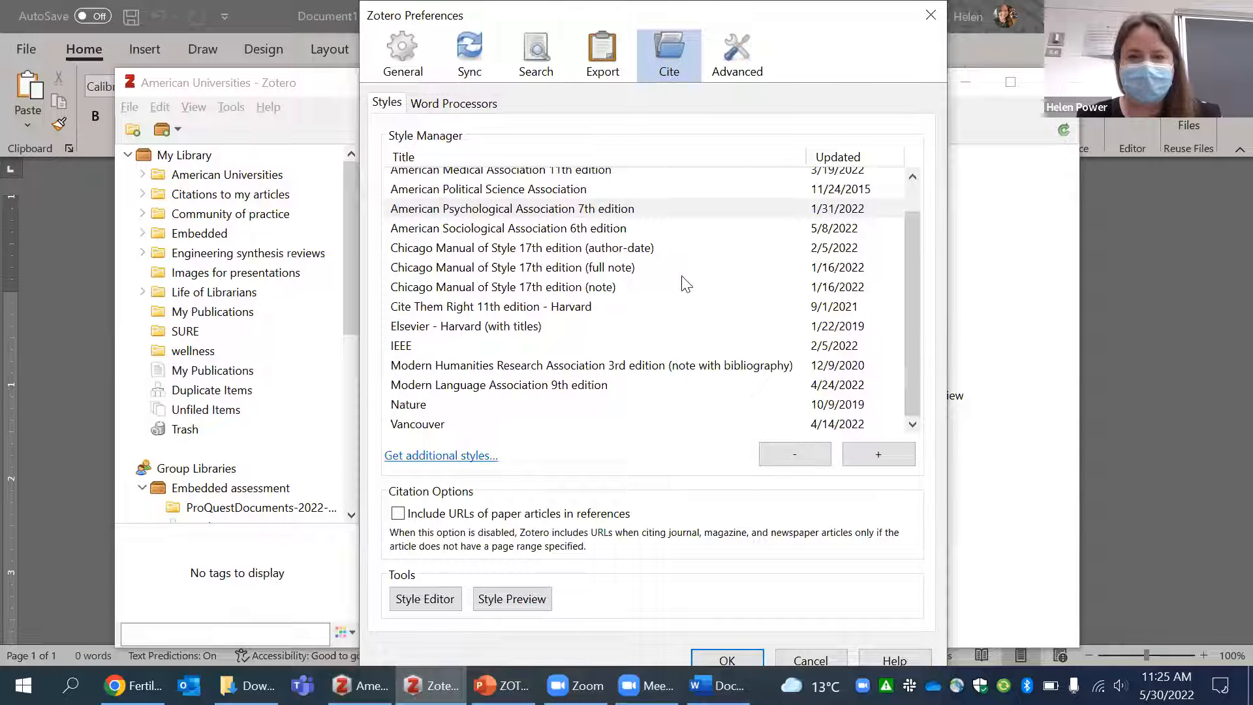
click(545, 209)
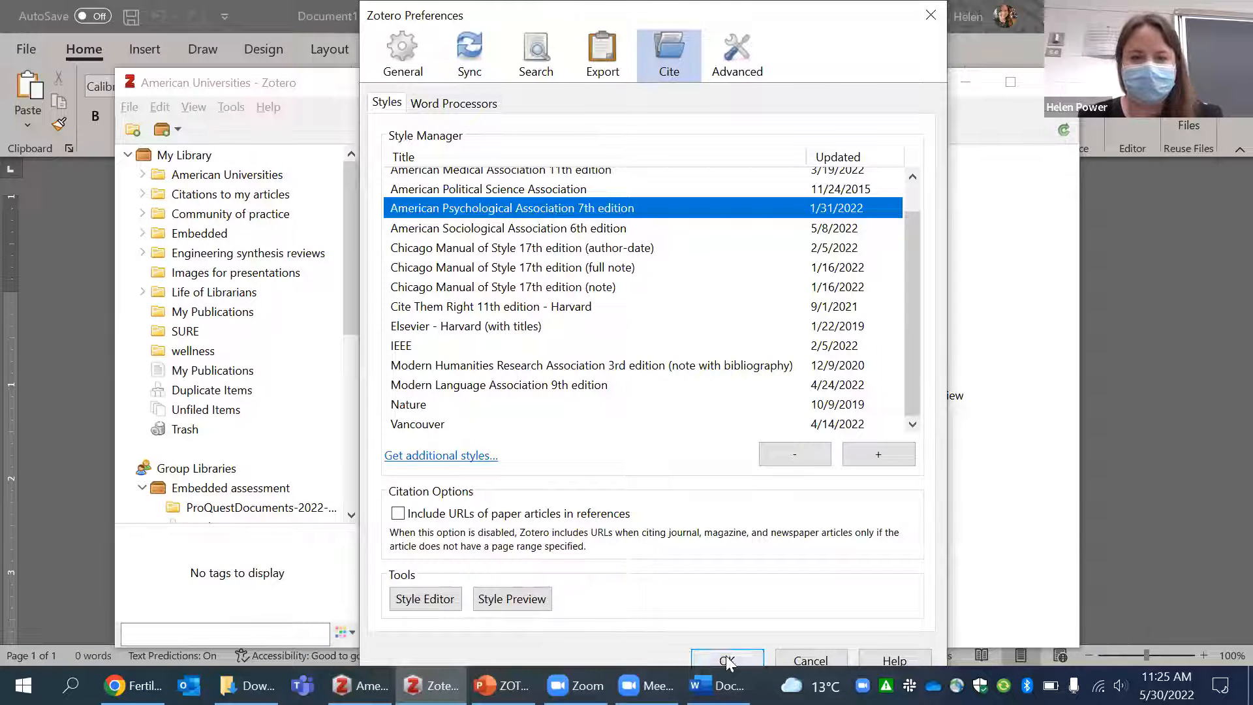
click(399, 514)
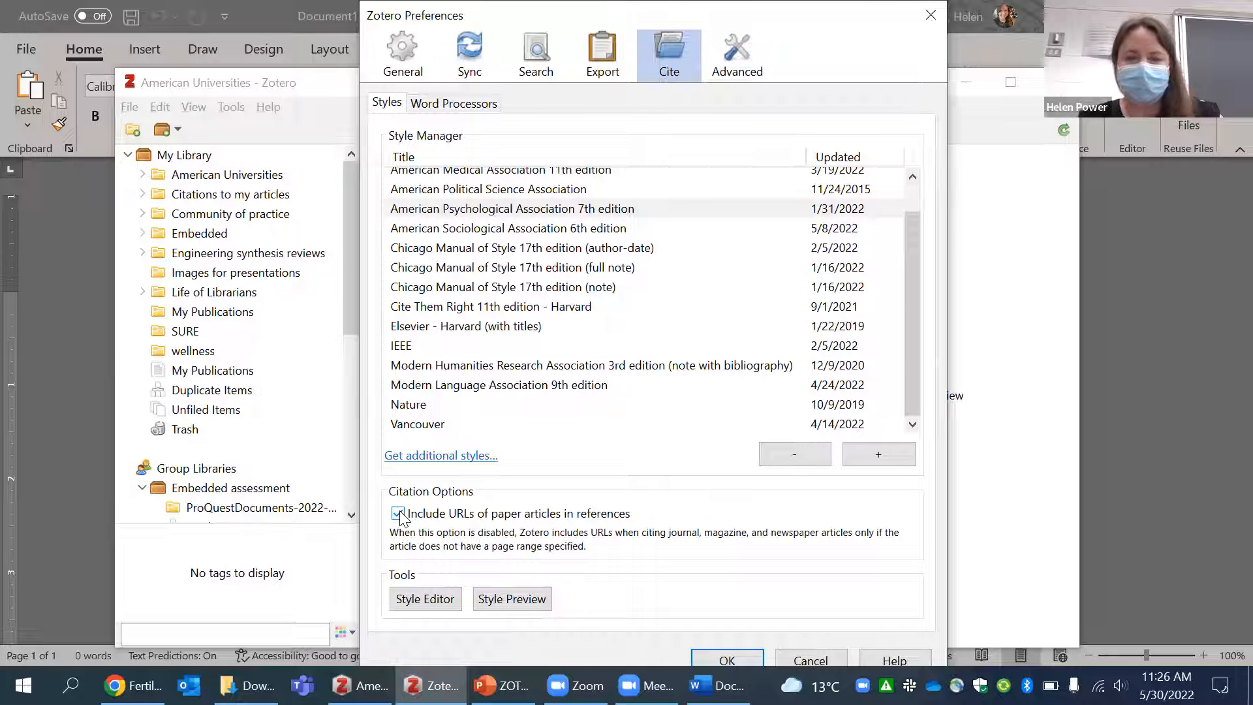
Save the citation preferences, bring the blank Word document forward briefly and return to the Zotero window.
click(727, 660)
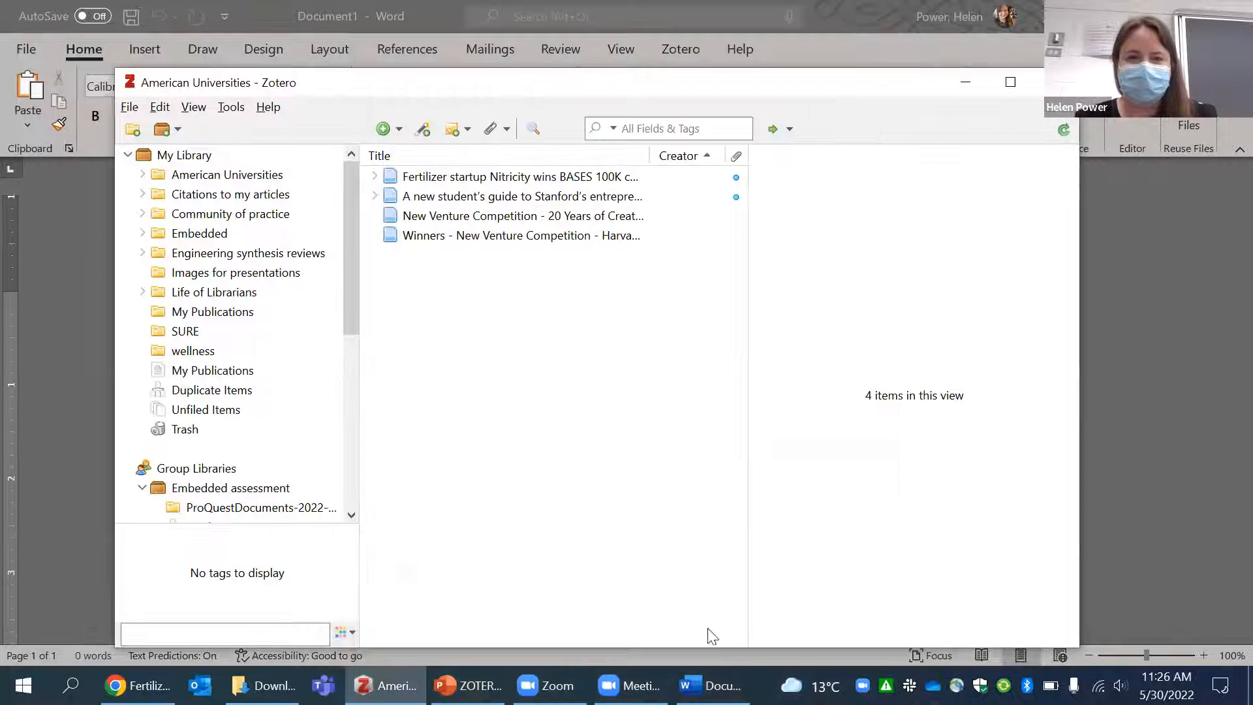
click(33, 275)
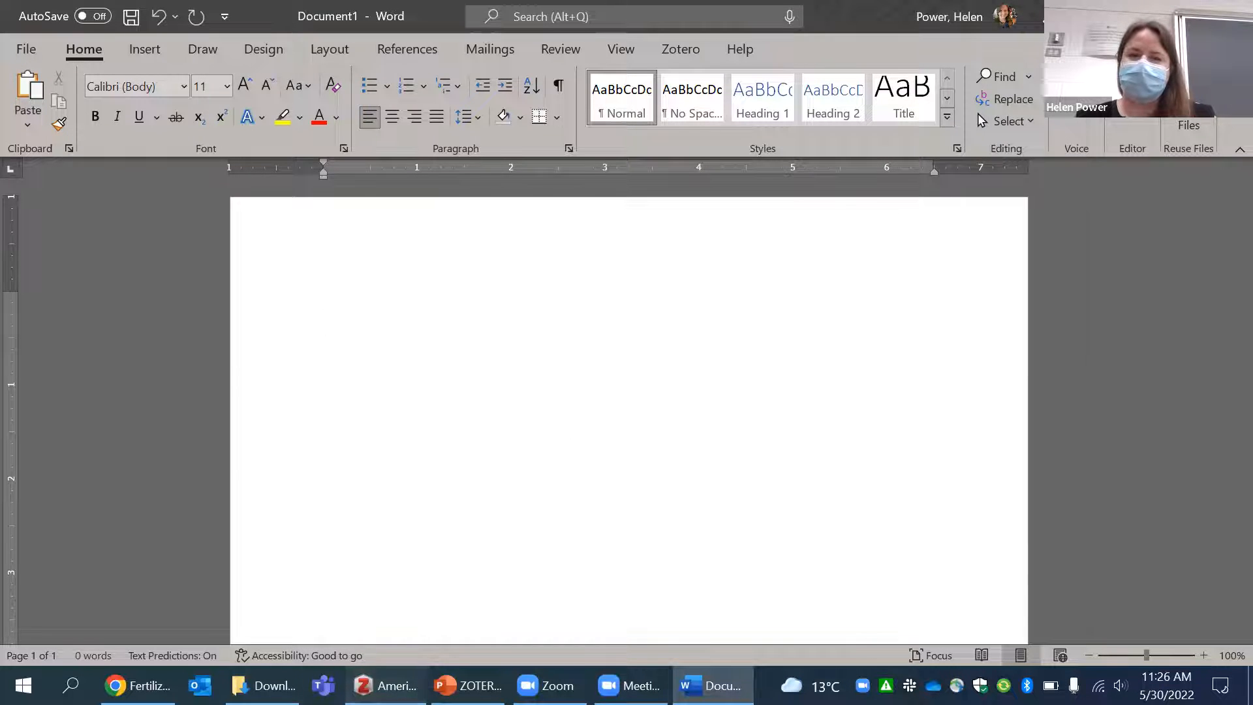
click(419, 684)
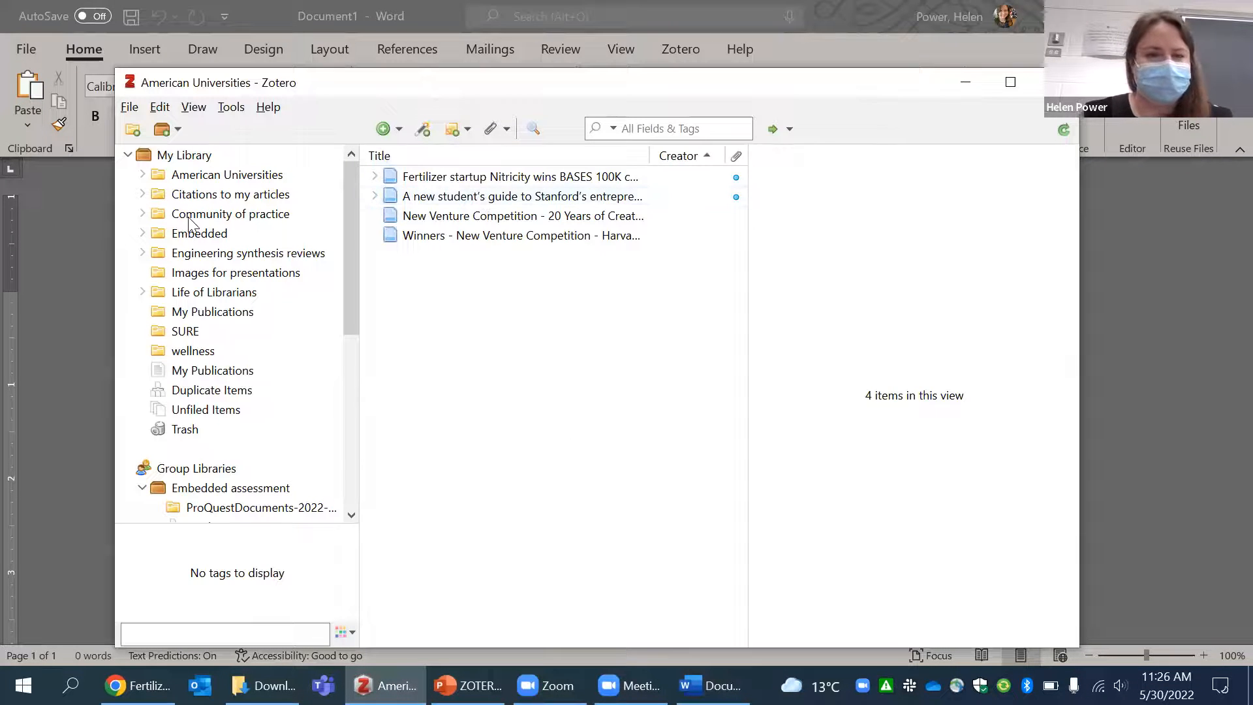
Move the untitled book item in the SURE collection to the trash.
click(199, 333)
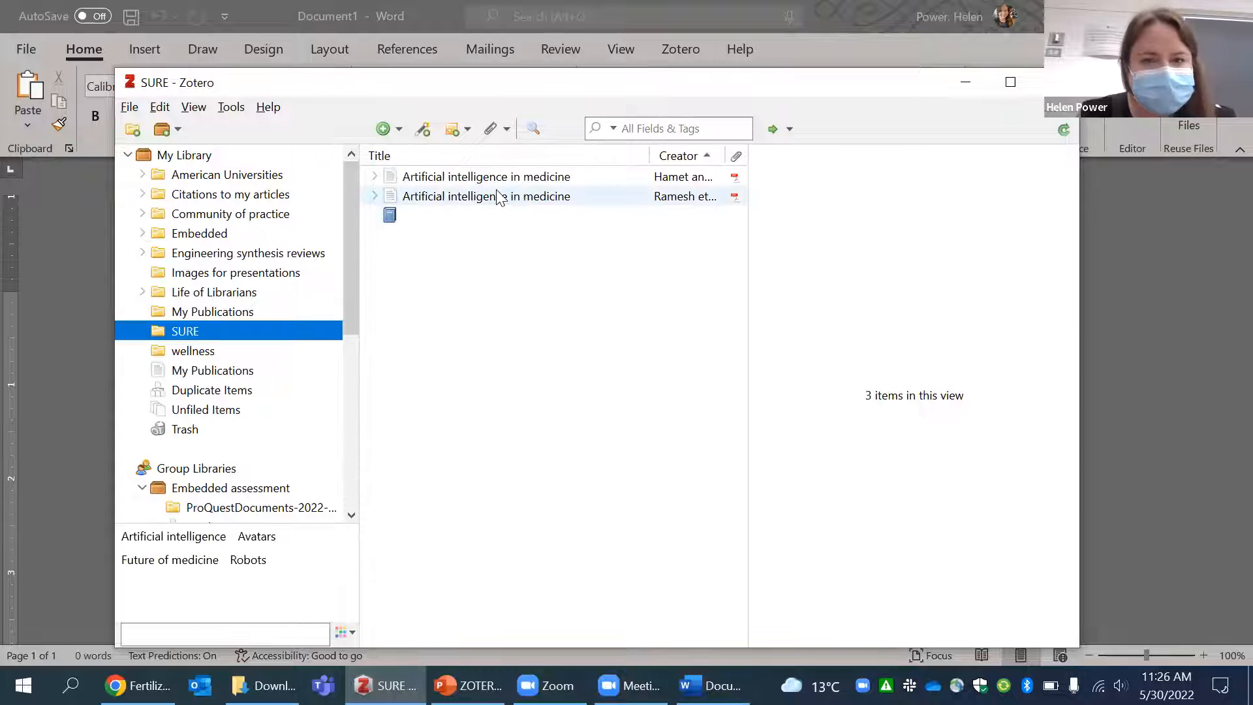
click(500, 196)
click(433, 217)
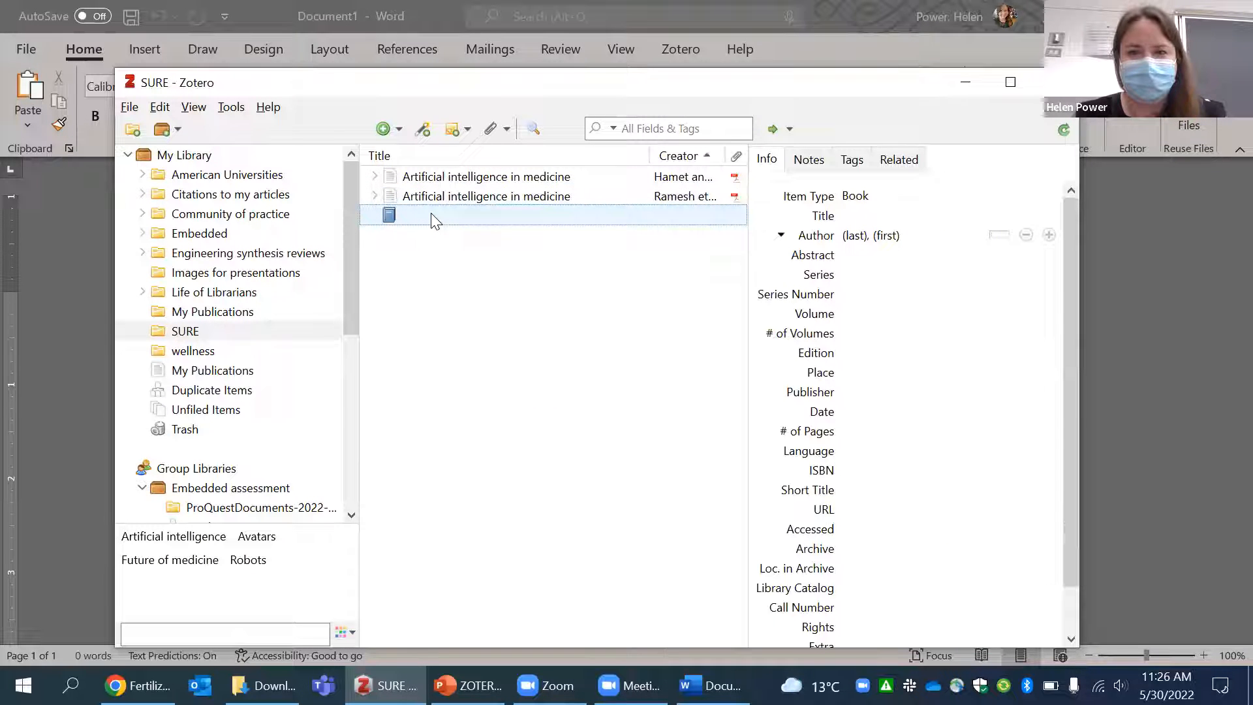
right_click(433, 216)
click(521, 357)
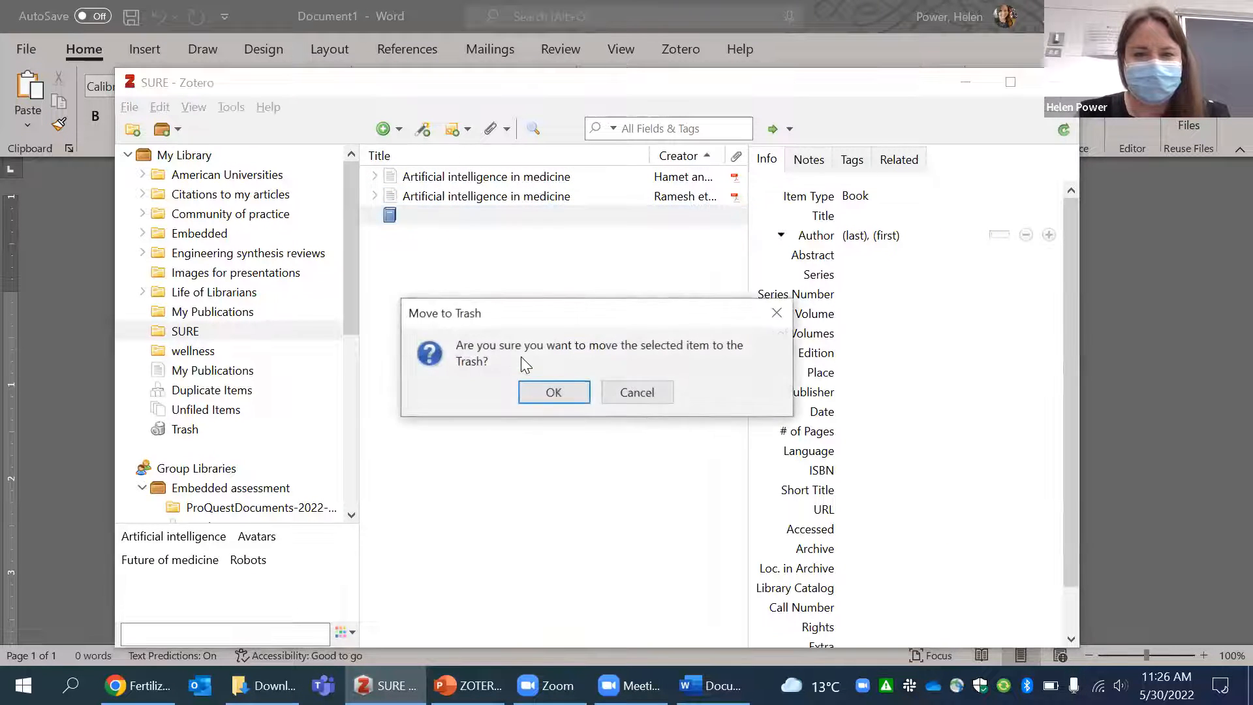
click(553, 391)
Copy the bibliography of both "Artificial intelligence in medicine" articles and paste it into the blank Word document.
click(432, 182)
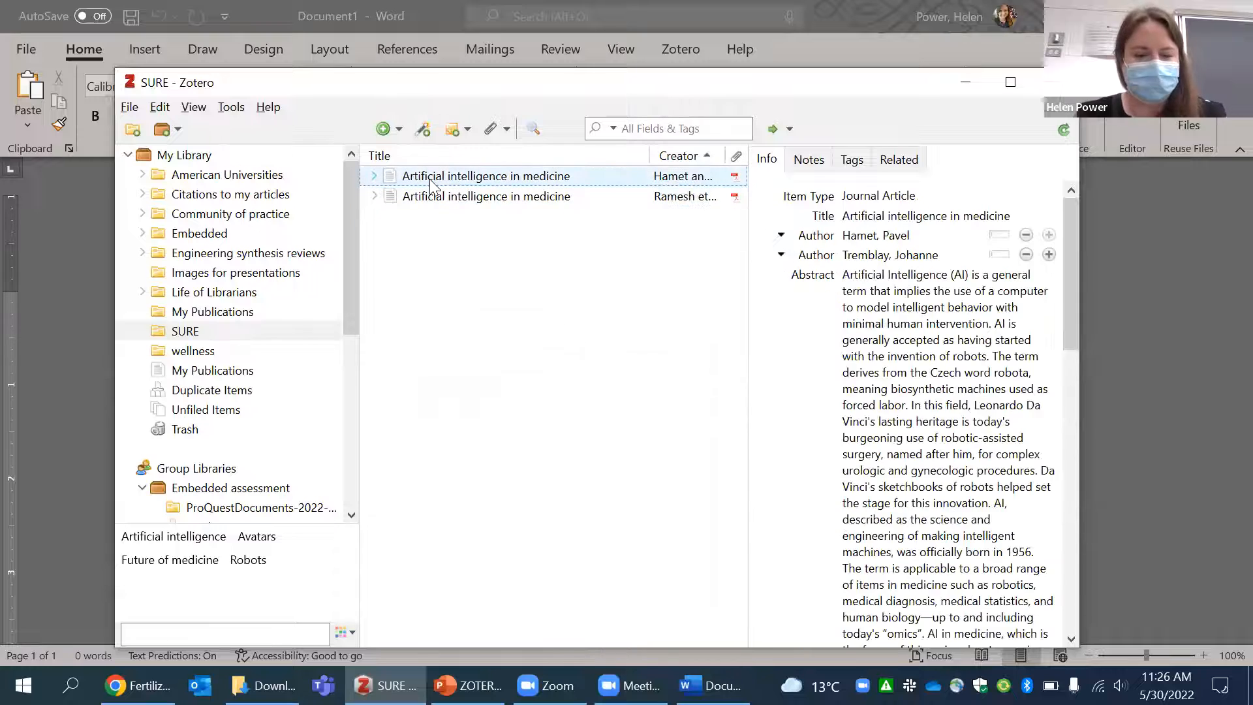
key(ctrl+a)
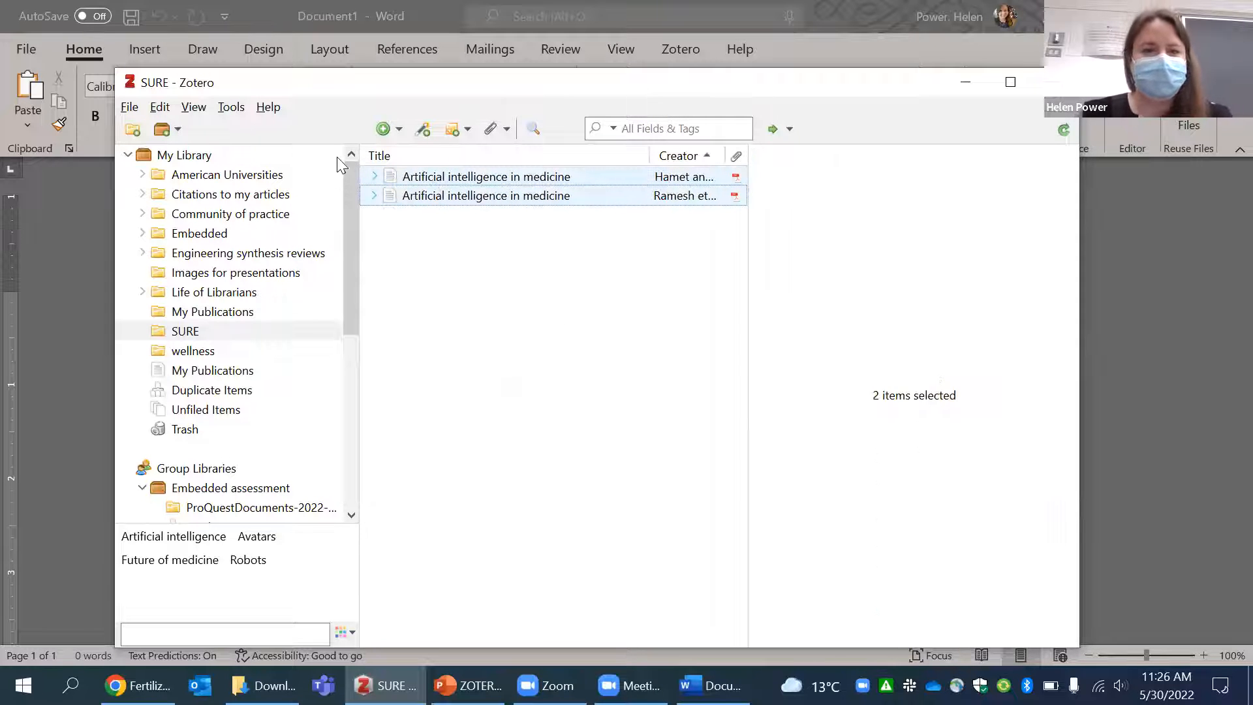
click(156, 107)
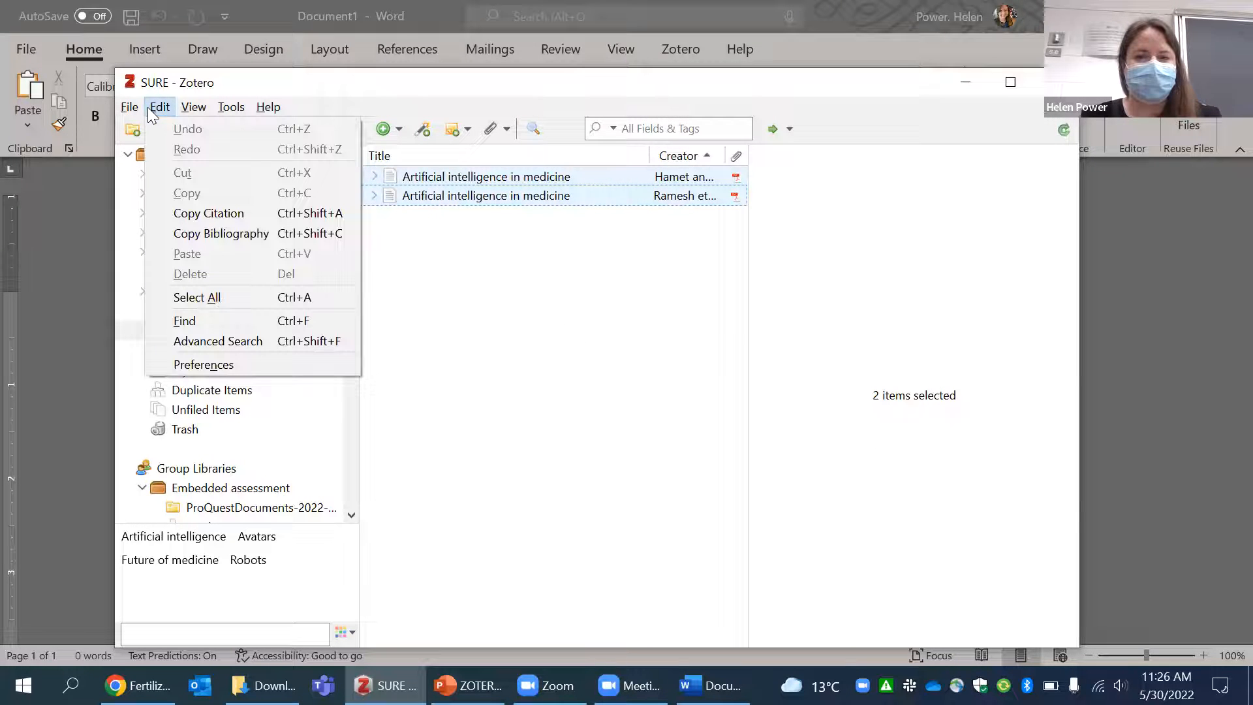
click(237, 233)
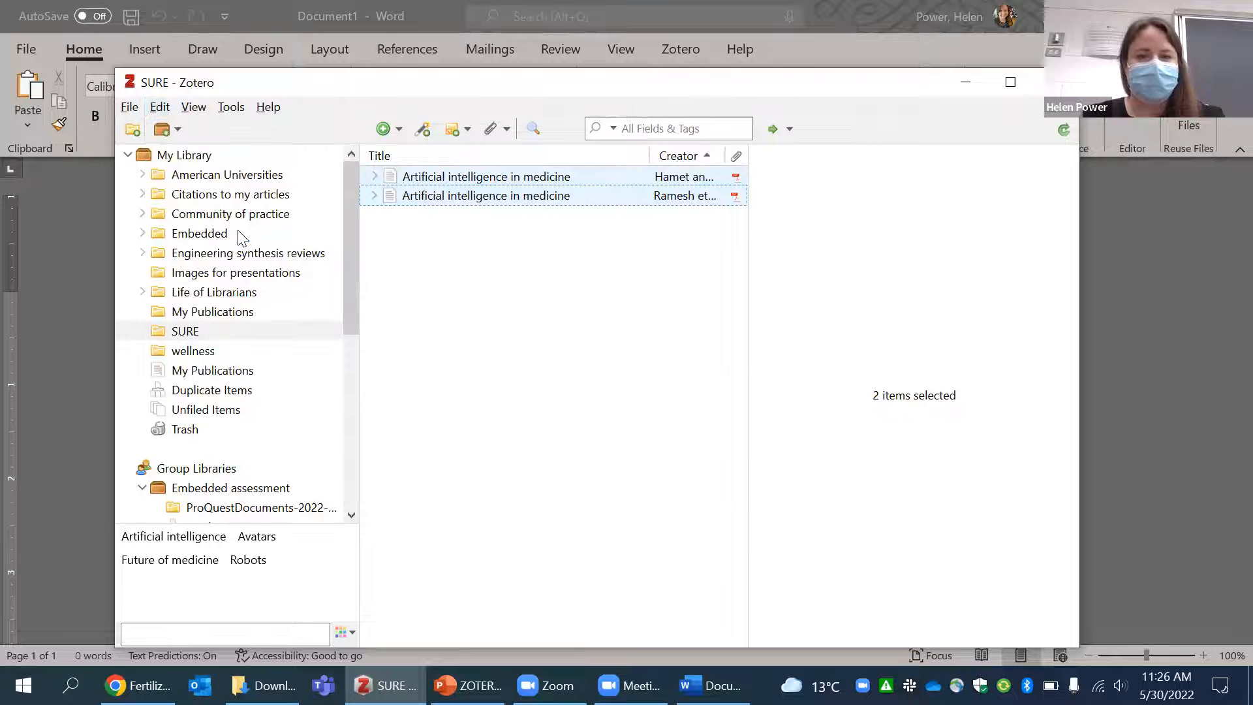
click(1038, 357)
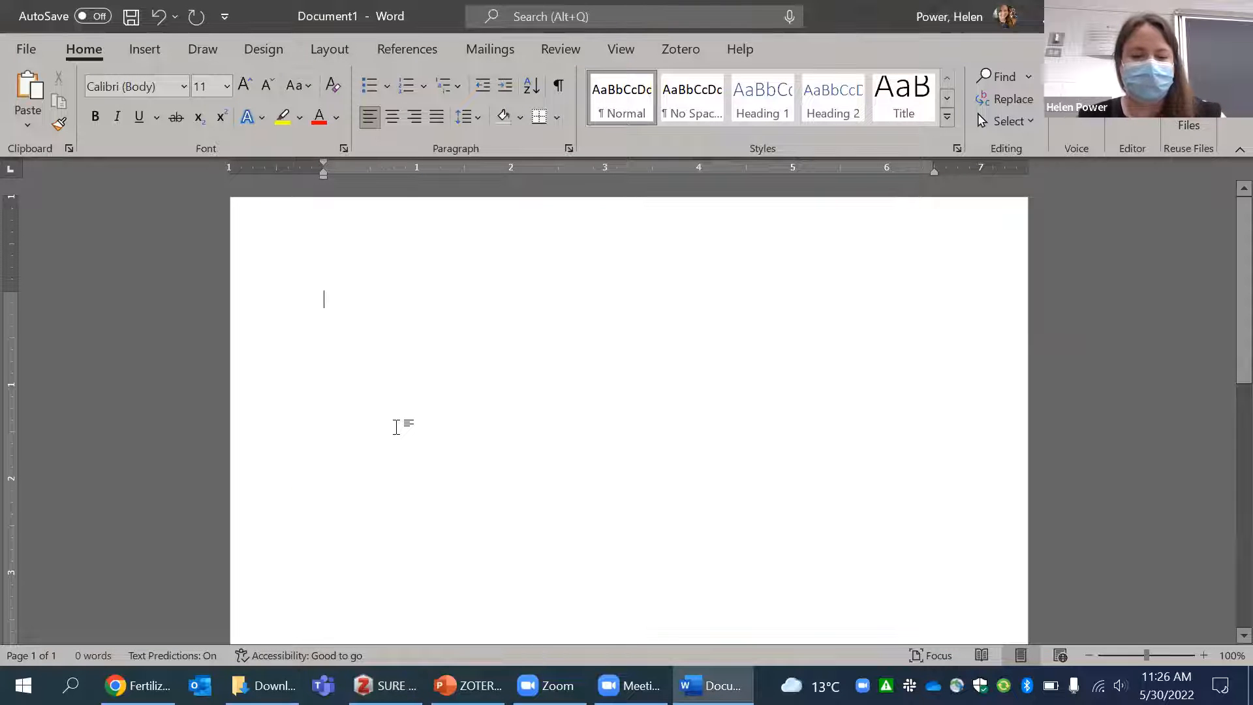
key(ctrl+v)
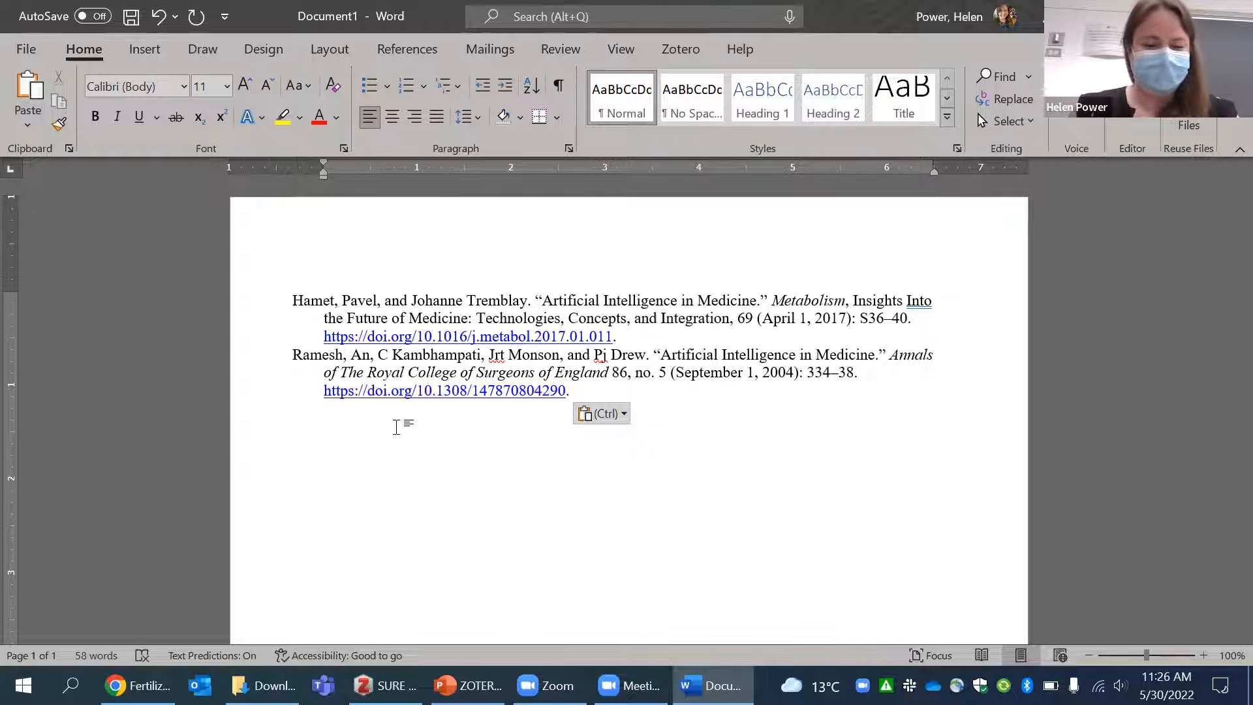
Delete the whole pasted bibliography from the Word document.
key(ctrl)
click(377, 423)
drag(378, 419, 218, 184)
key(Delete)
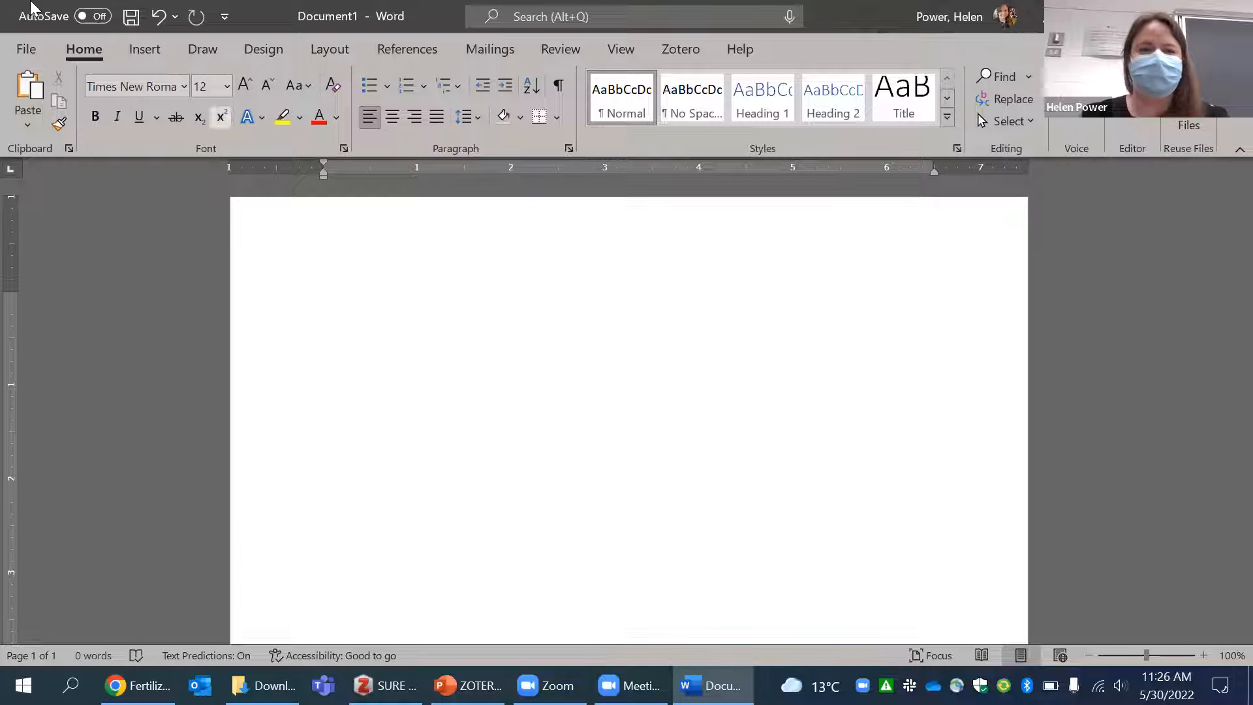
Try restoring the Word window down, moving it higher and stretching it across the screen's full width and down to the taskbar.
click(16, 8)
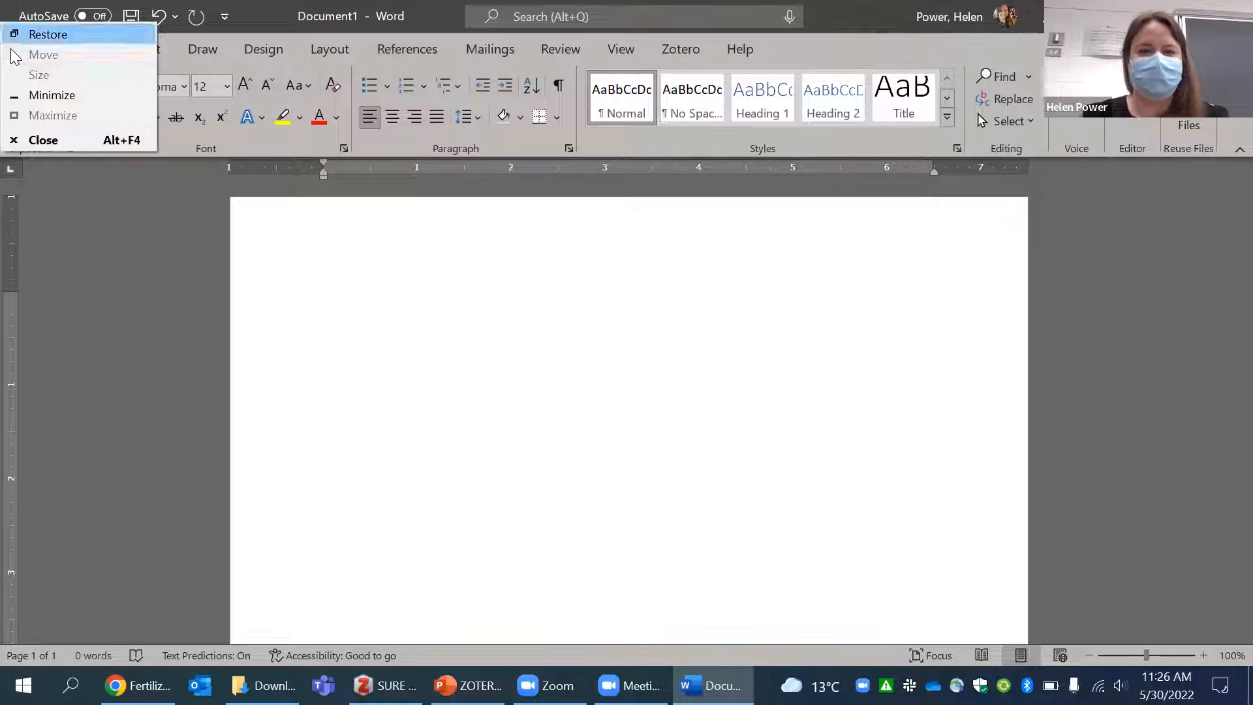
click(29, 8)
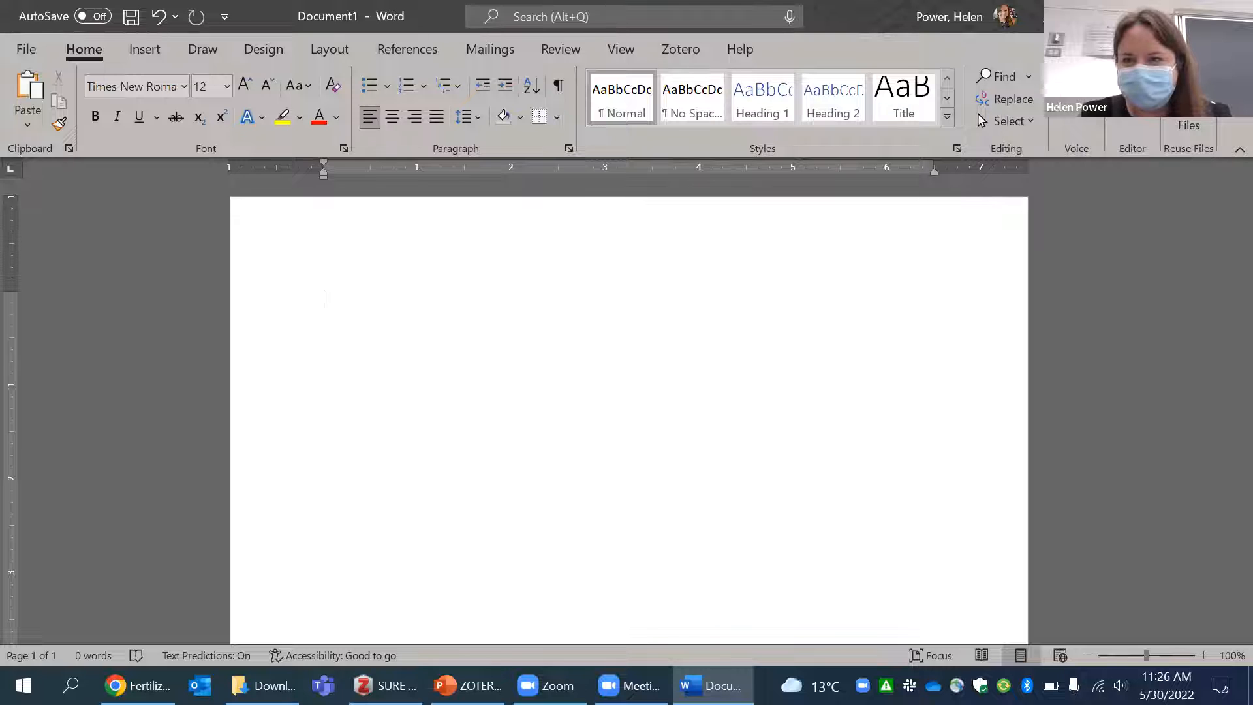
key(super+Down)
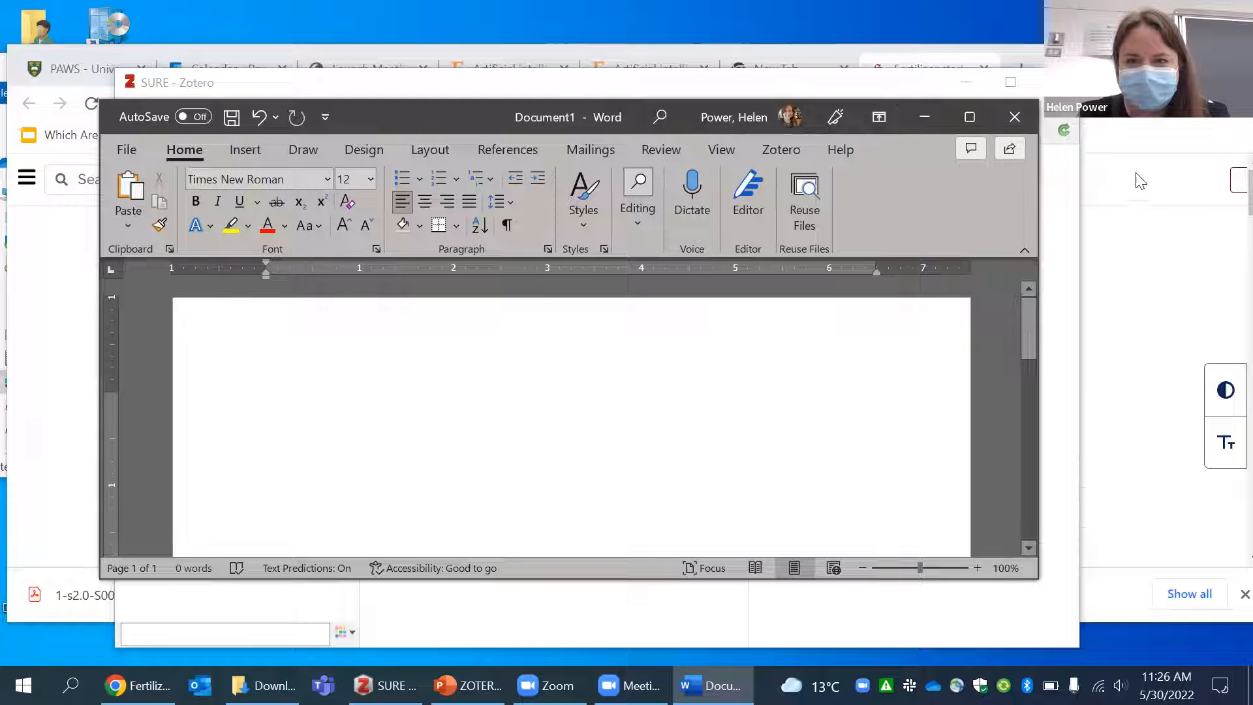
drag(902, 98, 902, 58)
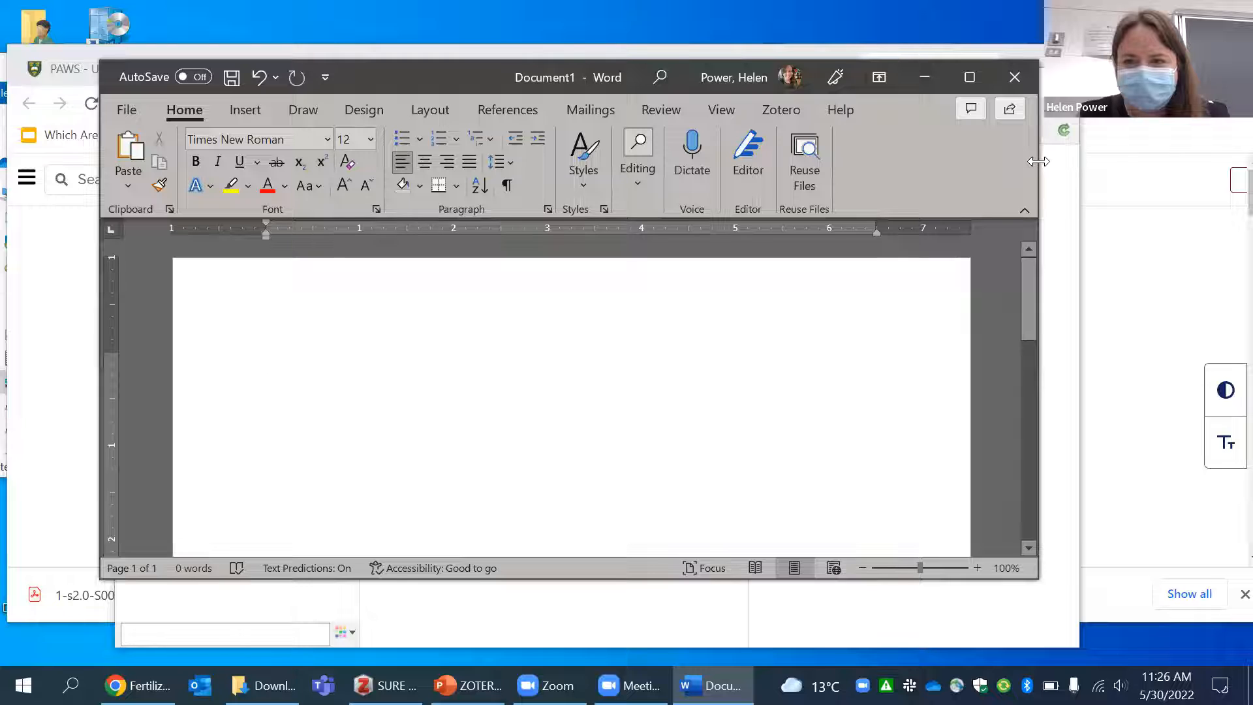
drag(1040, 171, 1252, 171)
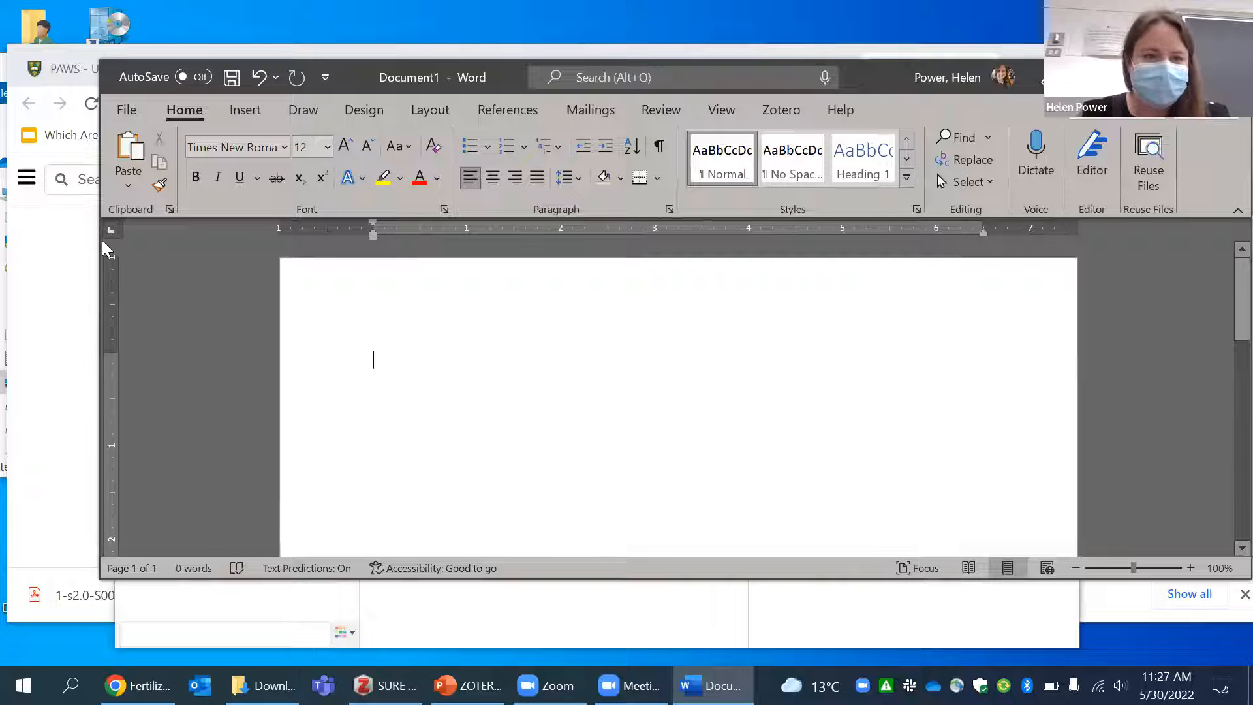
drag(101, 242, 2, 242)
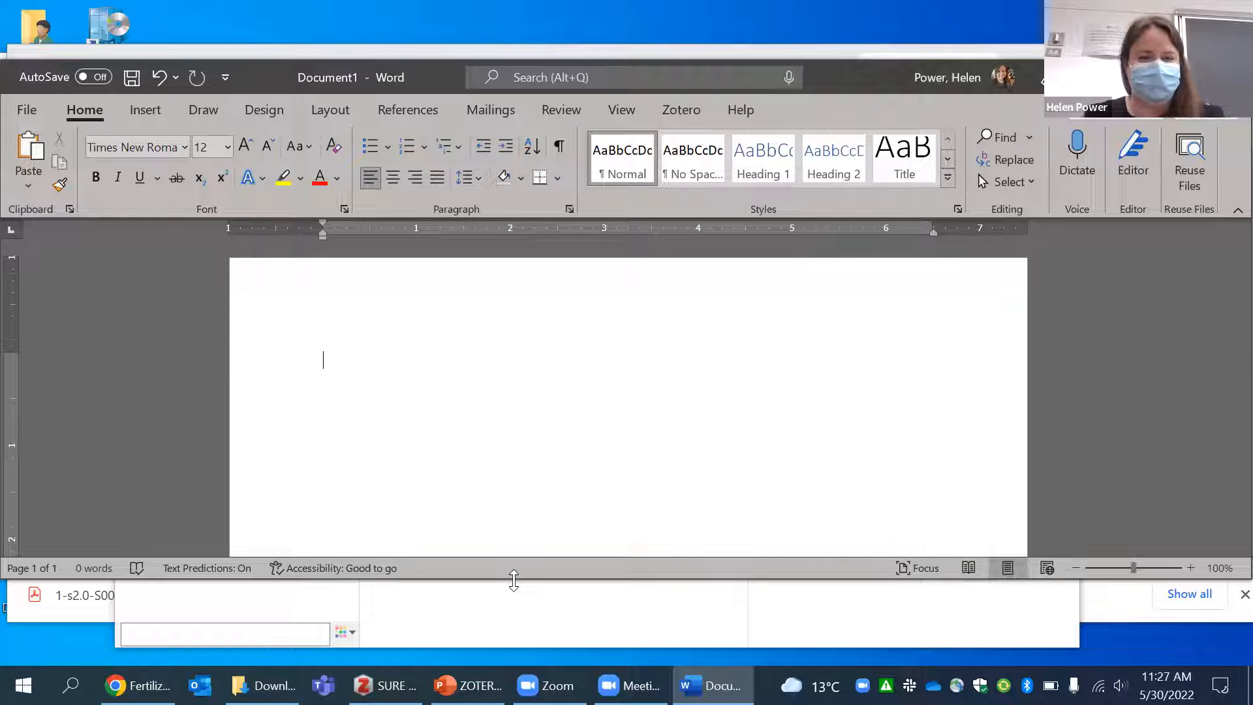
double_click(514, 580)
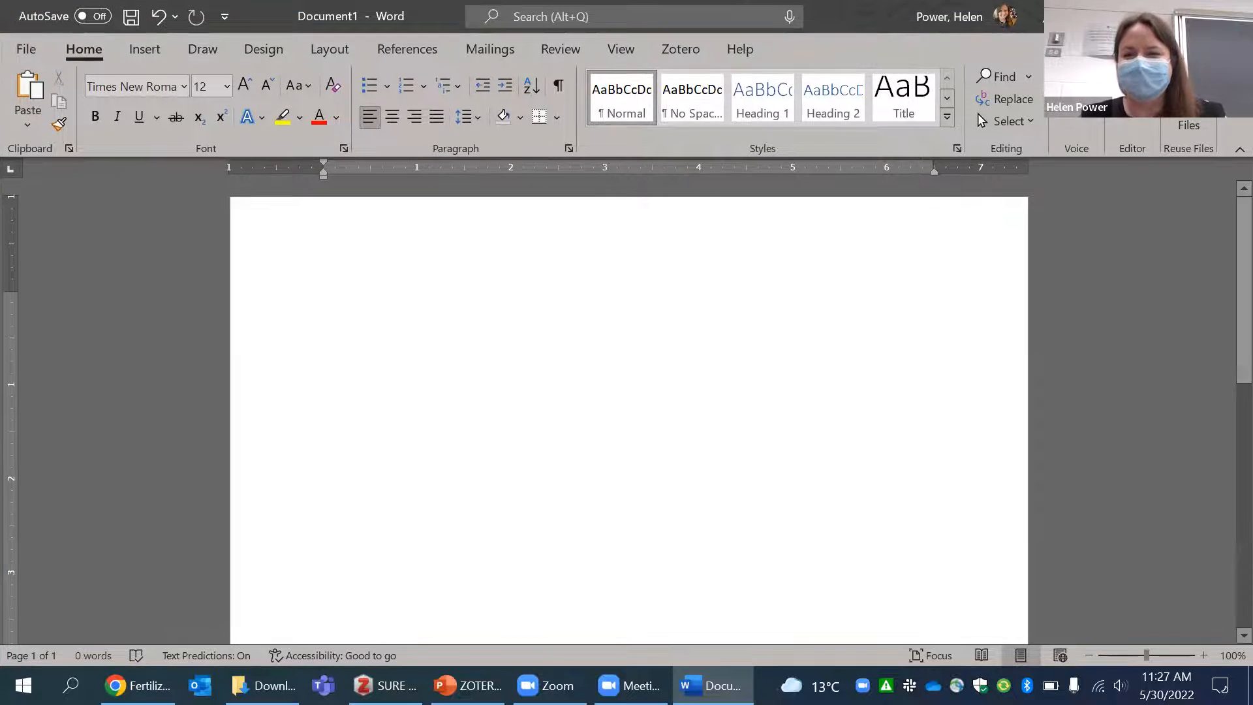
click(1185, 17)
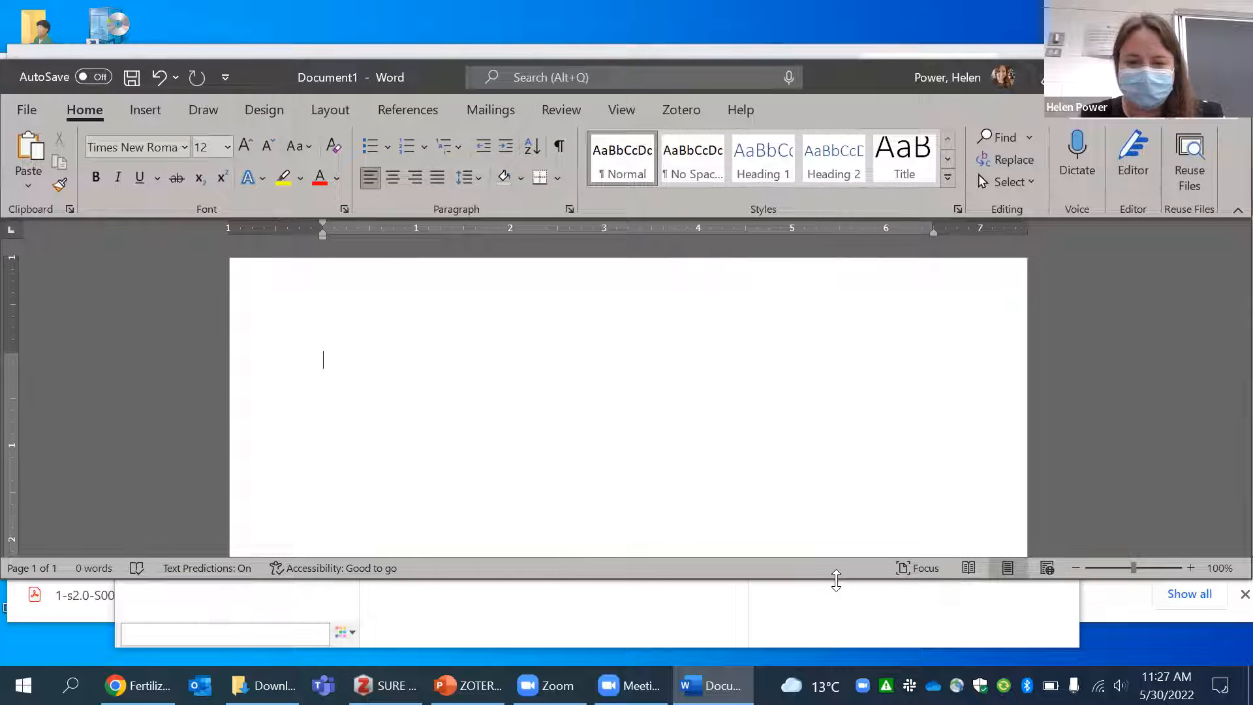
drag(836, 580, 837, 665)
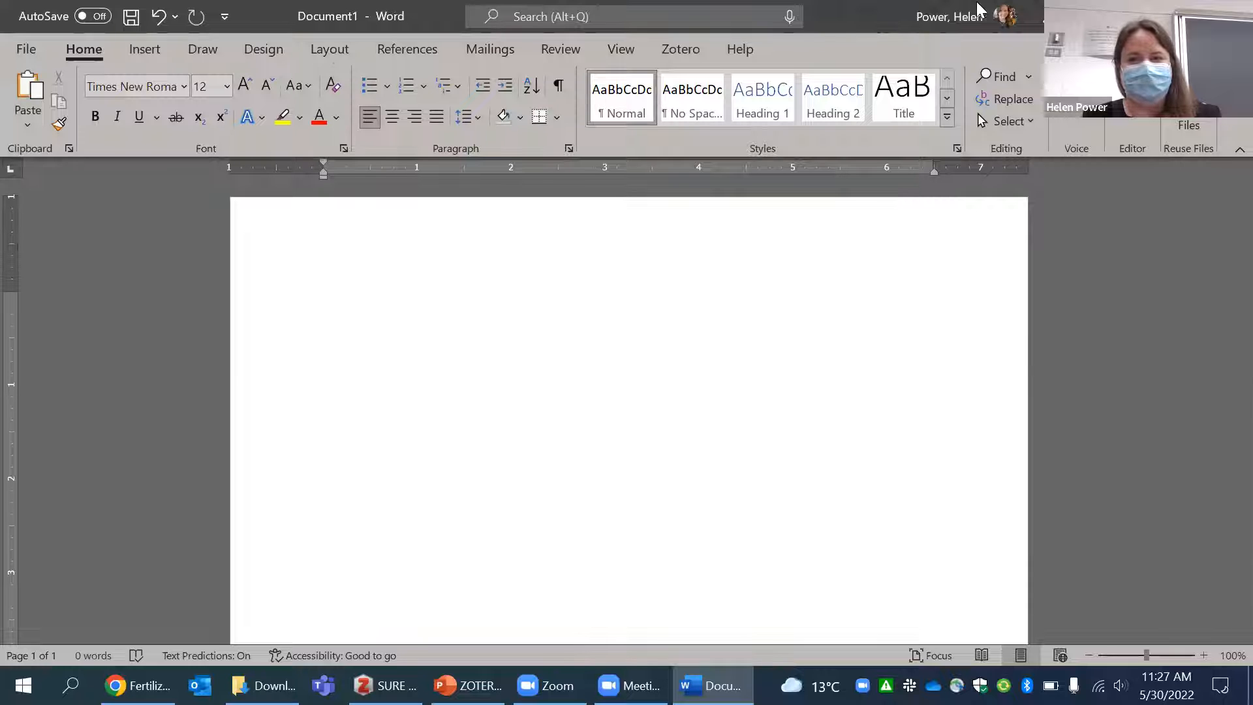
click(949, 3)
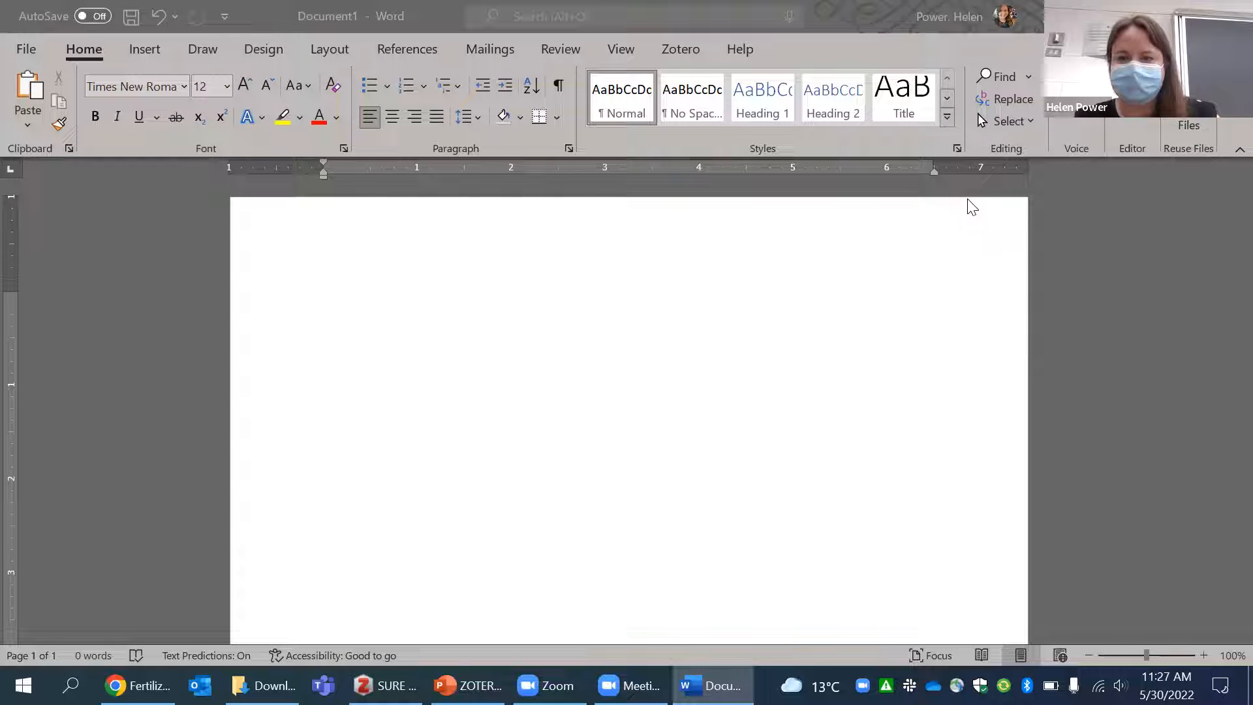
Write the placeholder line "According to the tsdfnsdlf knsldfkn sdjf nsdfo ndsf l" in the document.
click(1027, 353)
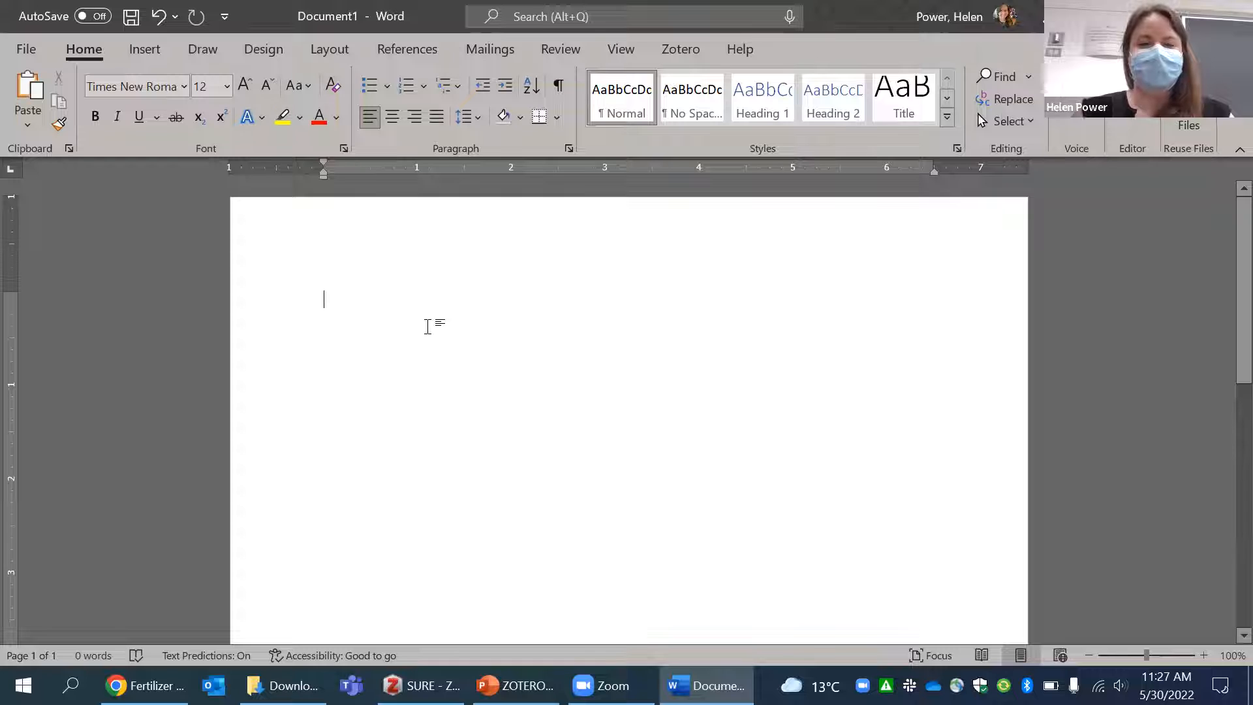
text(A)
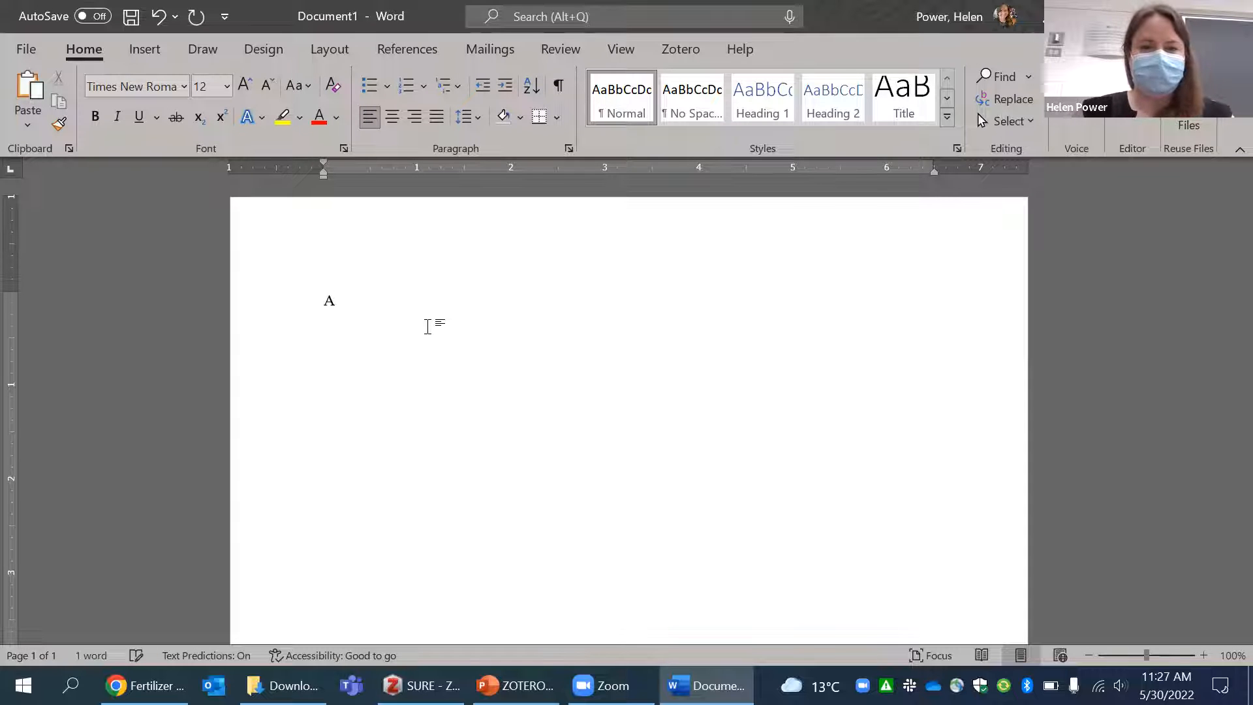
text(ccording to the peop)
key(BackSpace)
key(BackSpace)
key(BackSpace)
key(BackSpace)
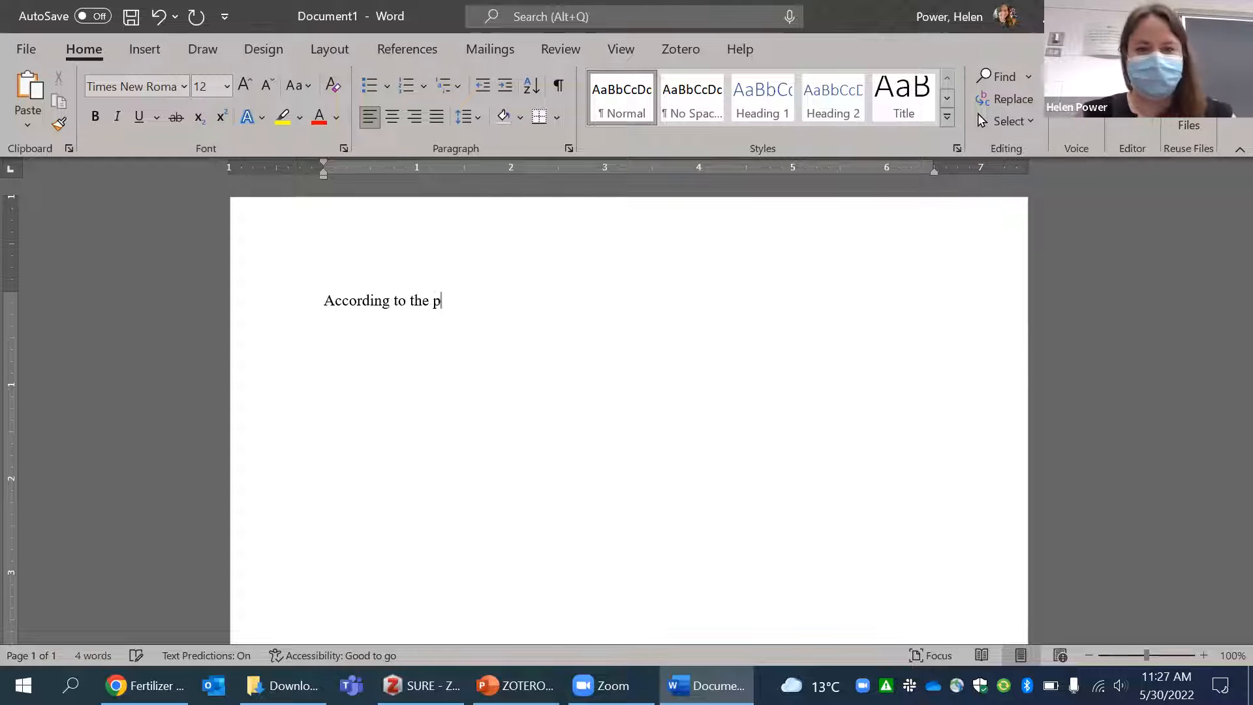
text(tsdfnsdlf knsldfk)
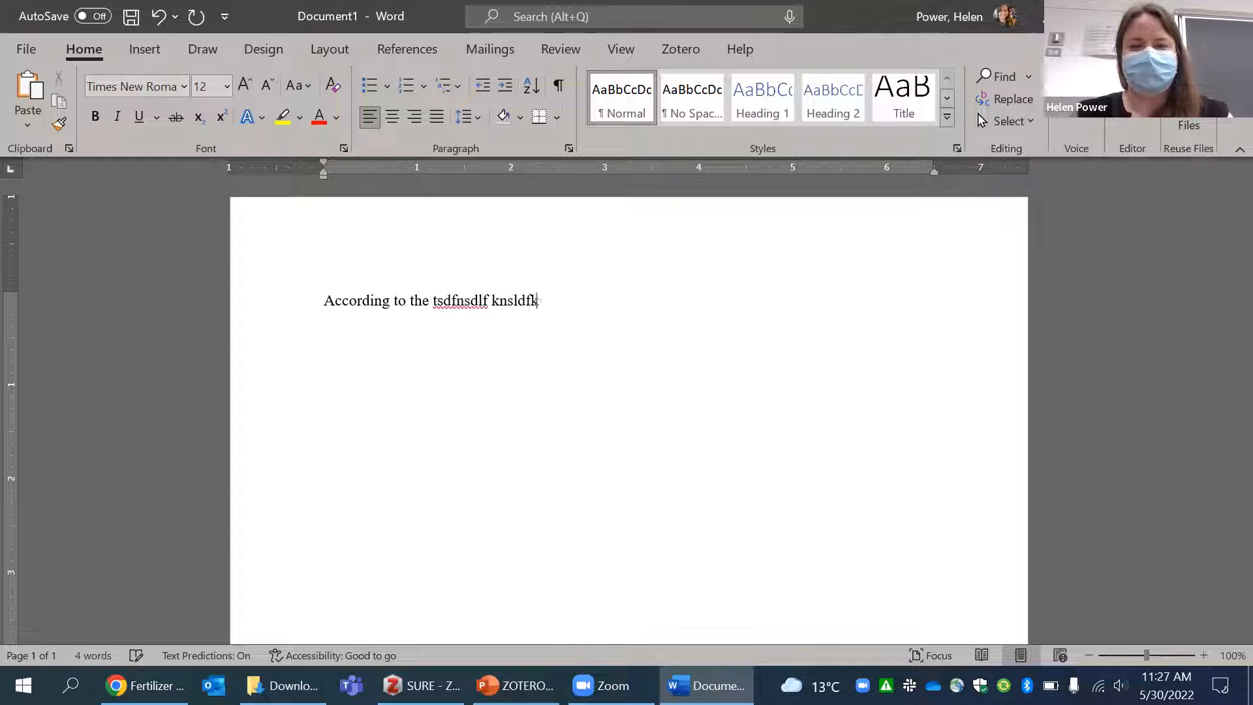
text(n sdjf nsdfo ndsf l)
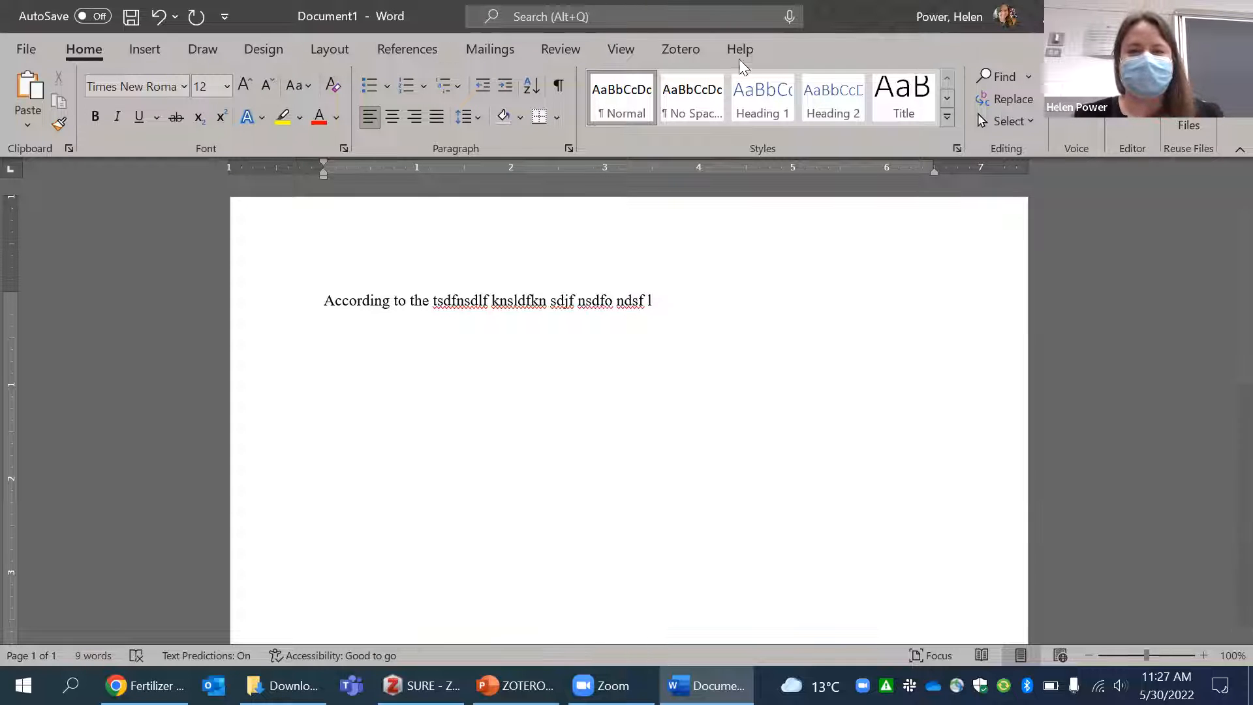
Start a Zotero citation at the end of the line, setting the document's citation style to American Psychological Association (APA) 7th edition.
click(670, 50)
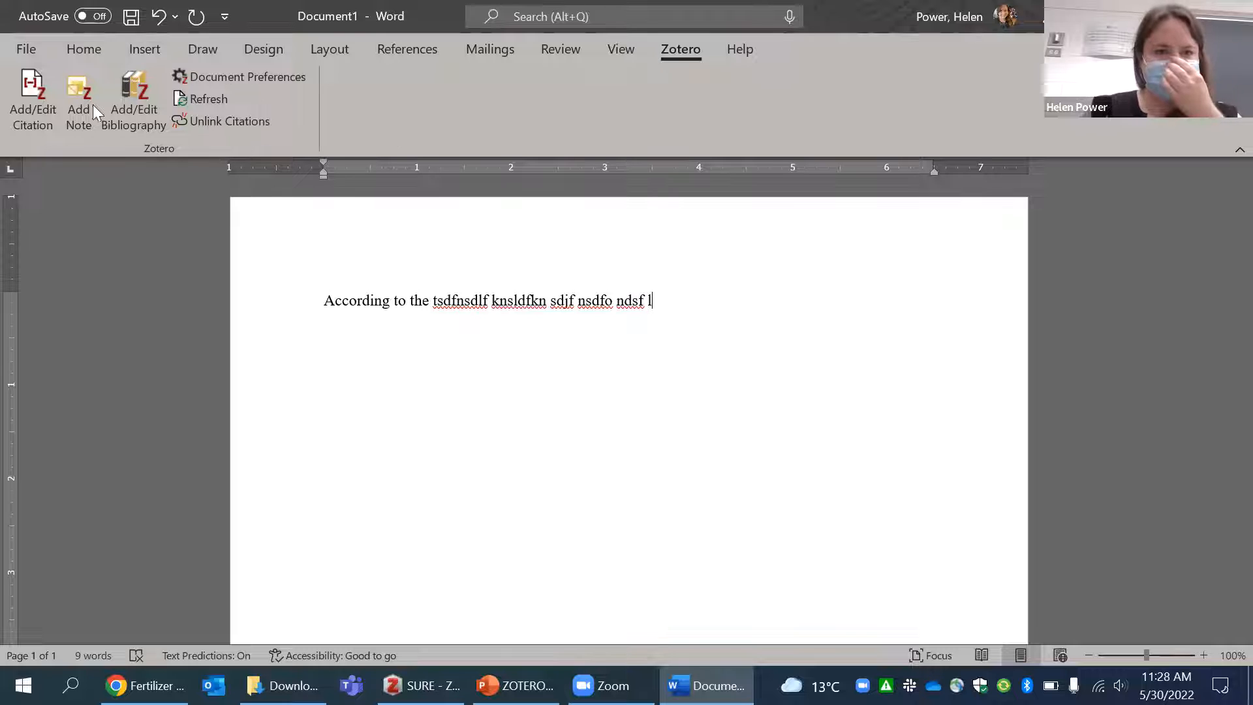
click(29, 108)
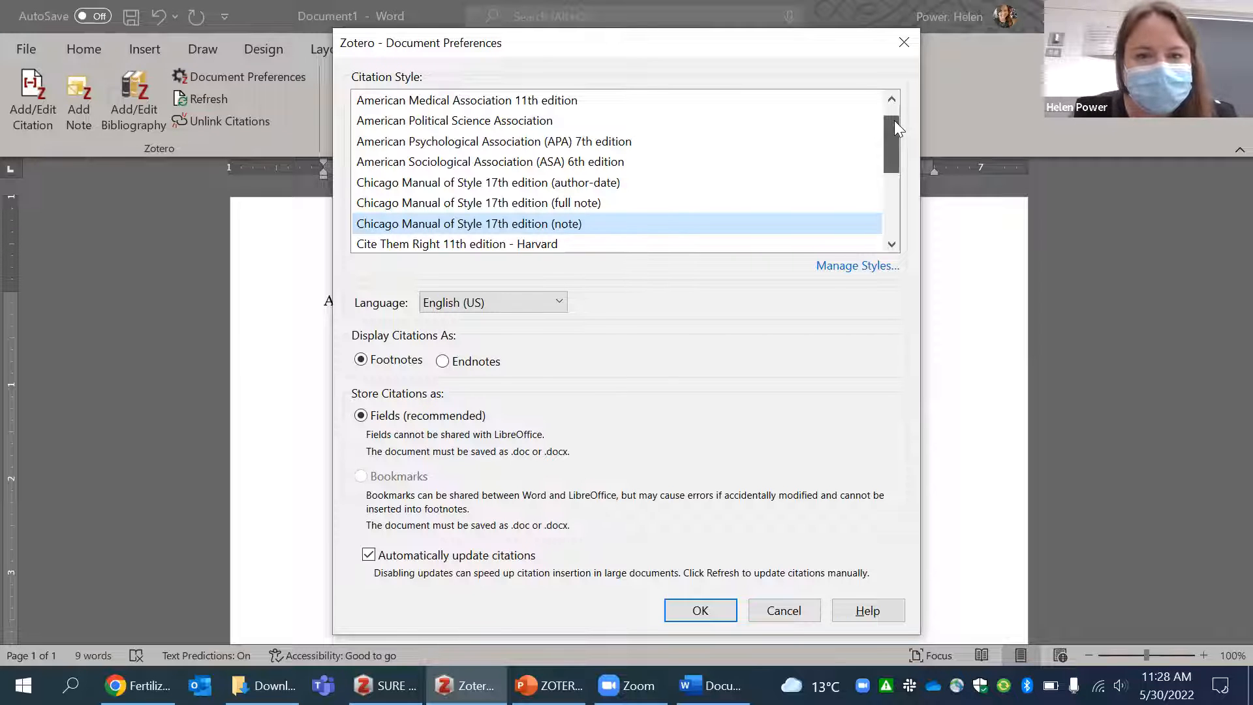
click(578, 143)
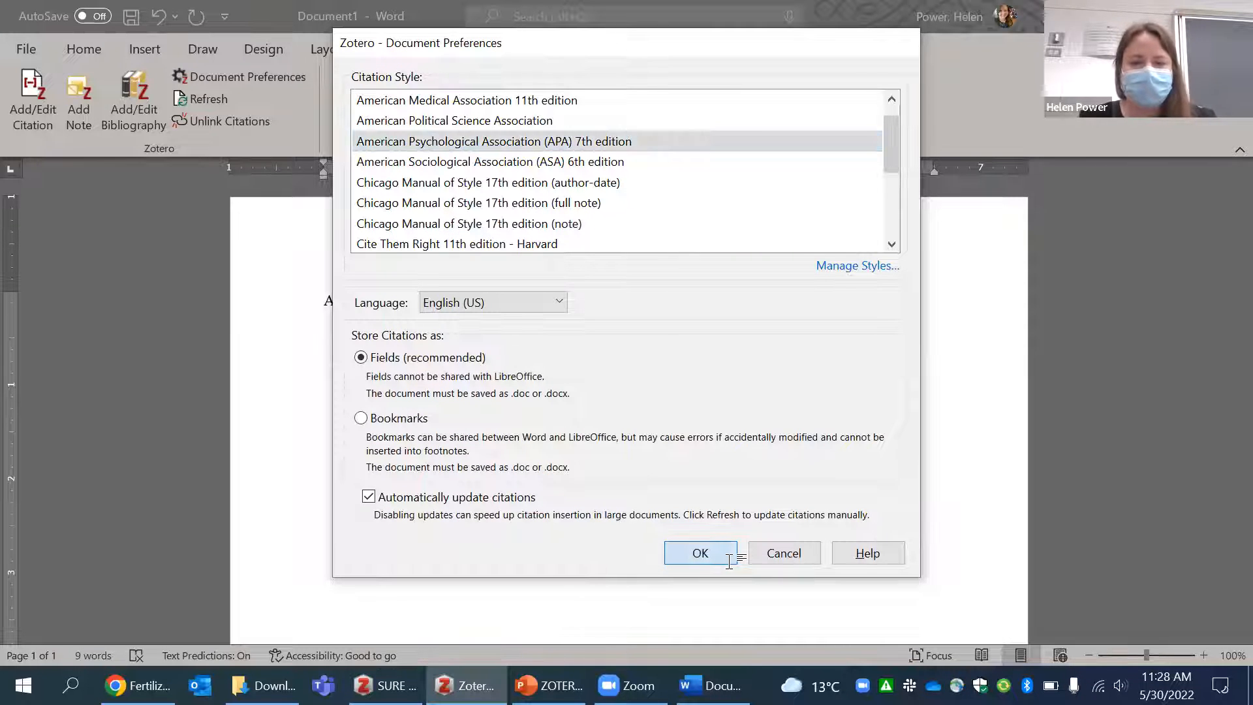
click(701, 553)
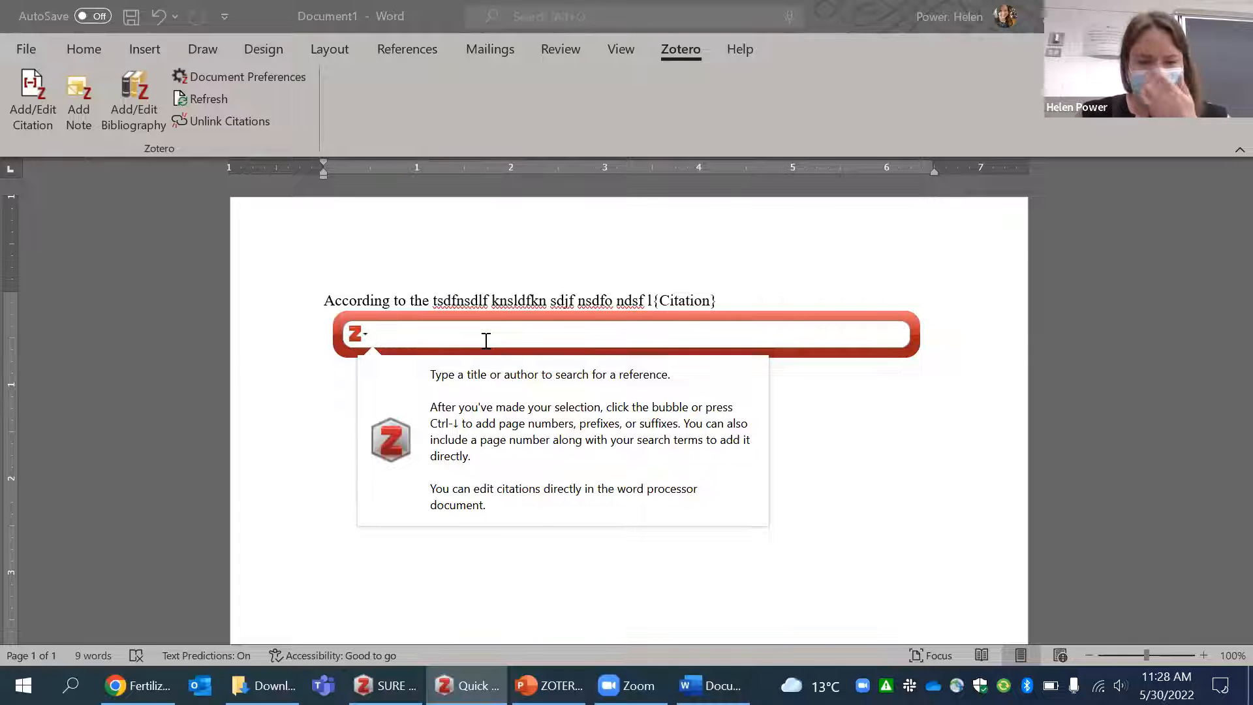
Search the references for "artificial intelligence" and insert the 2017 Metabolism article "Artificial intelligence in medicine" as the citation.
text(artificial)
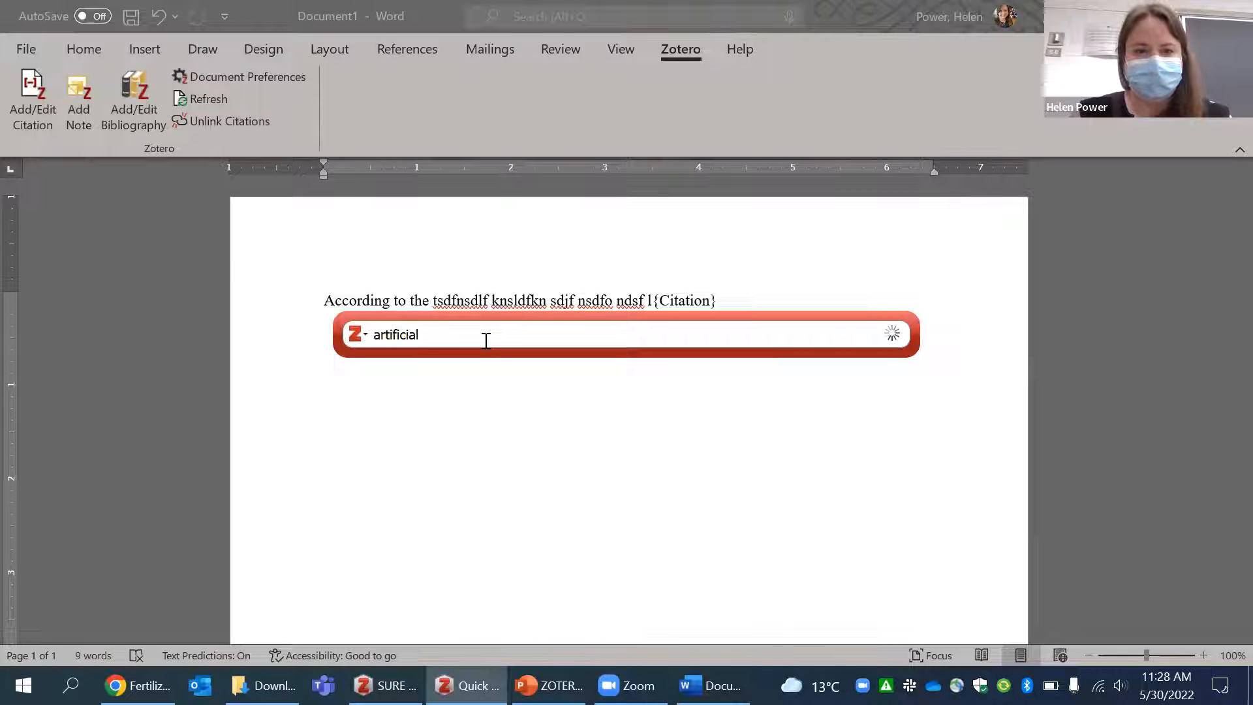
text( intelligence)
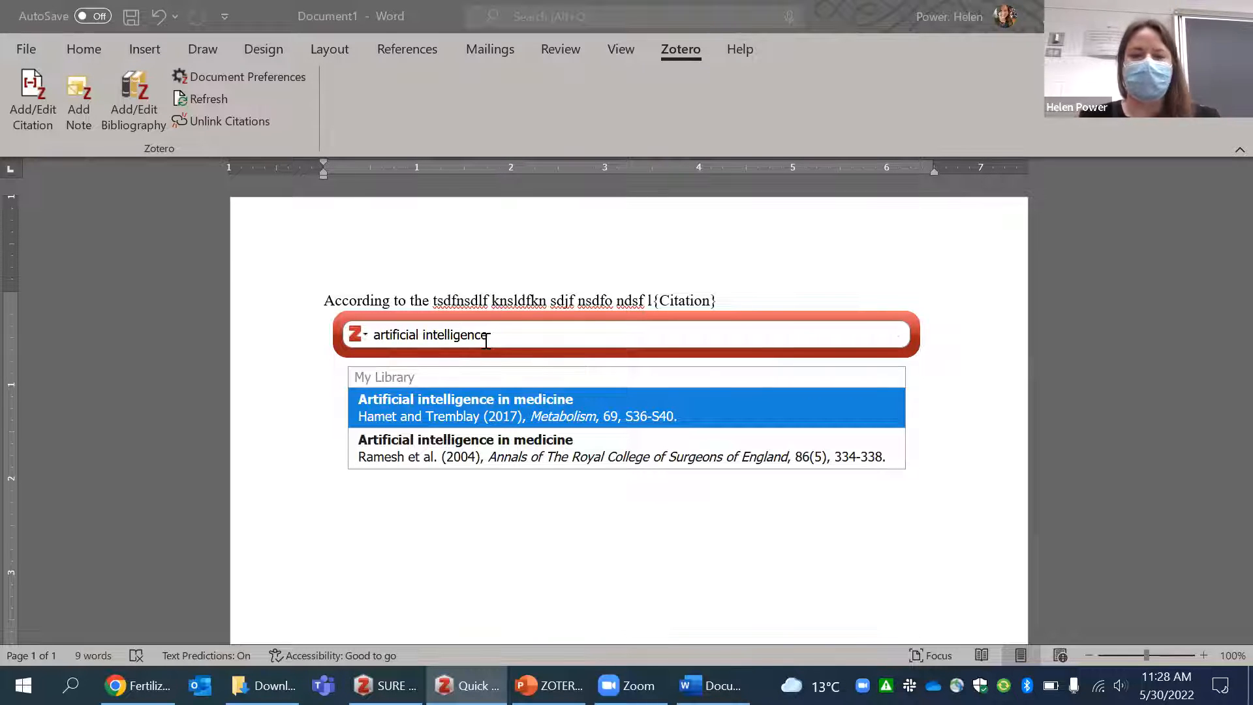
click(433, 415)
key(Return)
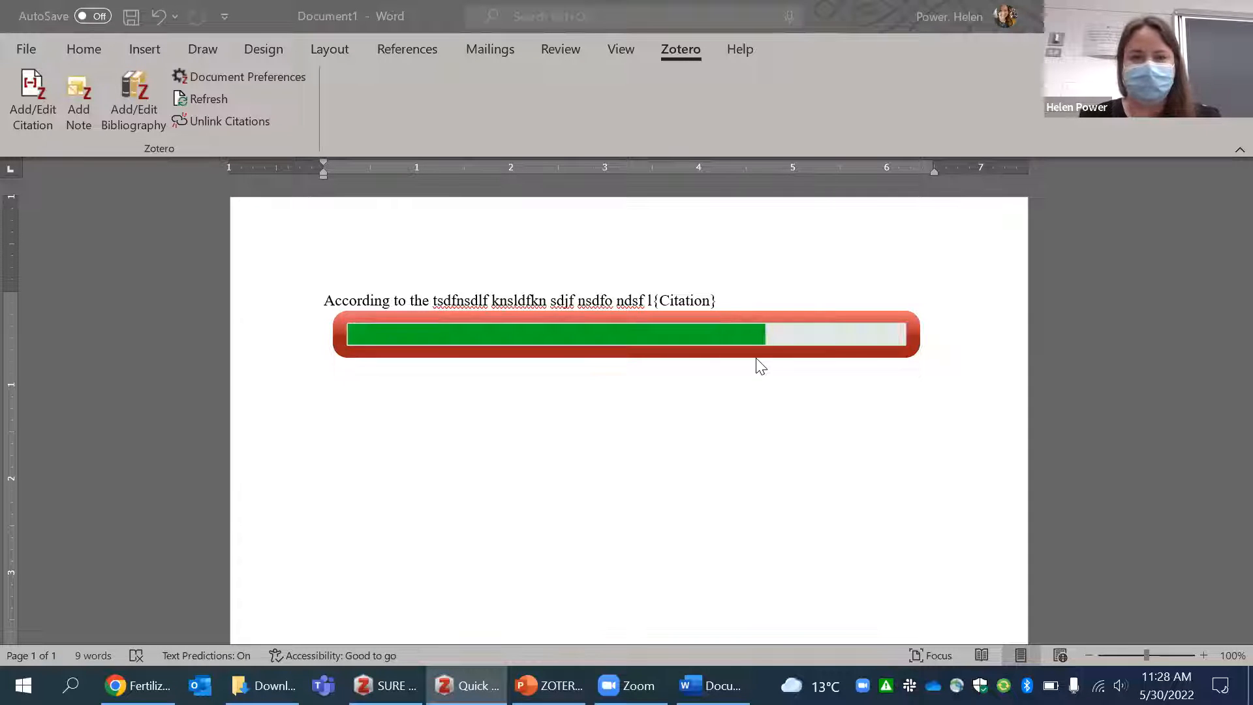
Add ". Jdflsjdf sdf" after the 2017 citation and start a new line below it.
click(651, 299)
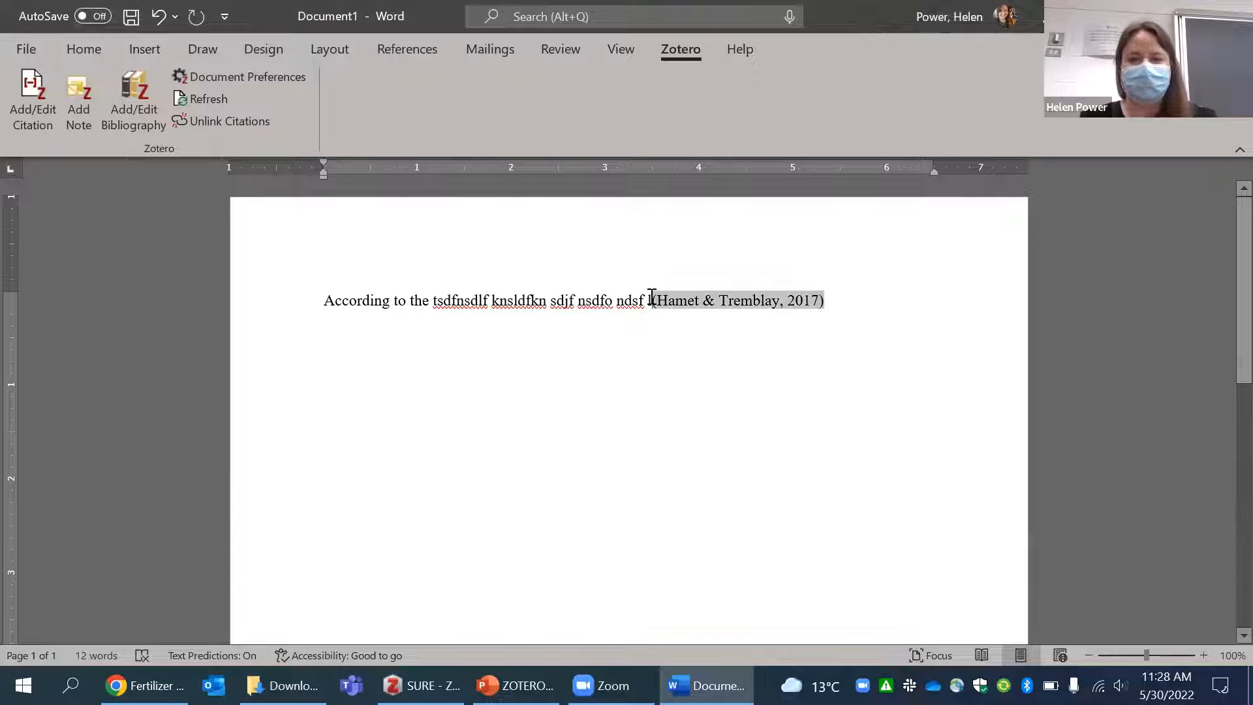
click(850, 302)
text(. Jdflsjdf sdf)
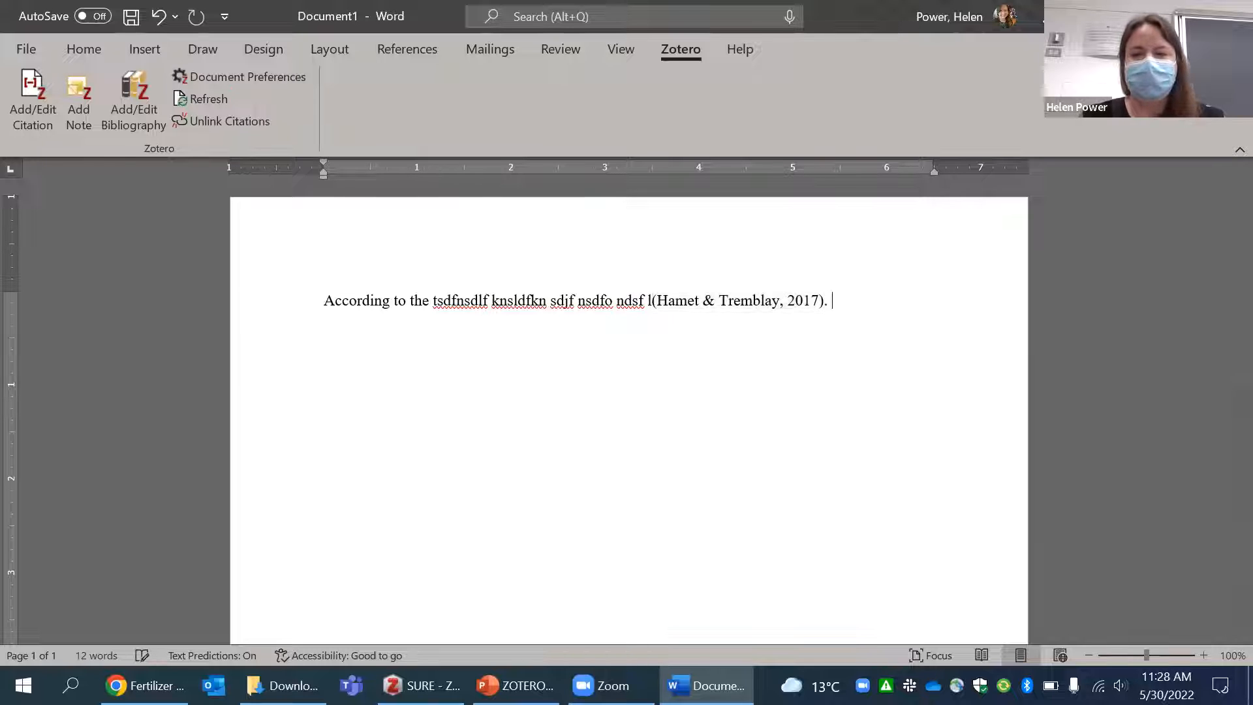
click(779, 301)
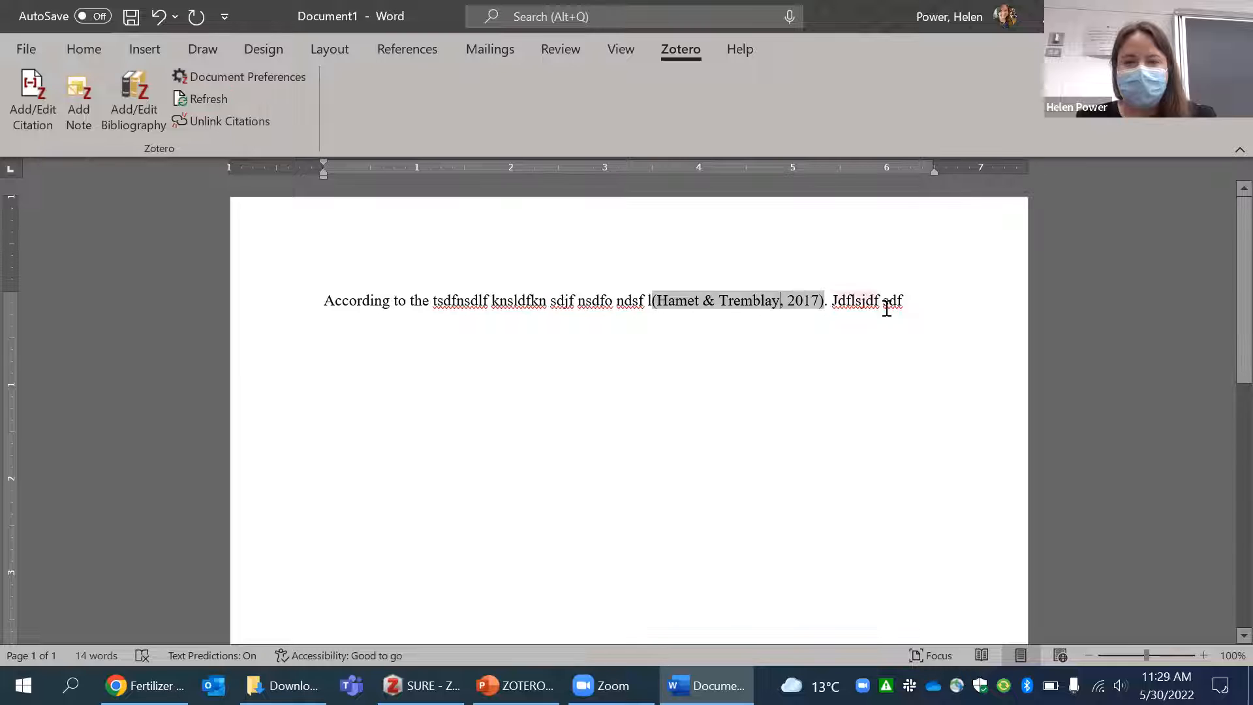
click(936, 308)
key(Return)
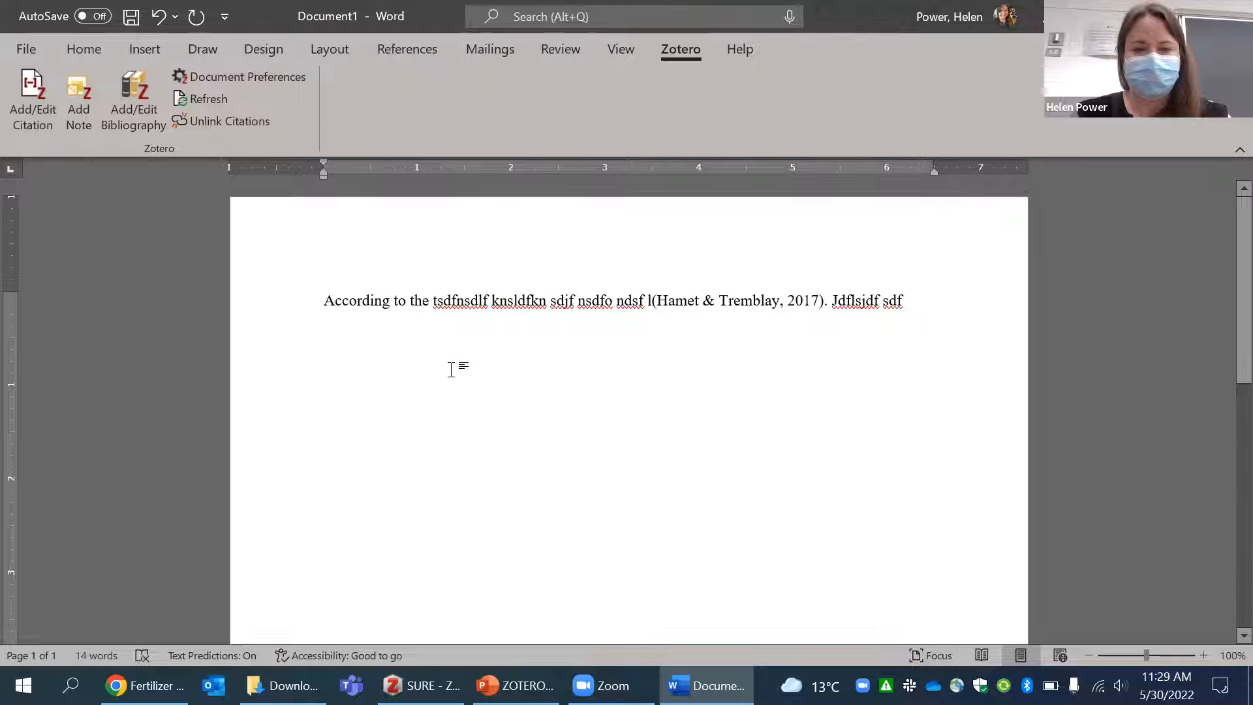
Write "According to" and insert the 2004 Annals of The Royal College of Surgeons of England article "Artificial intelligence in medicine" as a Zotero citation.
text(According)
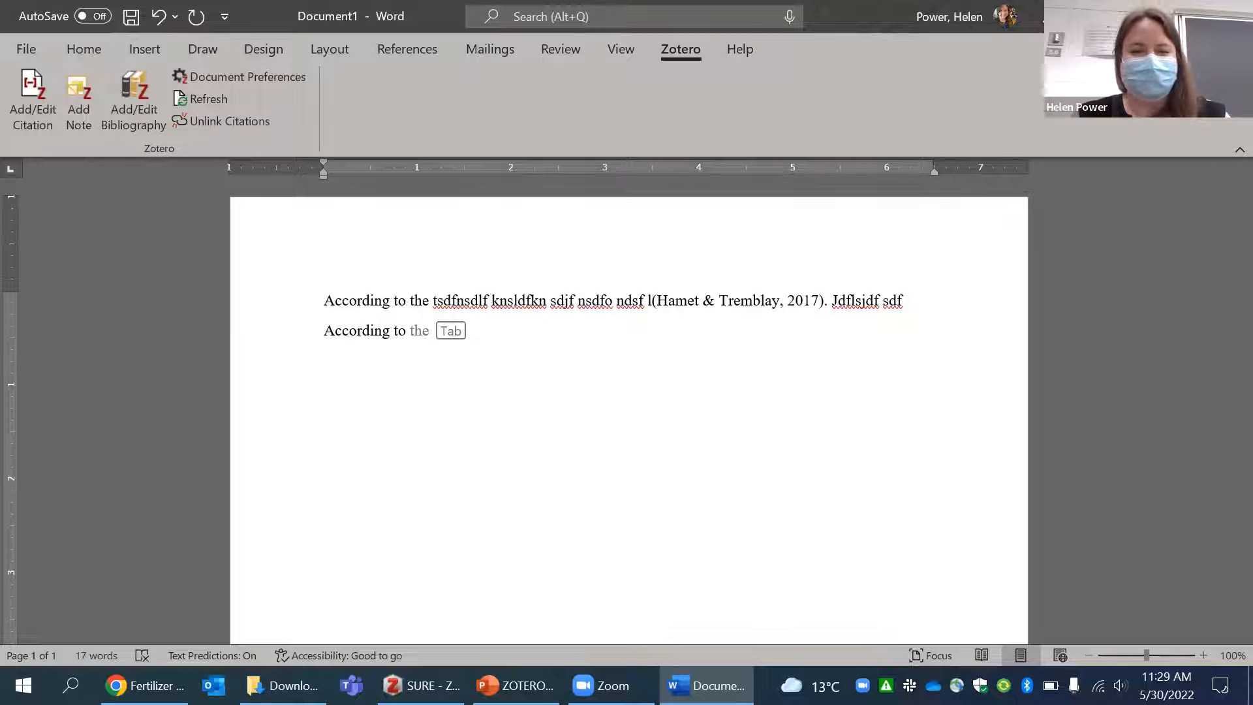
text( to)
click(32, 97)
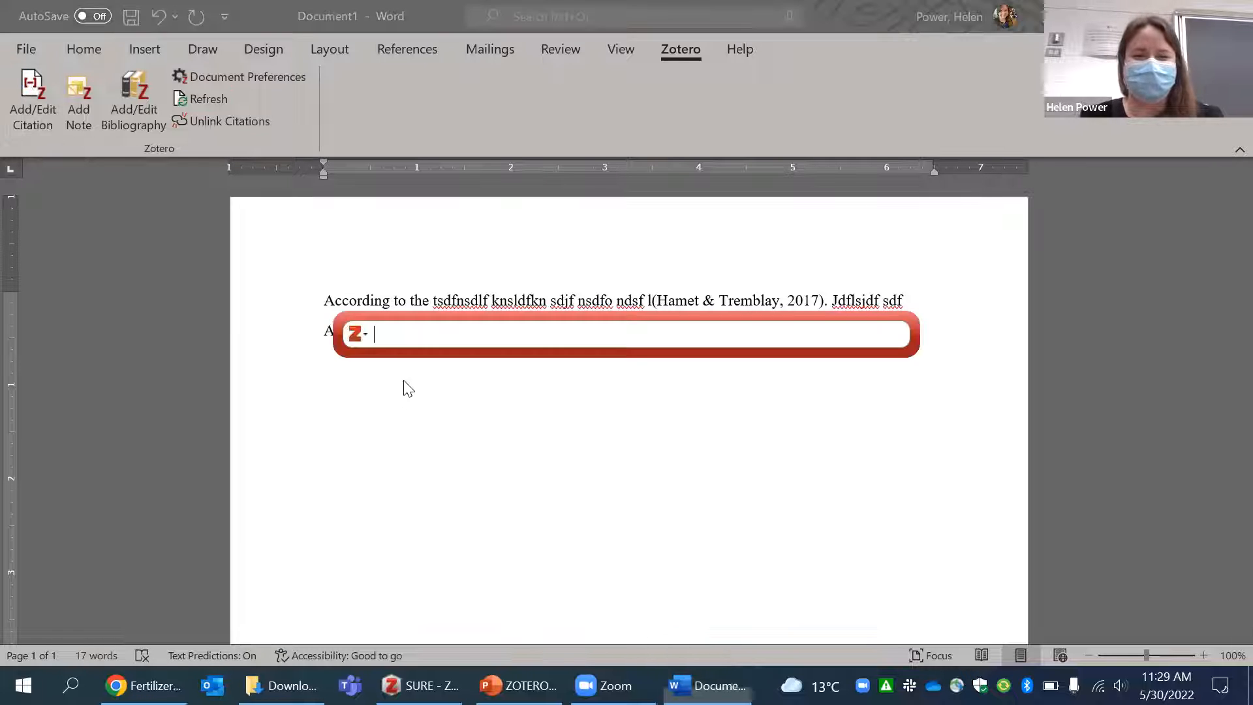
text(artifiicla)
key(BackSpace)
key(BackSpace)
key(BackSpace)
key(BackSpace)
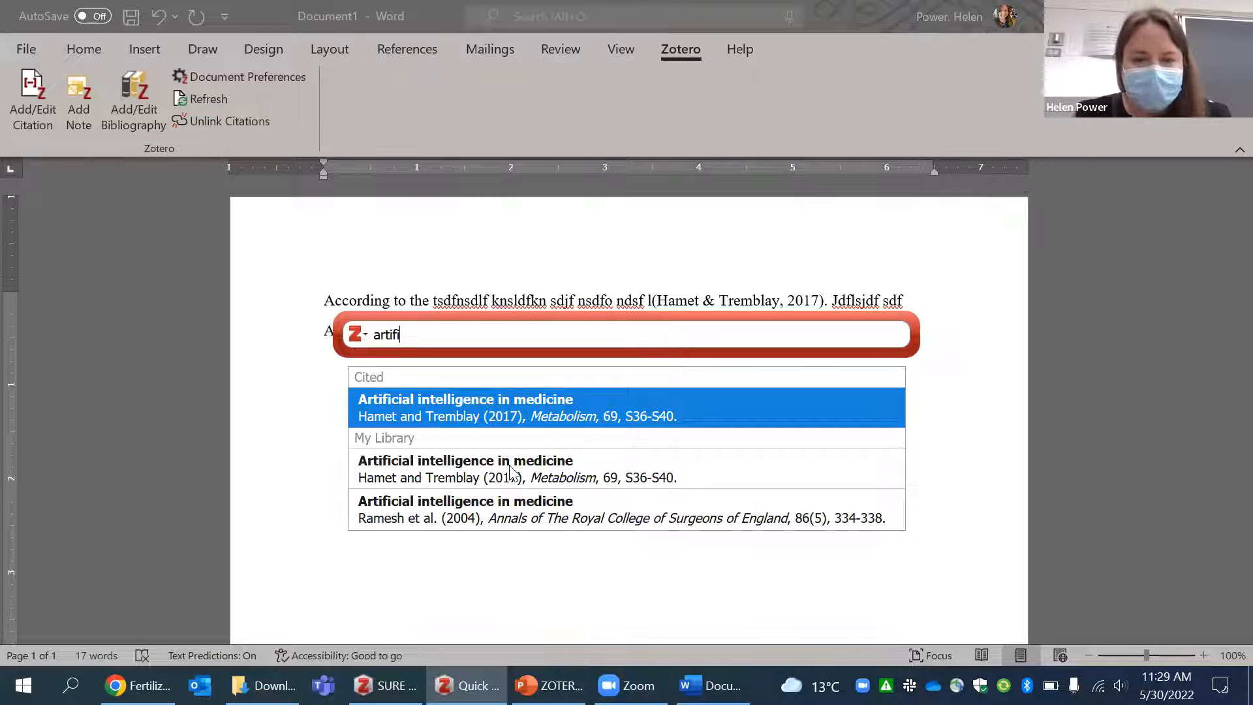
click(430, 515)
key(Return)
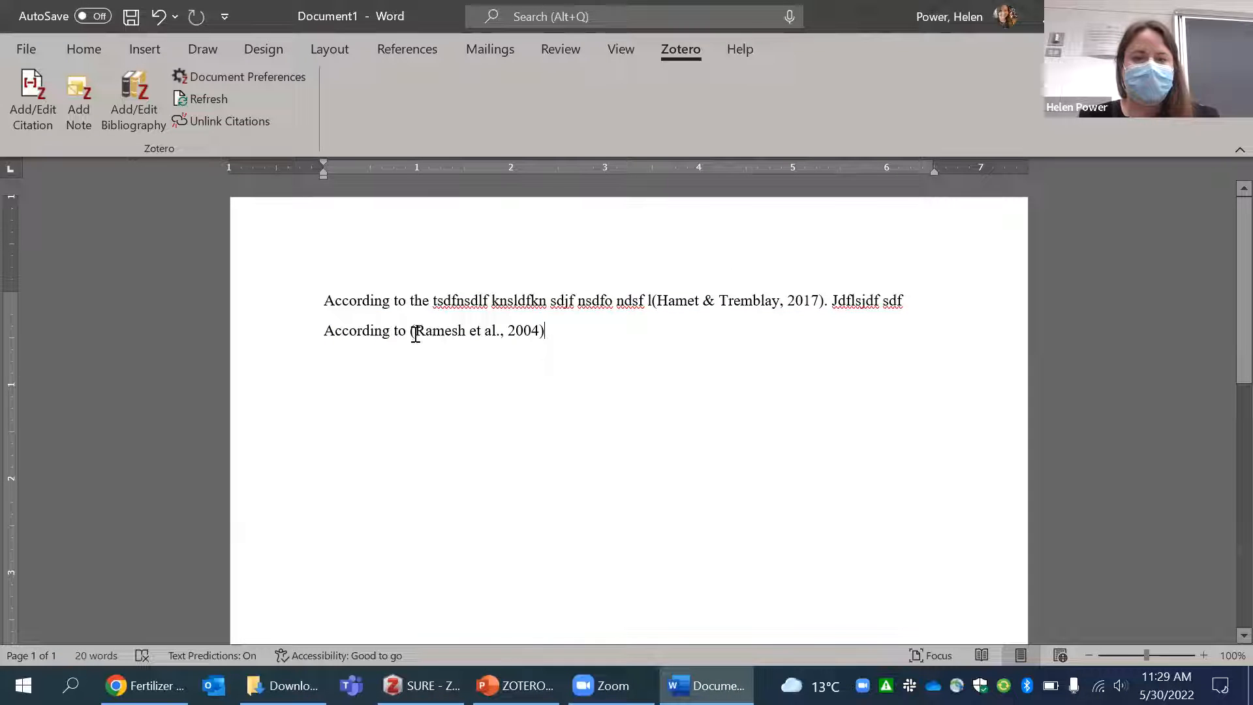
Edit the 2004 citation's text into narrative form, with only the year in parentheses and no comma after the authors.
click(417, 332)
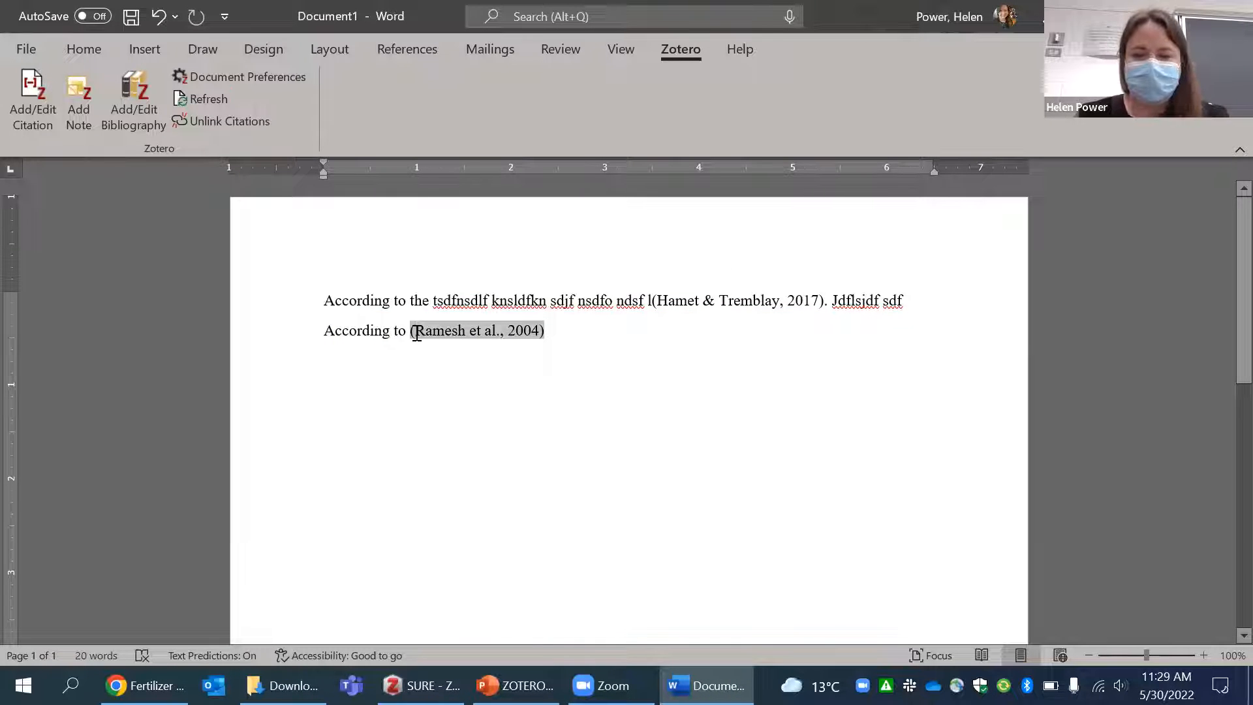
key(BackSpace)
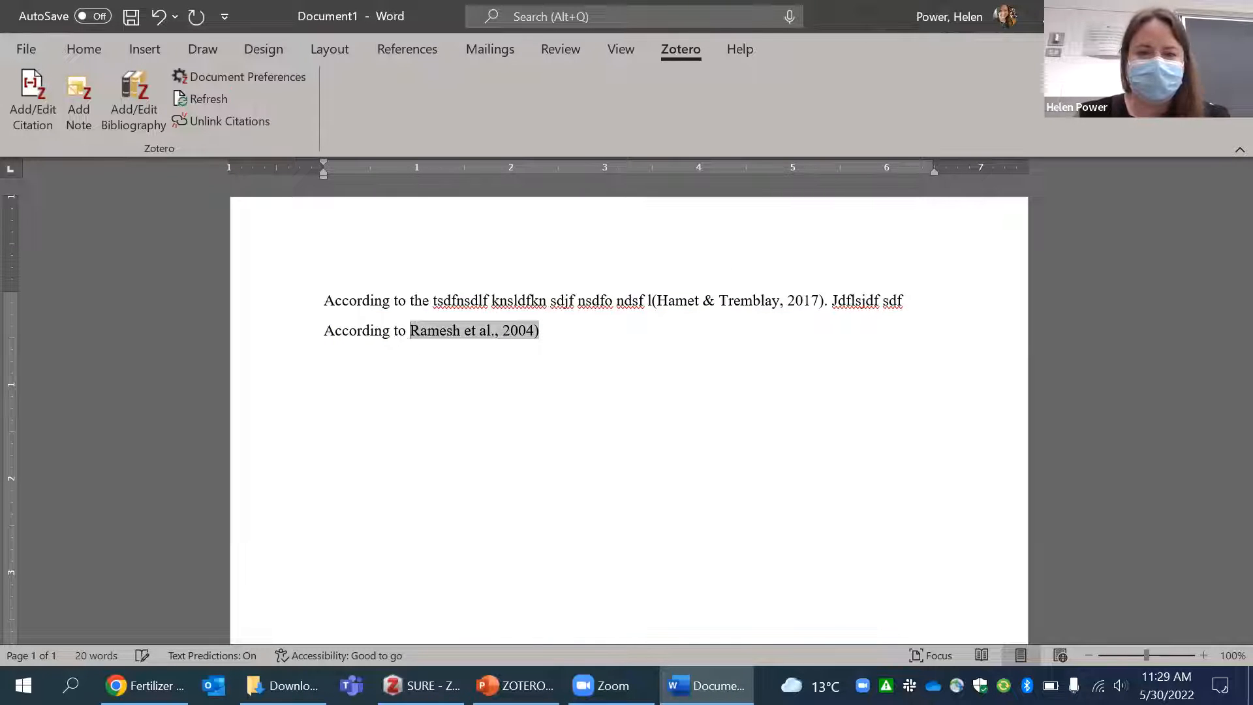
click(506, 331)
key(BackSpace)
key(BackSpace)
text(()
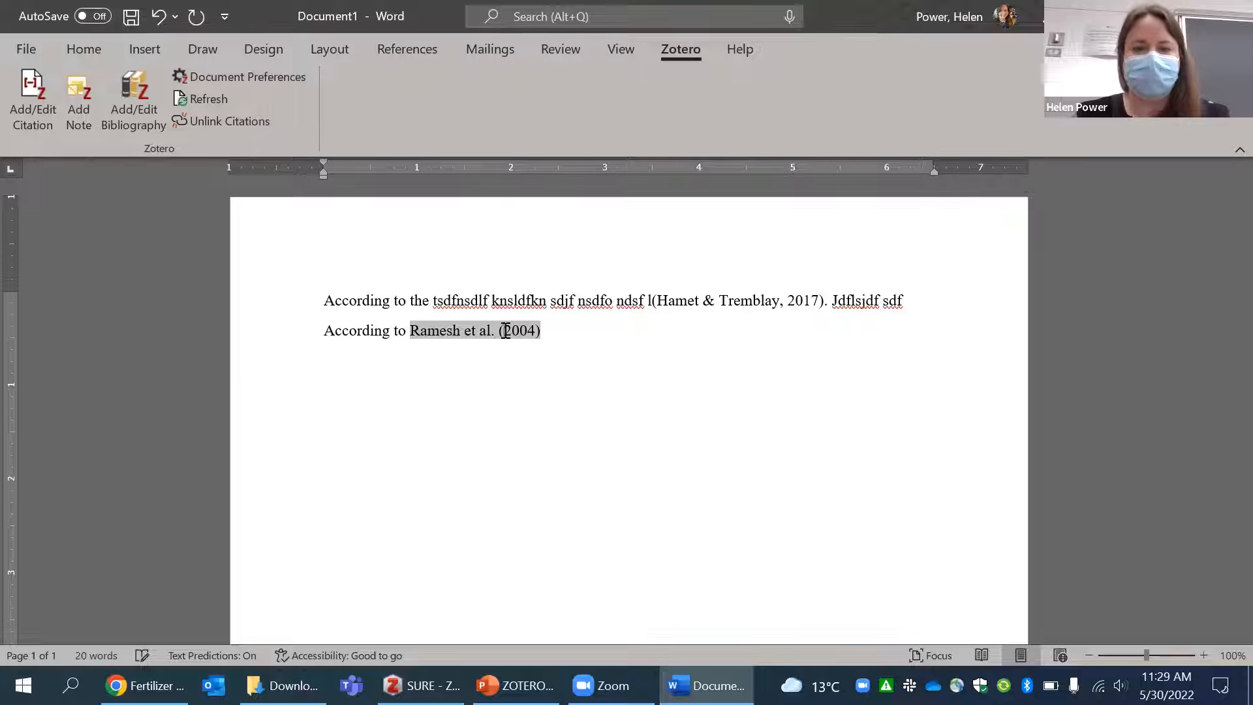
Add "25 %" after the 2004 citation.
click(656, 346)
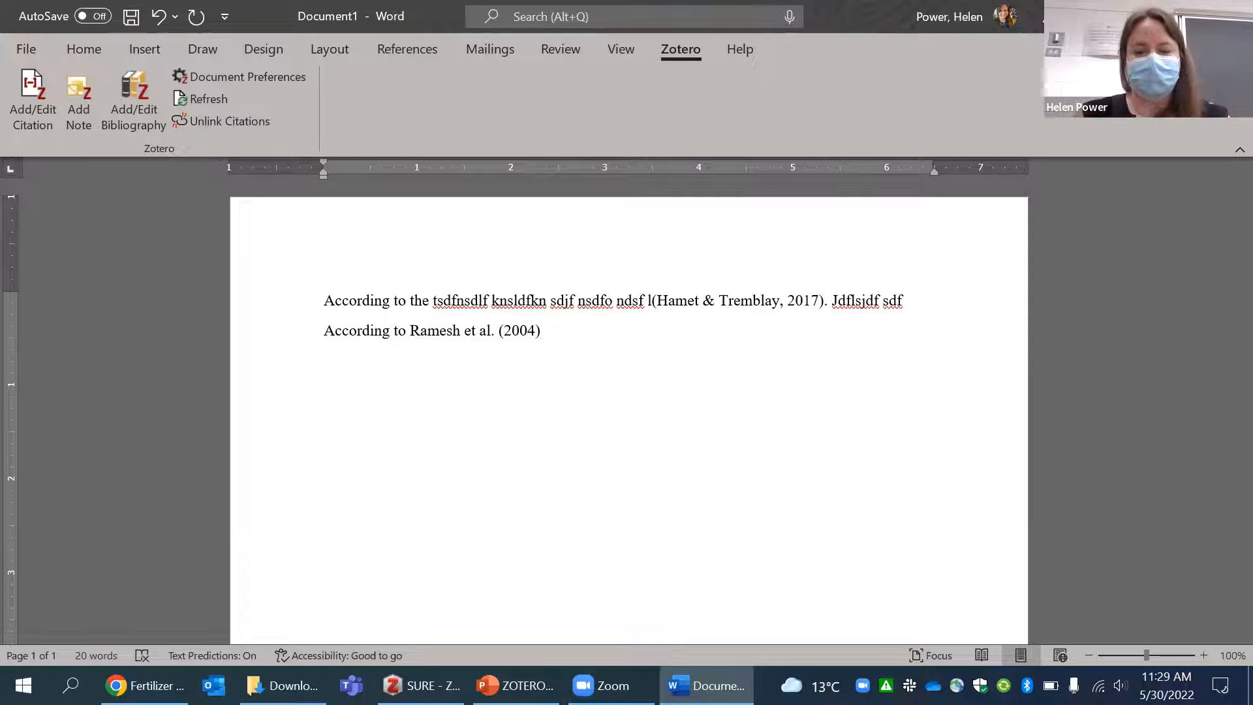
text(25 5)
key(BackSpace)
key(BackSpace)
text(%)
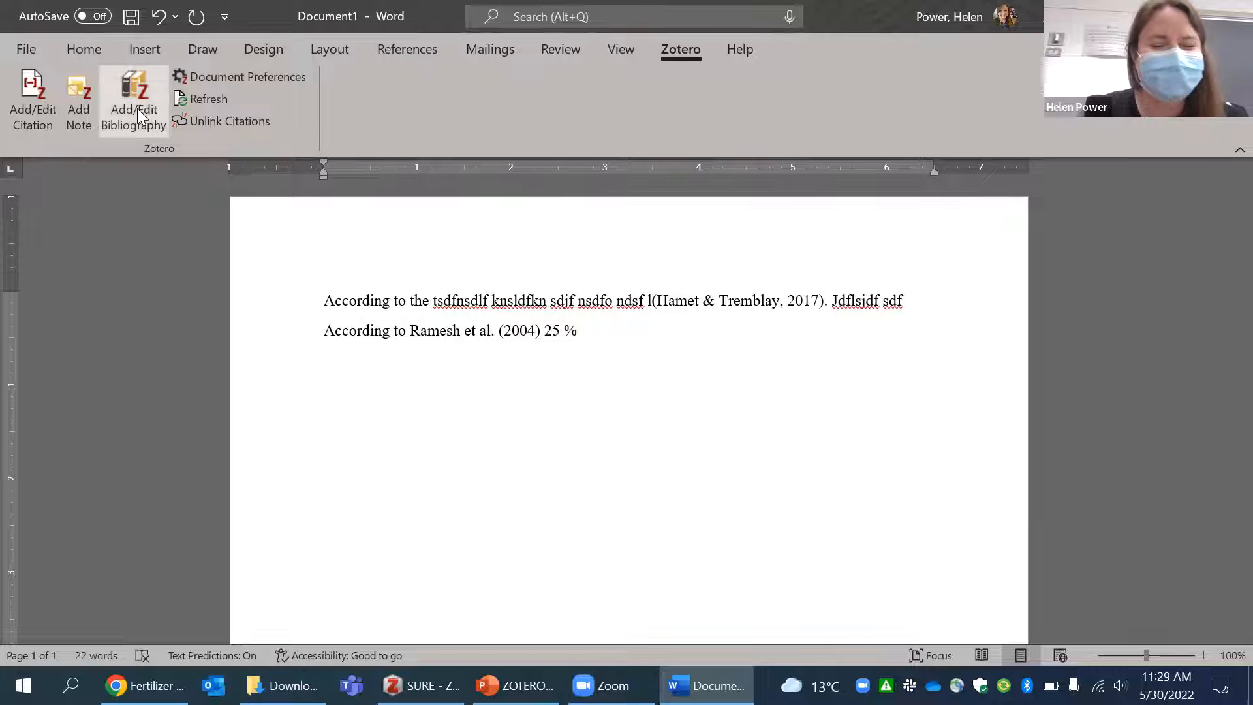
Add a "References" line a few lines below the text and insert the Zotero bibliography under it.
key(Return)
key(Return)
key(Return)
text(References)
key(Return)
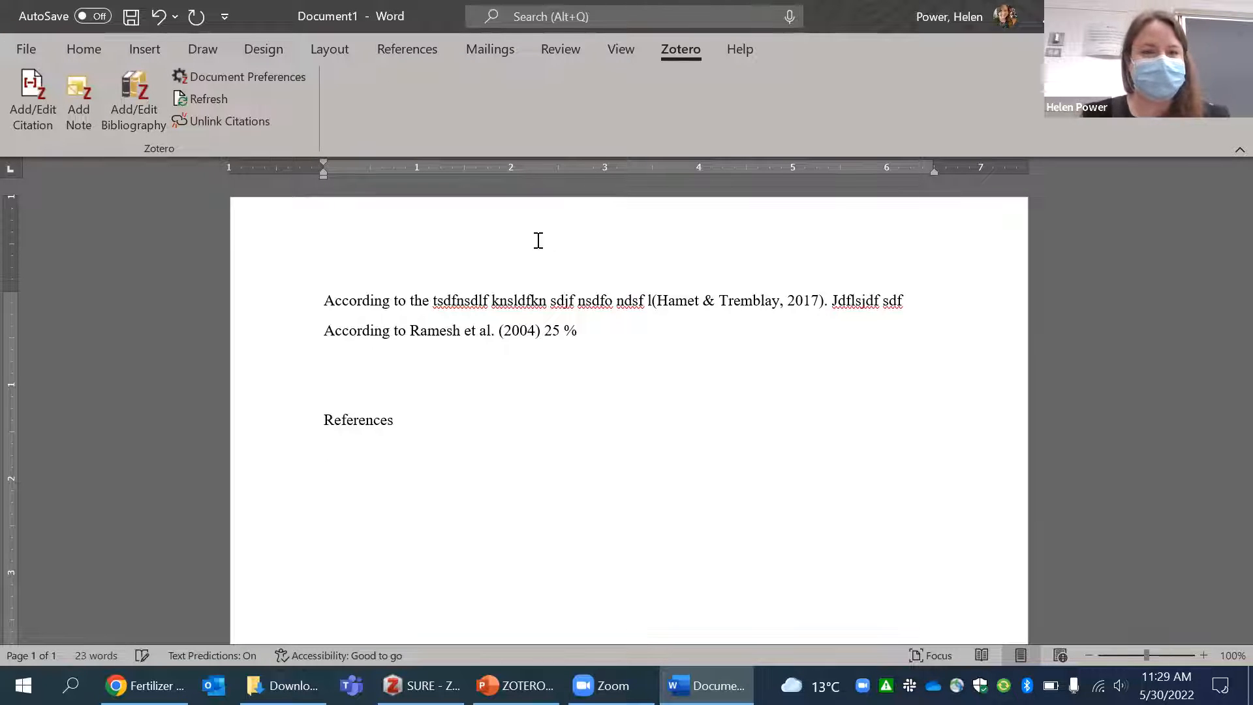
click(147, 123)
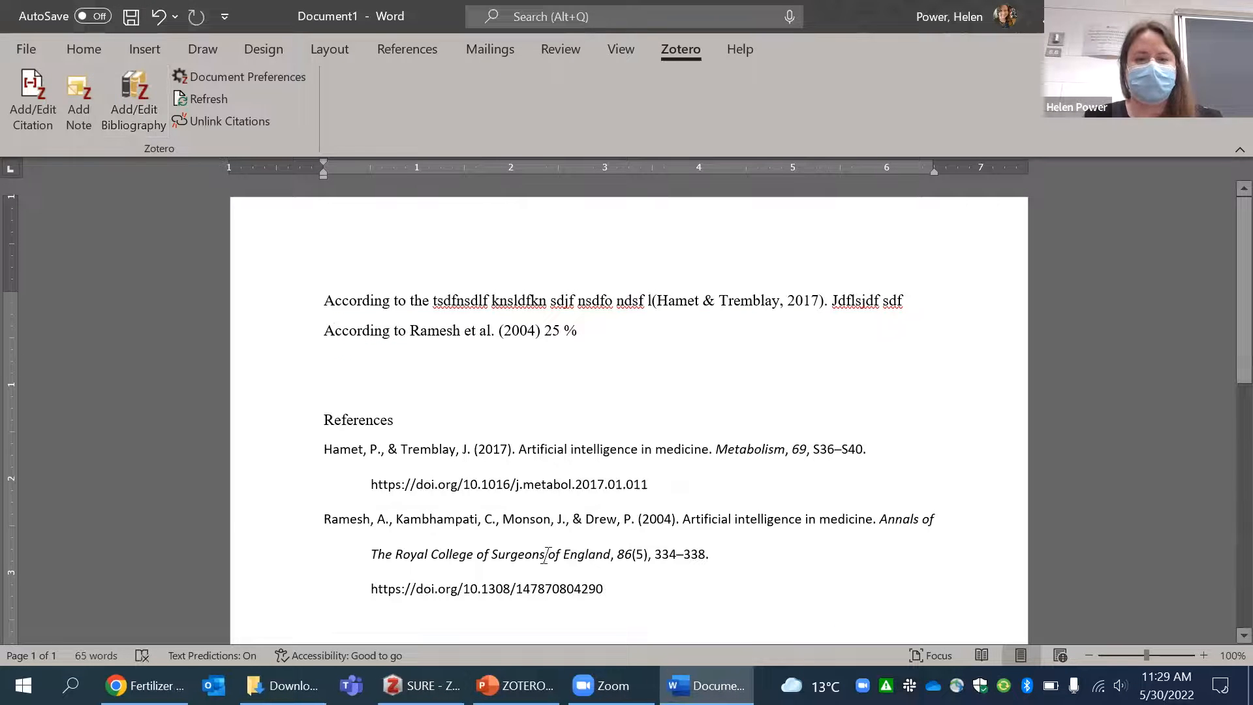
click(714, 298)
click(501, 334)
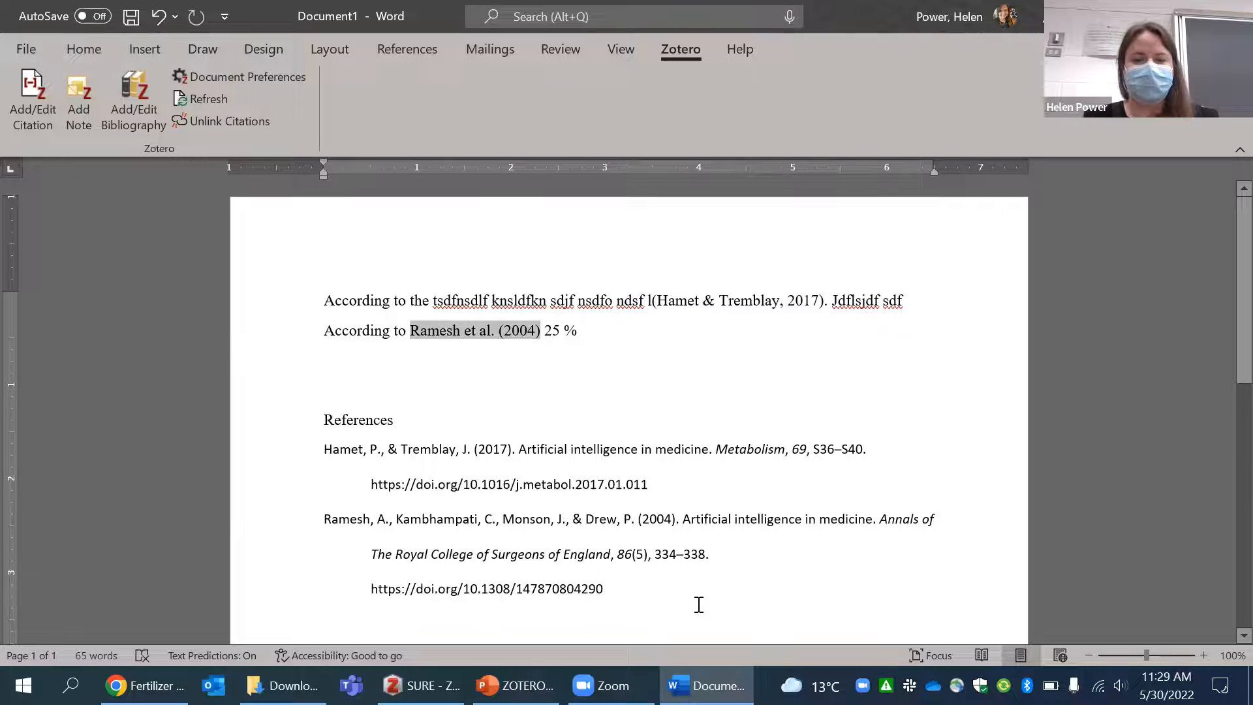
scroll(698, 605, down, 1)
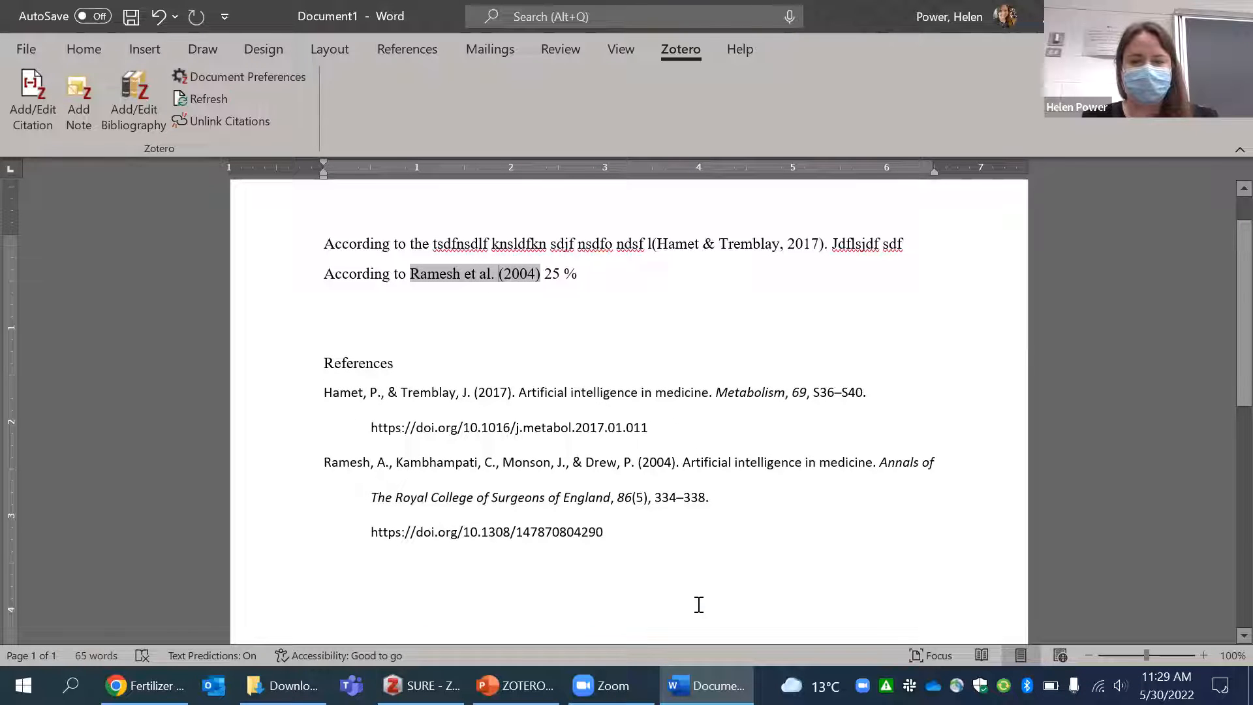
click(771, 577)
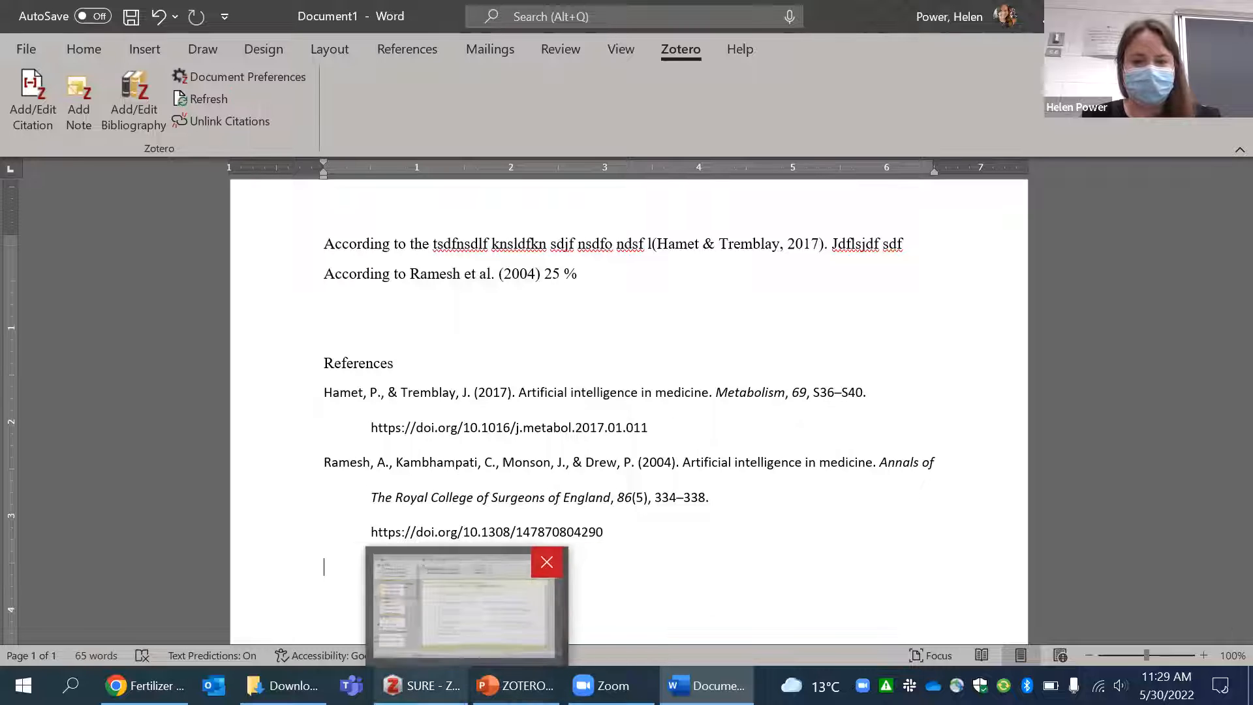
Switch to Zotero and set the volume of the 2004 "Artificial intelligence in medicine" article to 90.
click(421, 685)
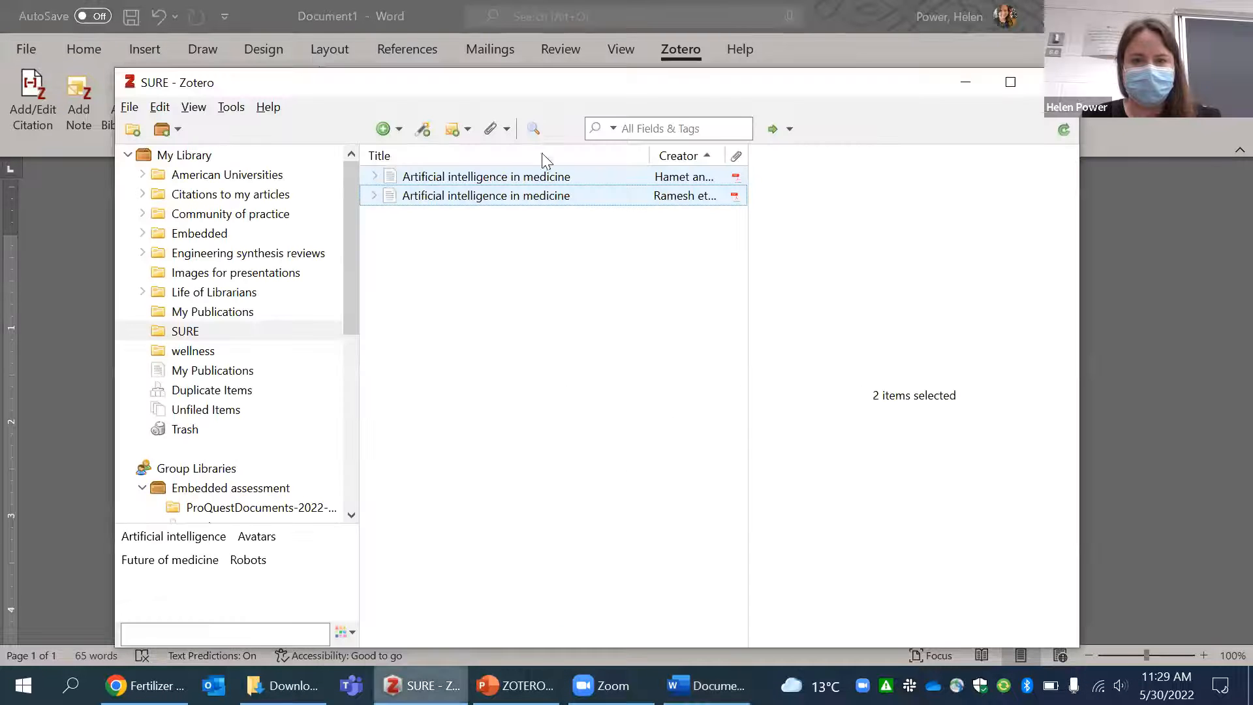
click(484, 195)
click(864, 236)
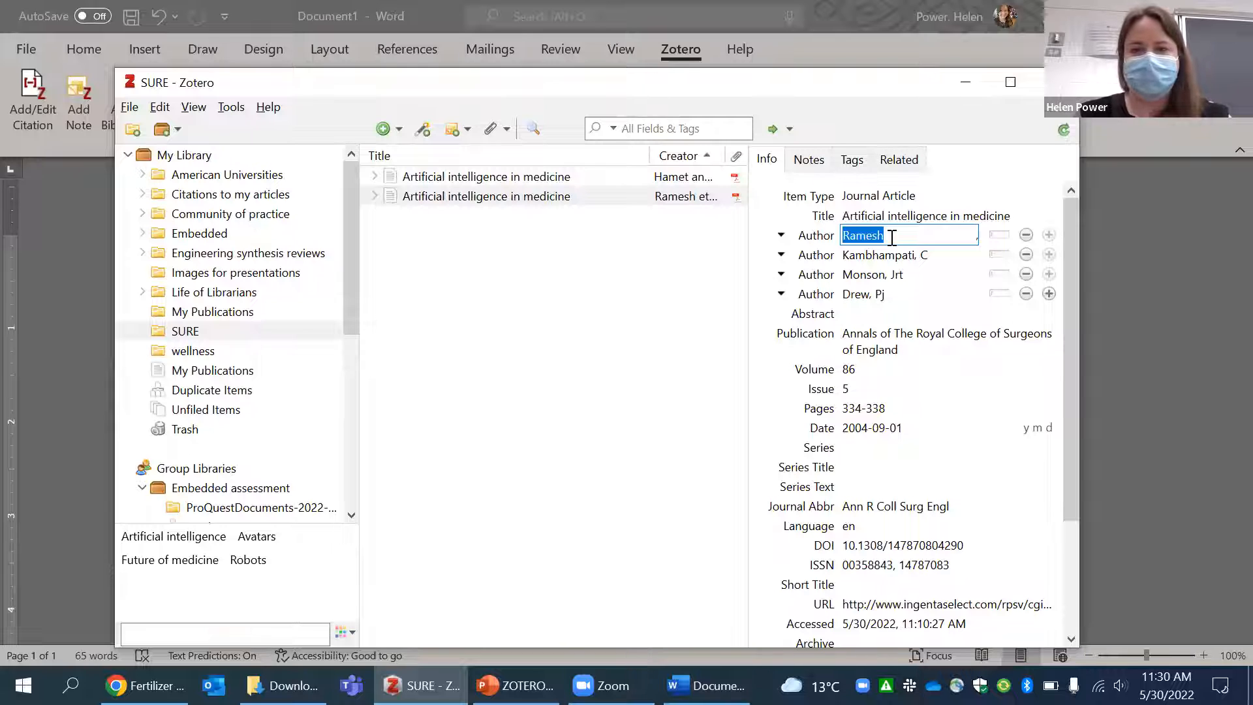
click(846, 371)
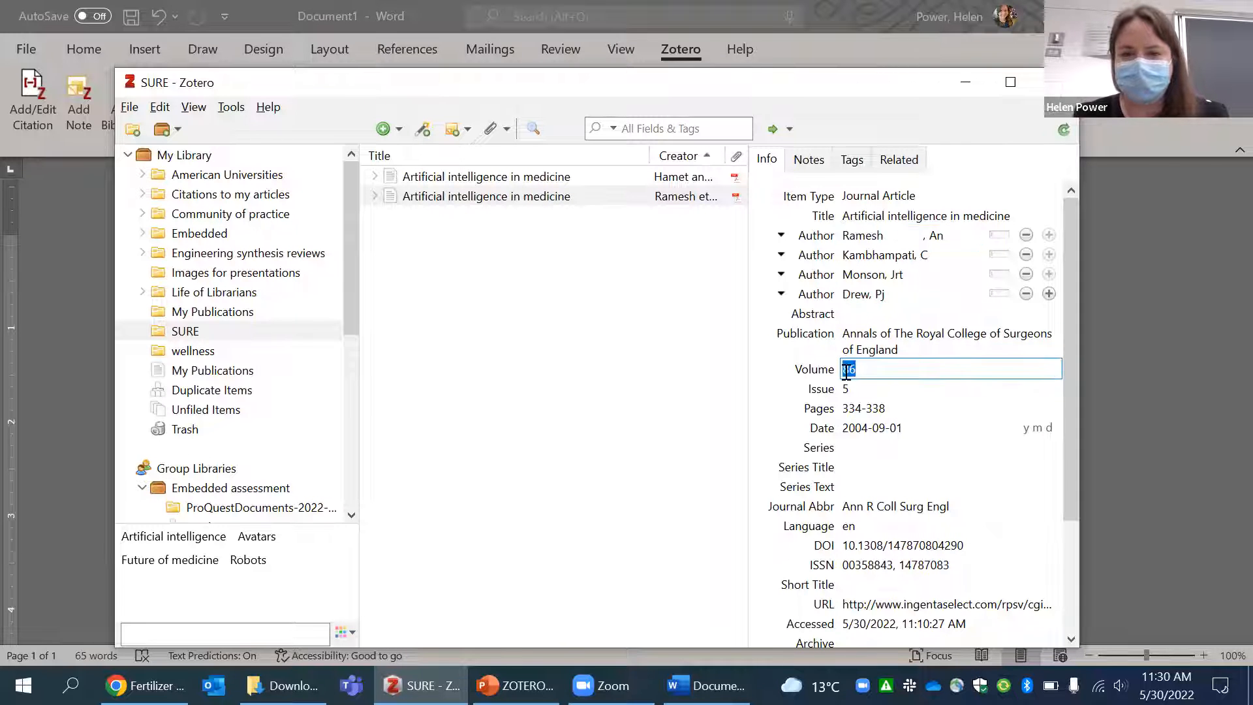
text(90)
key(Return)
Return to the Word document and refresh its Zotero references, keeping the manual modifications to the 2004 citation.
click(1128, 329)
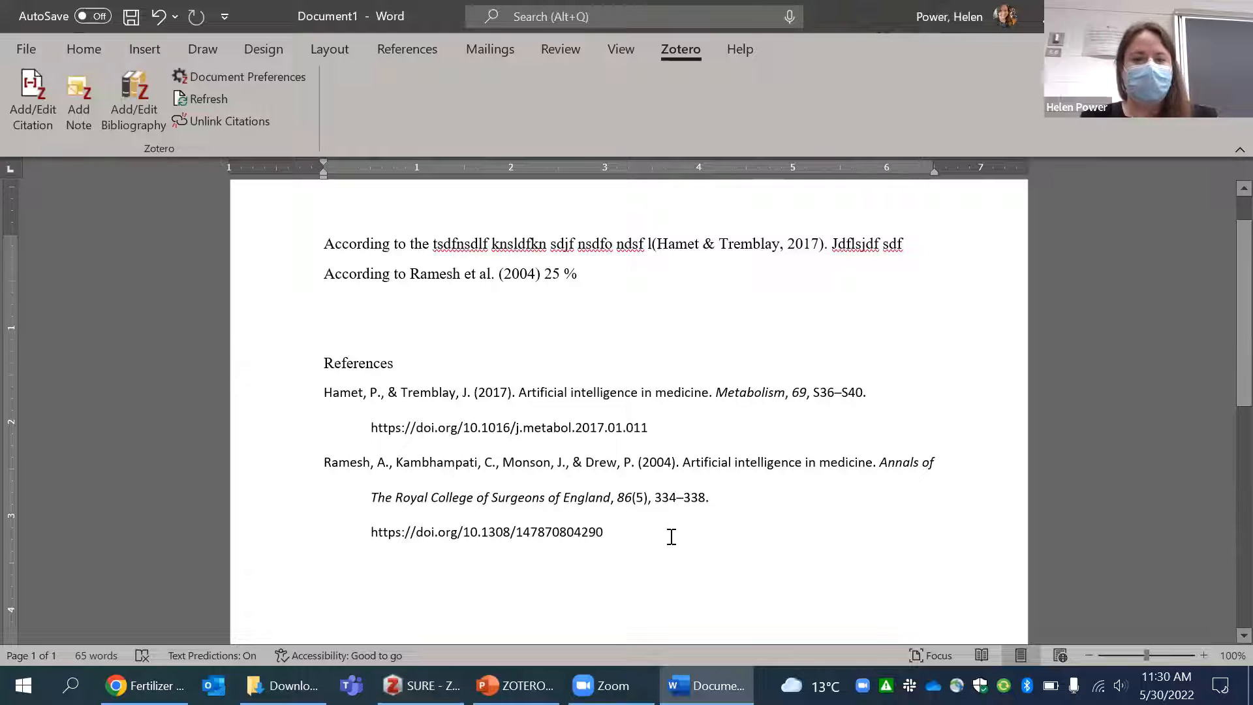
click(208, 98)
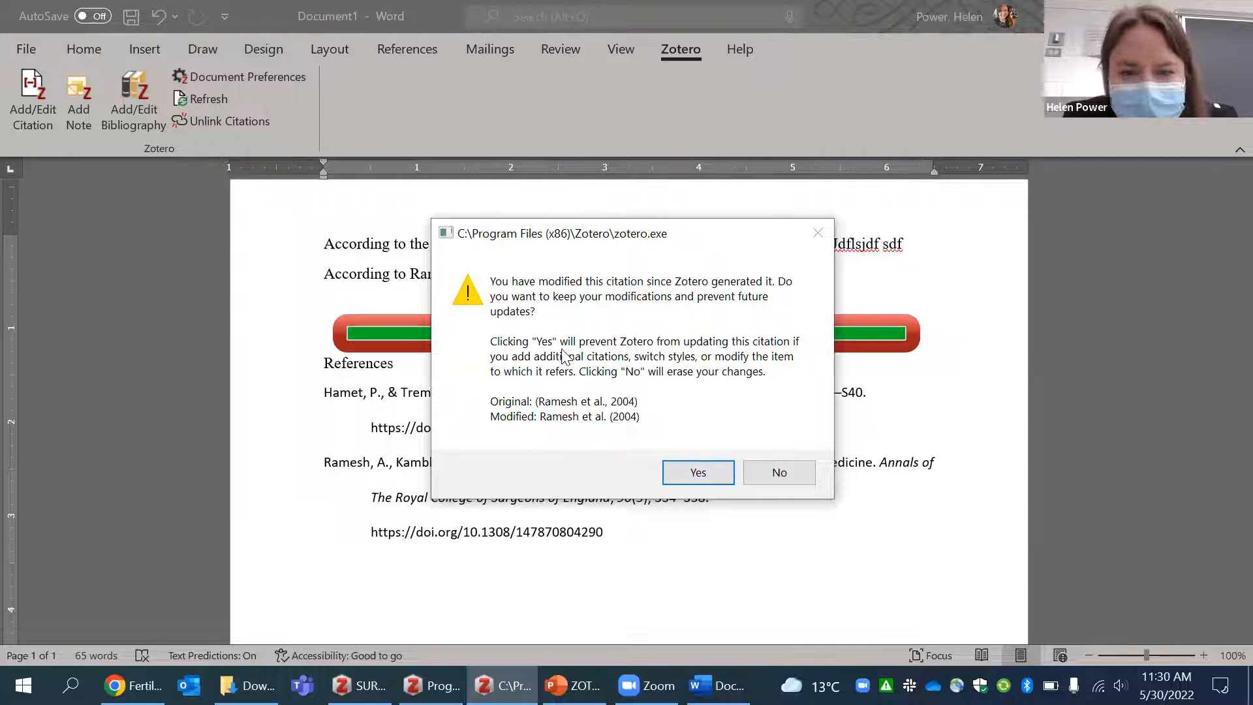
click(697, 474)
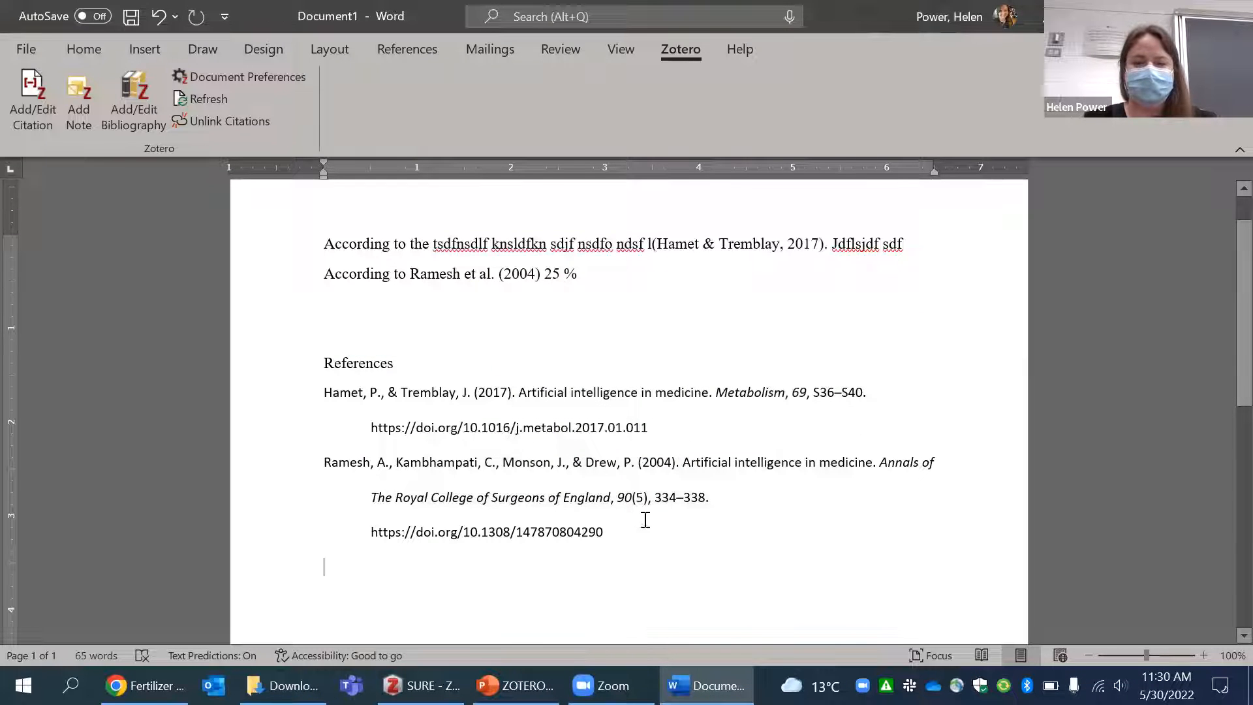
drag(610, 499, 642, 500)
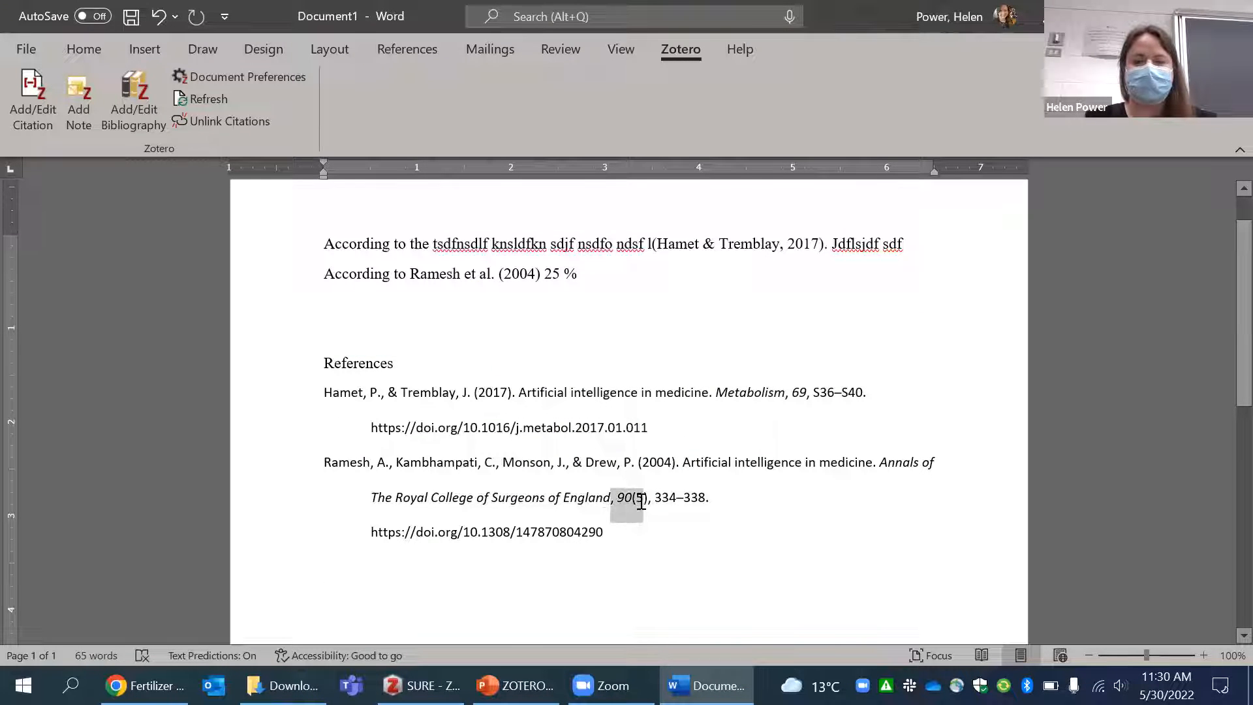
click(642, 501)
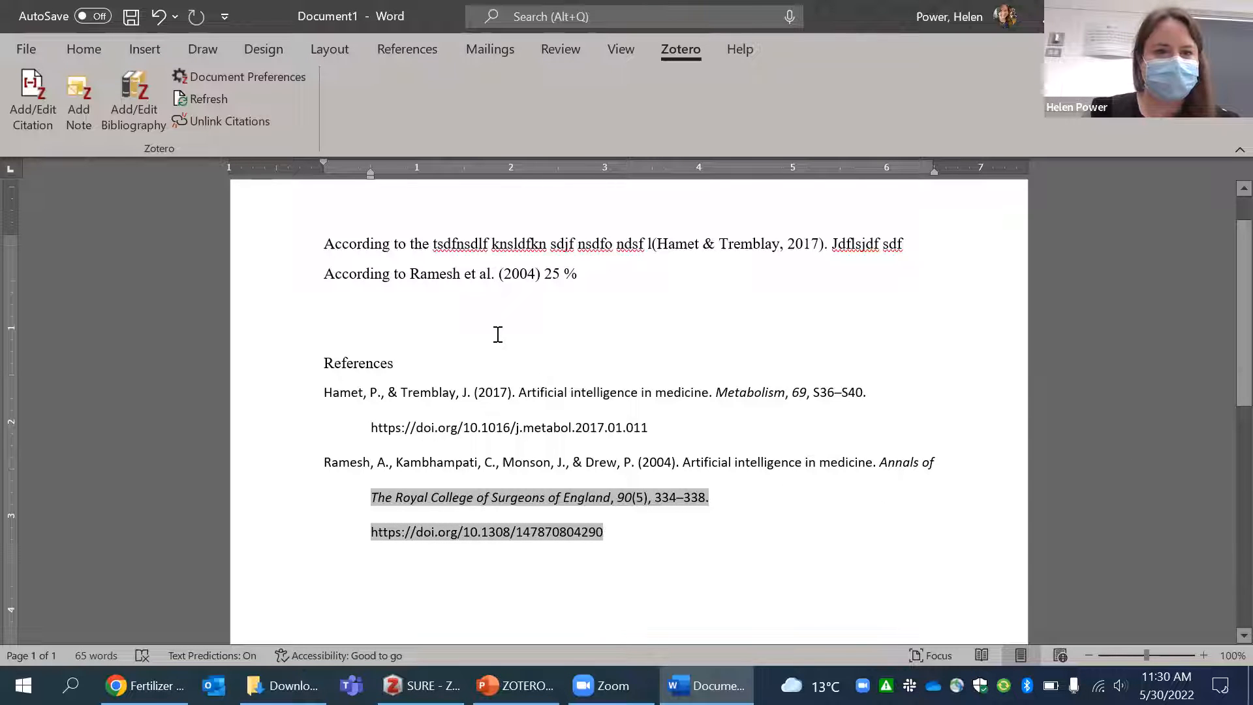
Insert another empty line above the "References" line.
click(497, 333)
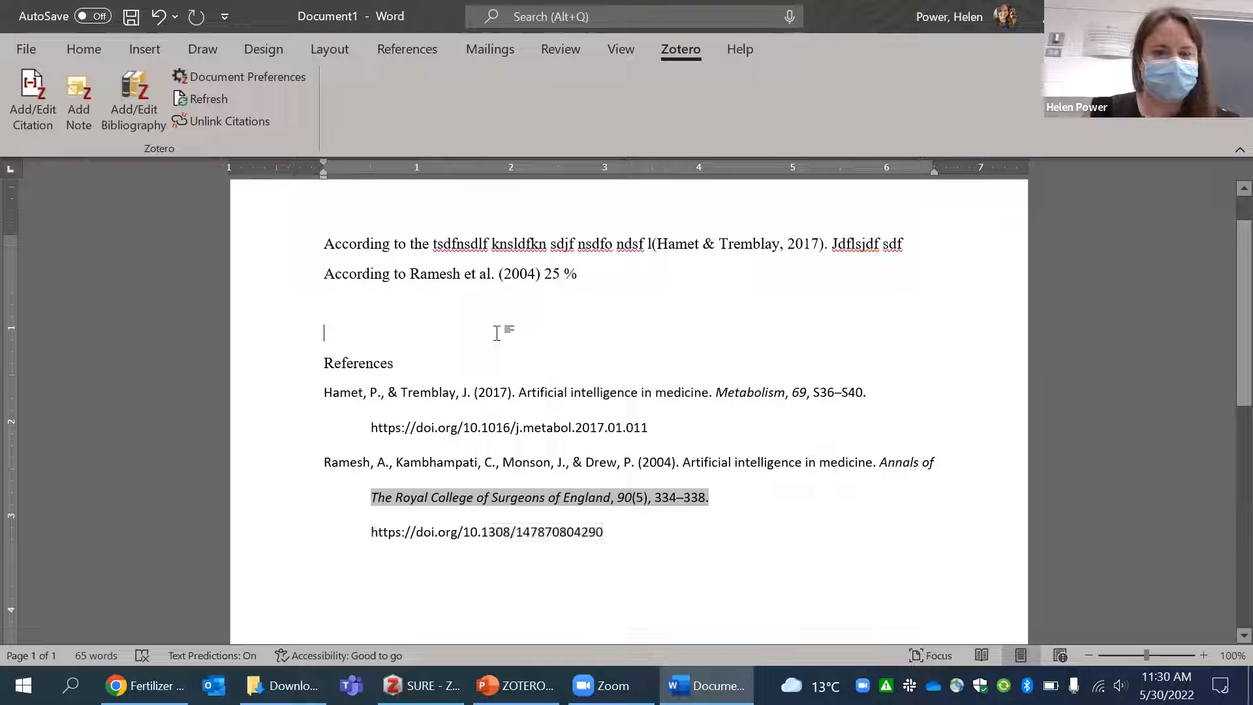
scroll(497, 333, down, 1)
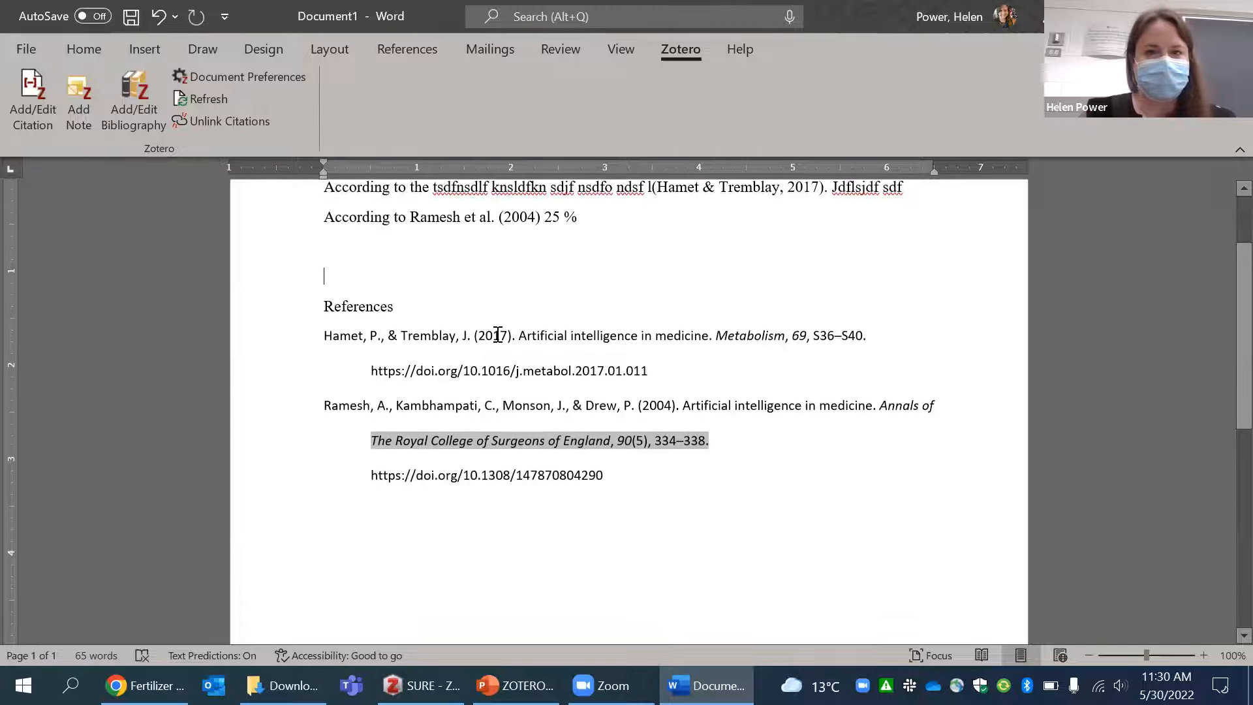
scroll(497, 333, up, 1)
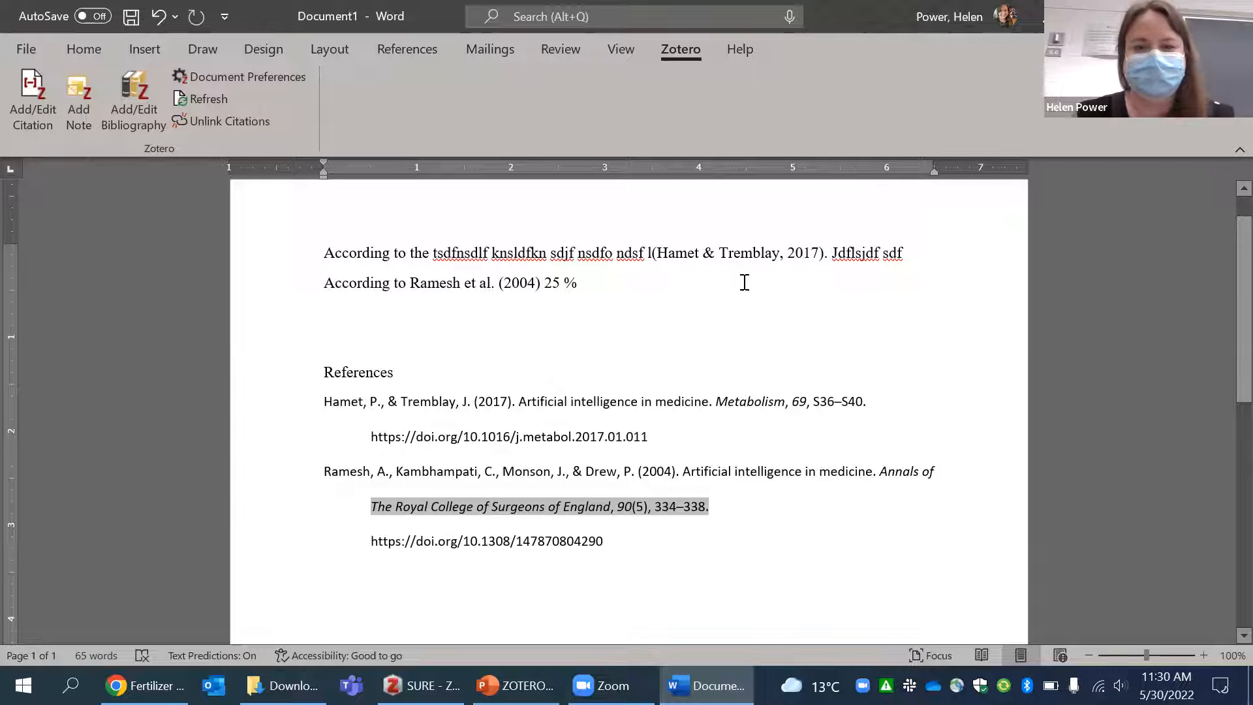
key(Return)
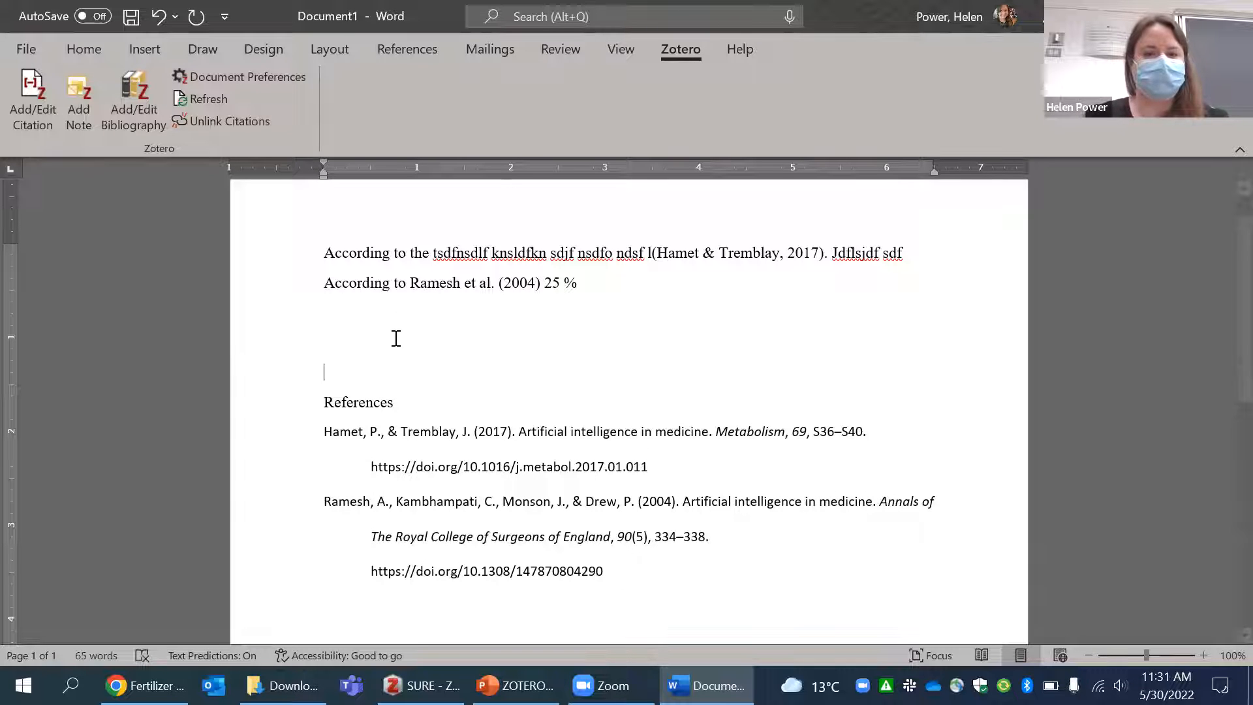
Apply the Heading 1 style to the "References" line.
drag(324, 254, 652, 409)
key(ctrl+a)
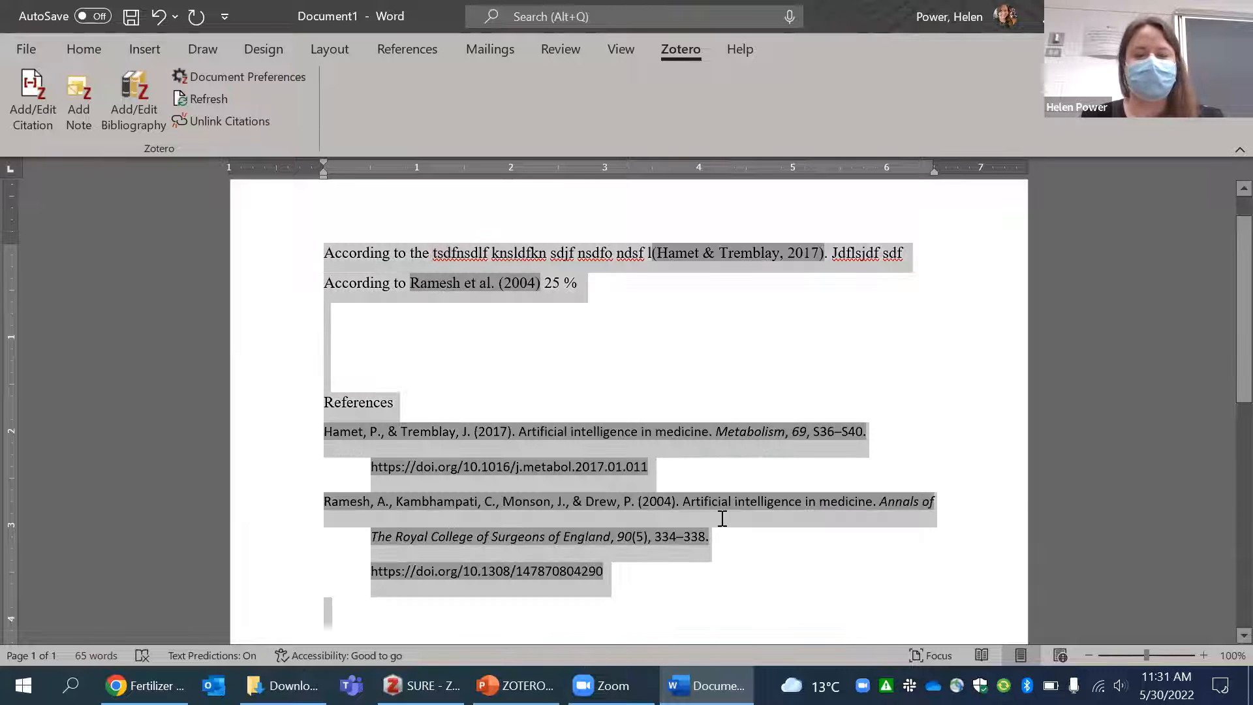
click(84, 49)
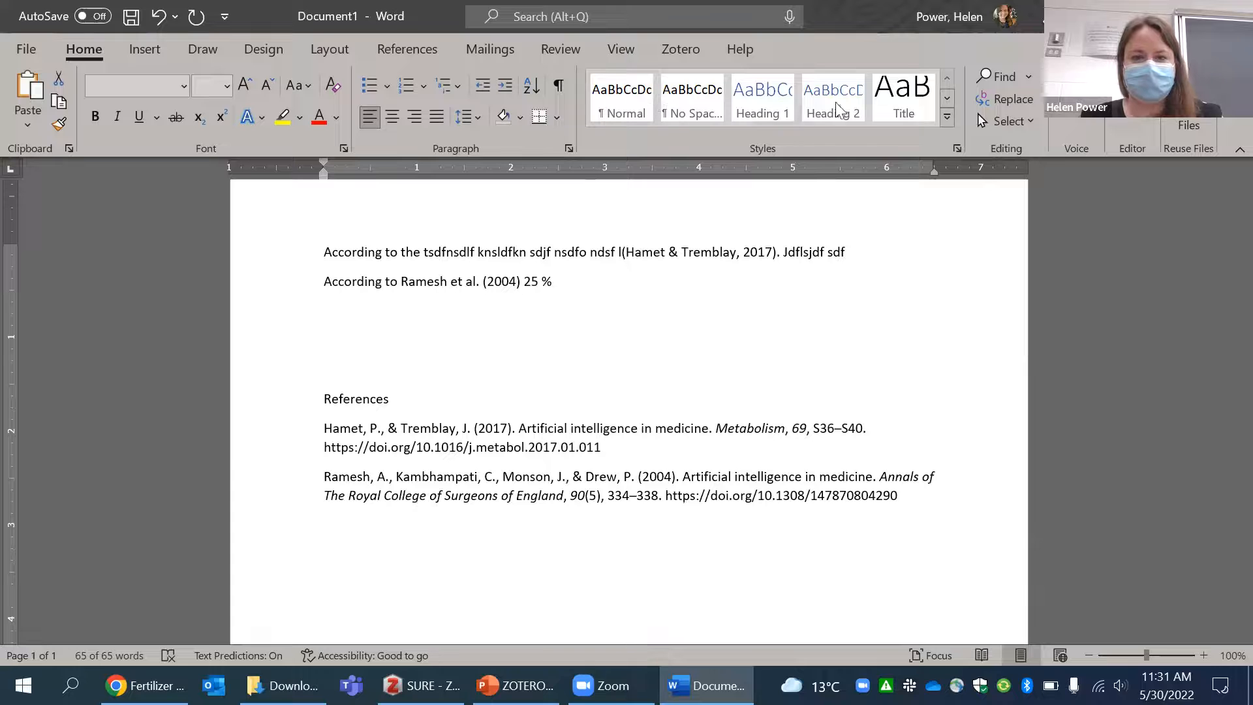
click(260, 409)
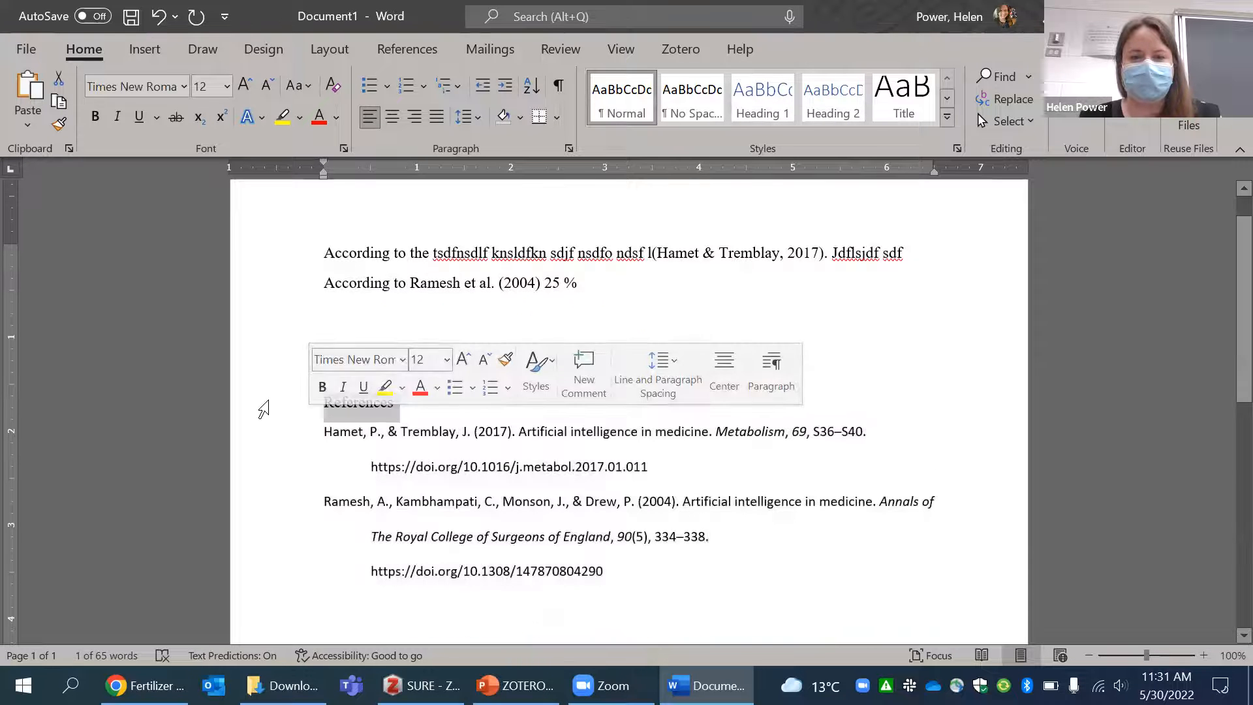
click(752, 112)
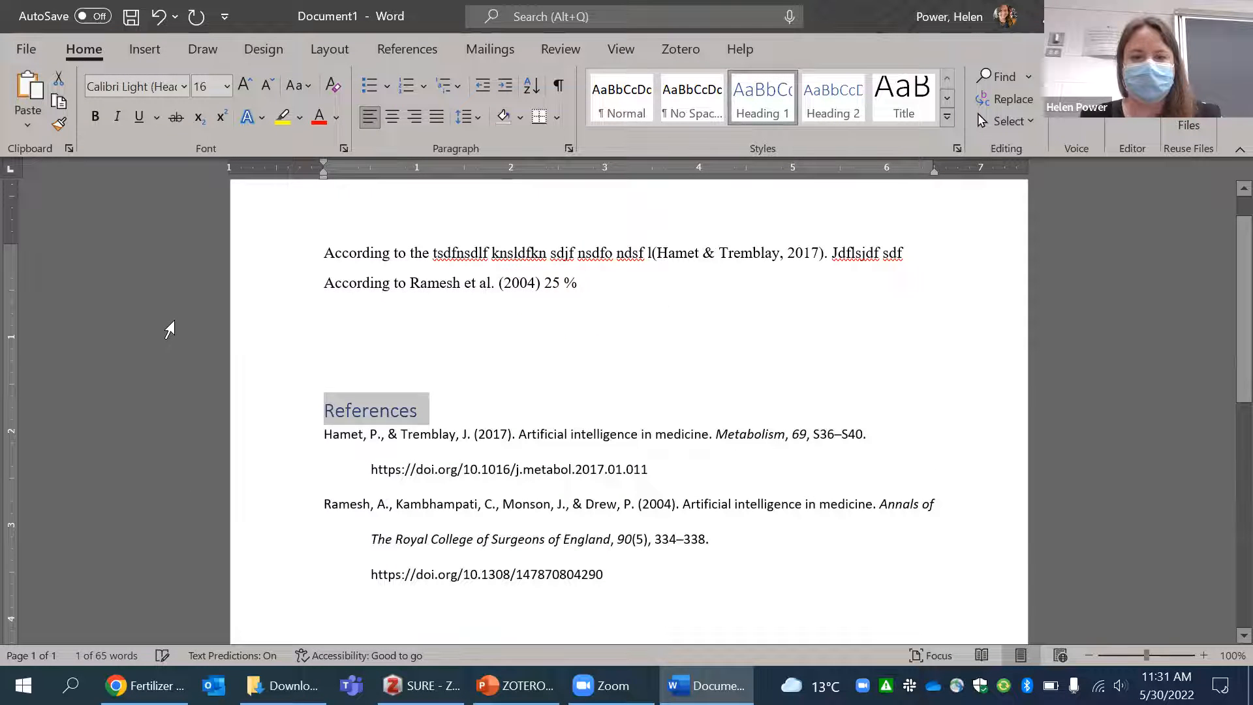
Set the line spacing of the bibliography entries under the "References" heading to Single.
click(503, 336)
drag(263, 229, 263, 287)
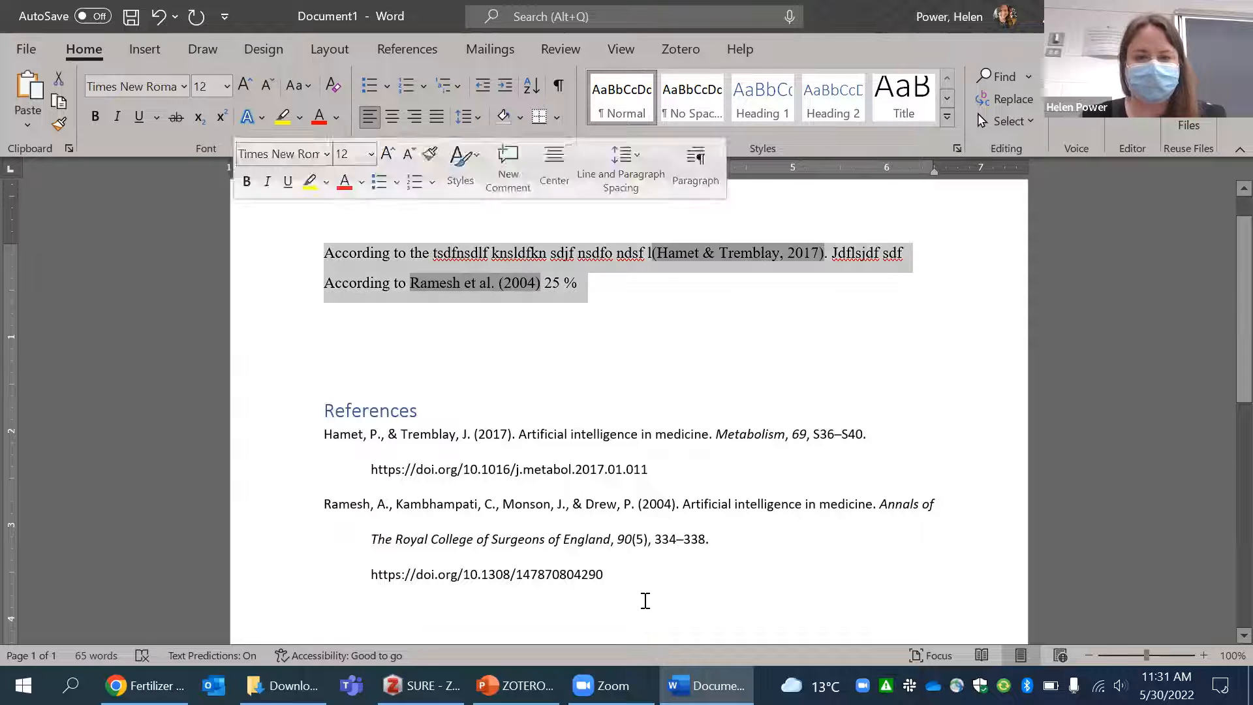
drag(716, 585, 306, 446)
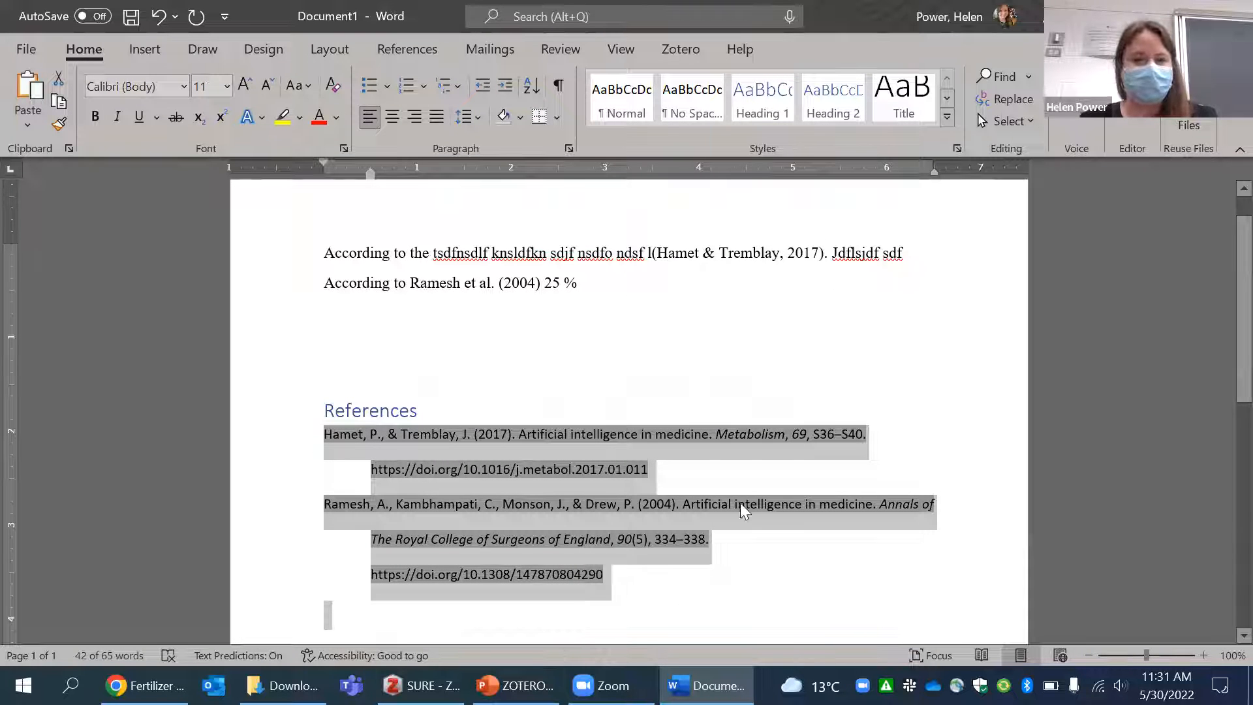
click(567, 149)
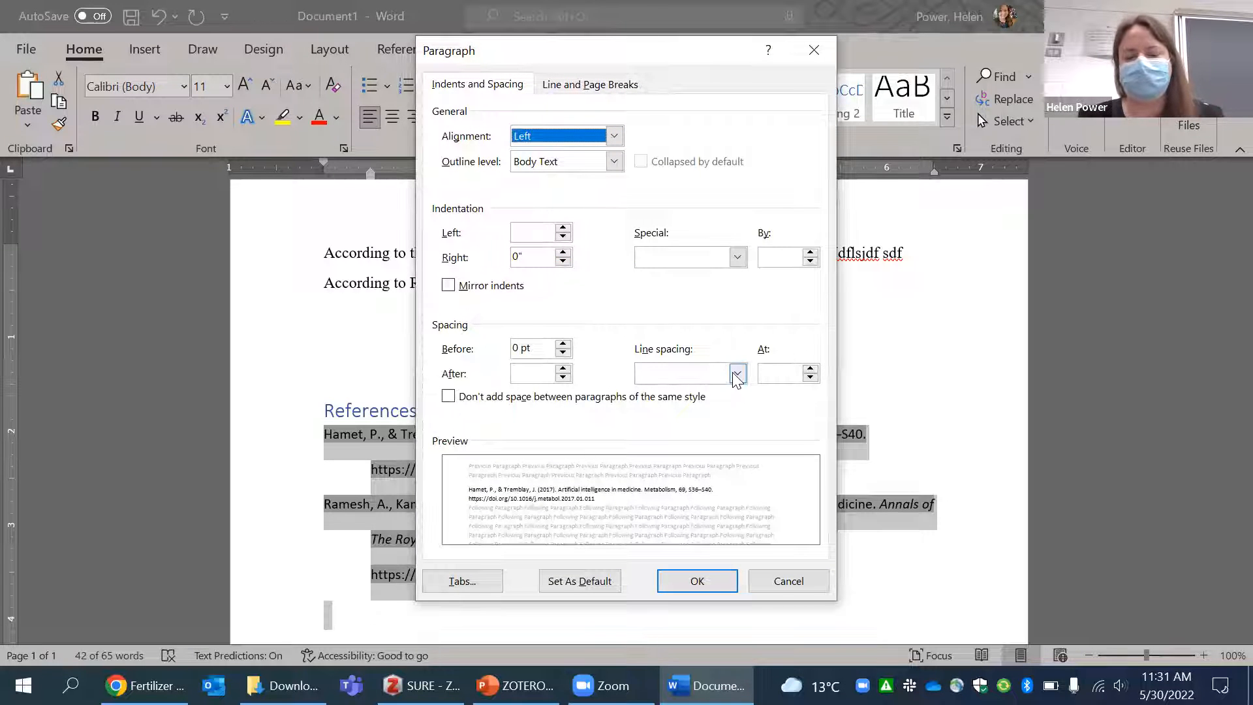
click(737, 375)
click(664, 390)
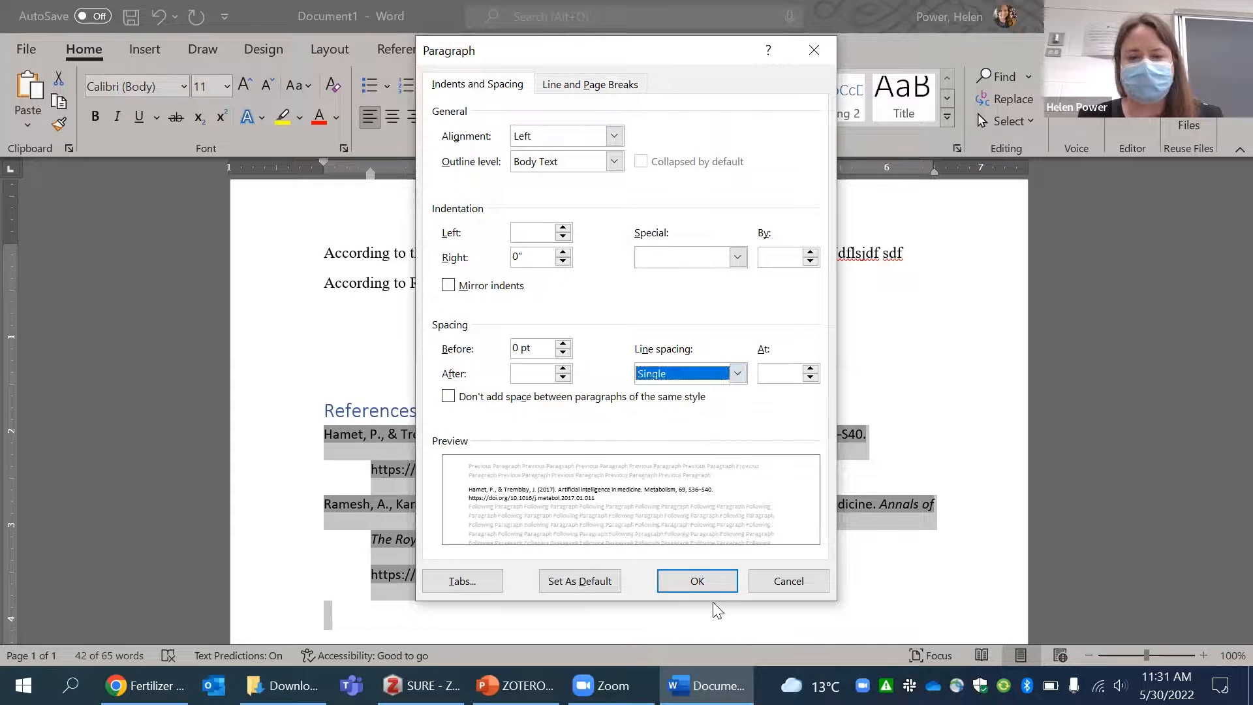
click(679, 580)
click(571, 379)
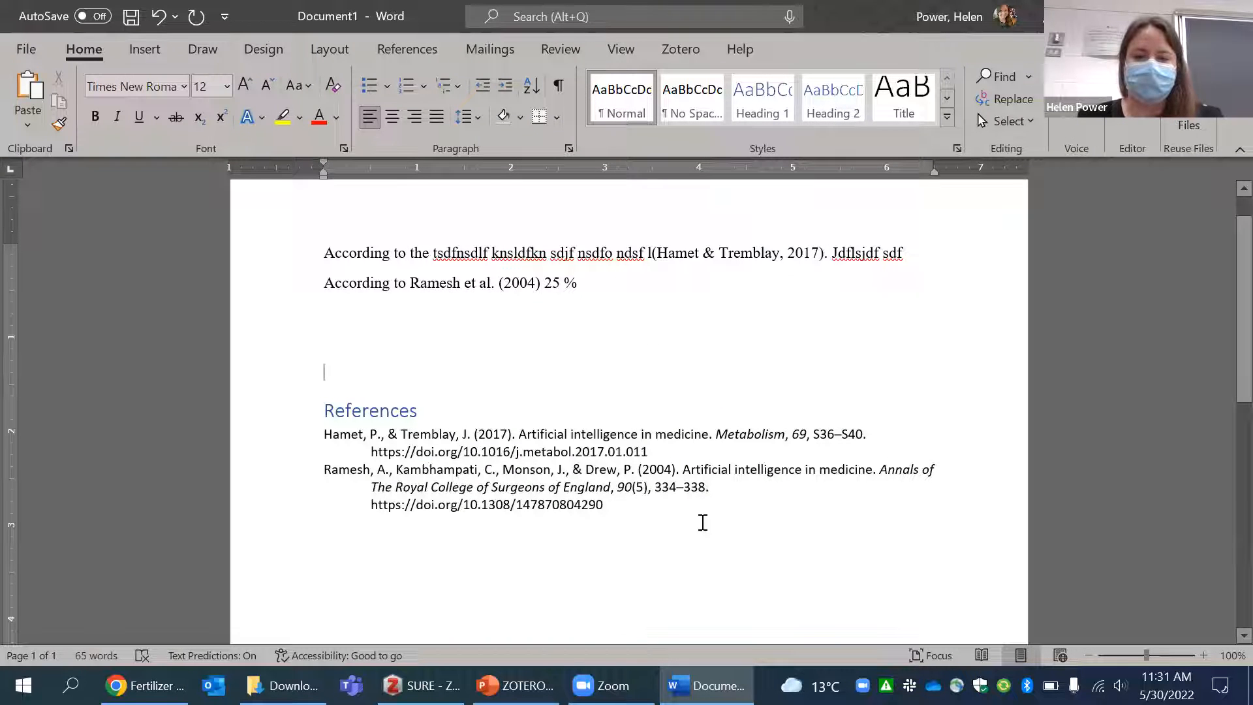
drag(703, 522, 288, 442)
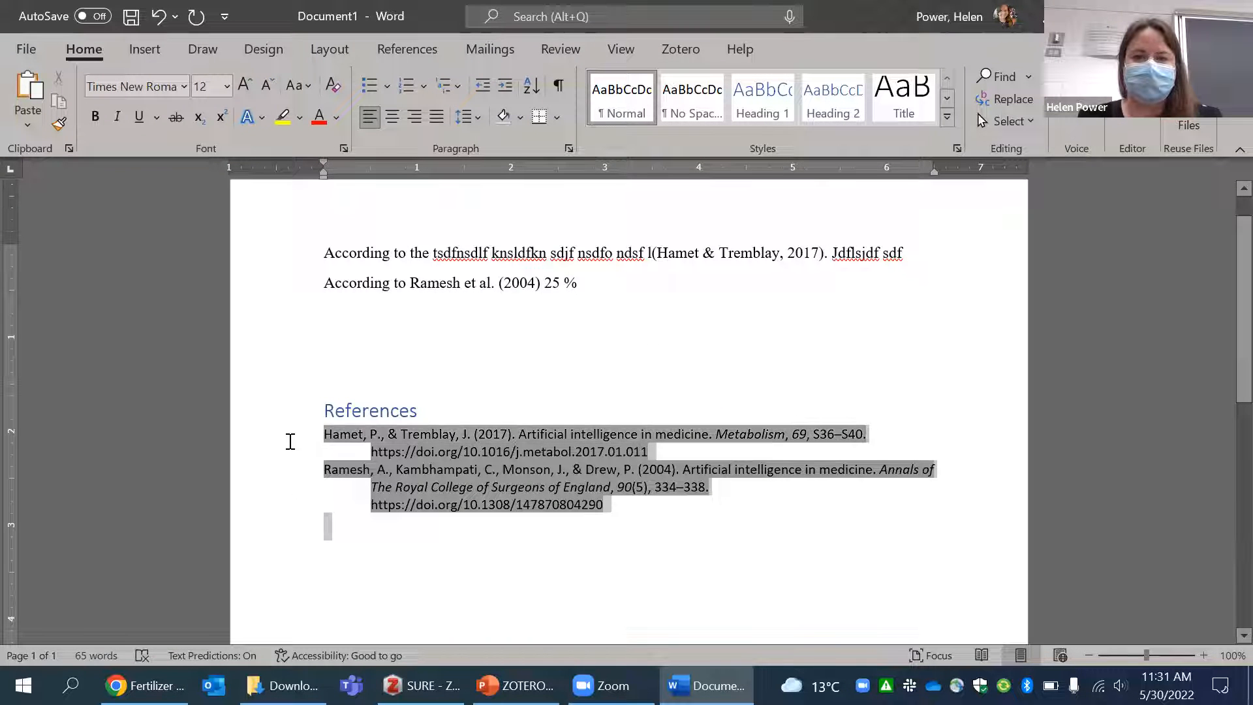
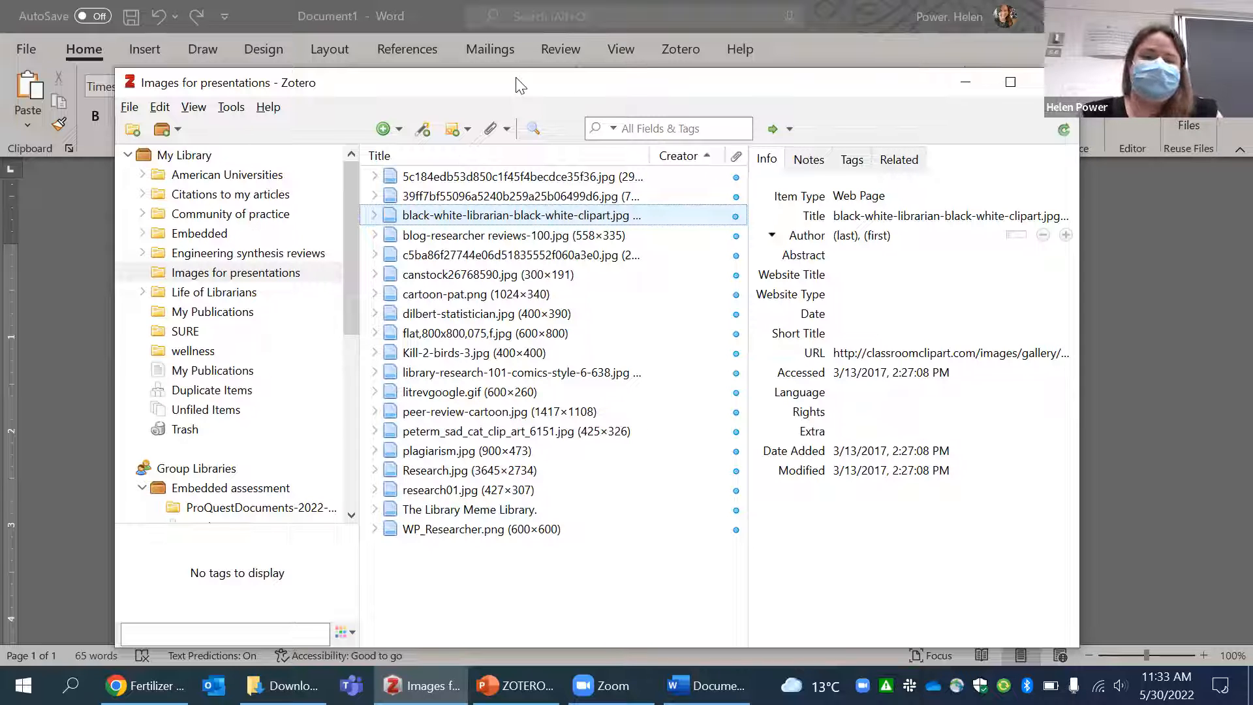
Switch to Zotero and look at the subcollection inside the "Community of practice" collection, leaving the collection collapsed.
drag(517, 79, 532, 51)
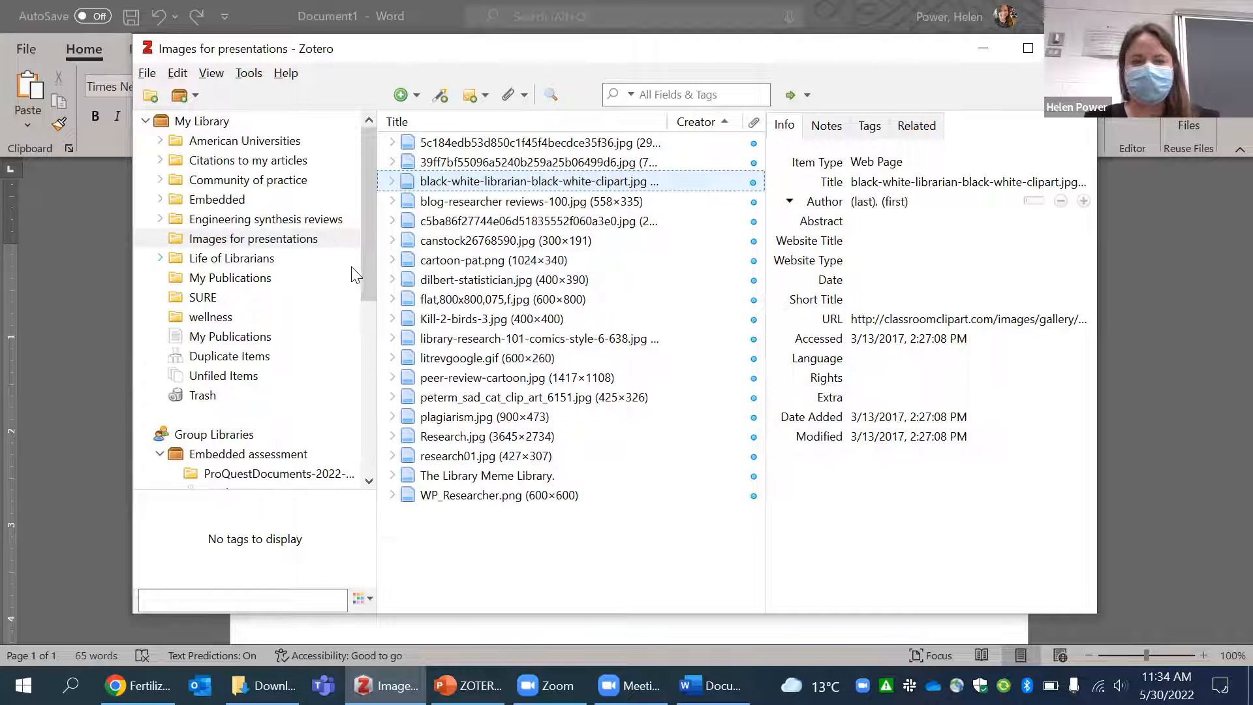
click(369, 266)
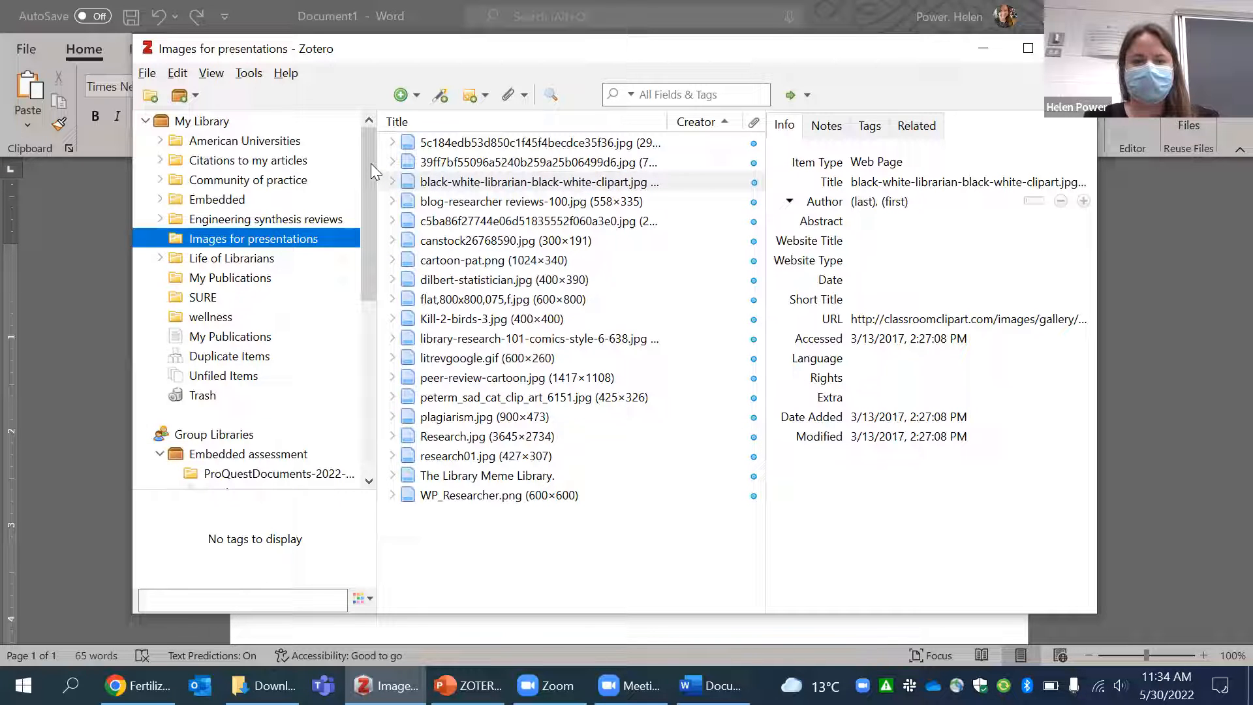
mouse_move(370, 163)
mouse_down()
mouse_move(362, 419)
mouse_move(360, 153)
mouse_up()
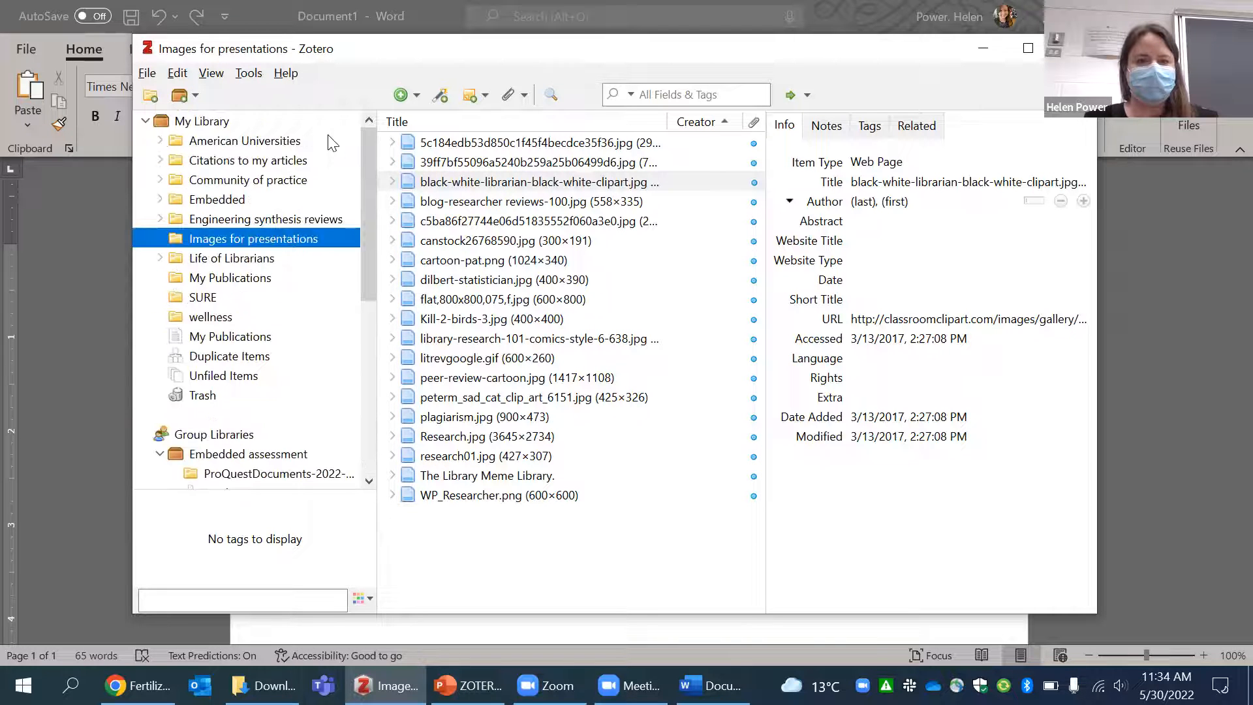
click(160, 181)
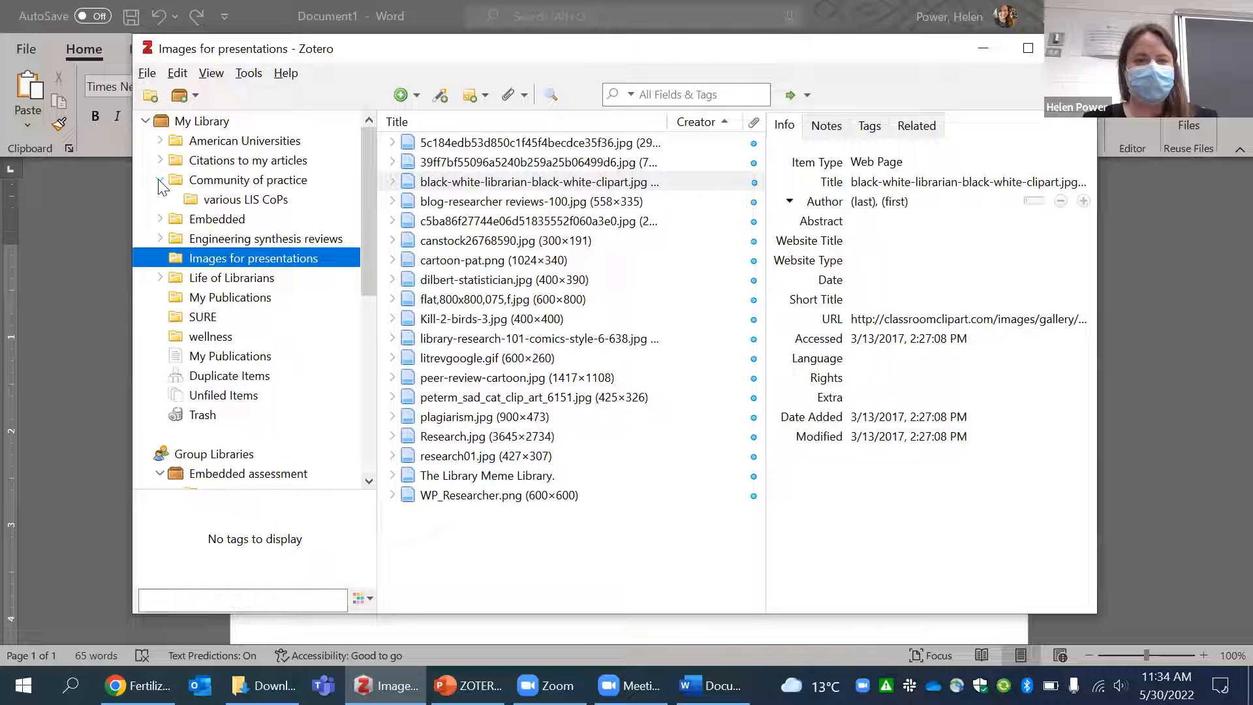
click(160, 180)
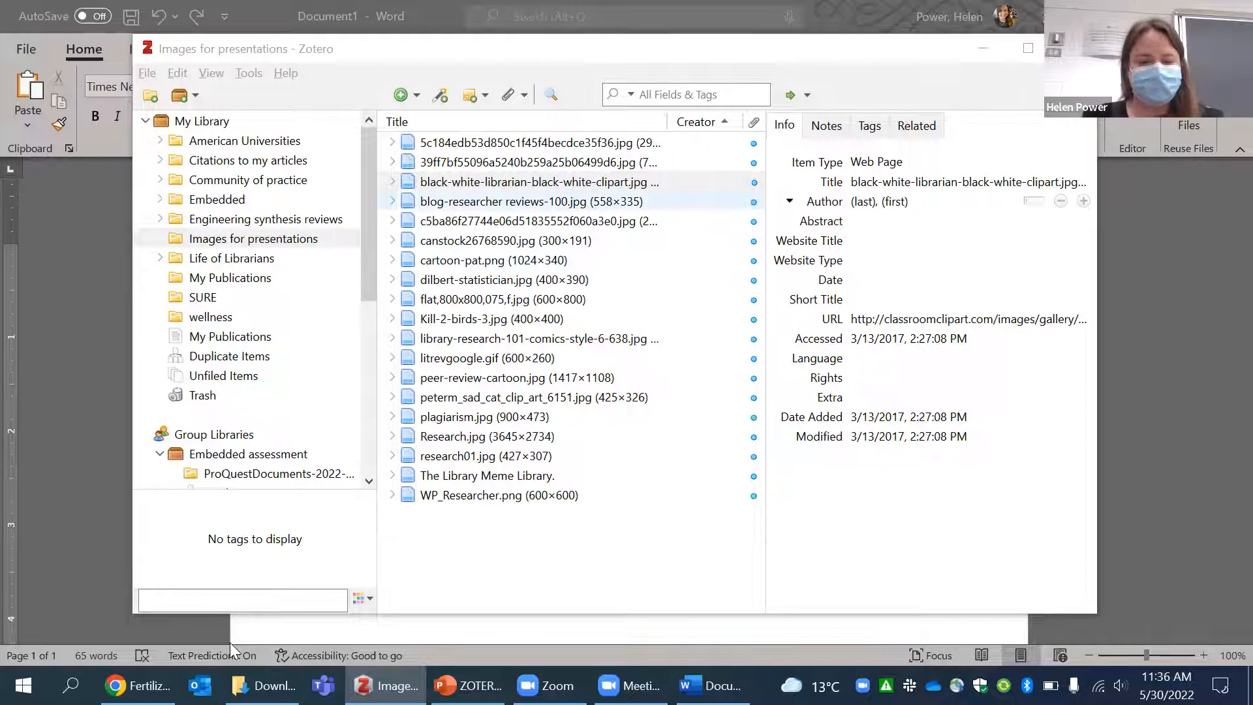
Switch to Chrome and open the Zotero login page in a new tab by looking up "zotero login".
click(137, 685)
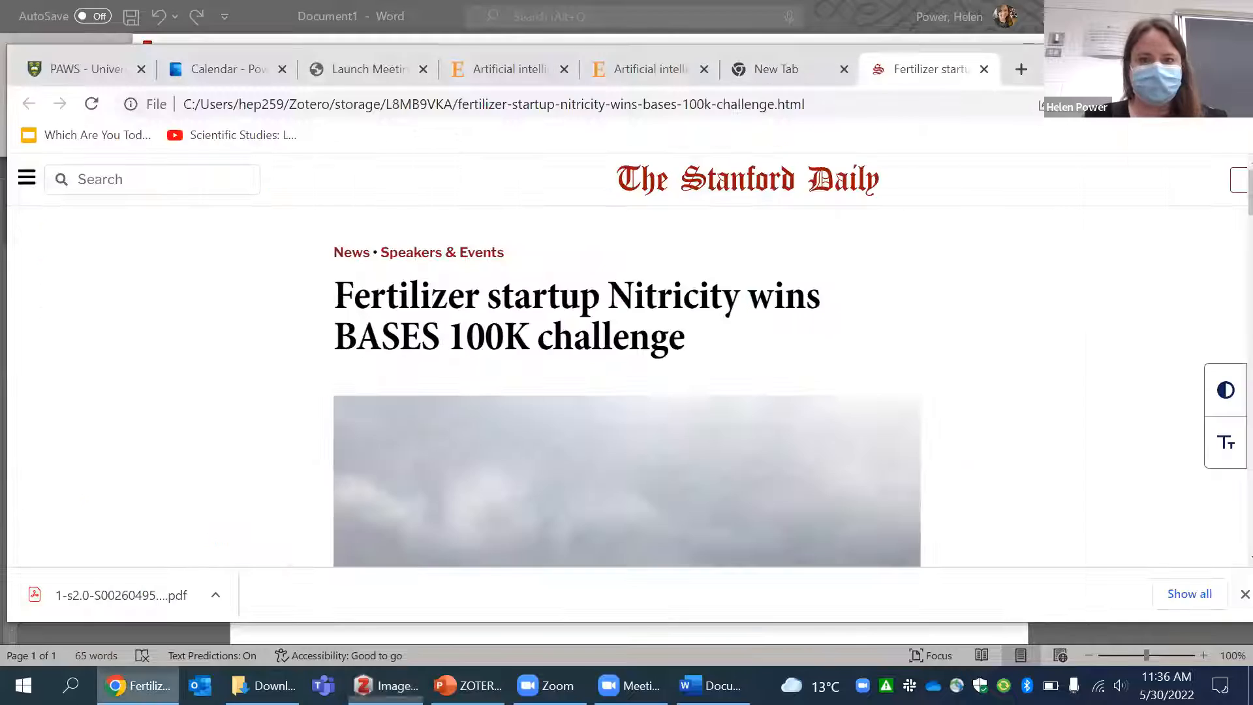
click(1026, 77)
text(zotero login)
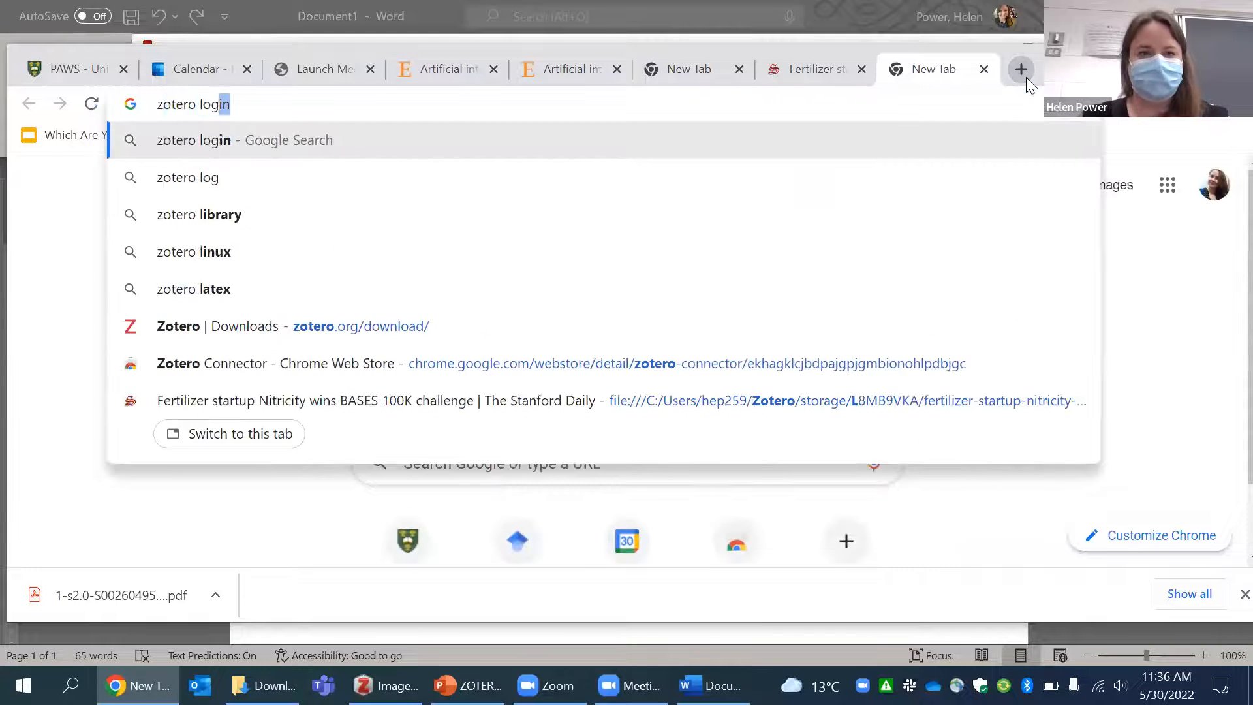
key(Return)
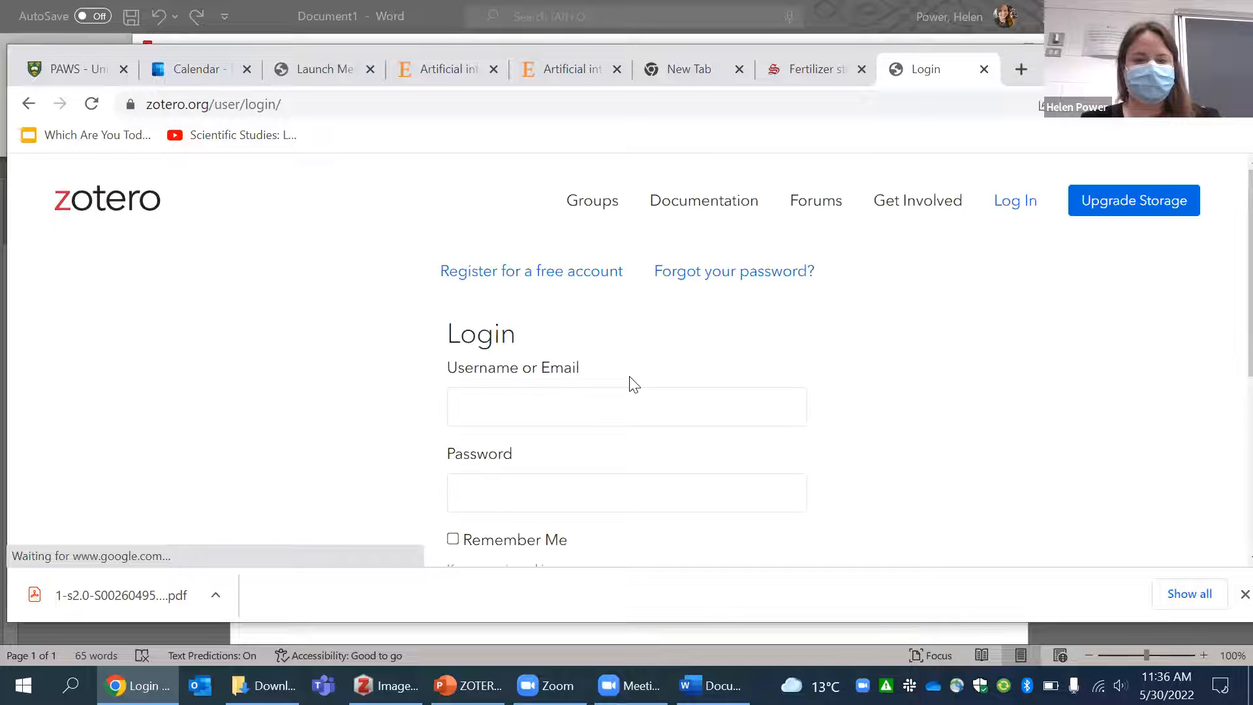
Log in to the Zotero website with the saved credentials, allowing Google Account password filling and verifying with the Google account password.
click(547, 400)
scroll(547, 400, down, 1)
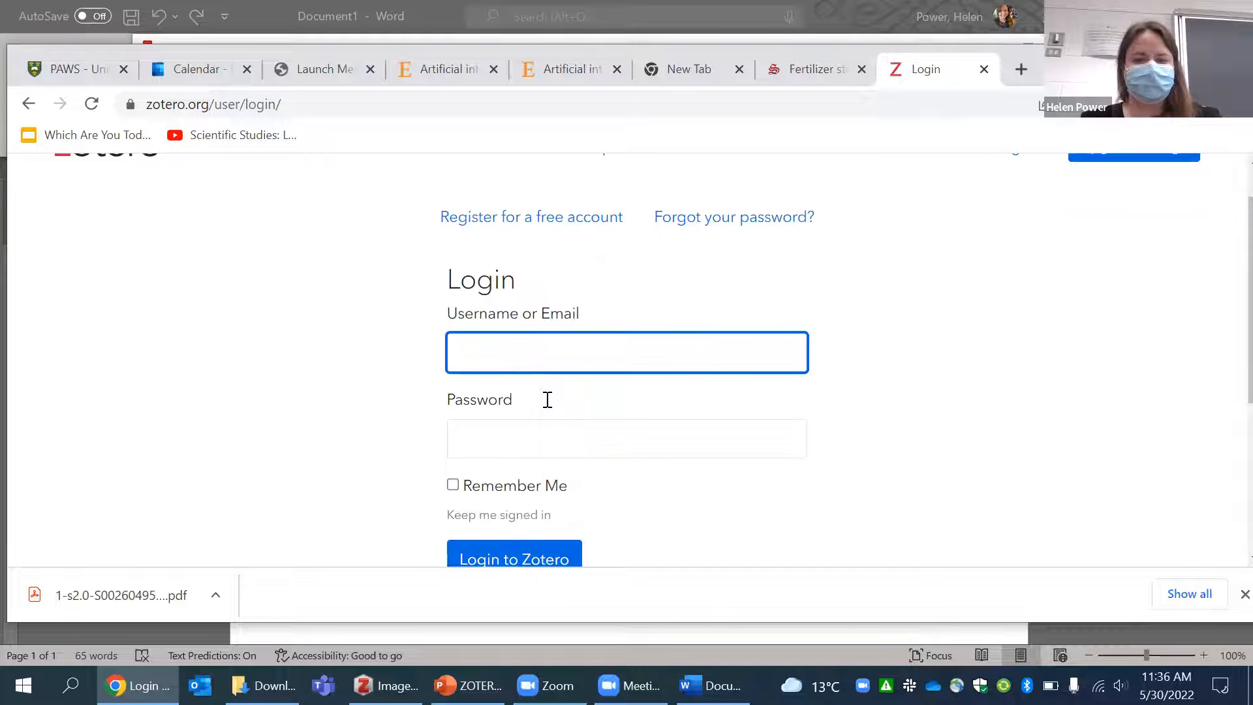
click(517, 437)
click(682, 492)
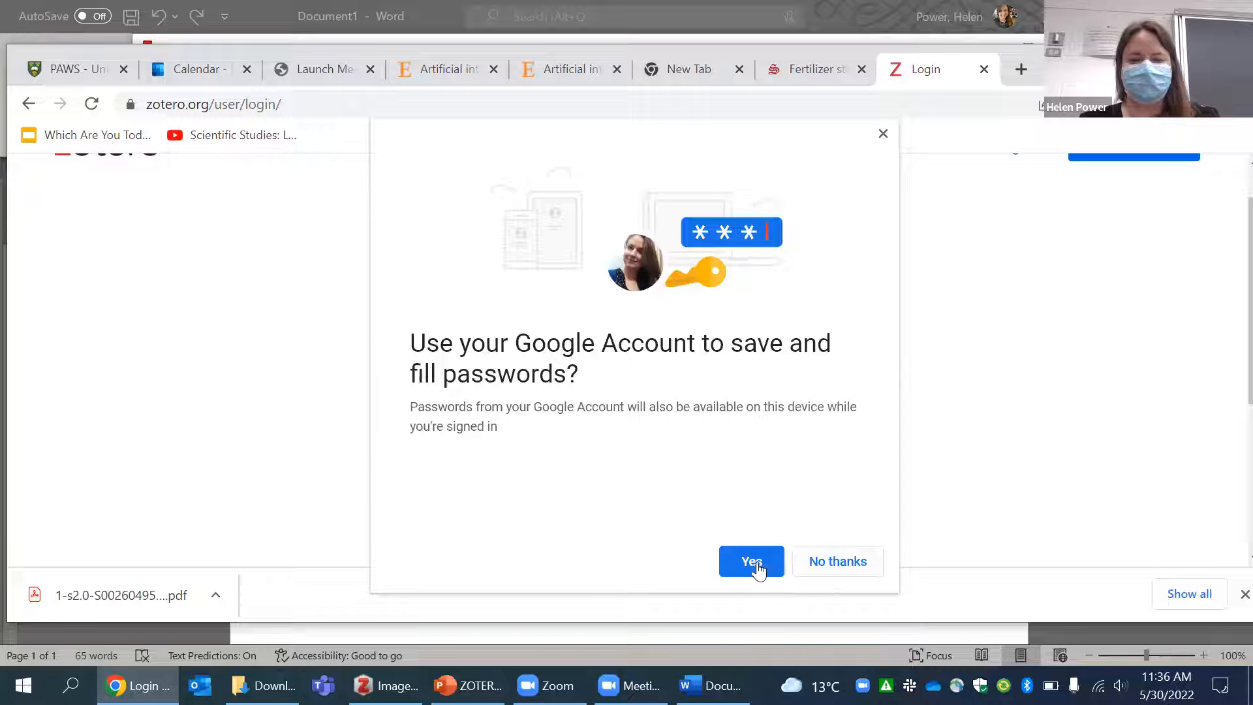
click(750, 566)
click(456, 344)
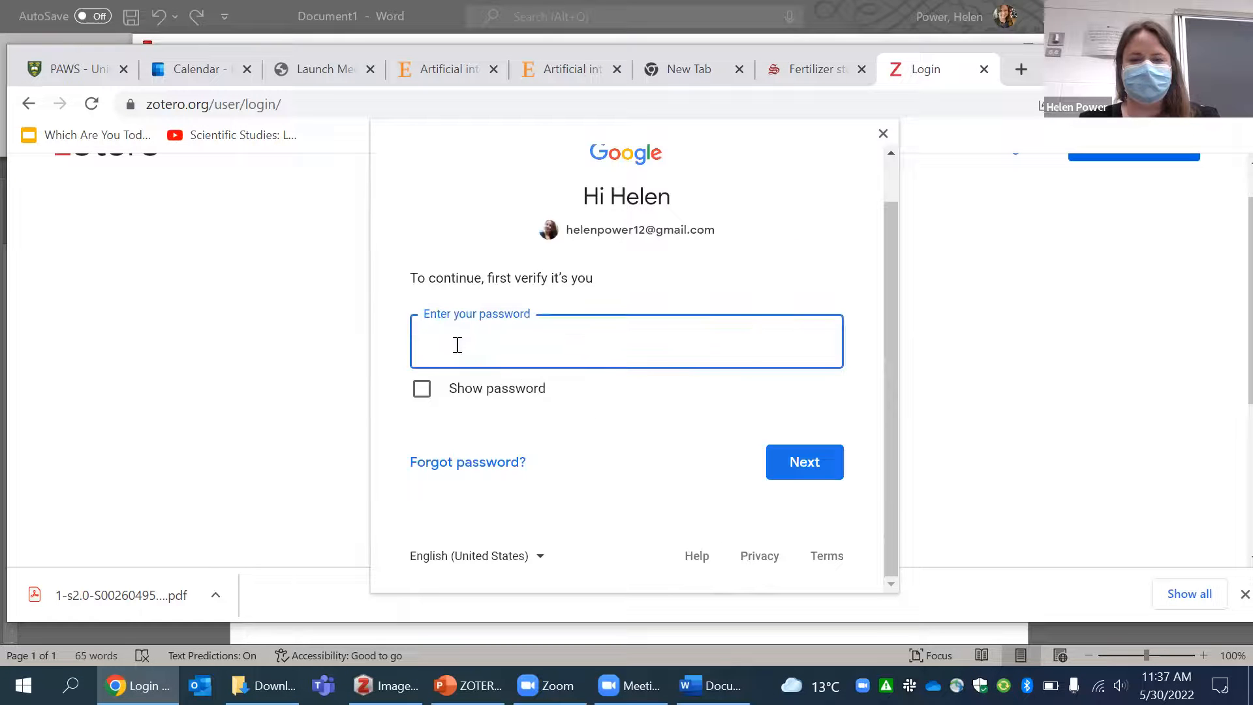
text(••••••••)
key(Return)
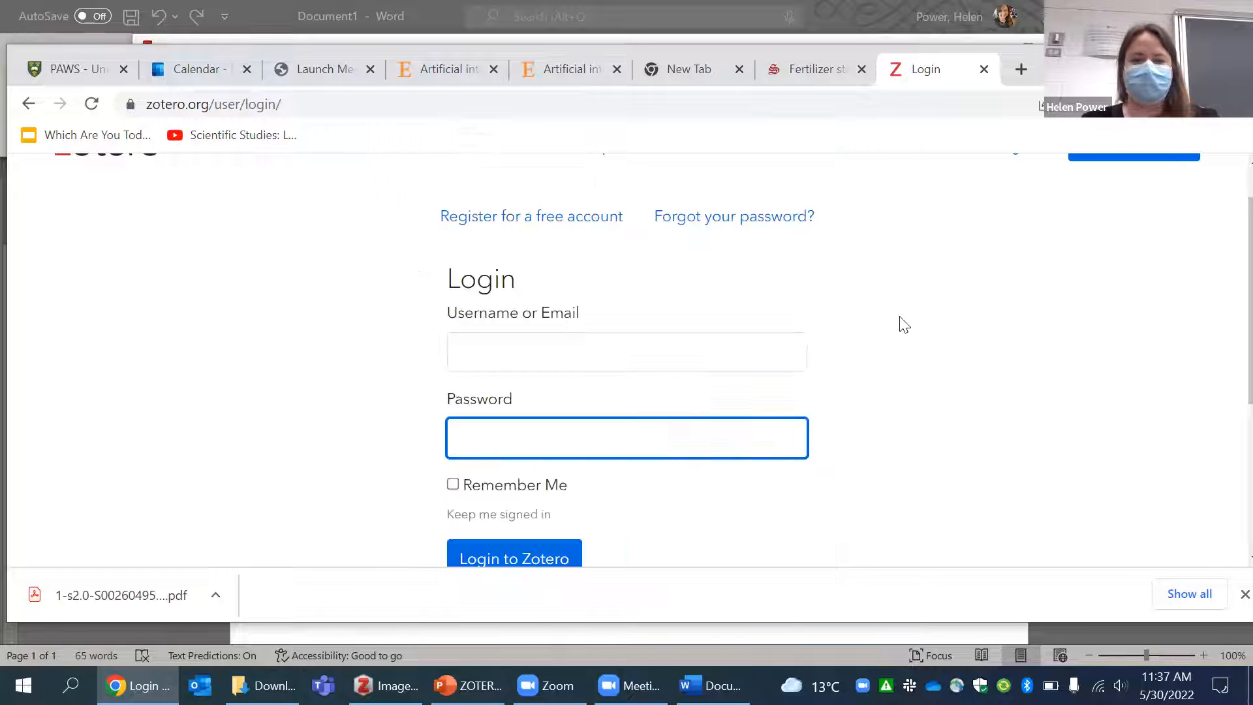
scroll(450, 493, down, 1)
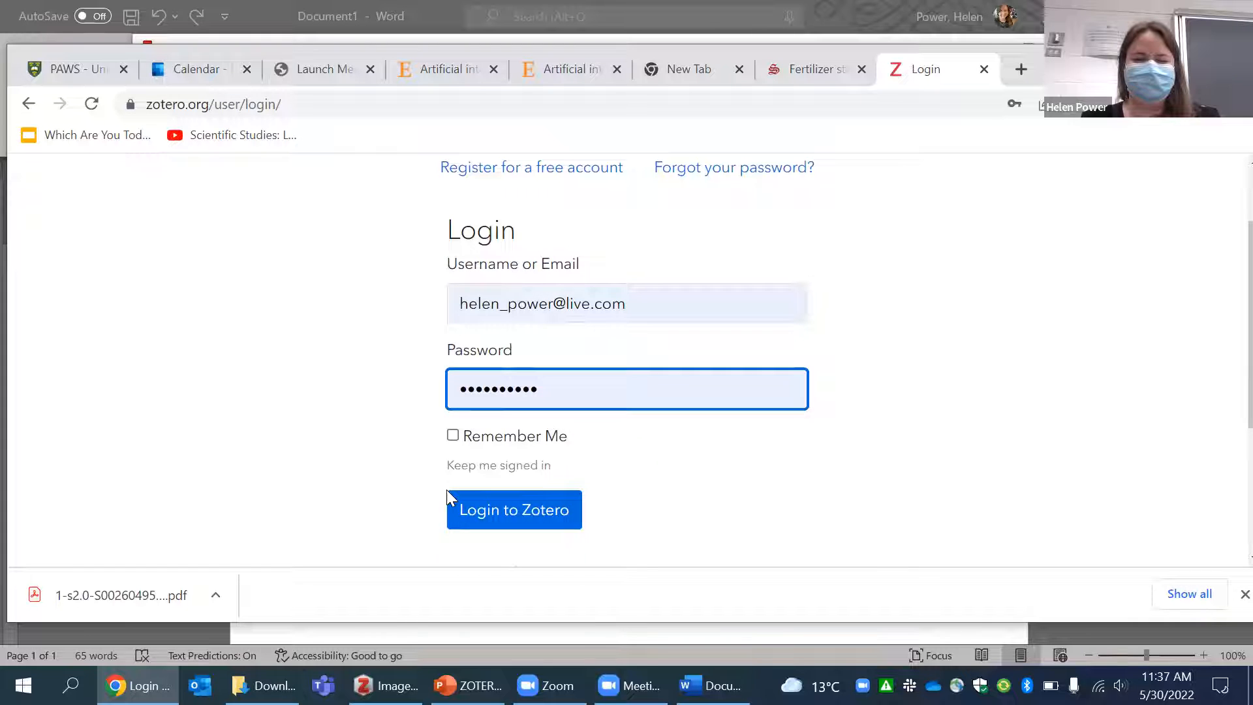
click(528, 503)
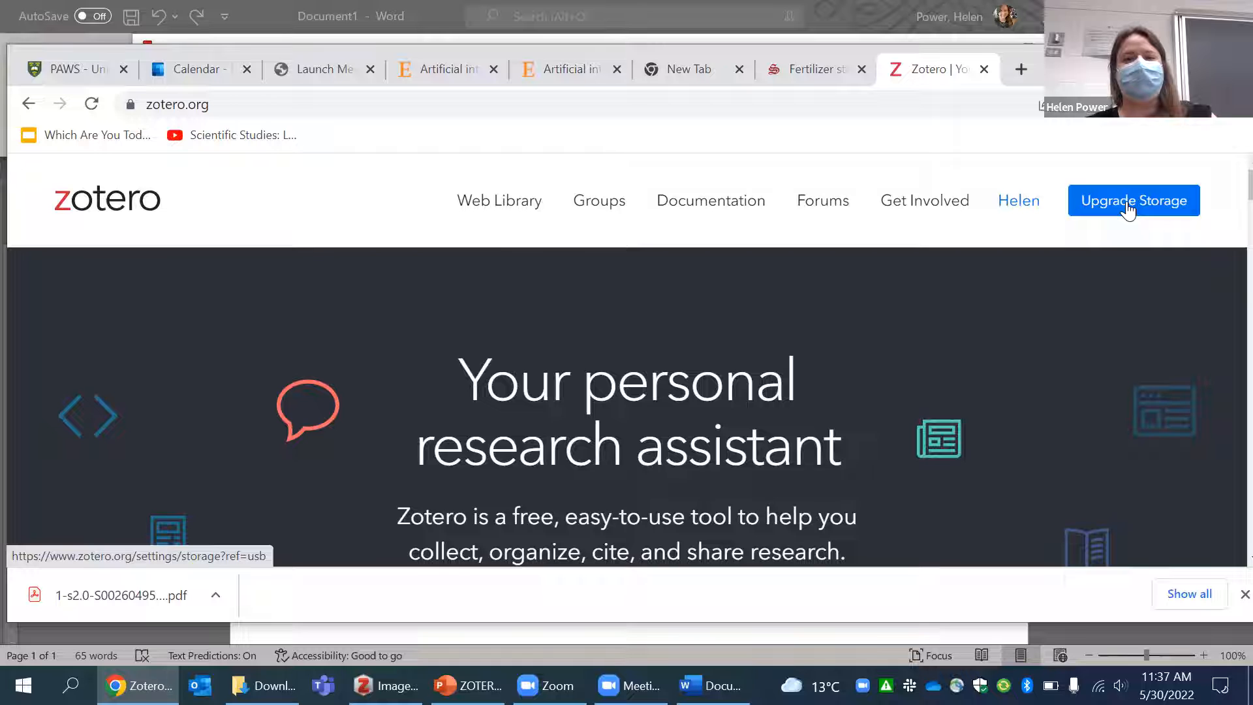
Open the web library and view the "Citations to my articles" and "Community of practice" collections.
click(503, 196)
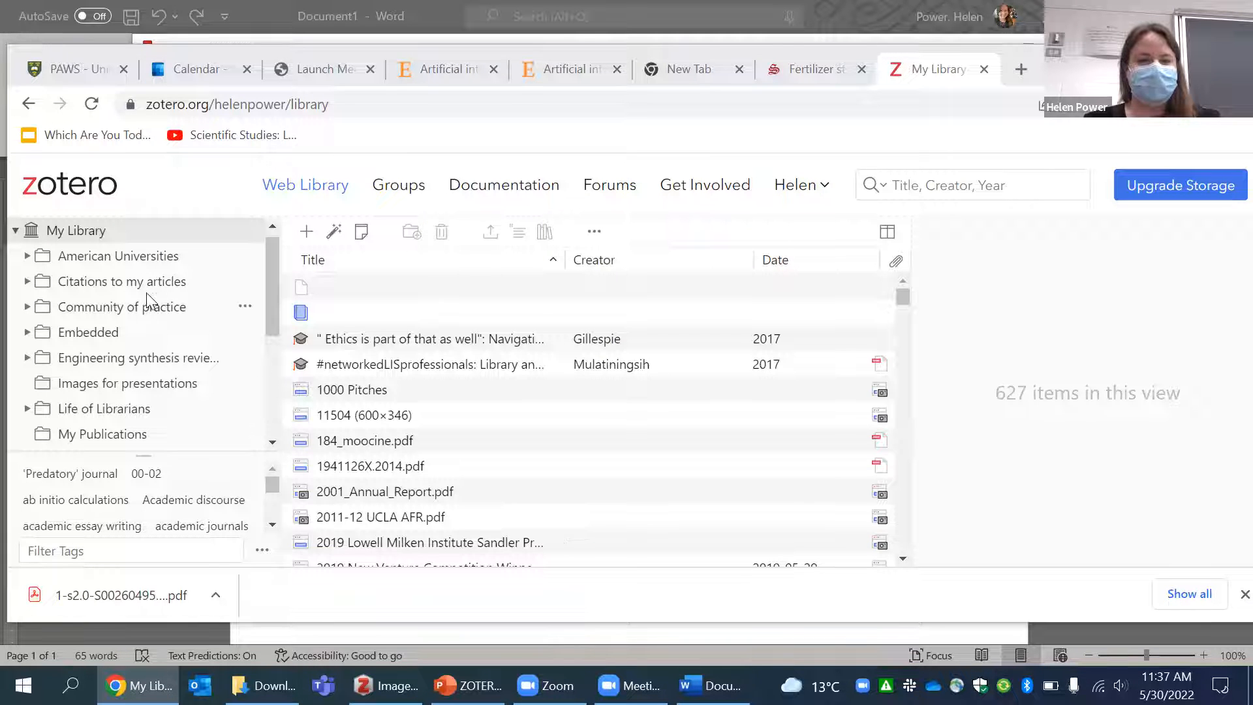
click(123, 284)
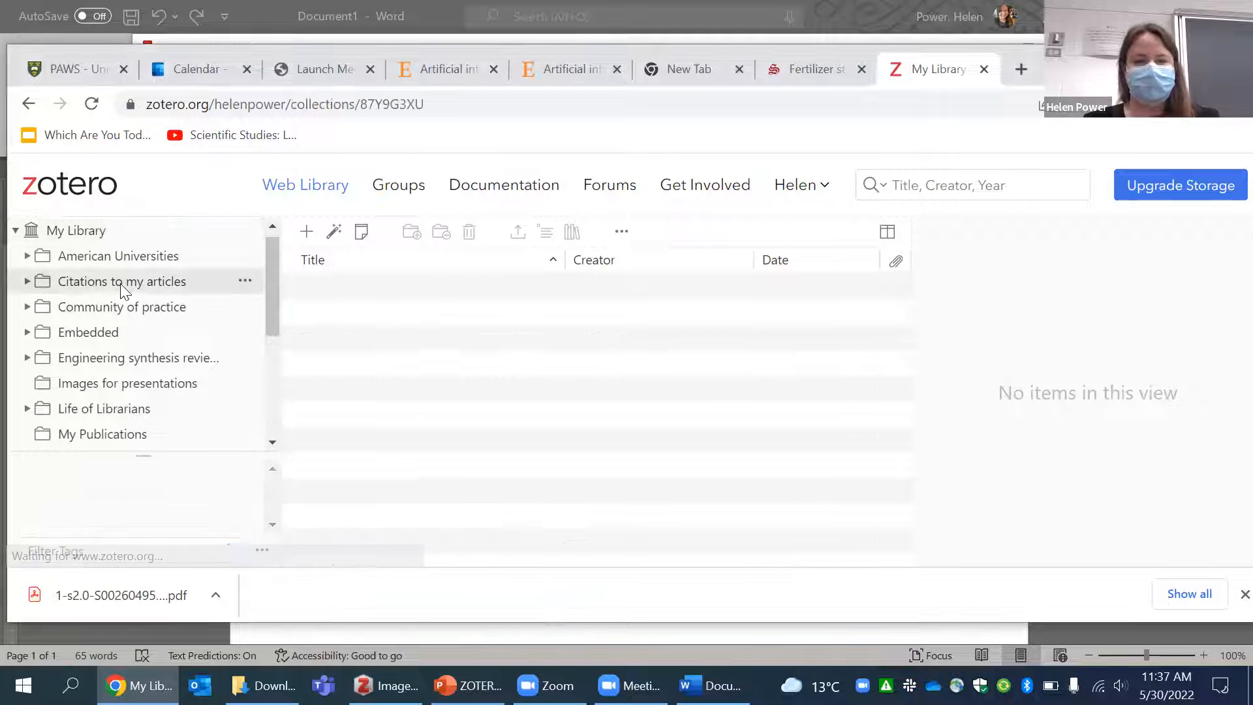
click(79, 307)
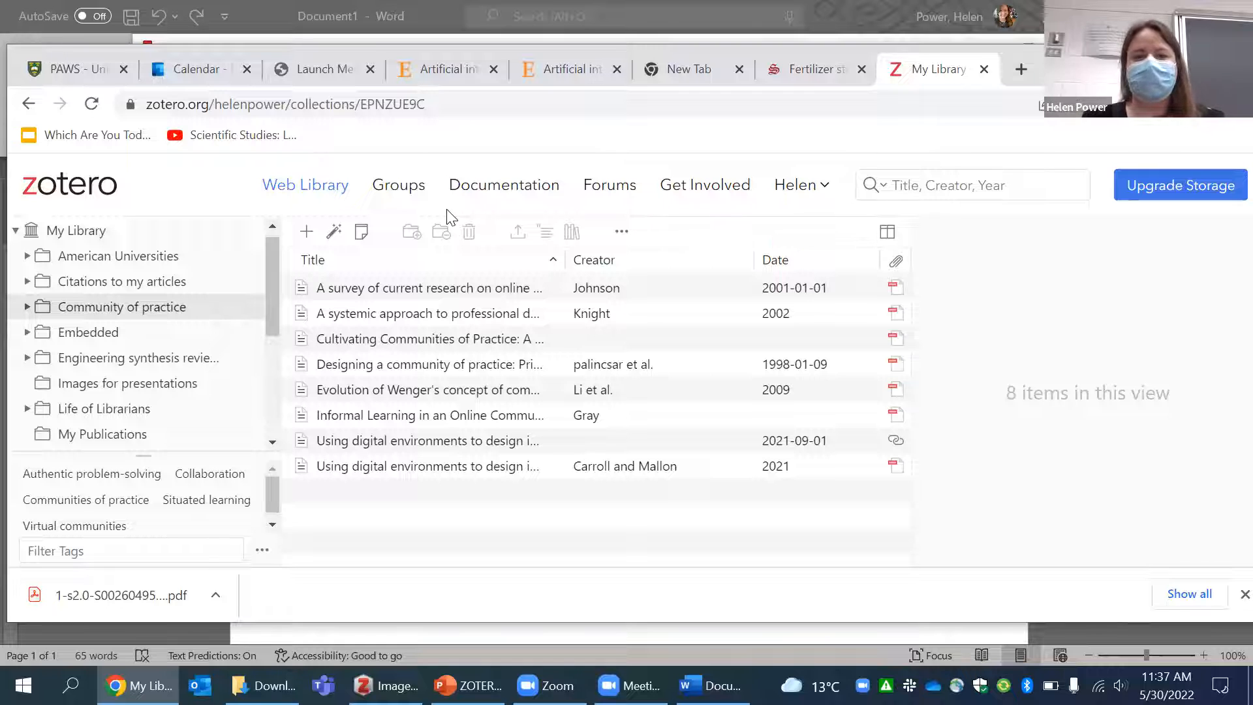
Open the Zotero Groups page, make more room for it in the browser window, and review the existing groups' members, types and library access.
click(410, 186)
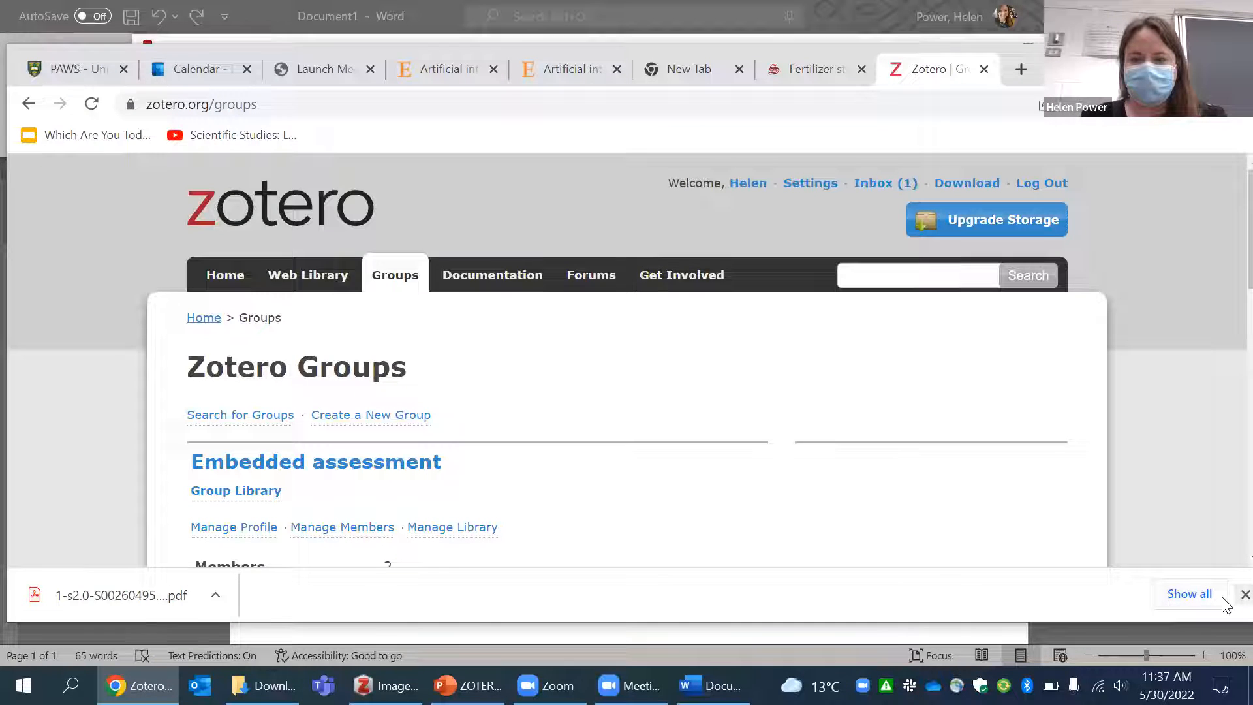
click(1245, 594)
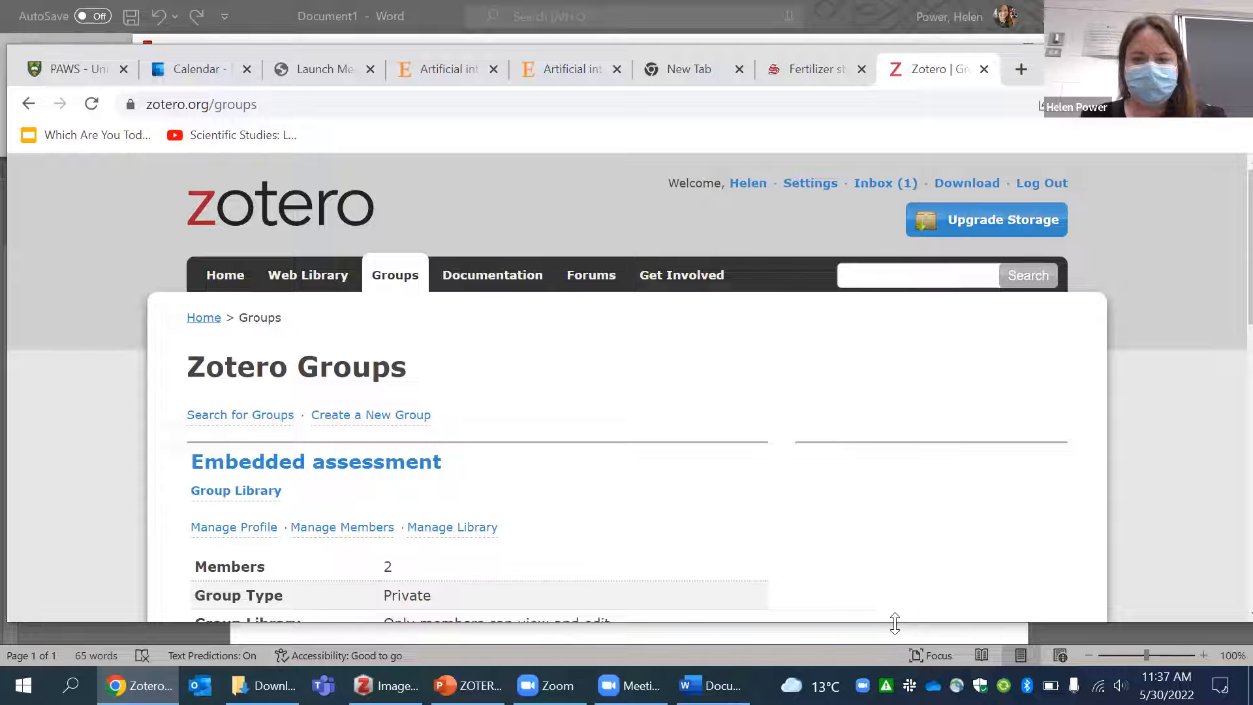
drag(895, 624, 895, 645)
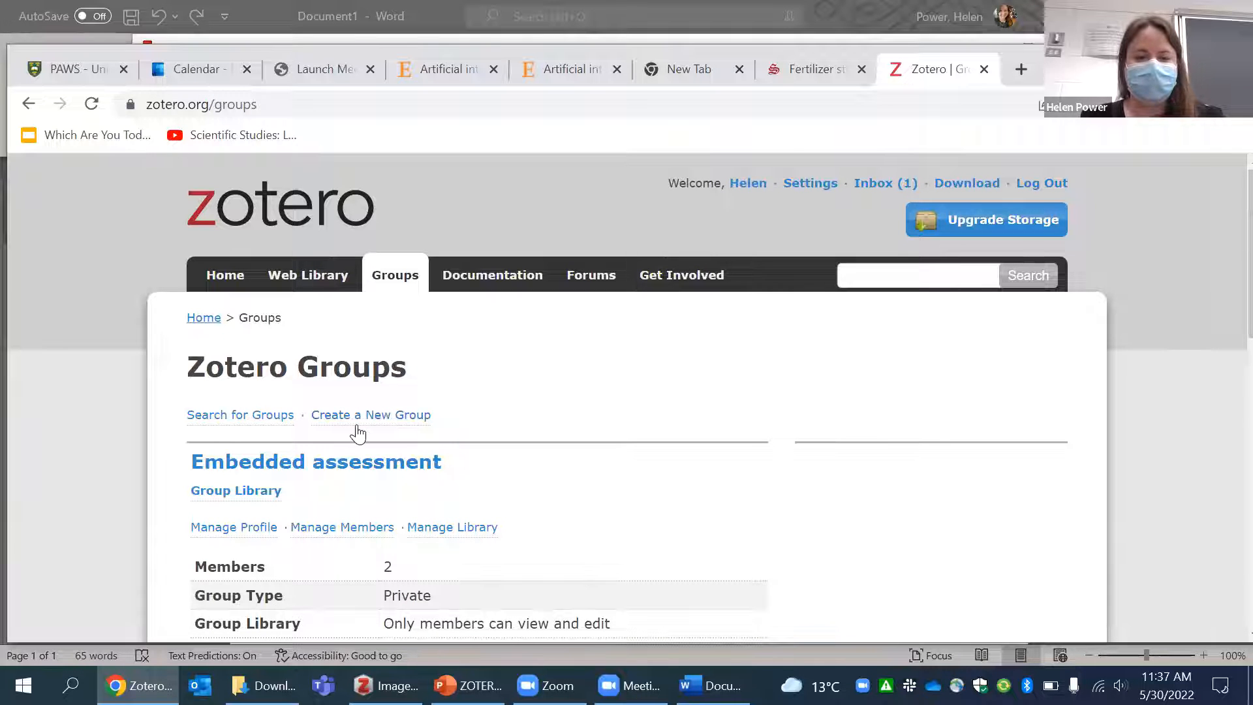
scroll(503, 438, down, 2)
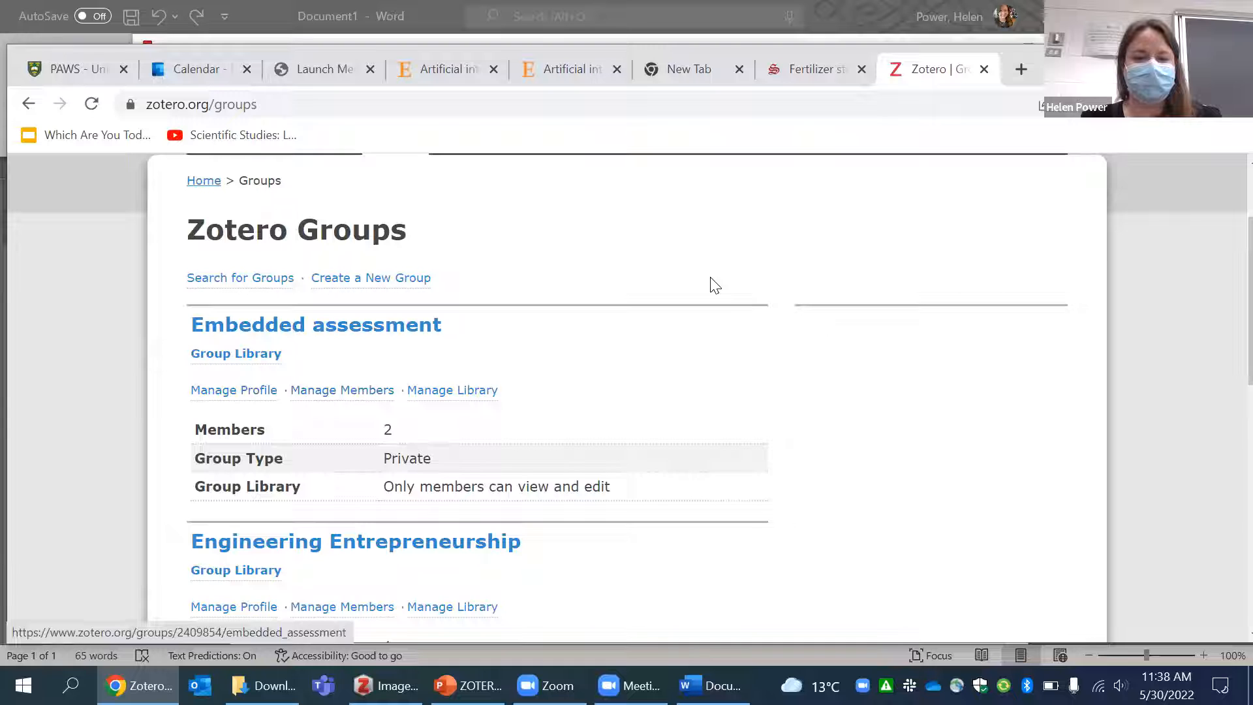
scroll(713, 284, up, 1)
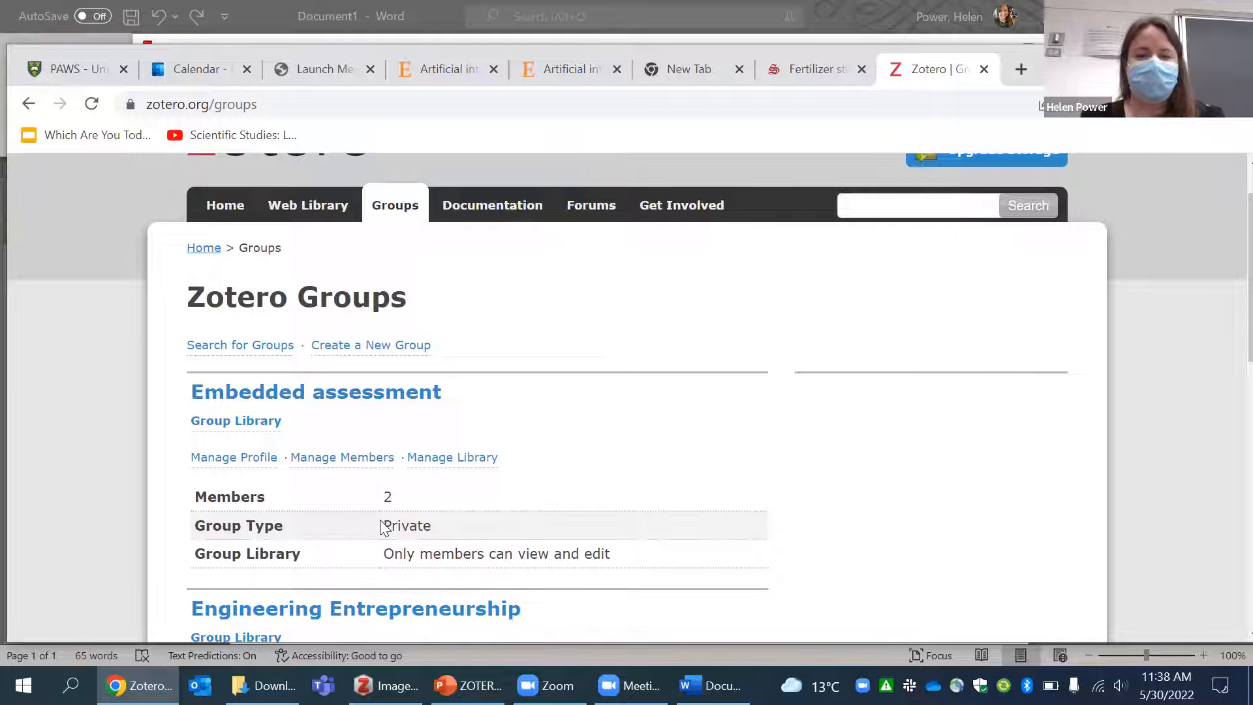
scroll(382, 528, down, 5)
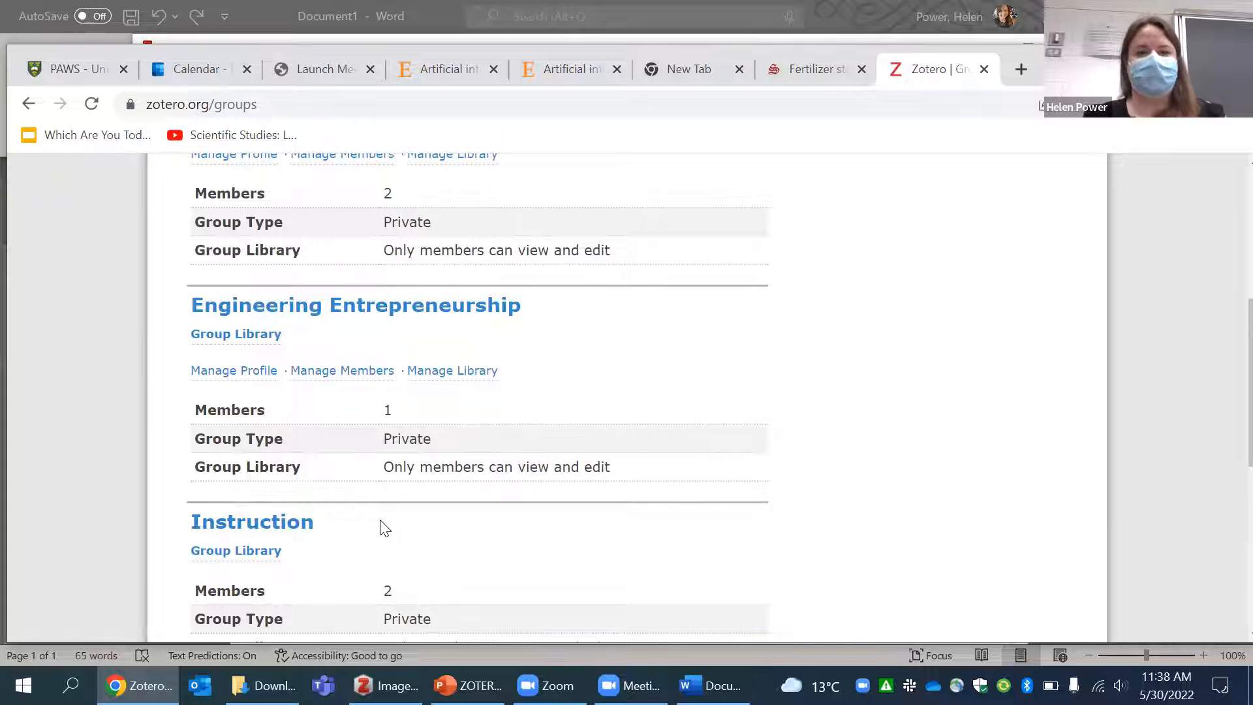
scroll(385, 528, up, 3)
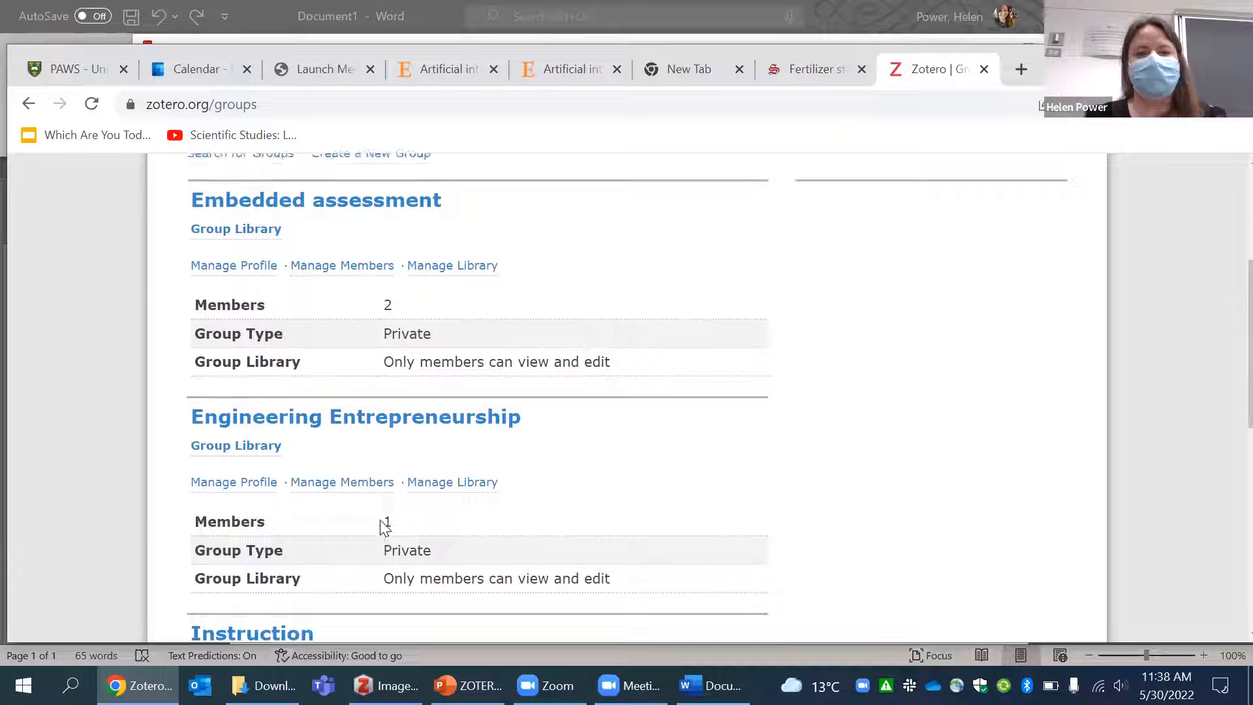
Open the form for creating a new group and examine its name field and public and private membership options.
click(361, 204)
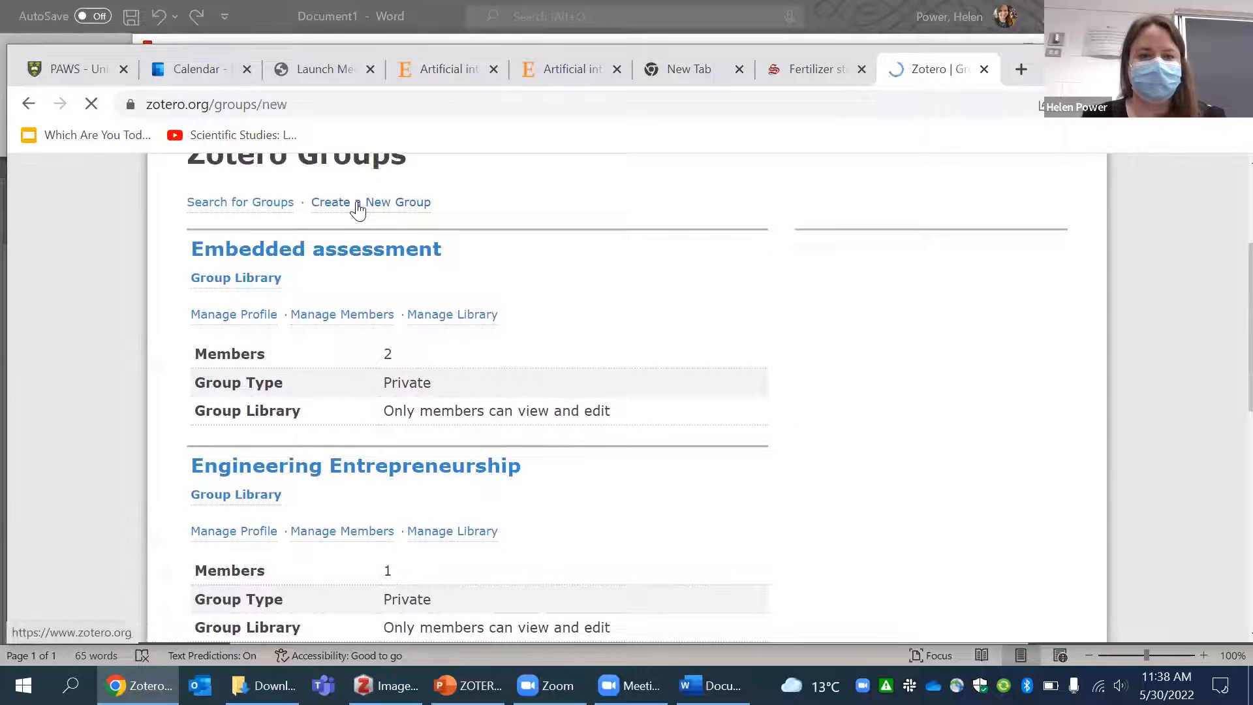
scroll(516, 552, down, 1)
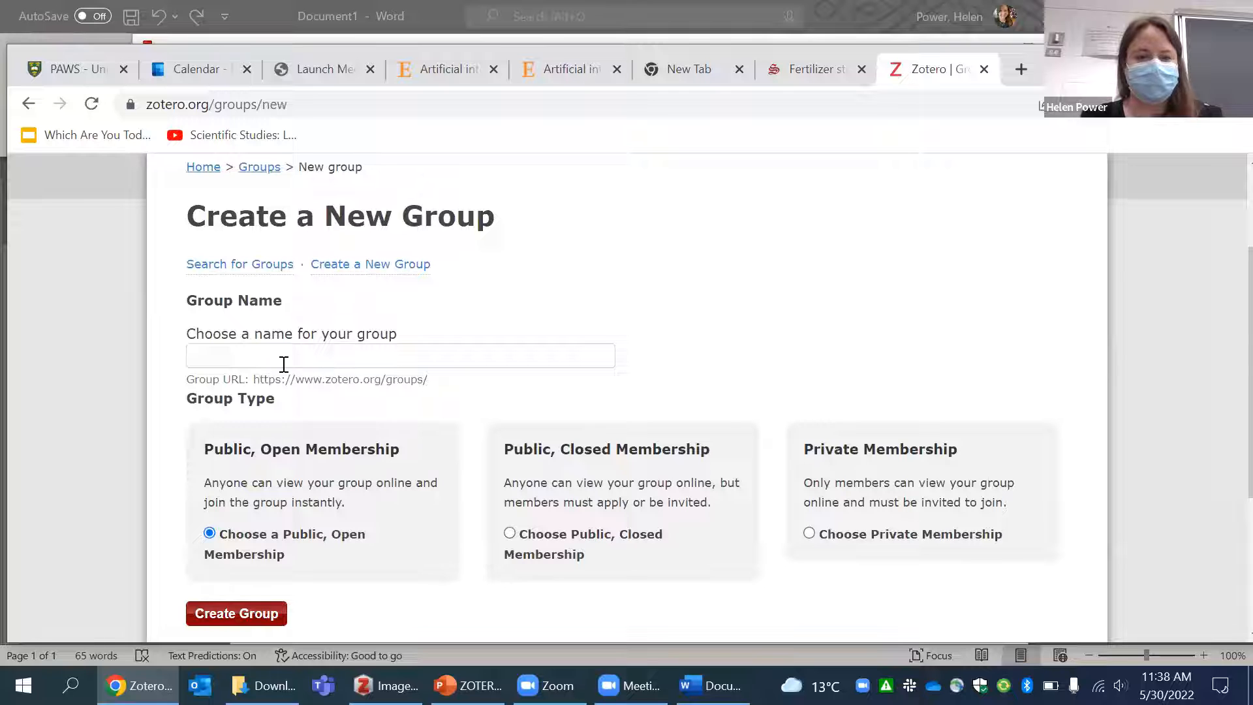
click(283, 364)
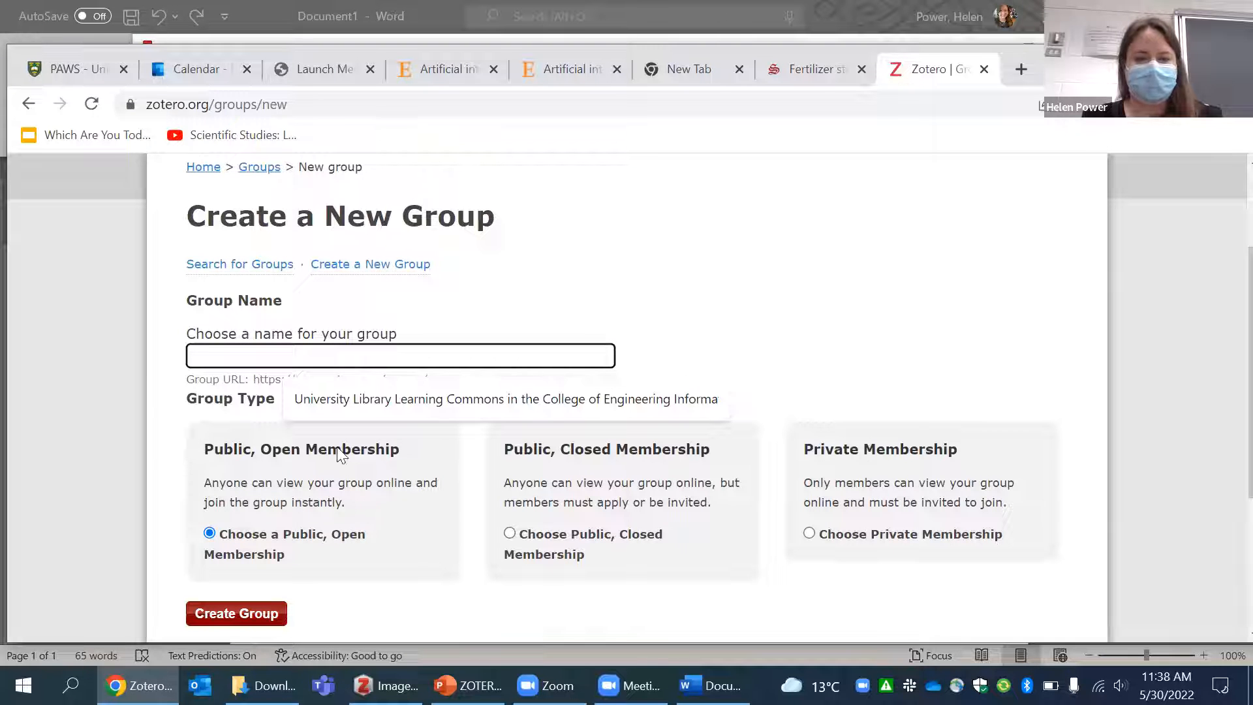
scroll(650, 505, down, 2)
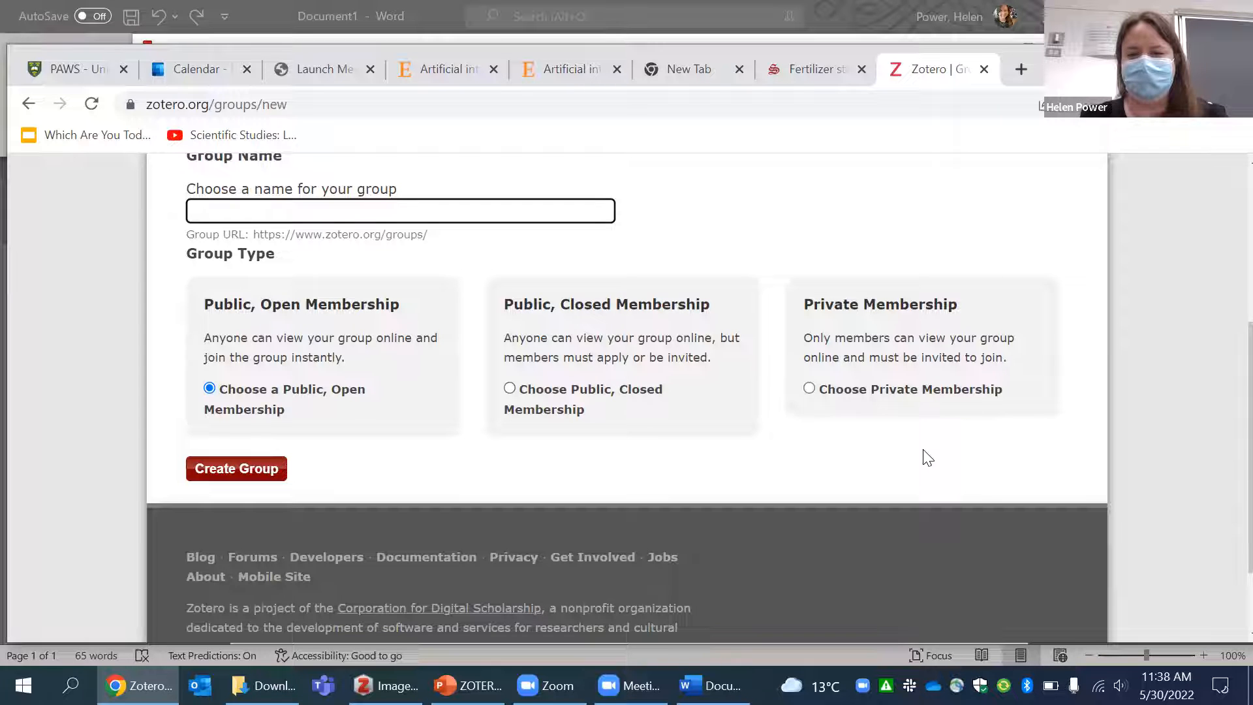
Create a new group named SURE with private membership.
click(825, 390)
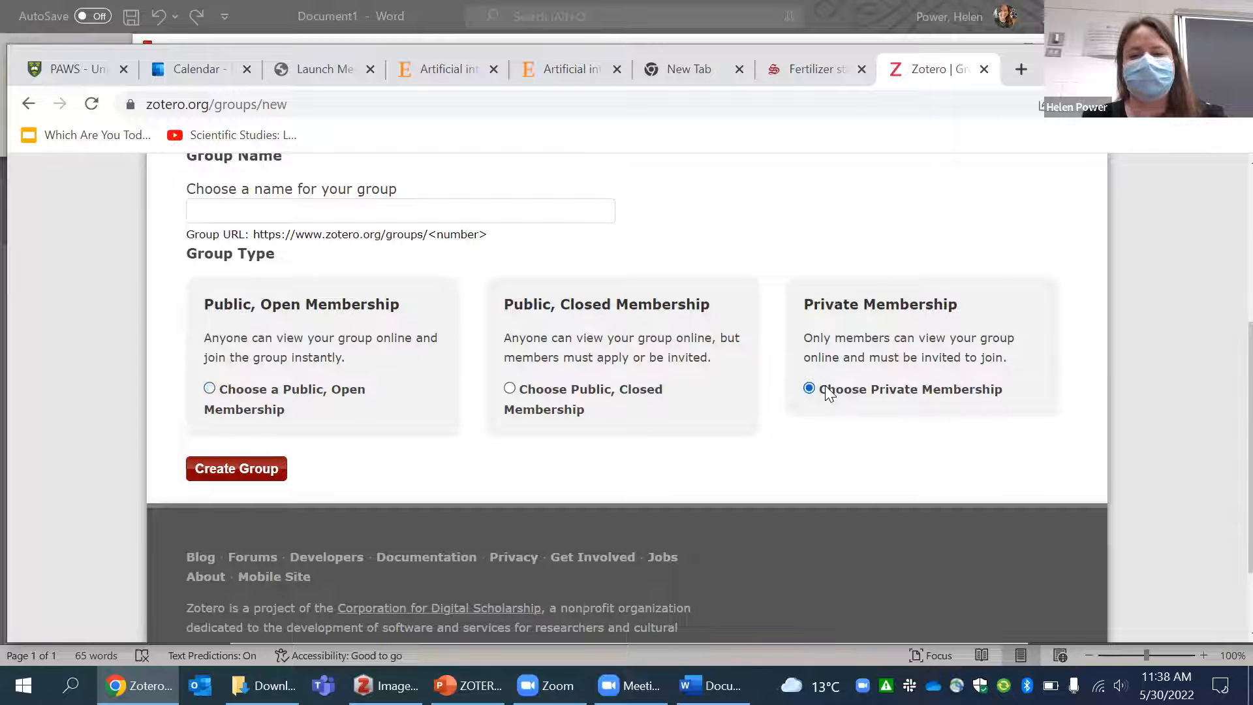
click(390, 207)
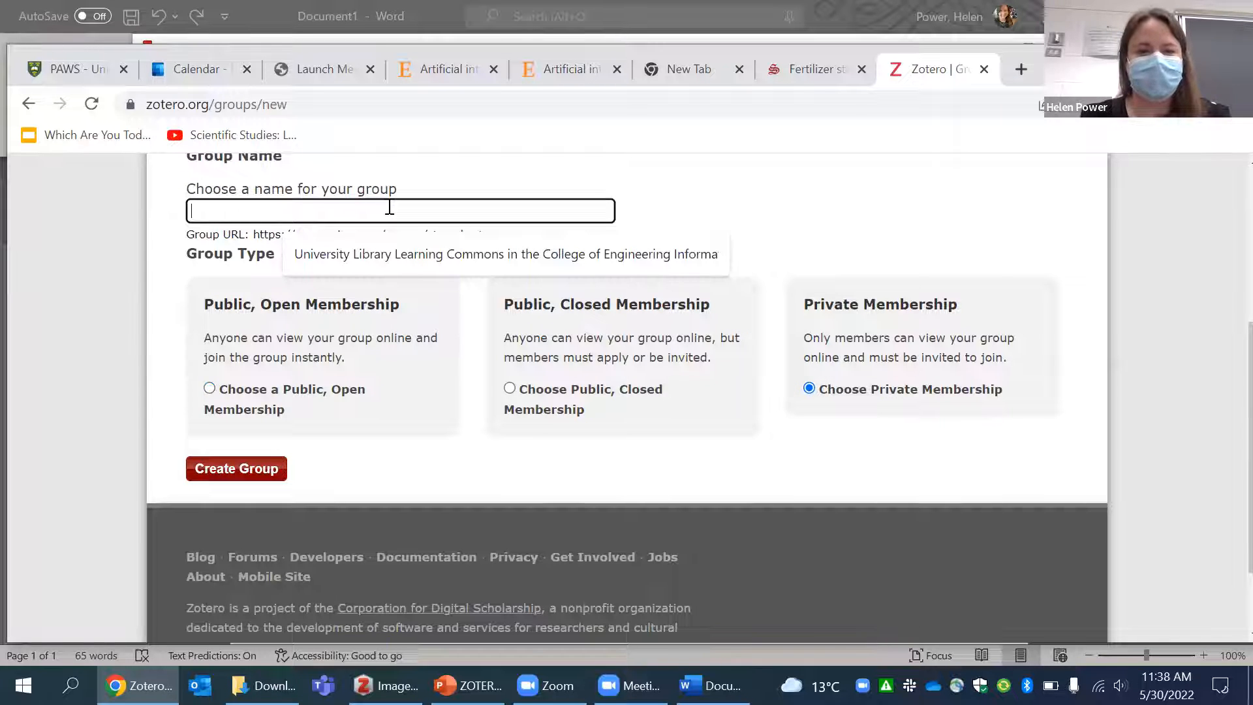
text(SURE)
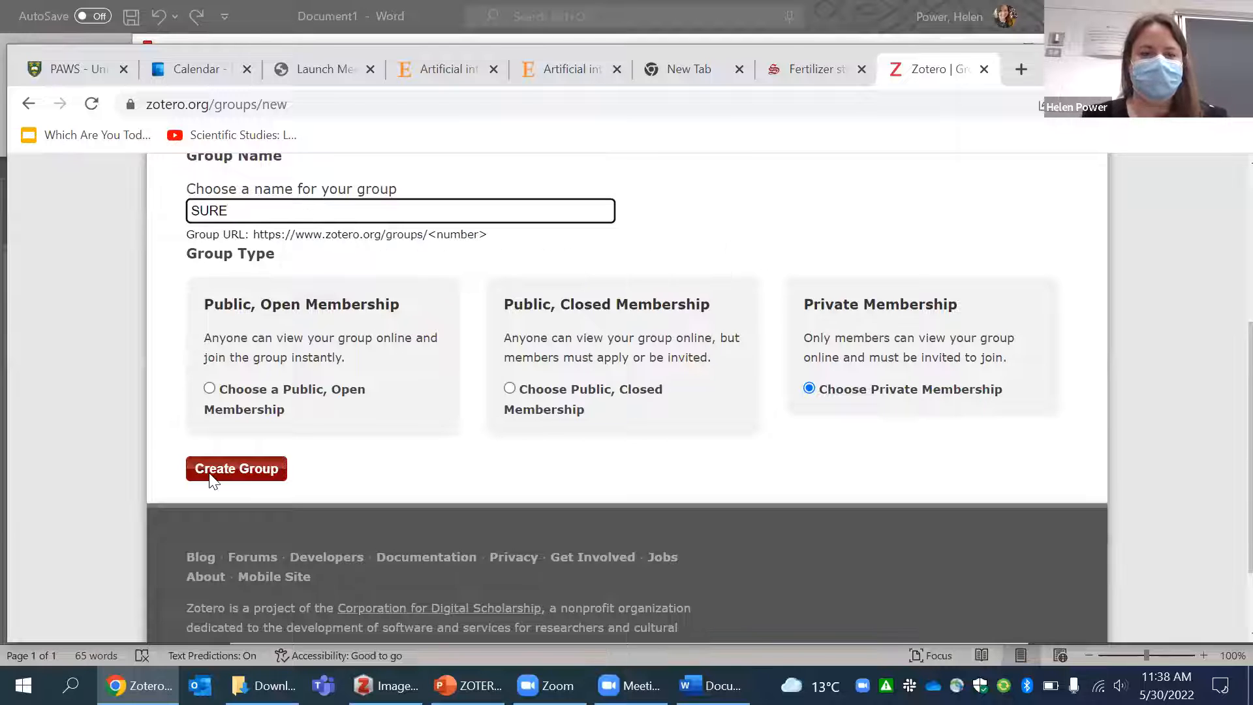
click(274, 480)
Review the SURE group's type, library reading, library editing and file editing settings, and save them.
scroll(274, 486, down, 4)
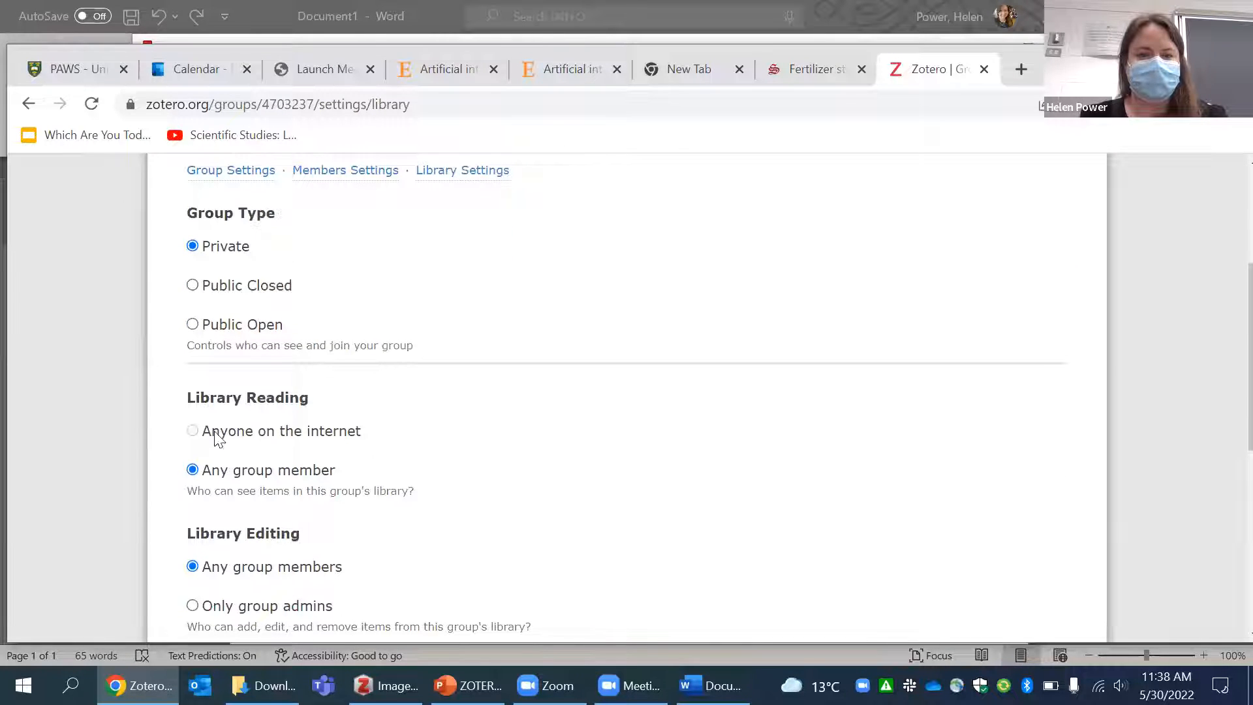
scroll(193, 453, down, 2)
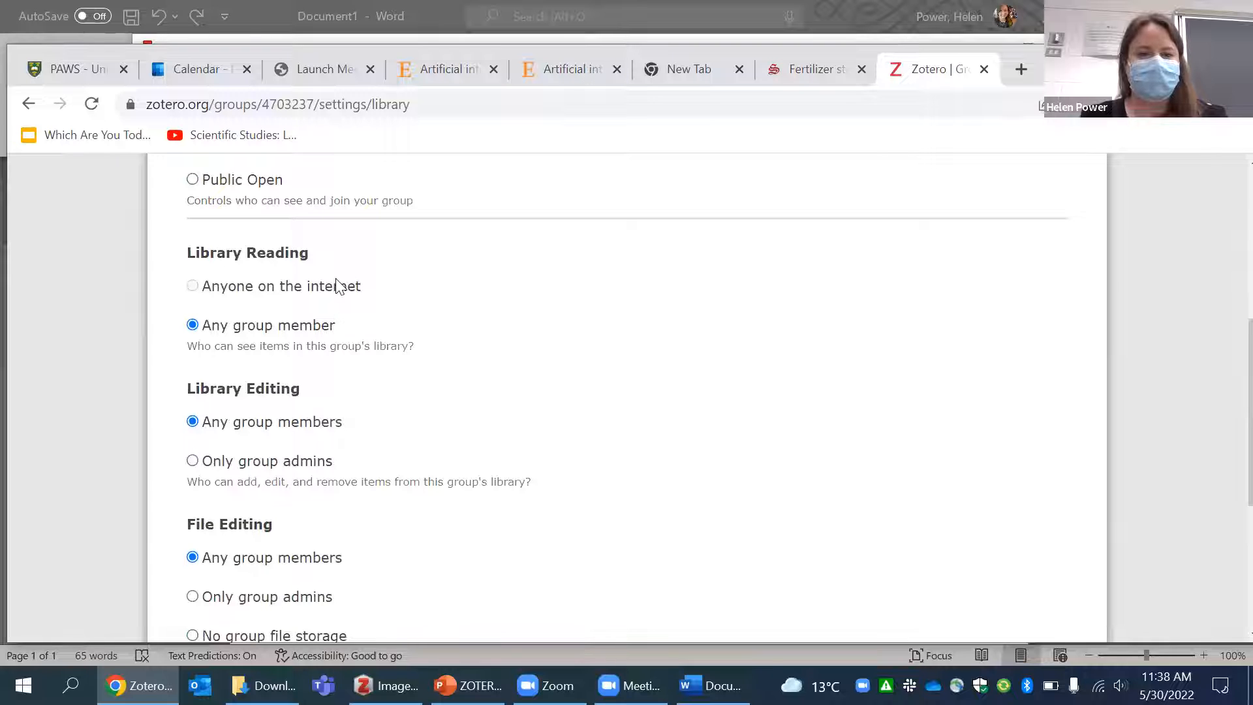
scroll(293, 287, down, 1)
scroll(288, 310, down, 1)
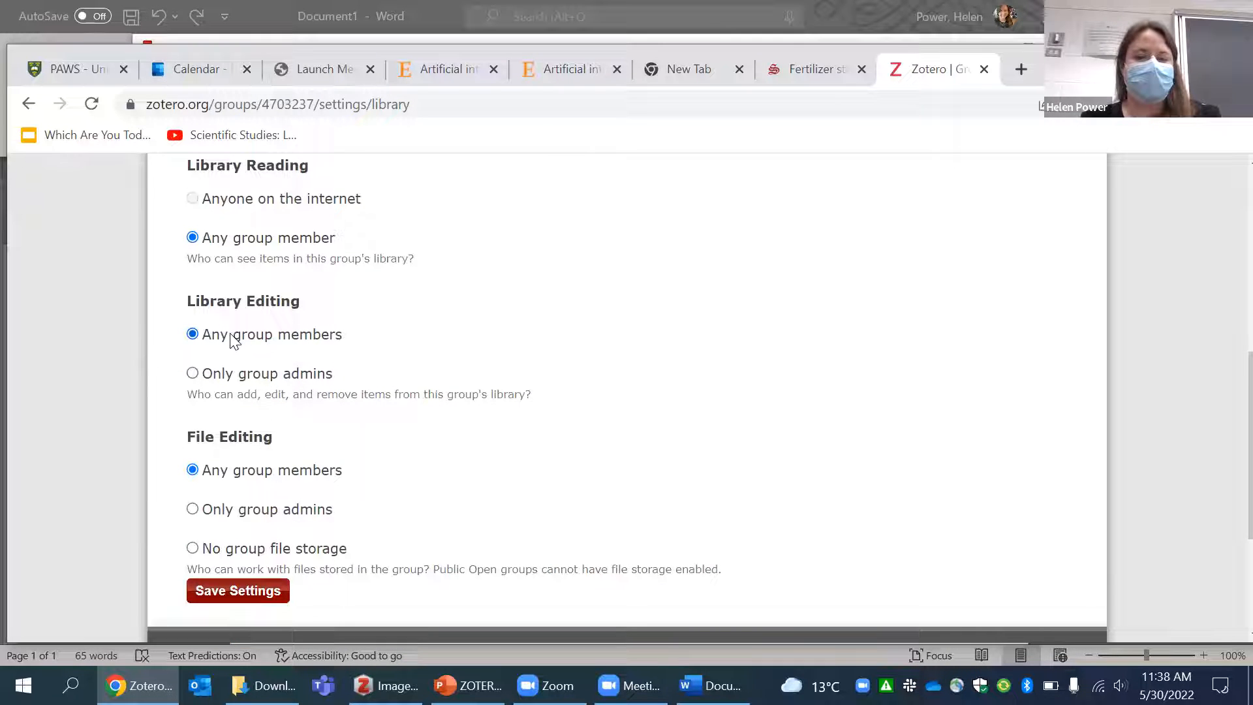
scroll(232, 337, down, 1)
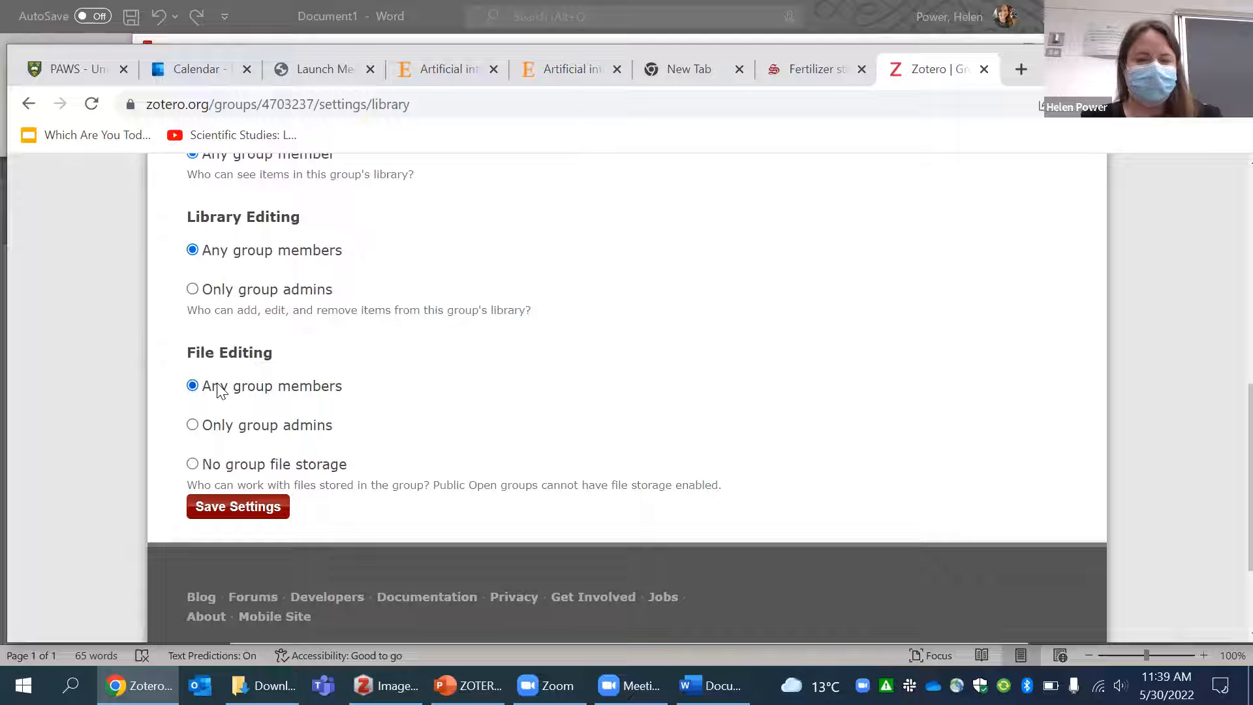
click(278, 511)
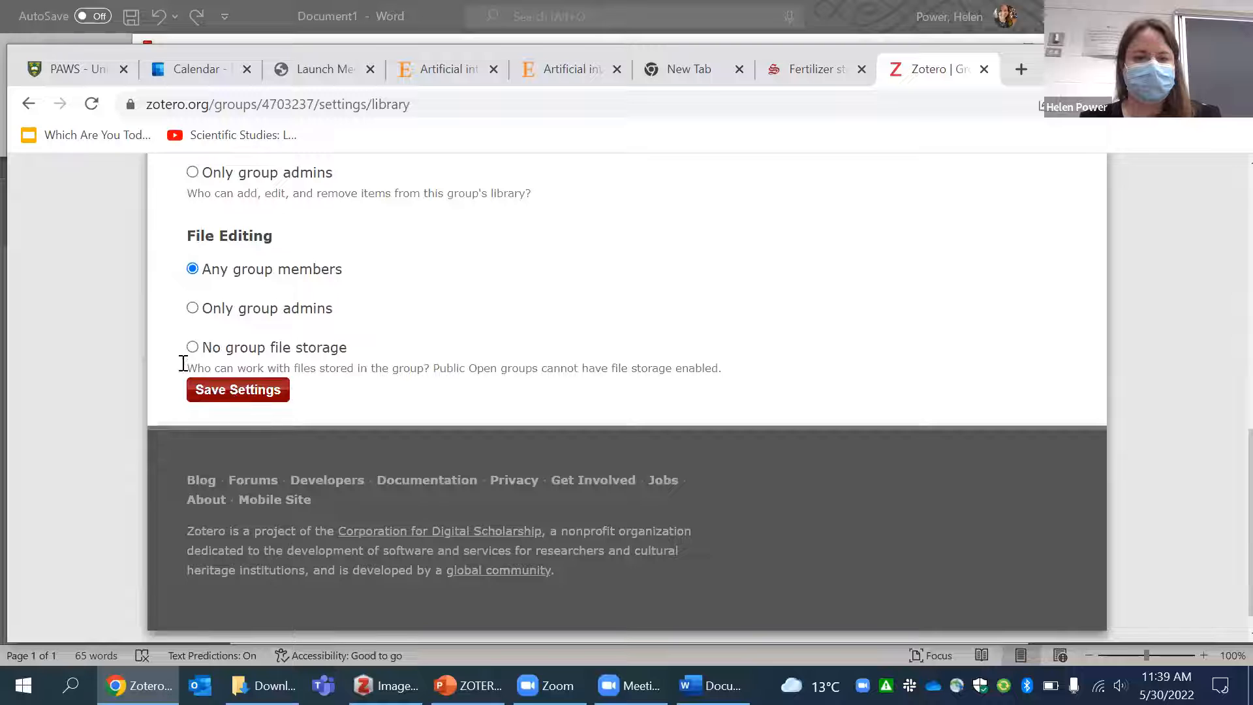
click(212, 391)
Open the SURE group's members settings and review the current members, roles and invitation options.
click(342, 343)
scroll(307, 504, down, 2)
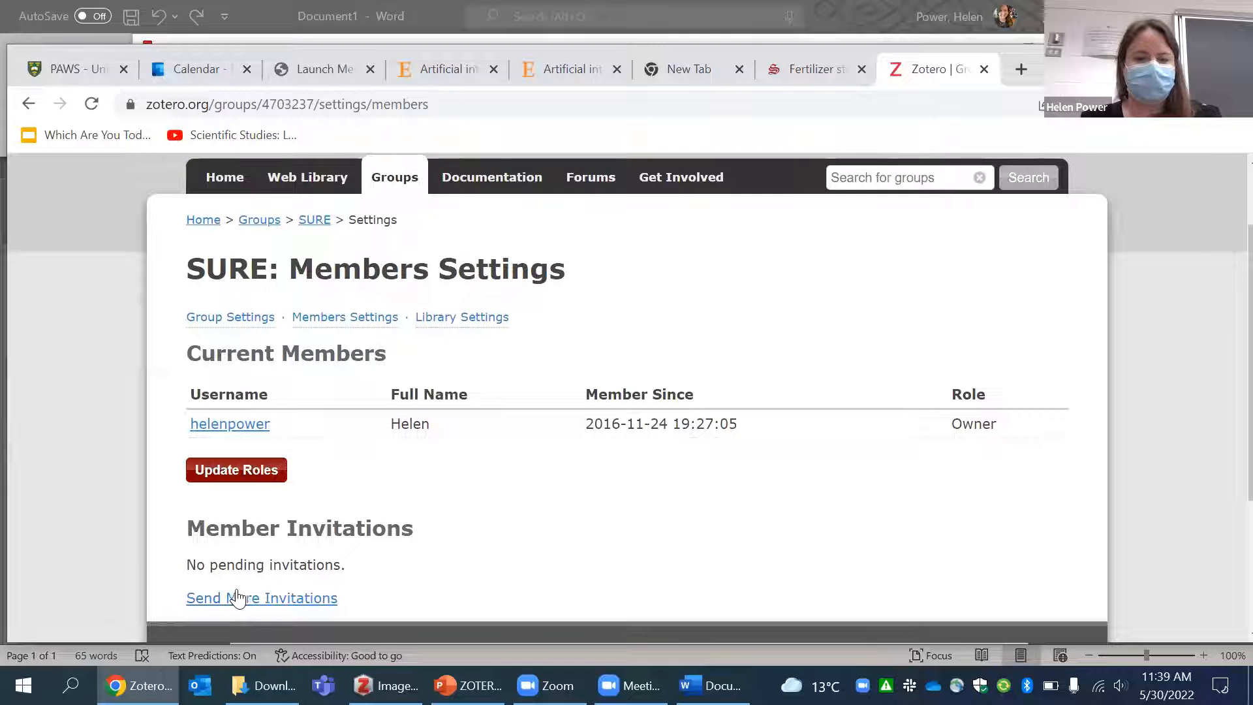
scroll(242, 594, down, 1)
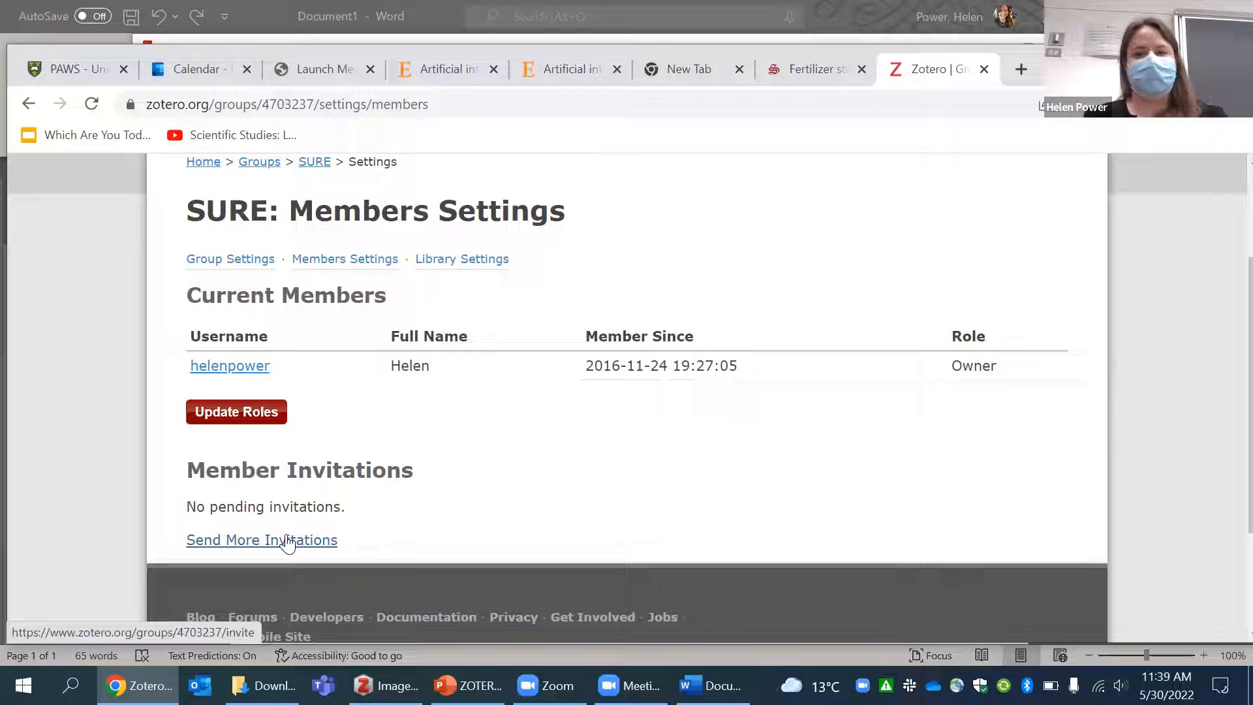
scroll(654, 620, up, 1)
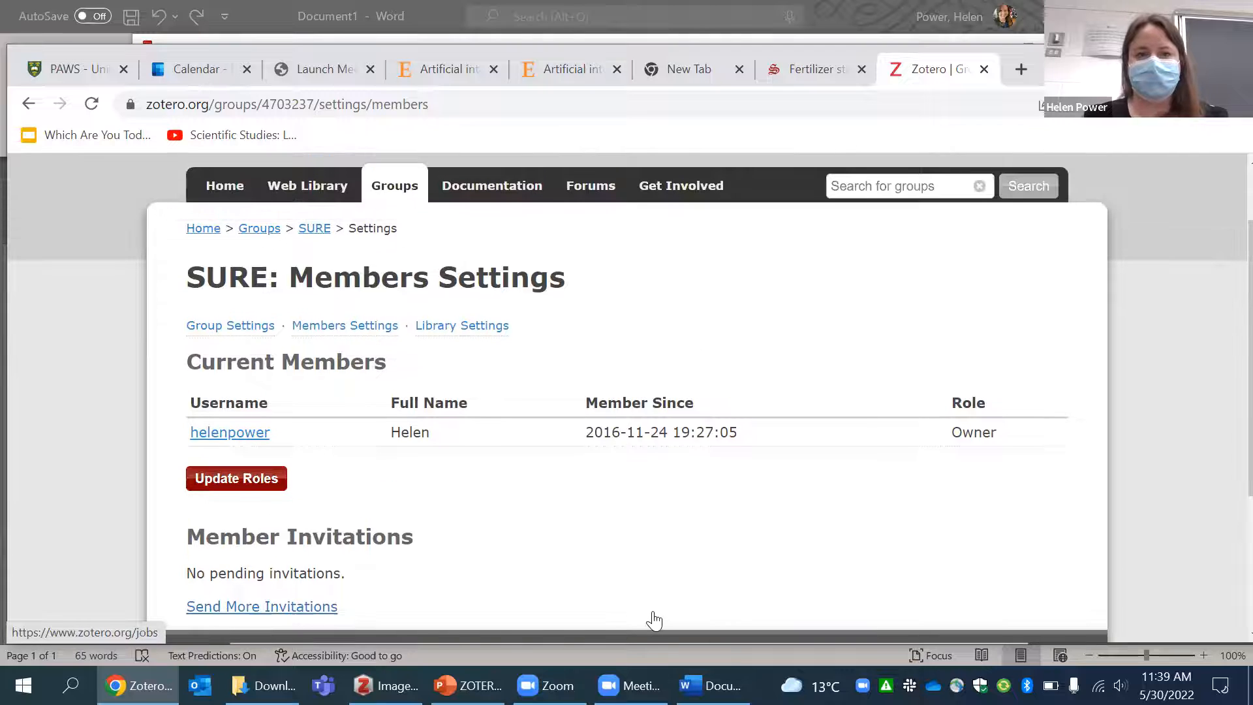
scroll(654, 620, up, 1)
scroll(654, 620, down, 3)
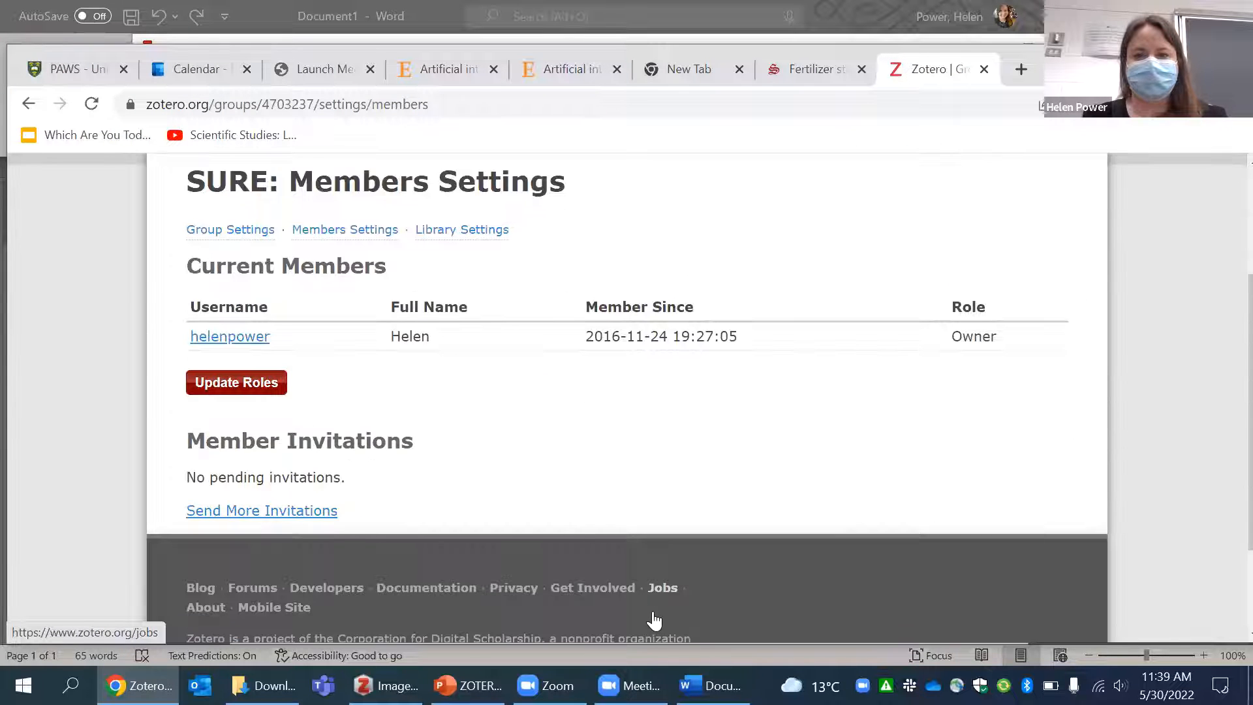
scroll(653, 612, down, 1)
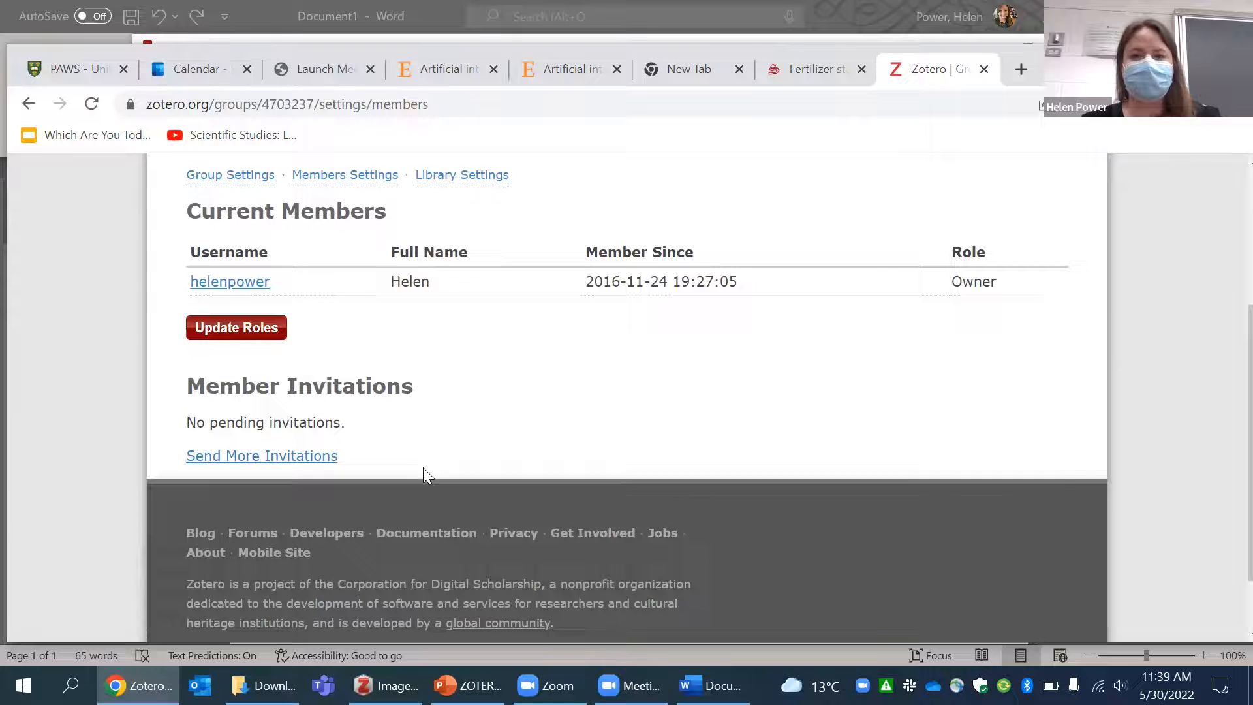
scroll(424, 470, up, 4)
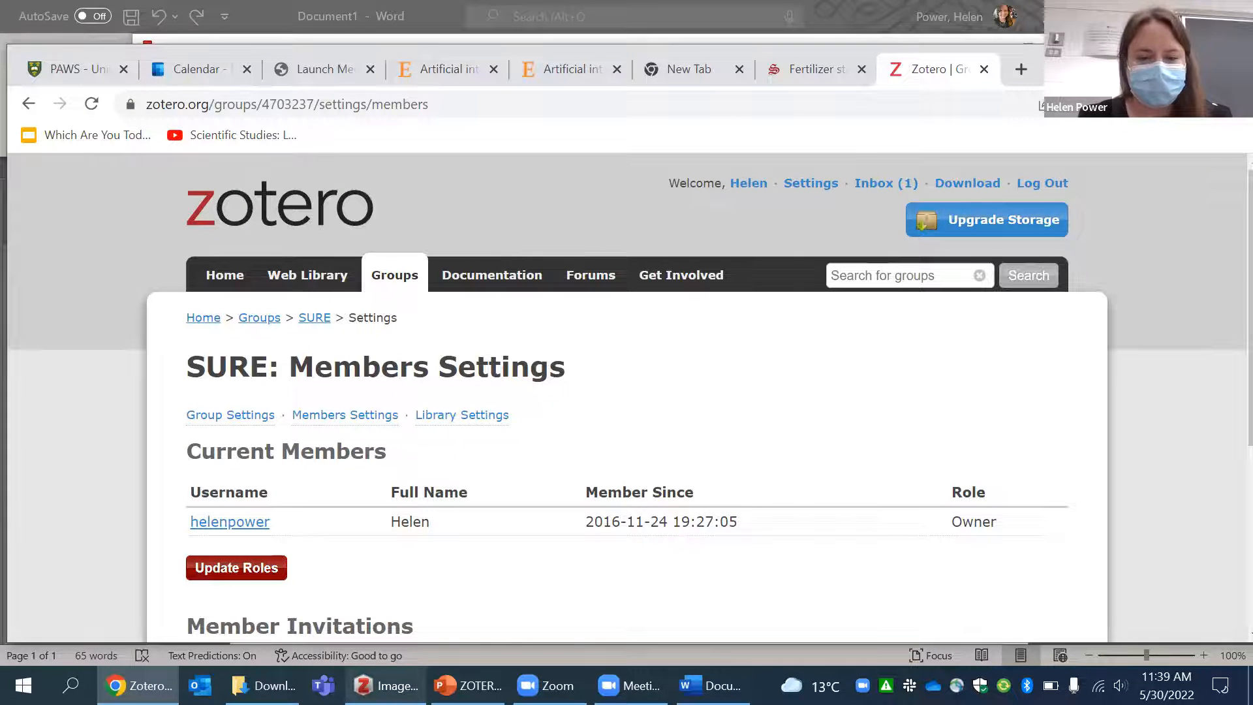
Switch to the Zotero desktop app and view the black-white librarian clipart item's related items, tags, info and notes.
click(387, 686)
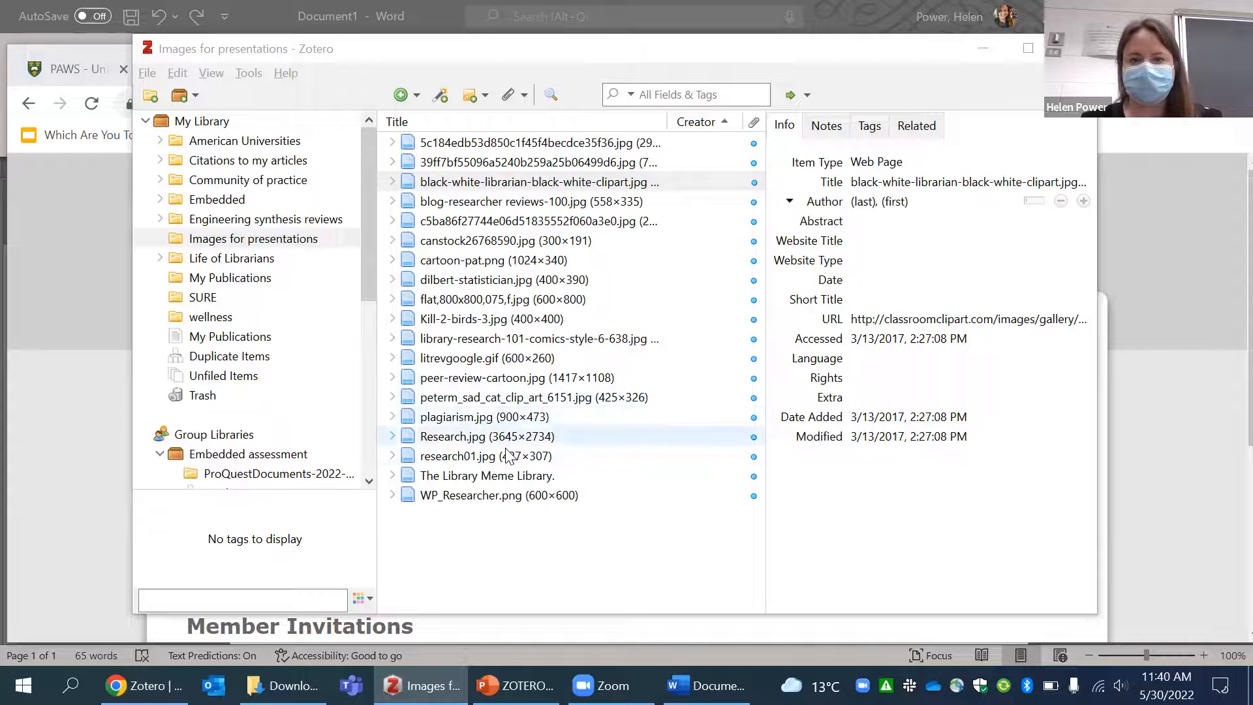
click(917, 126)
click(868, 126)
click(829, 126)
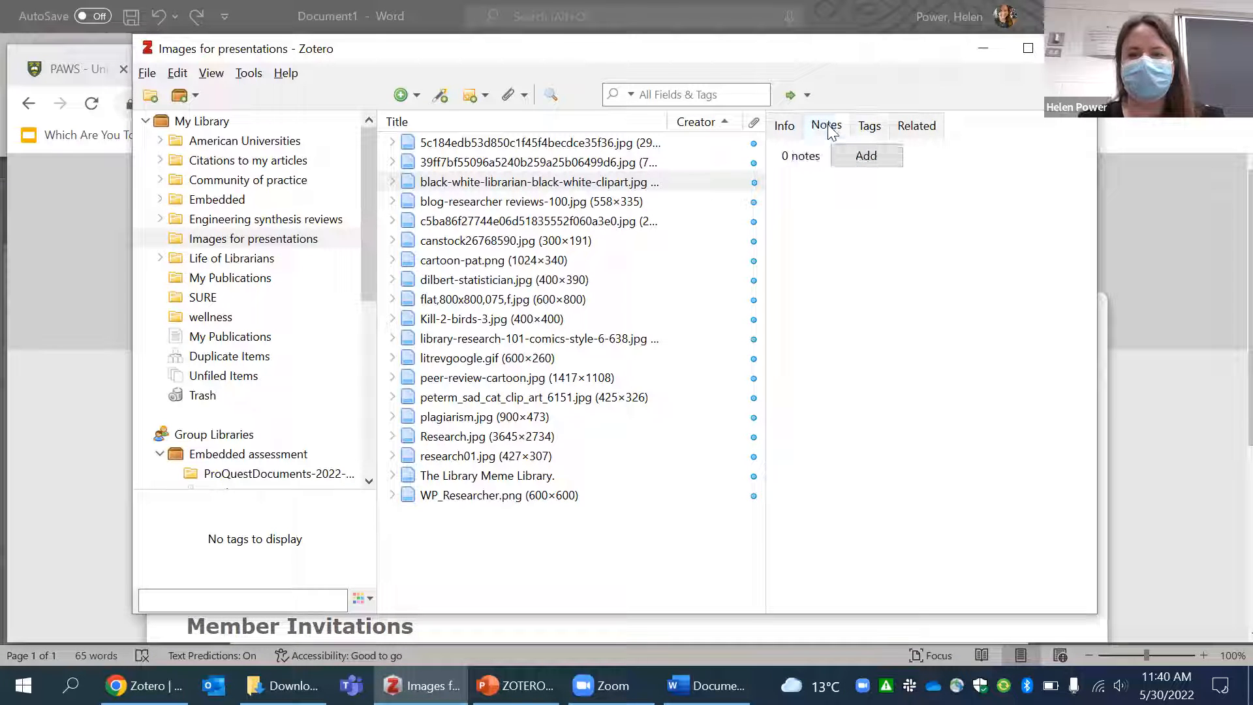
click(785, 126)
click(827, 126)
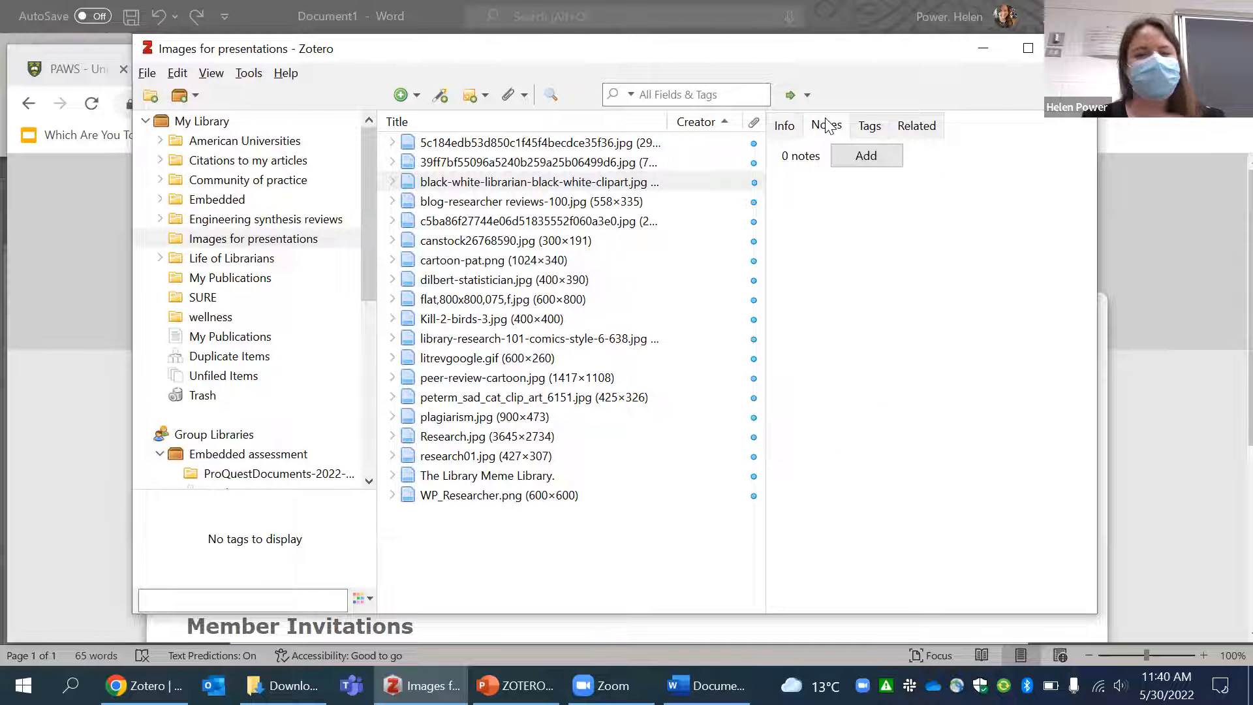
Add a note to the black-white librarian clipart item reading "This article talks about".
click(867, 156)
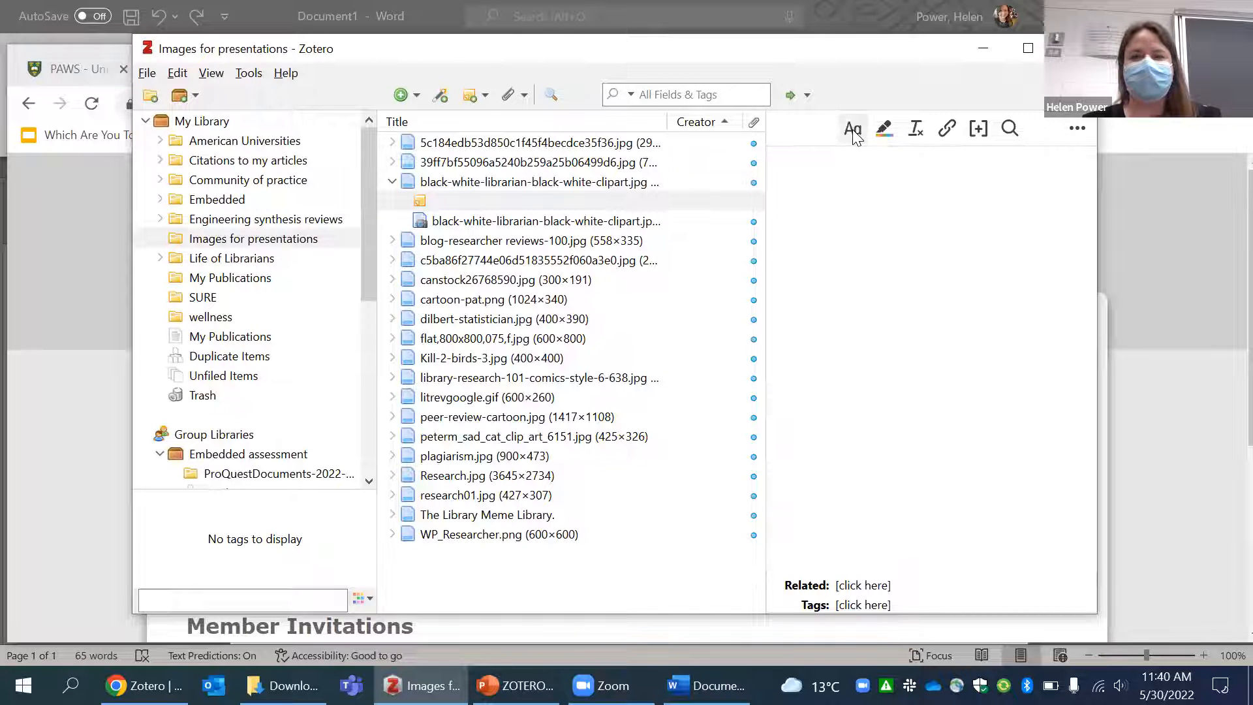
right_click(870, 328)
click(818, 193)
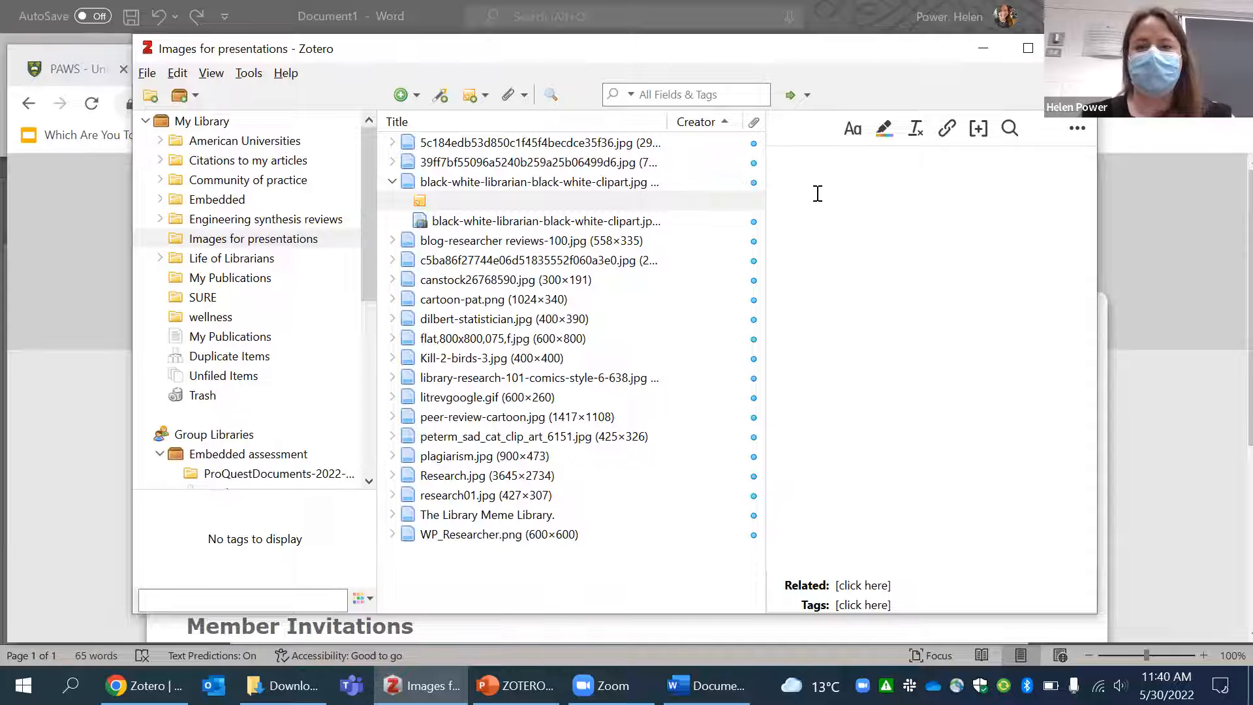
text(This article talks about)
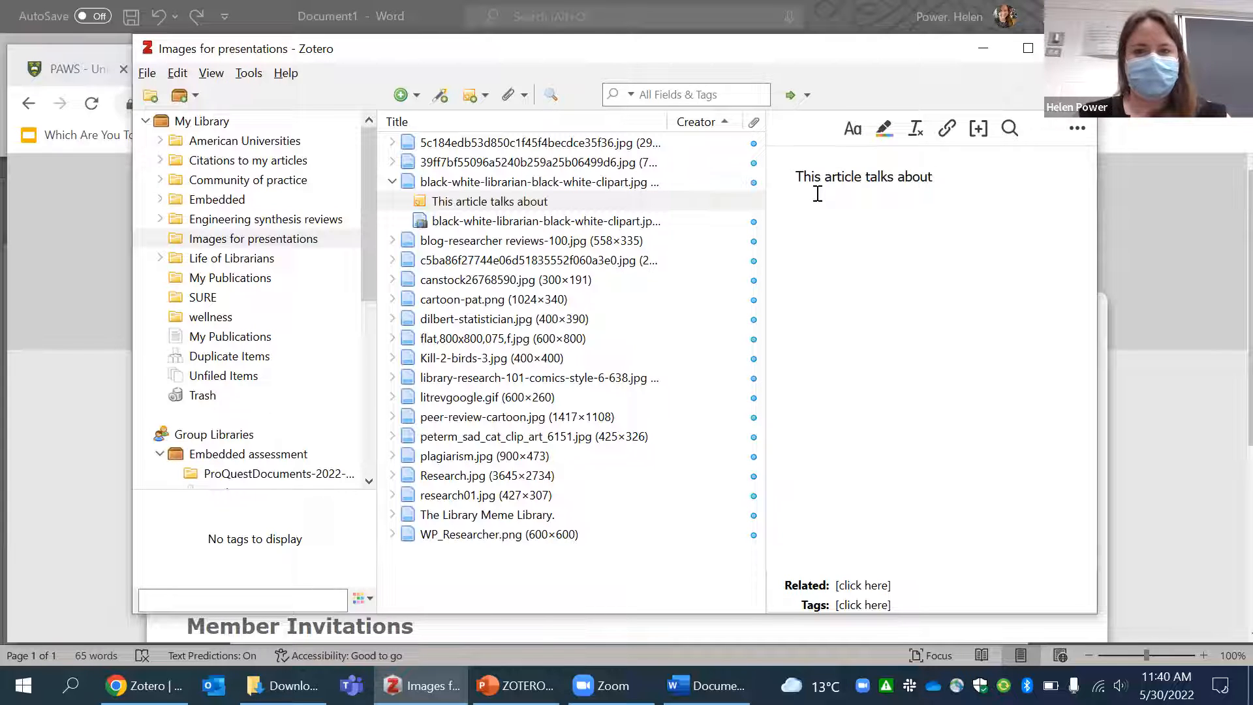
Replace "talks about" in the note with "includes statistics on the demographics of ....".
key(BackSpace)
key(BackSpace)
key(BackSpace)
key(BackSpace)
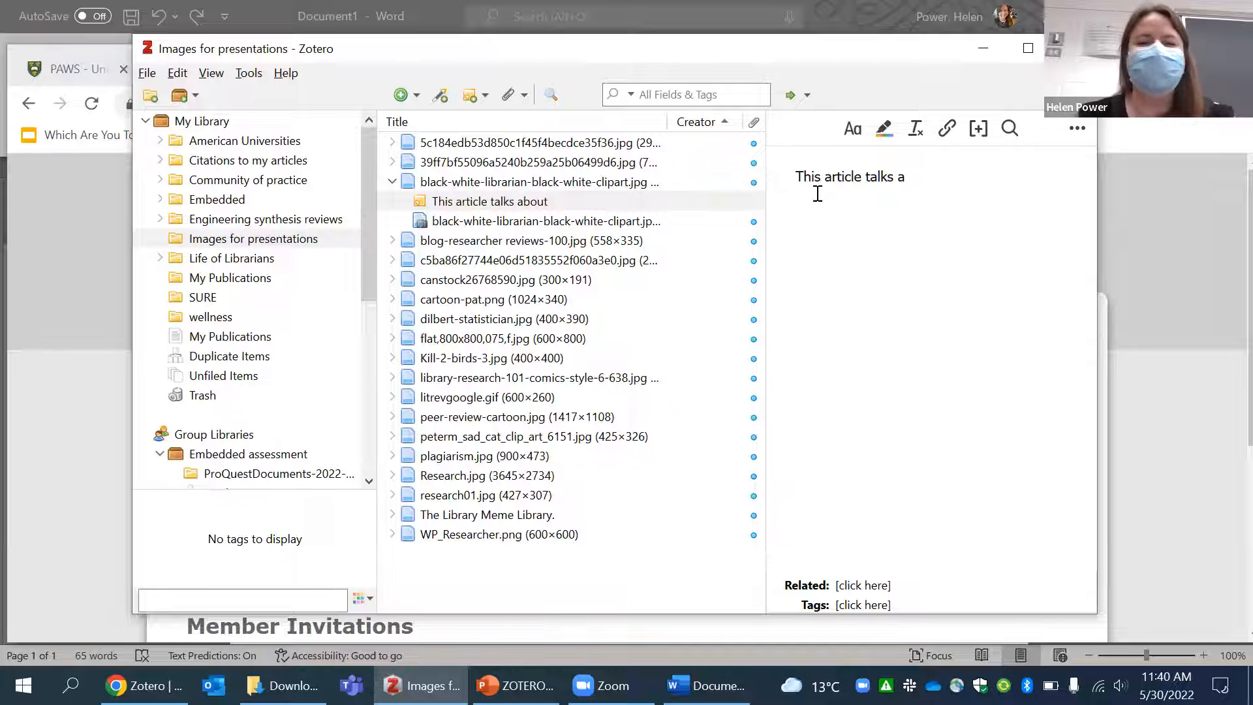
key(BackSpace)
key(BackSpace)
key(BackSpace)
key(BackSpace)
key(BackSpace)
key(BackSpace)
key(BackSpace)
key(BackSpace)
text(i)
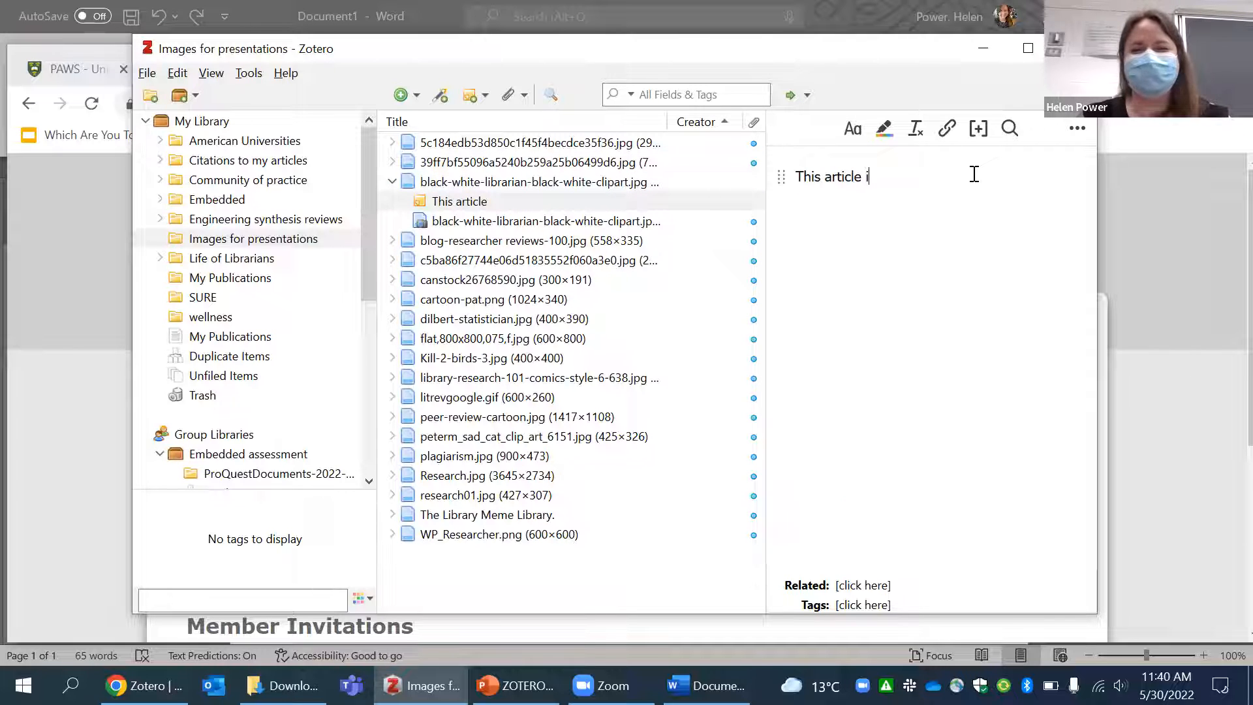
text(ncludes statistics on the demographics of ....)
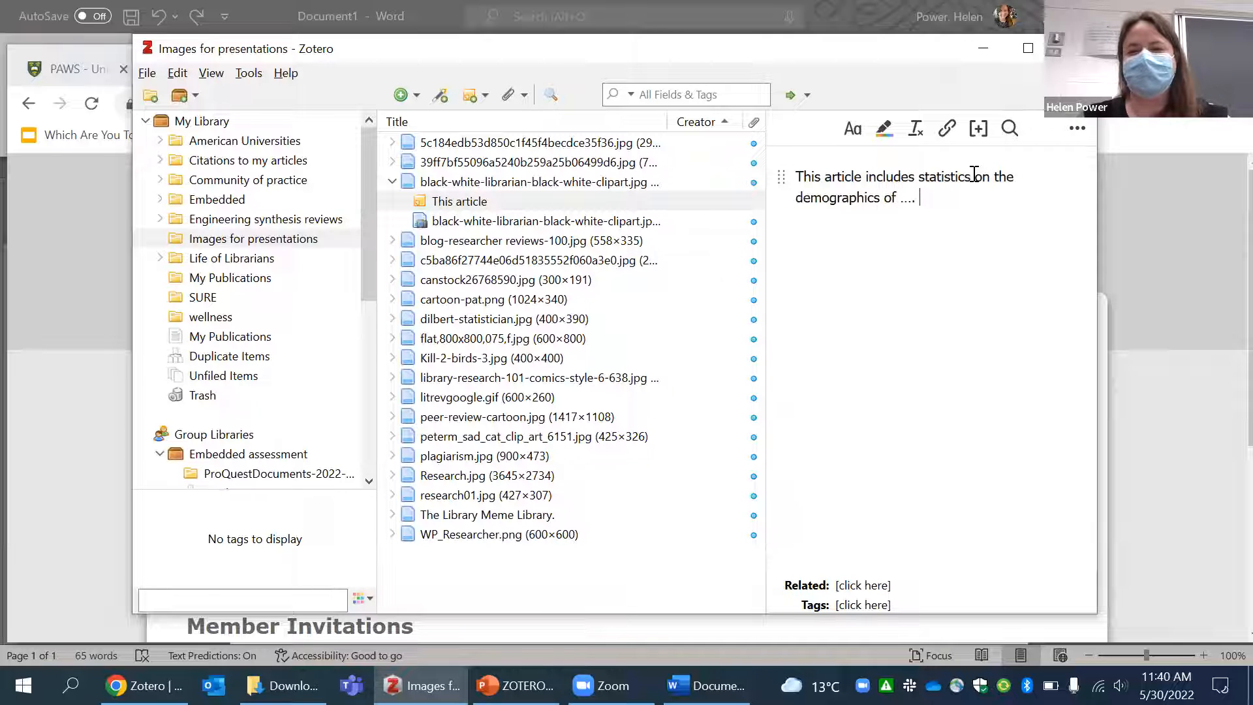
Highlight the characters "cludes s" in the note's first line in red.
drag(876, 177, 925, 178)
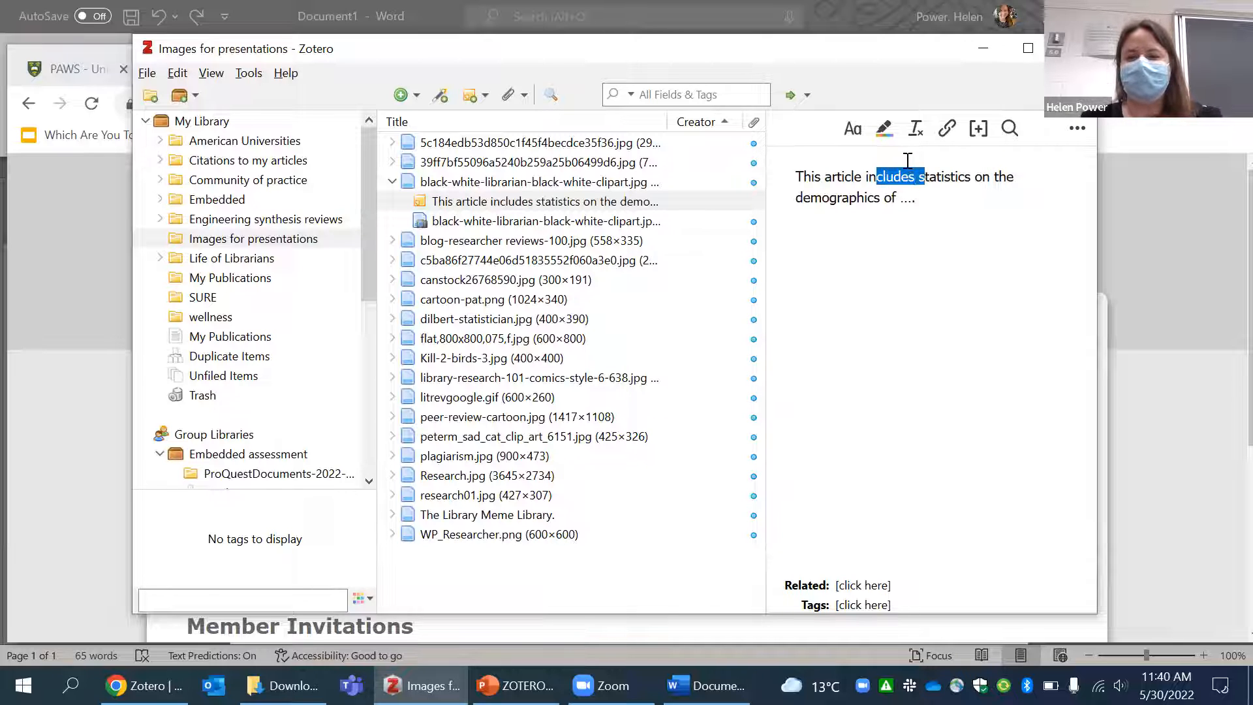
click(884, 128)
click(856, 158)
click(995, 219)
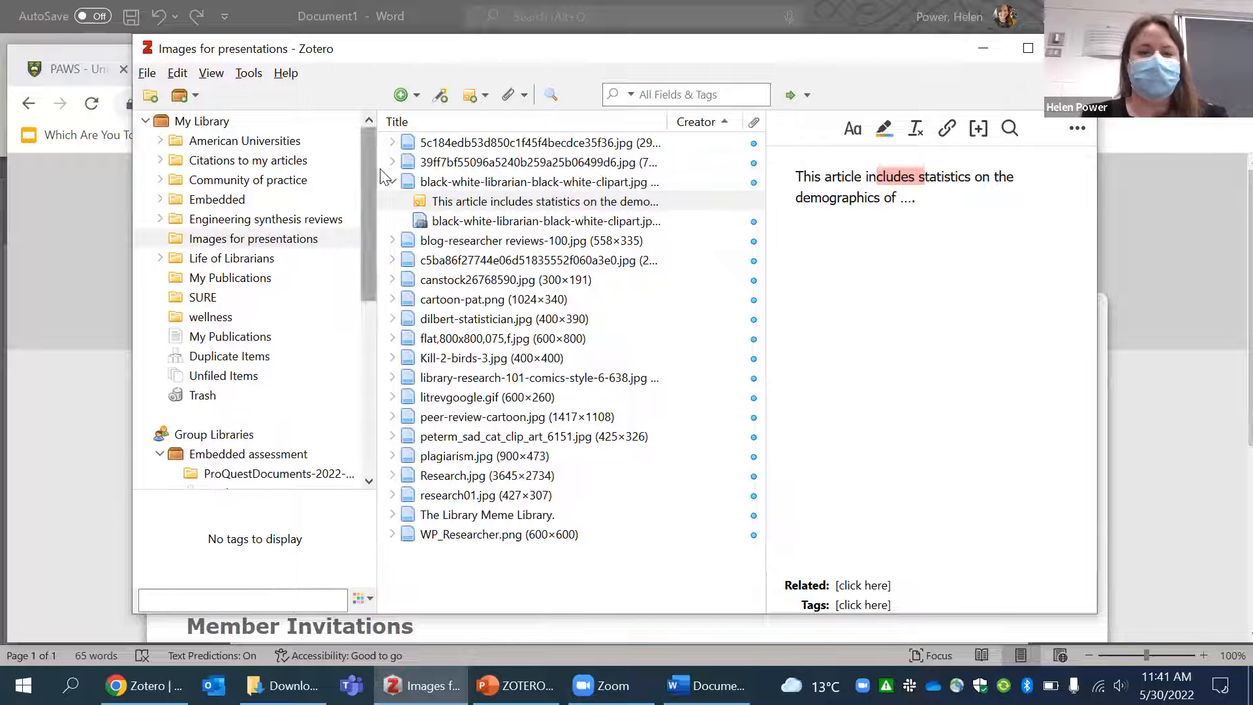
Look through the group libraries listed below the personal collections, and return to the start of the list.
click(365, 234)
scroll(369, 234, down, 4)
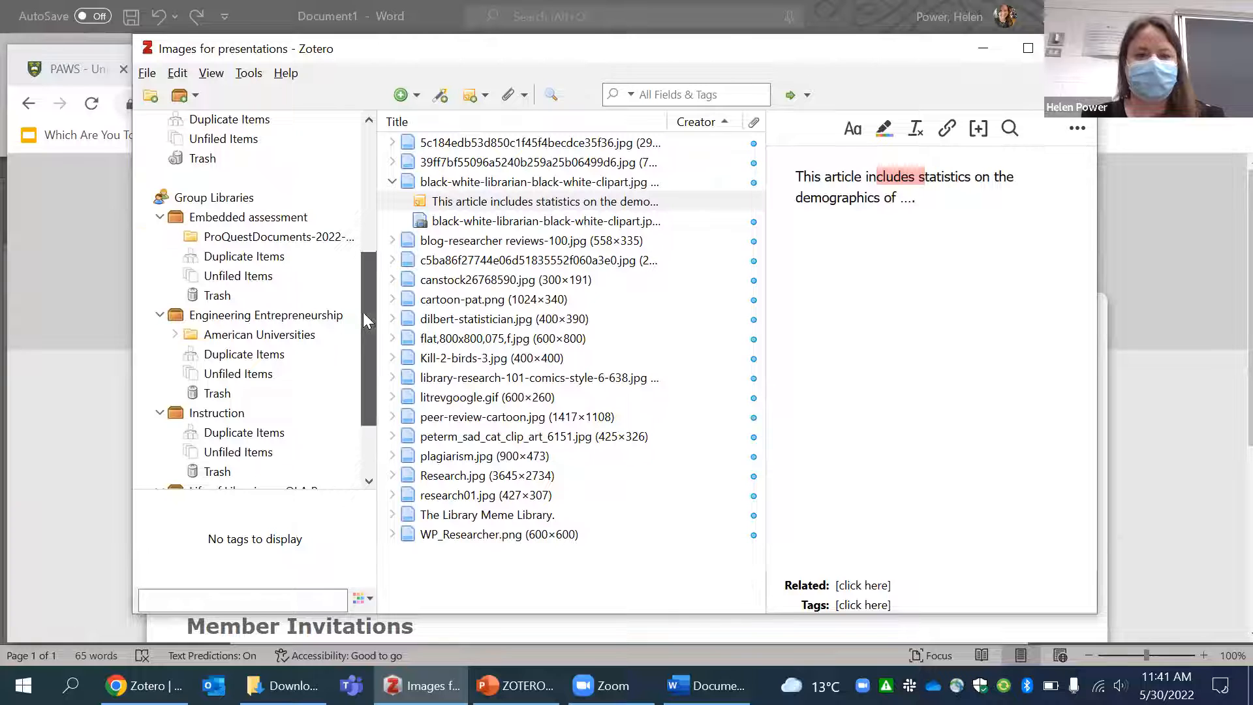
drag(363, 312, 370, 145)
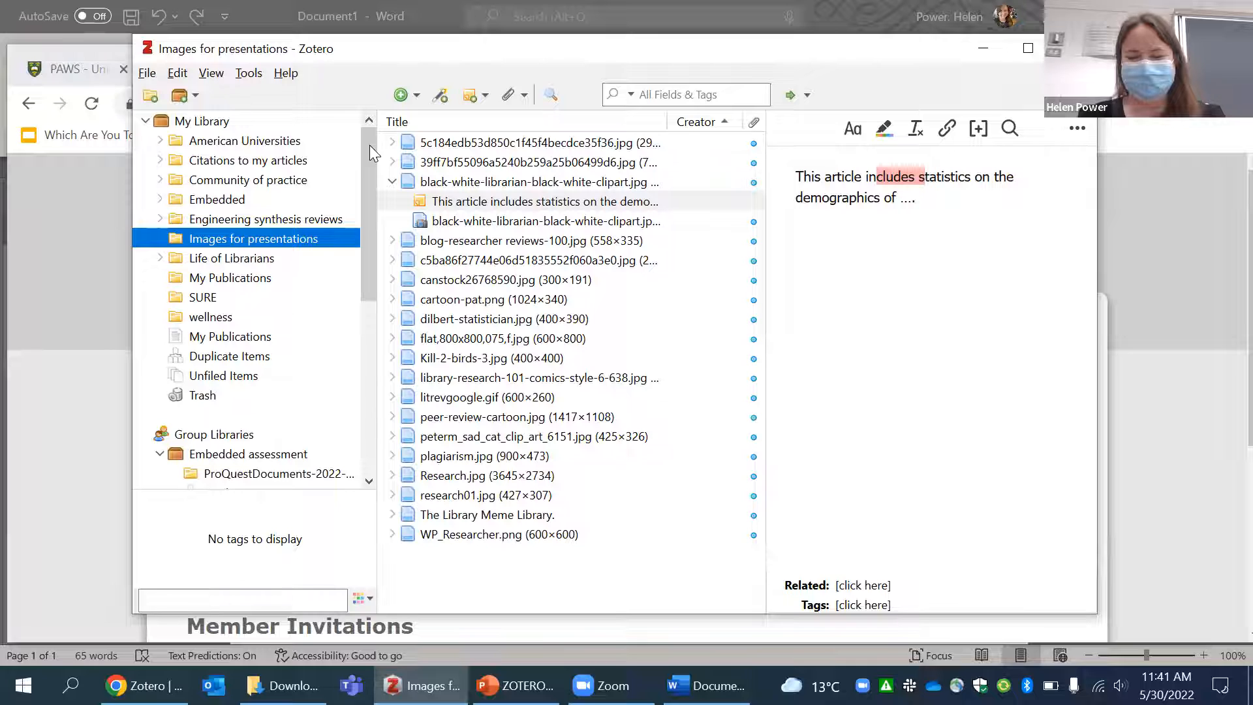
Examine the note editor's citation, text formatting and separate-window options, and the commands for new items, import and export.
click(950, 242)
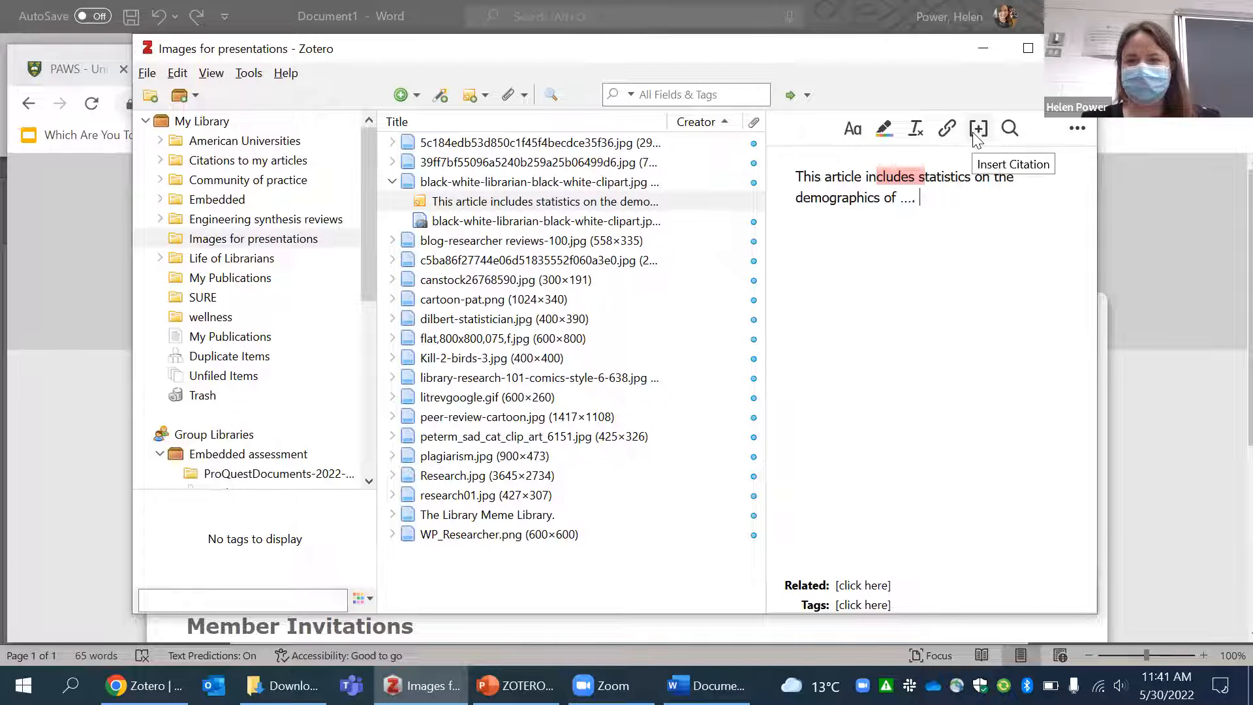
click(860, 126)
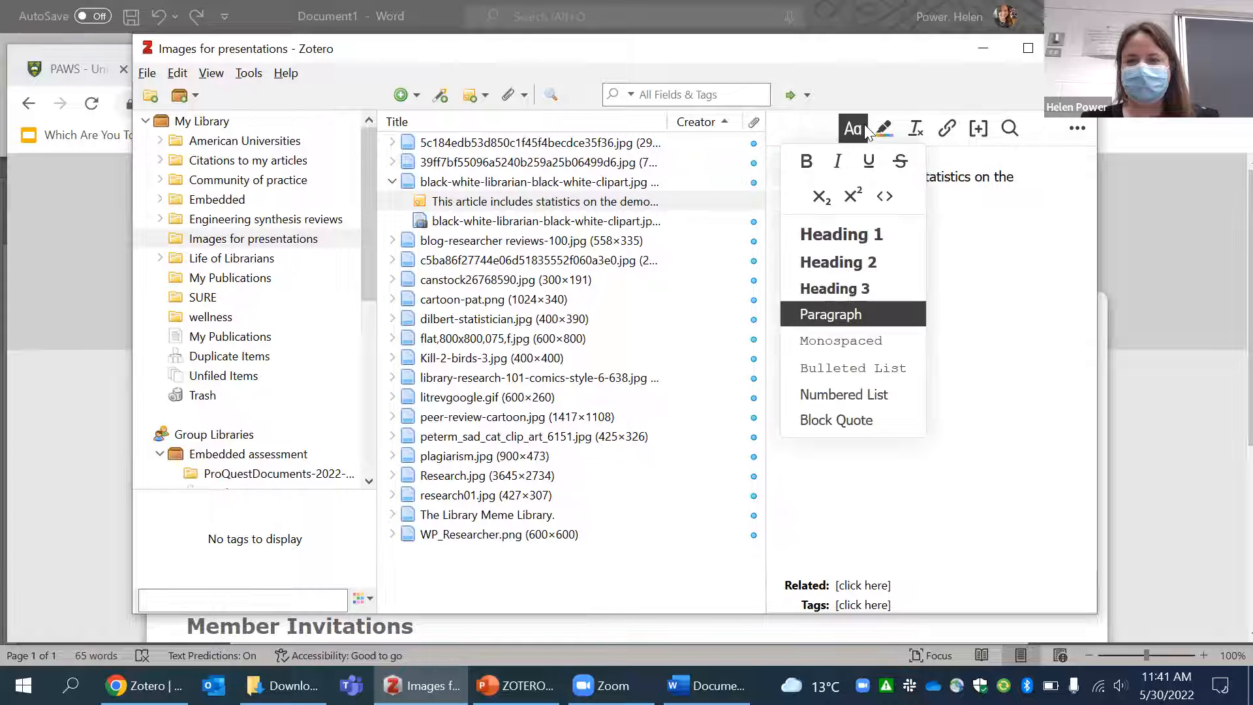
click(989, 272)
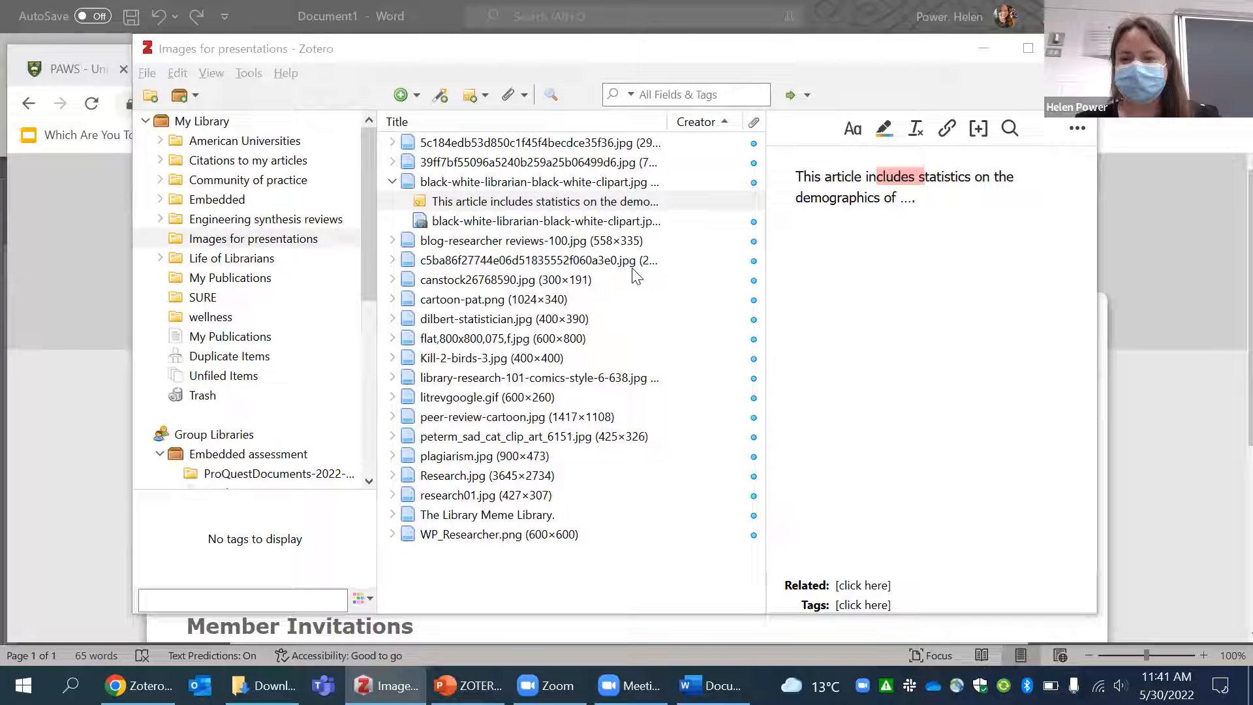
click(782, 330)
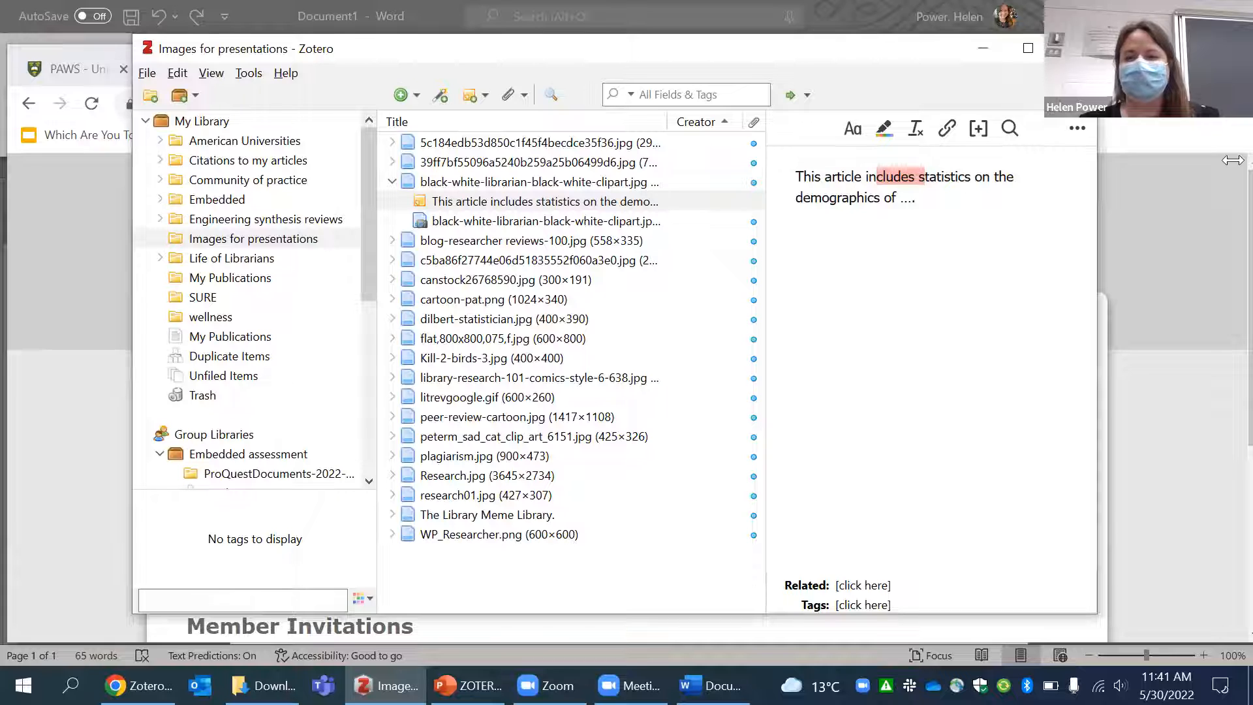
click(1078, 129)
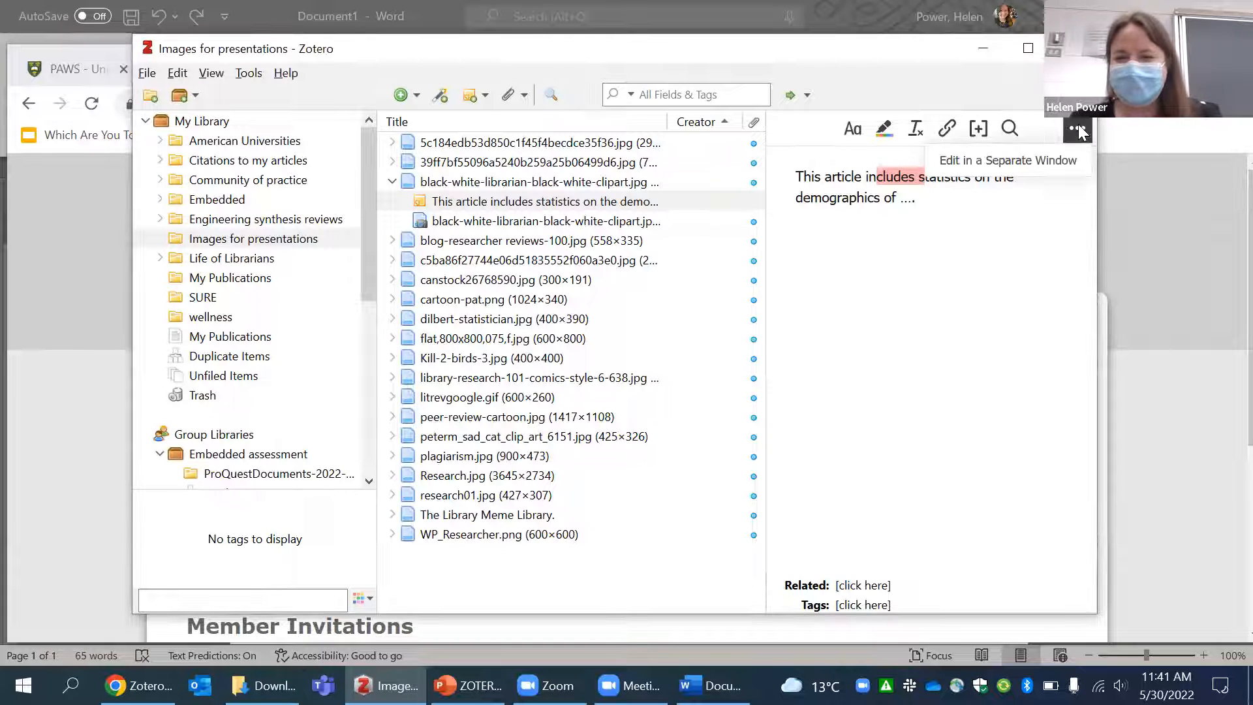
click(946, 264)
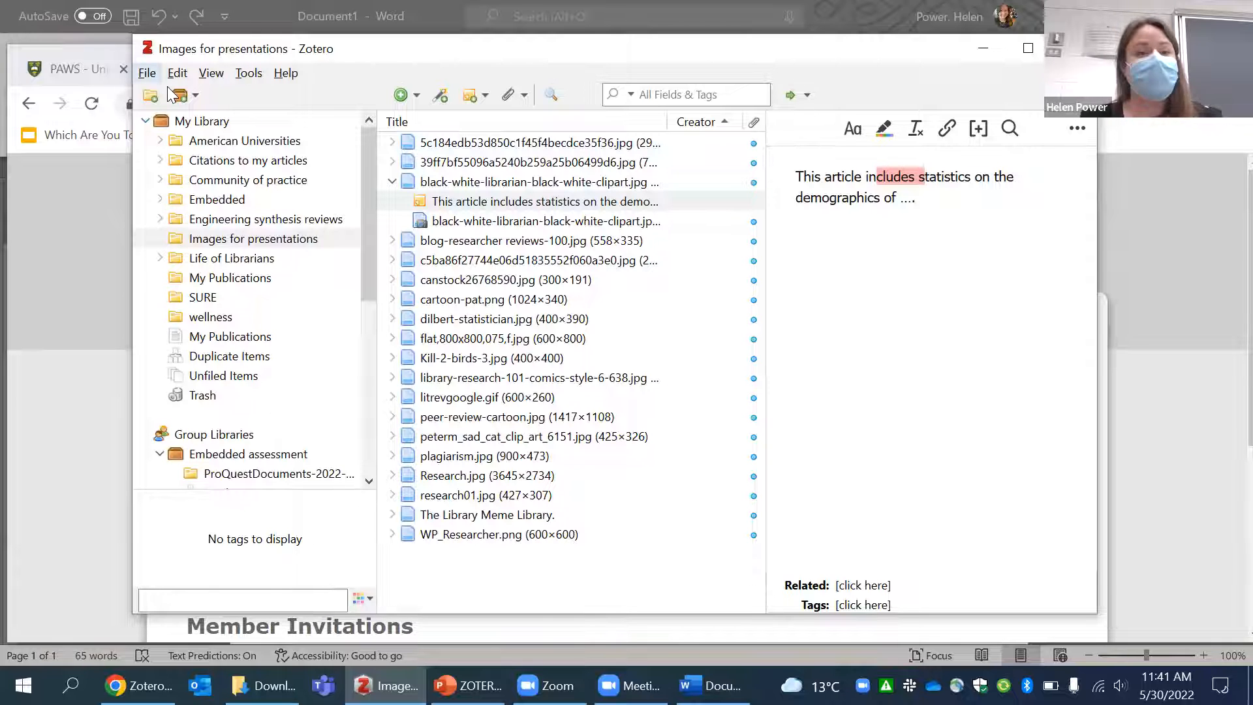
key(alt+f)
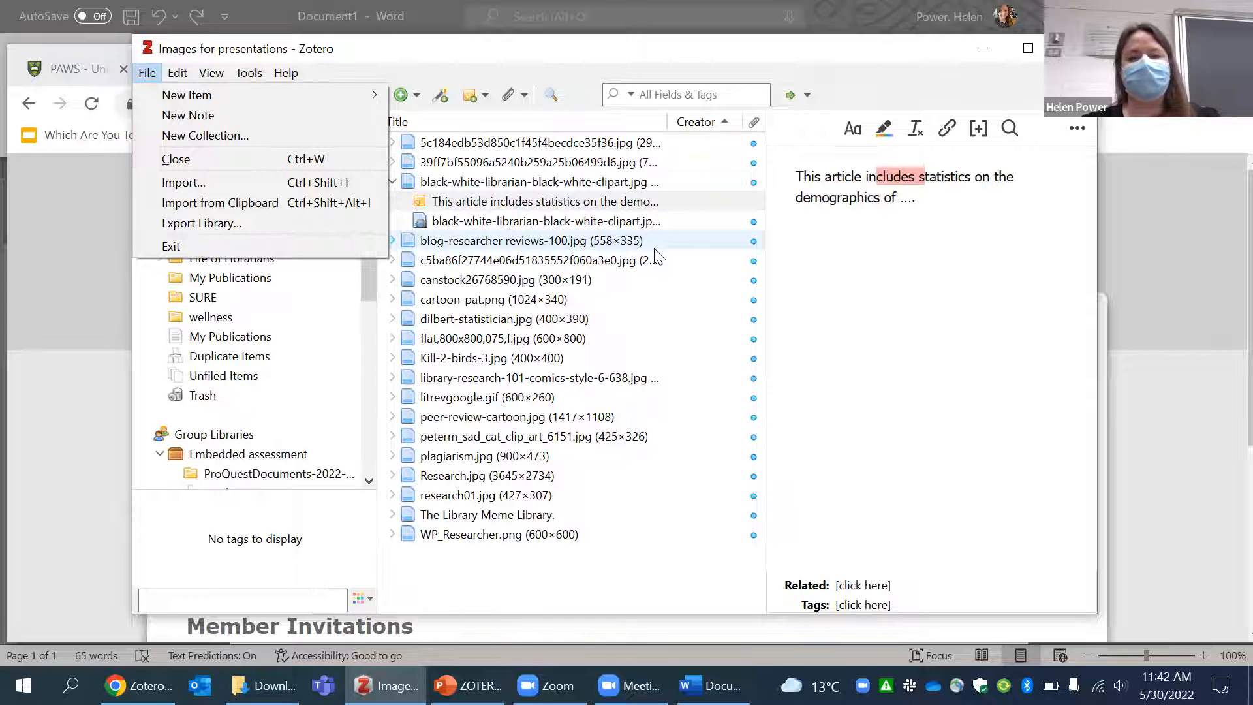
click(861, 313)
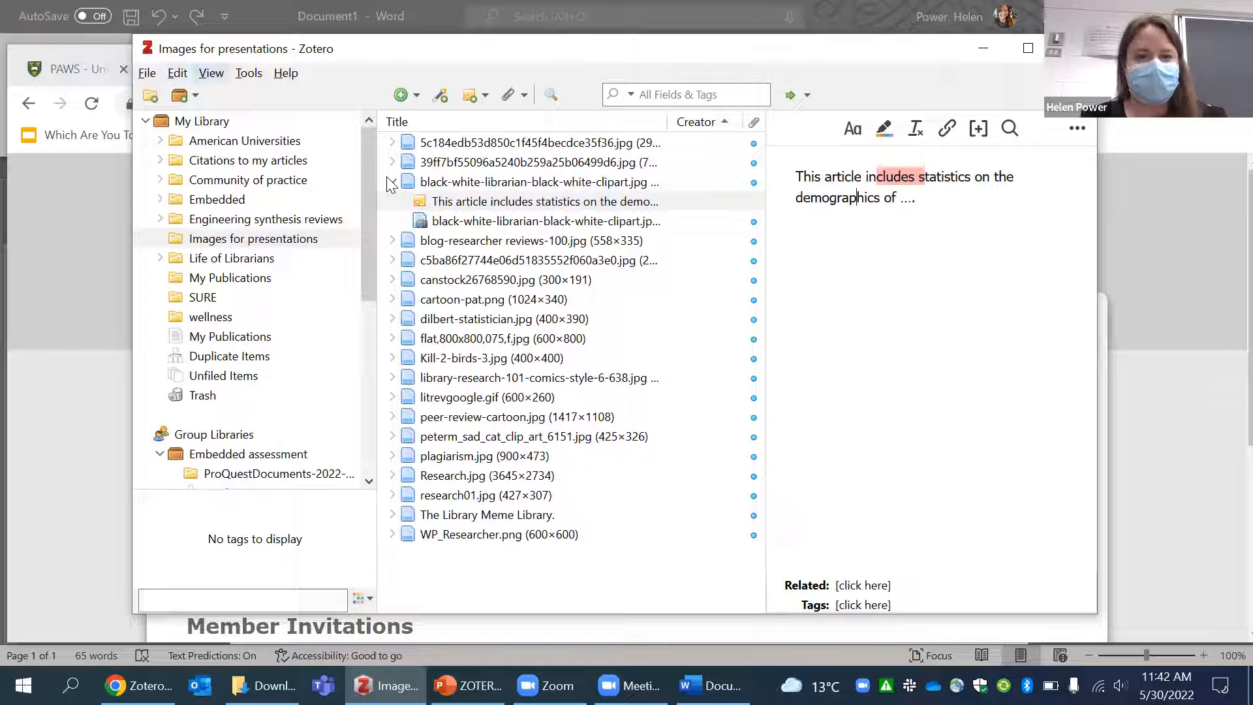
Examine the note and file export options in Zotero RDF format for the item rows around the black-white-librarian image, and cancel the export.
click(462, 168)
key(shift+Down)
key(shift+Down)
key(shift+Down)
key(shift+Down)
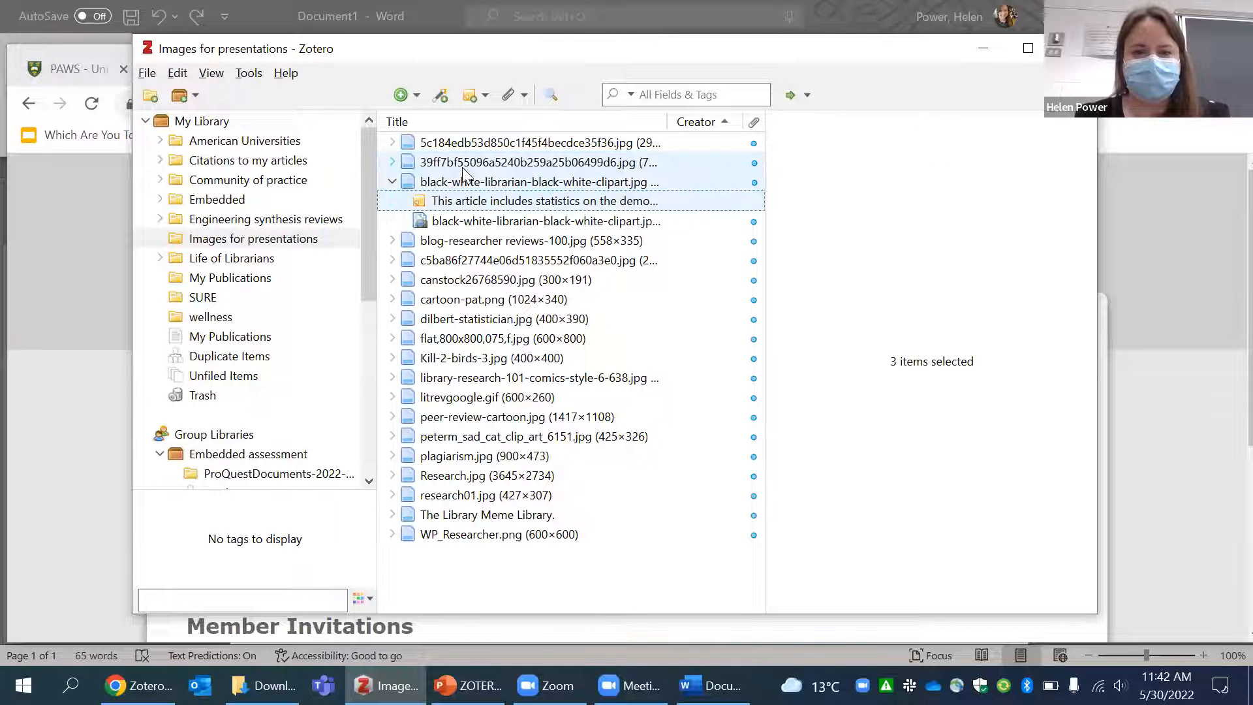
right_click(463, 168)
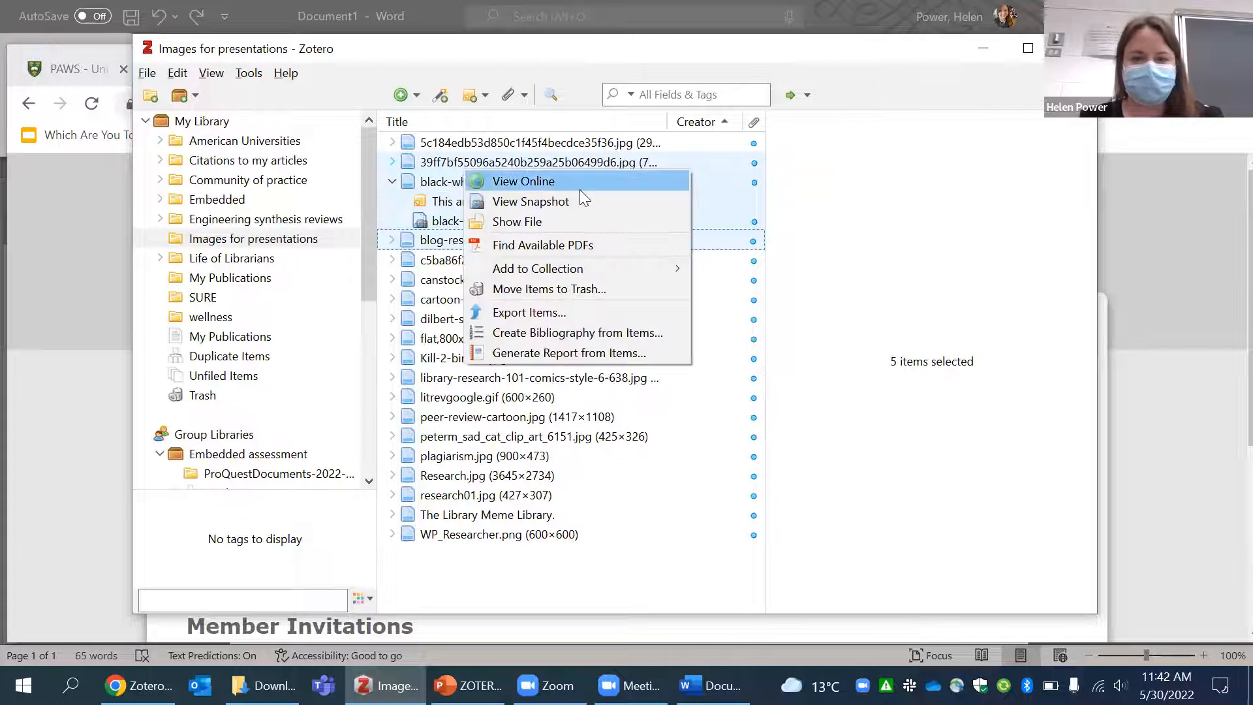
click(595, 312)
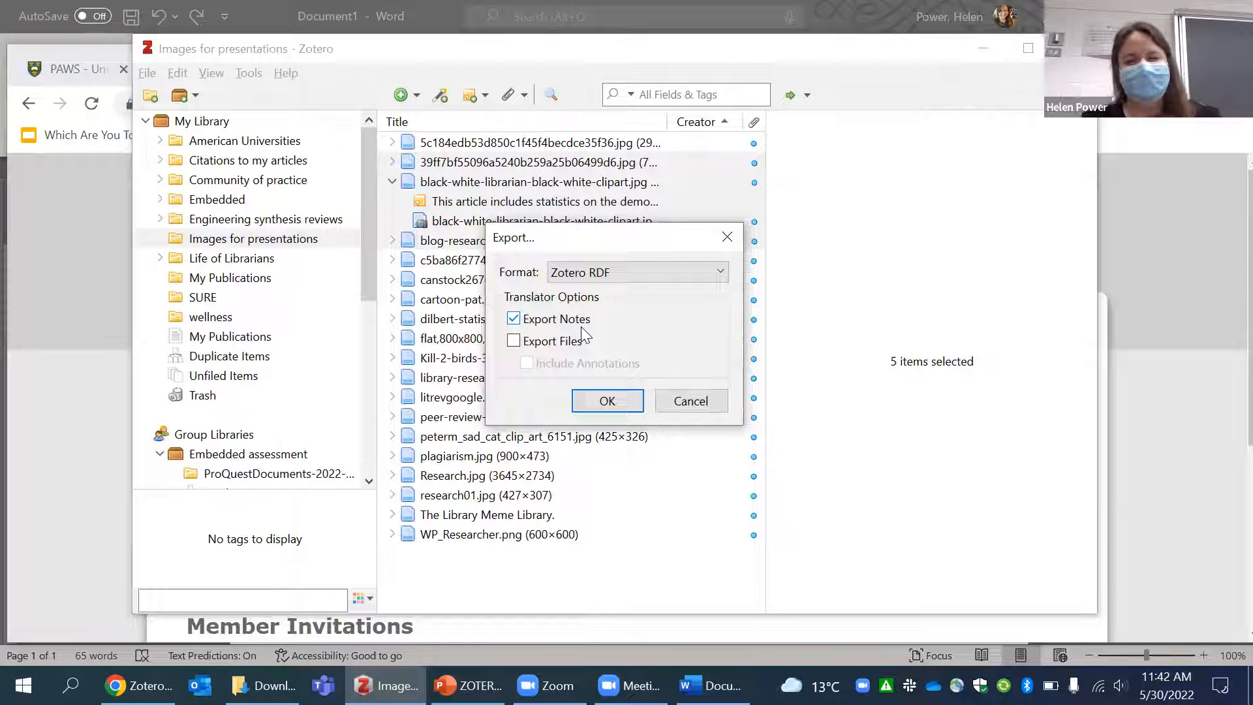
click(515, 342)
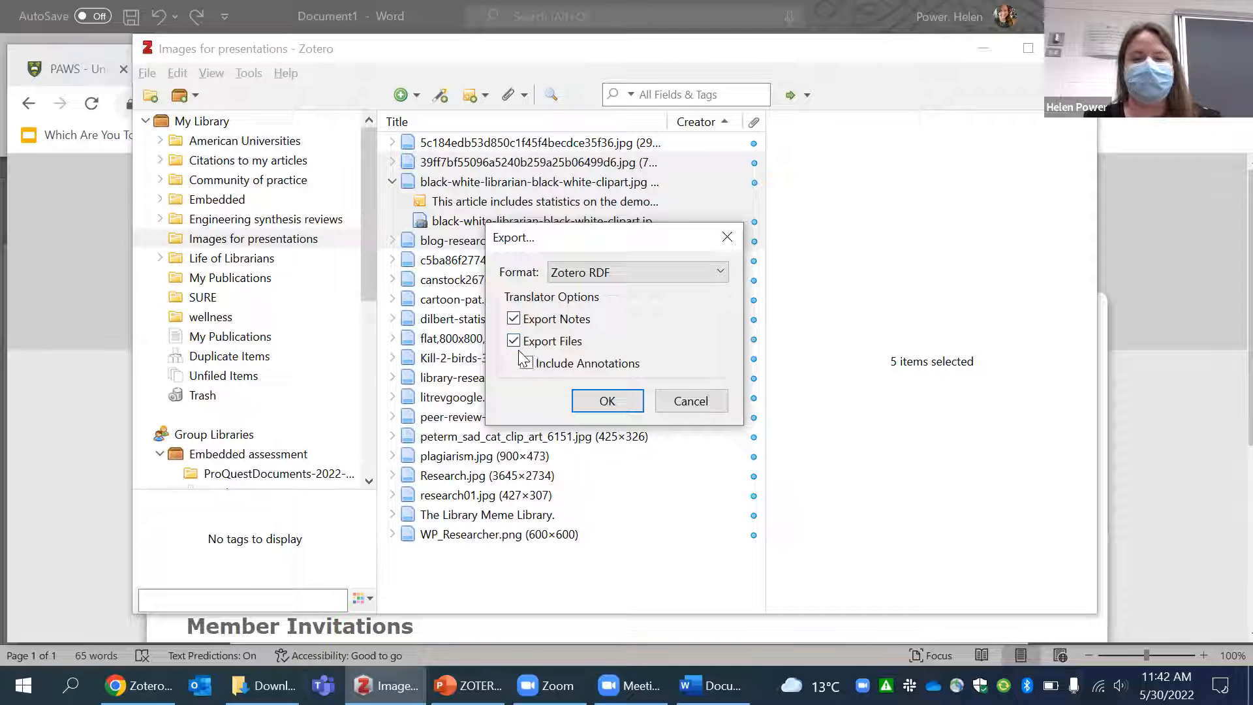
click(513, 341)
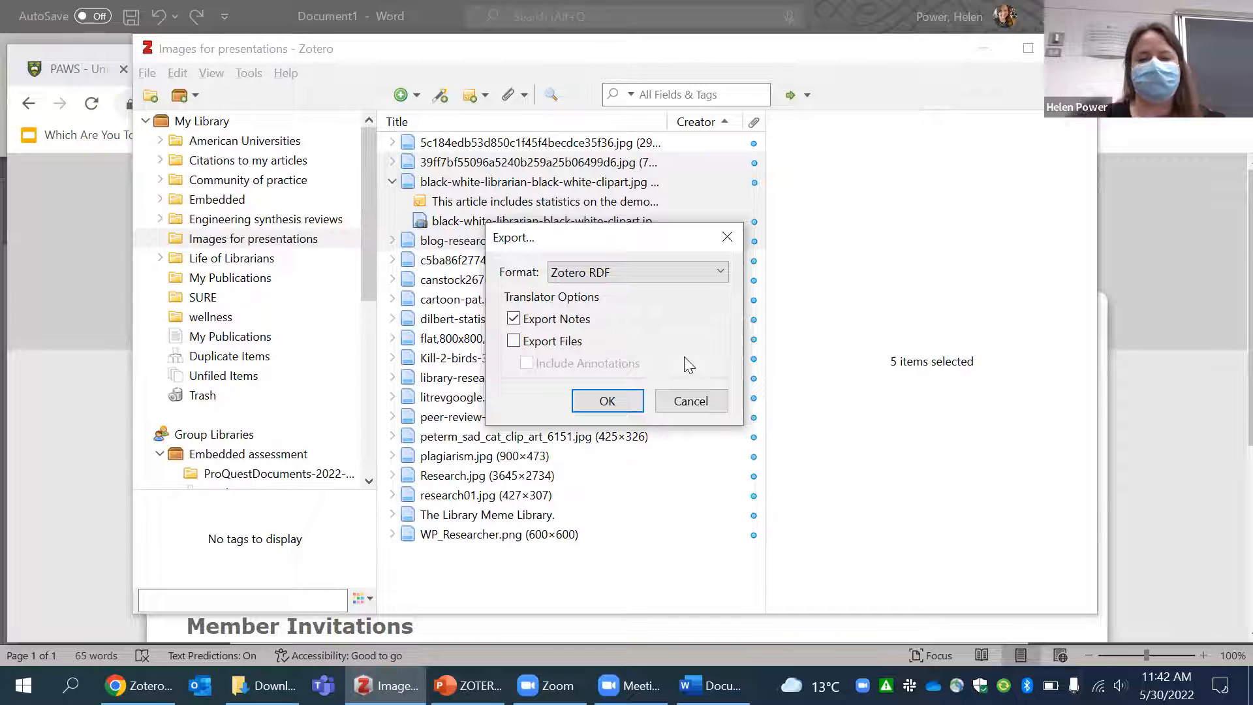
click(718, 400)
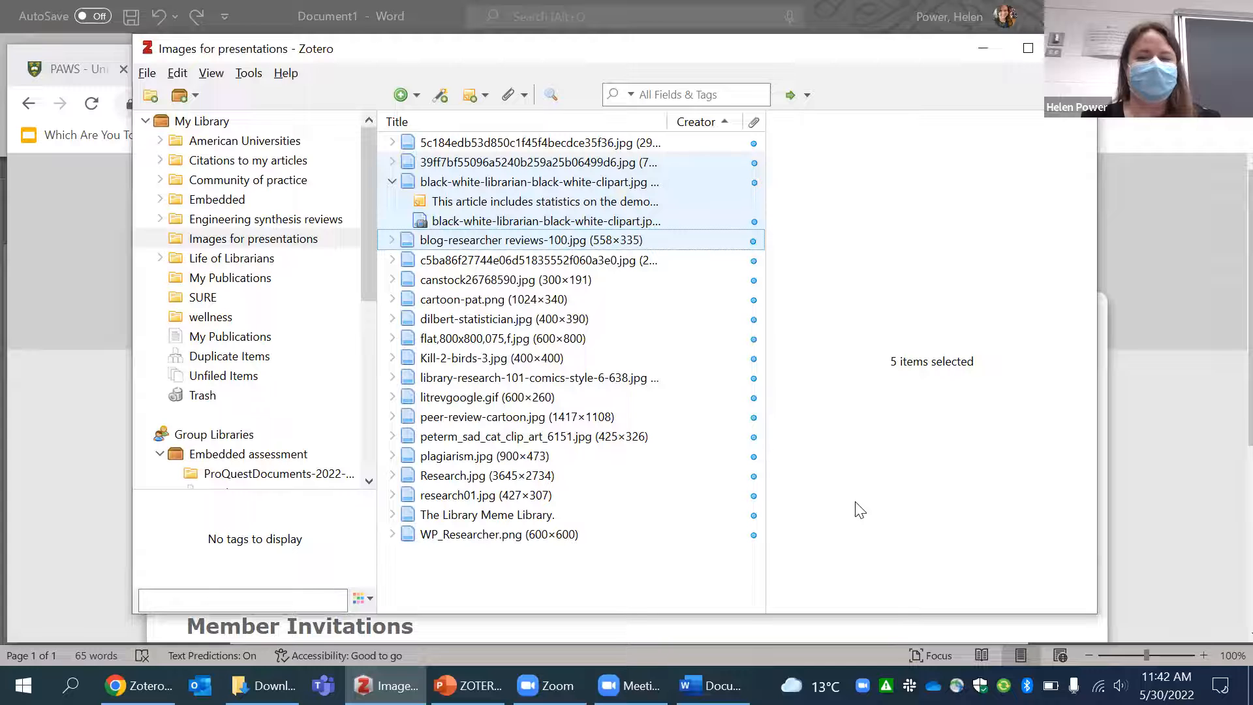
View the black-white-librarian item's notes, select the item together with the rows below it, and display its note again.
click(493, 201)
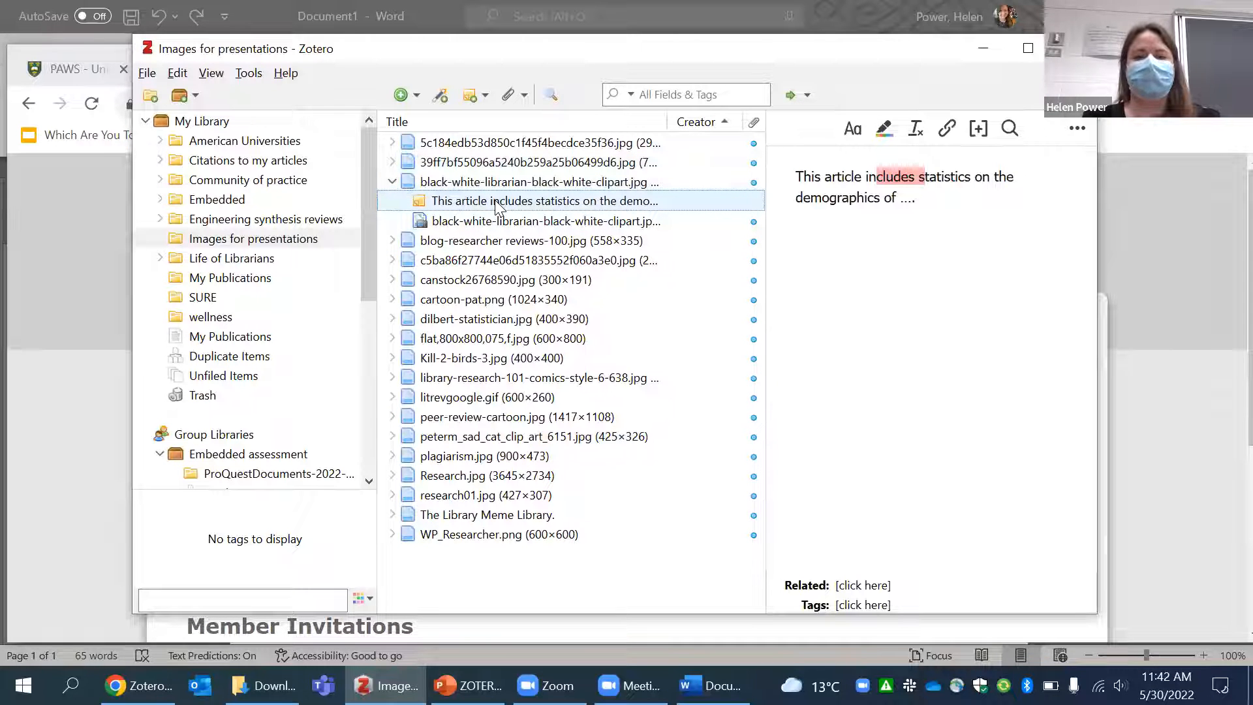
click(486, 182)
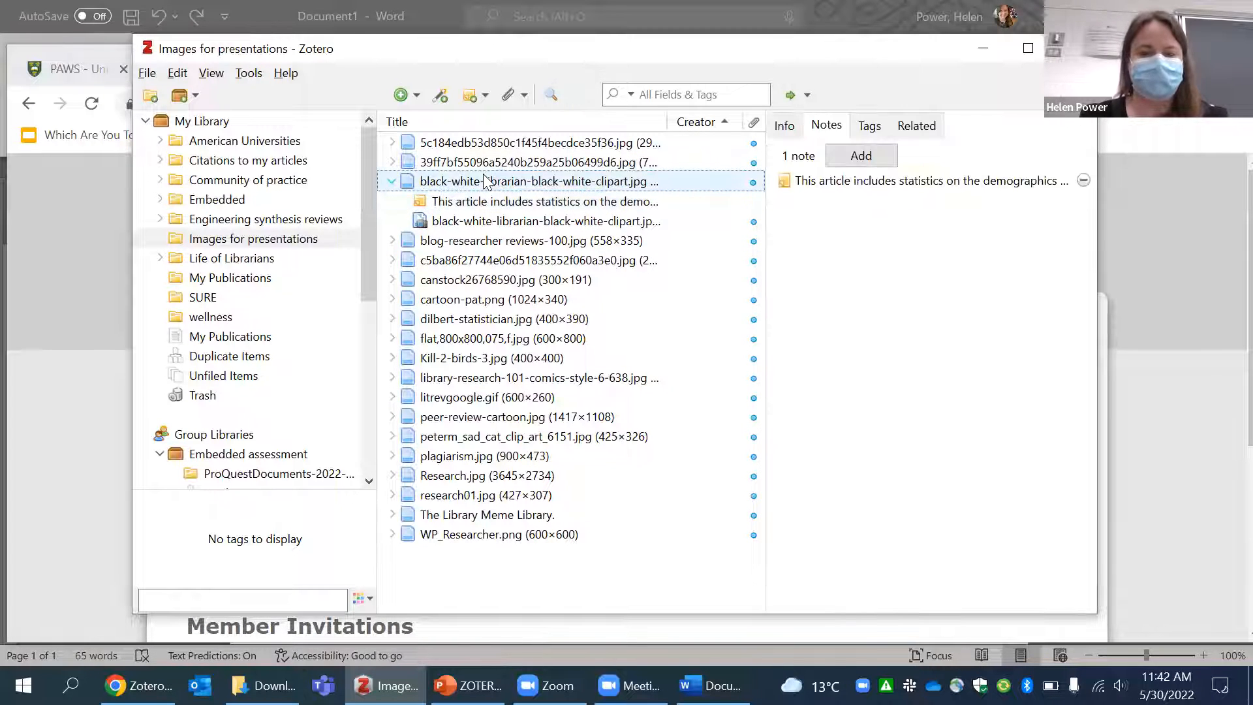
key(shift+Down)
key(shift+Down)
key(shift+Down)
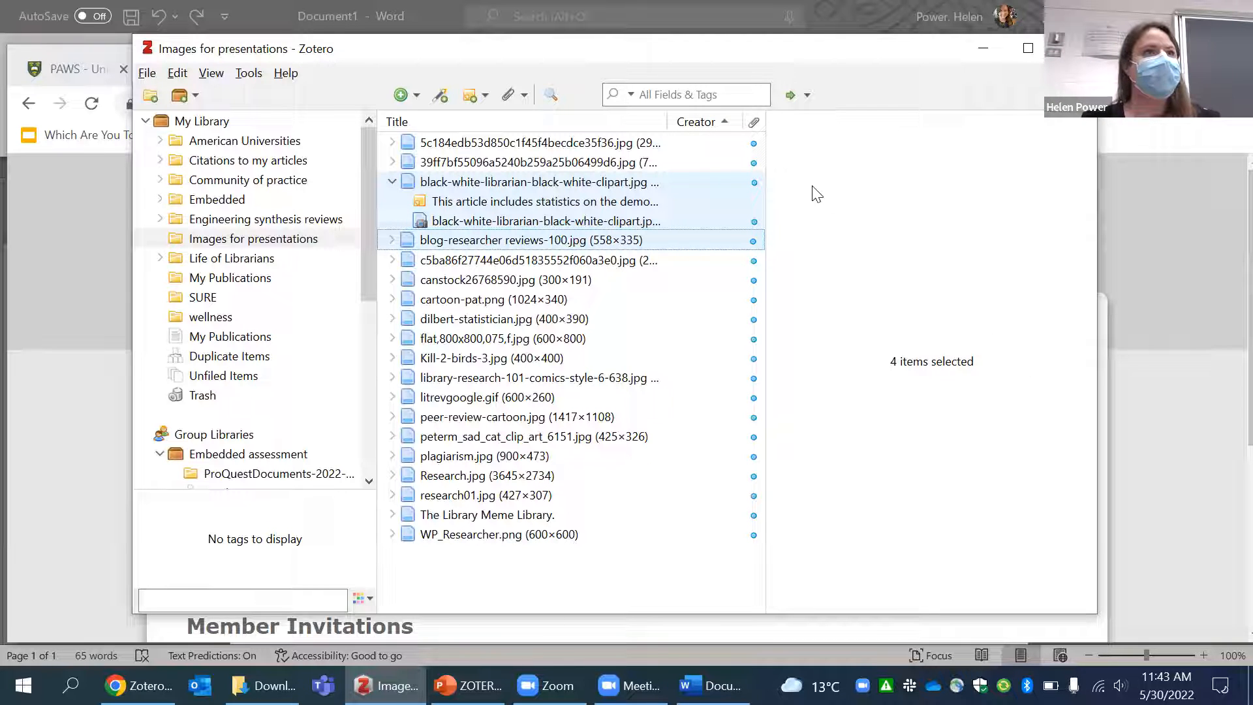
click(496, 201)
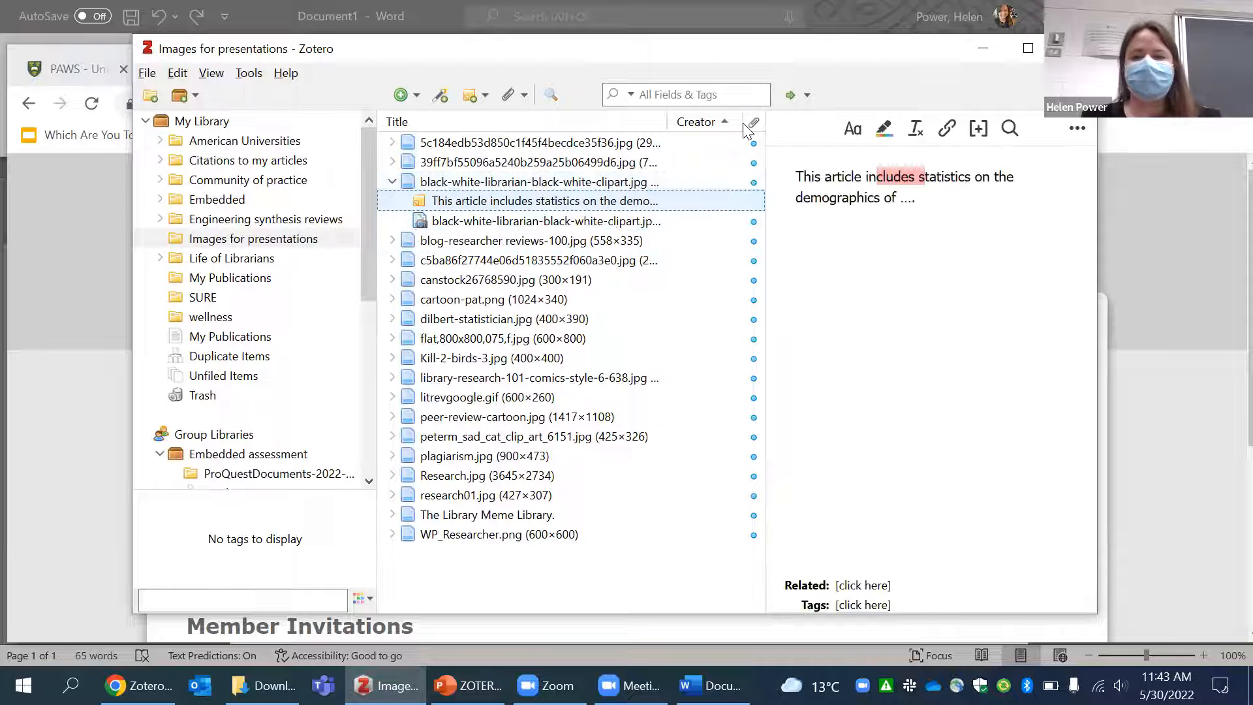
Add the tag SURE to the black-white-librarian image item.
click(490, 181)
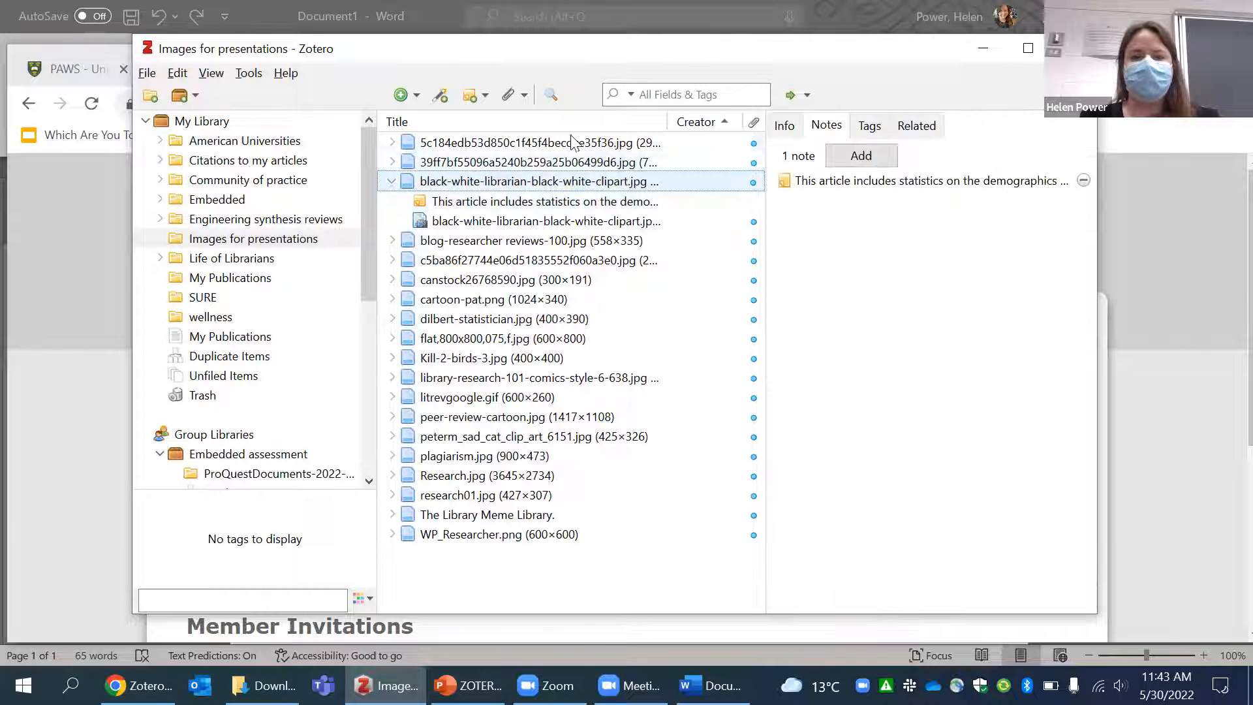
click(866, 128)
click(872, 160)
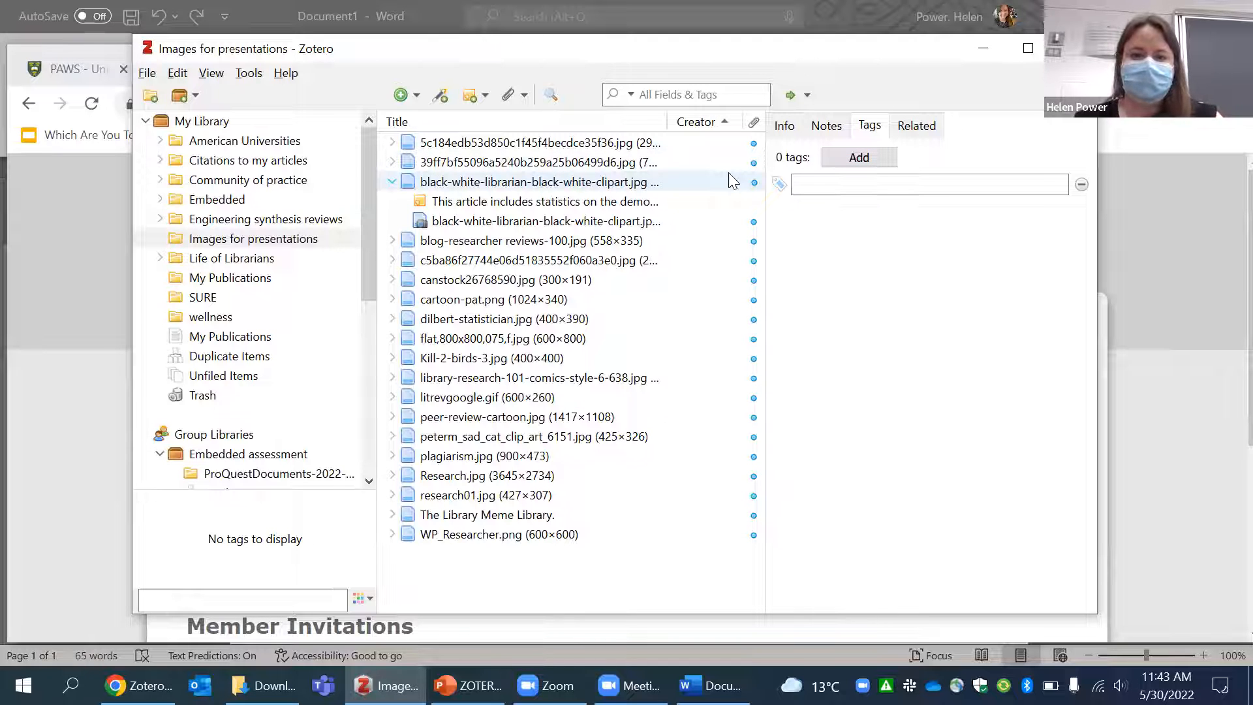
text(SURE)
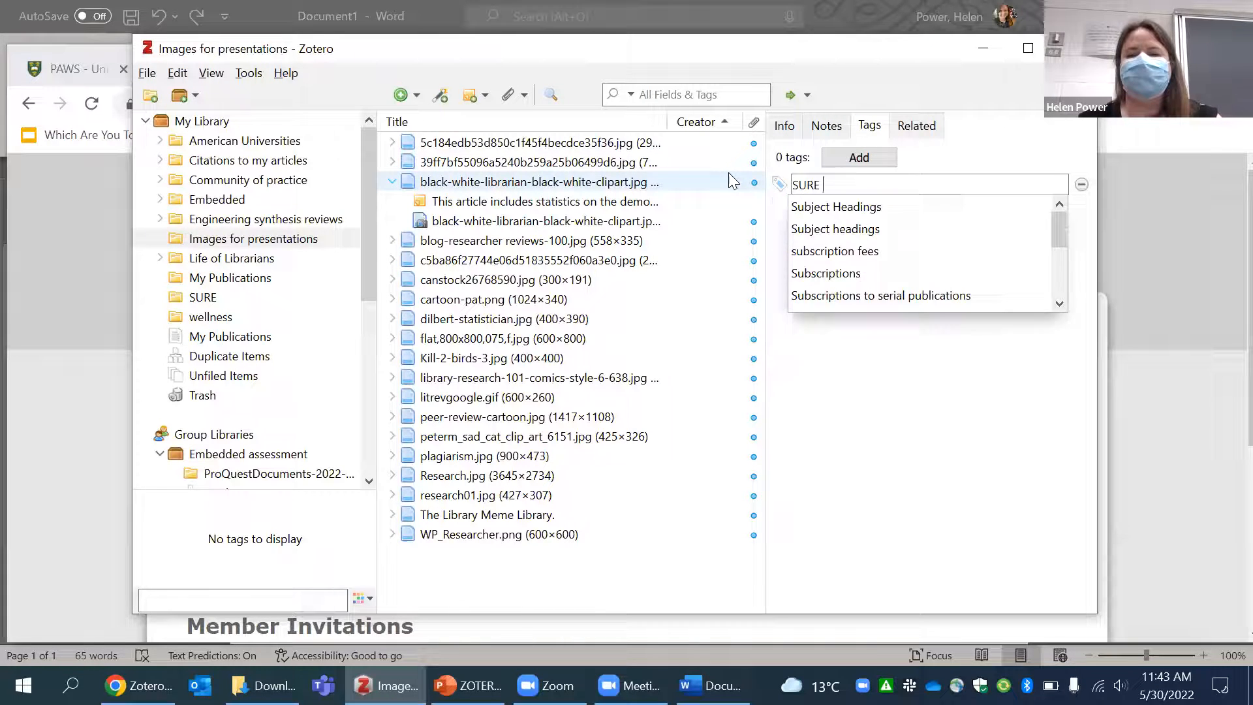
key(Return)
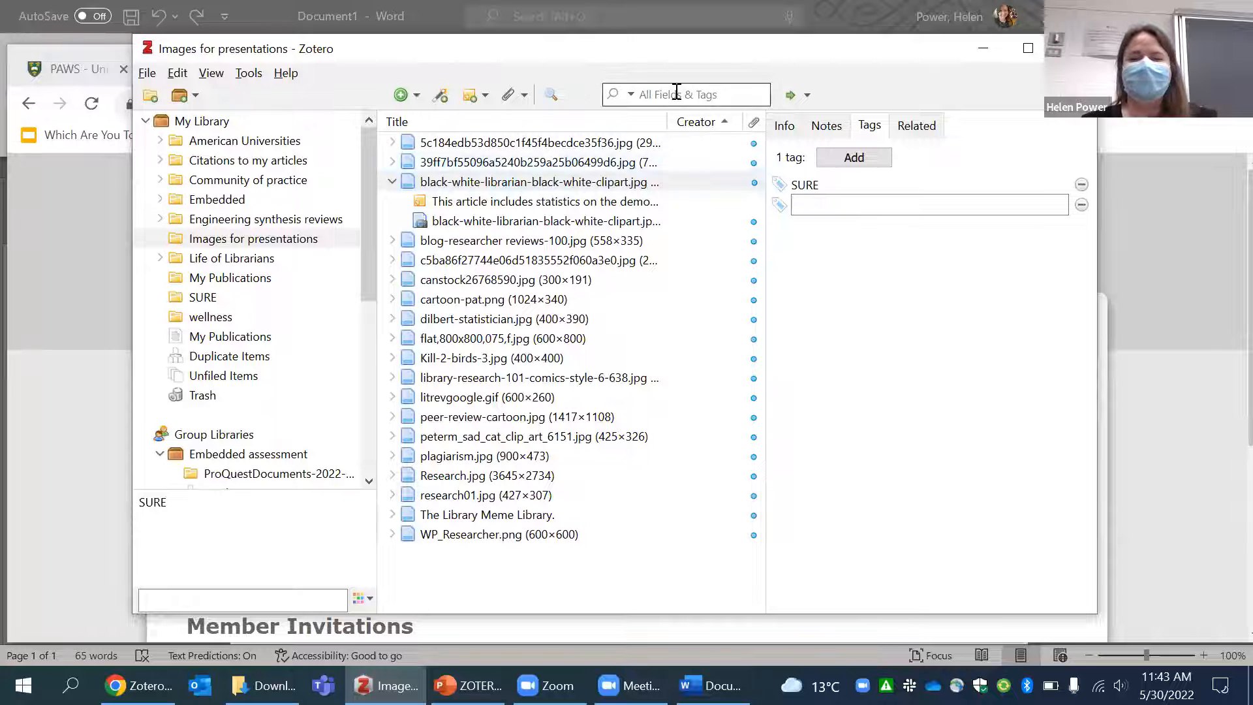
Check the available search scopes, search the collection's fields and tags for "SURE", and clear the search.
click(629, 95)
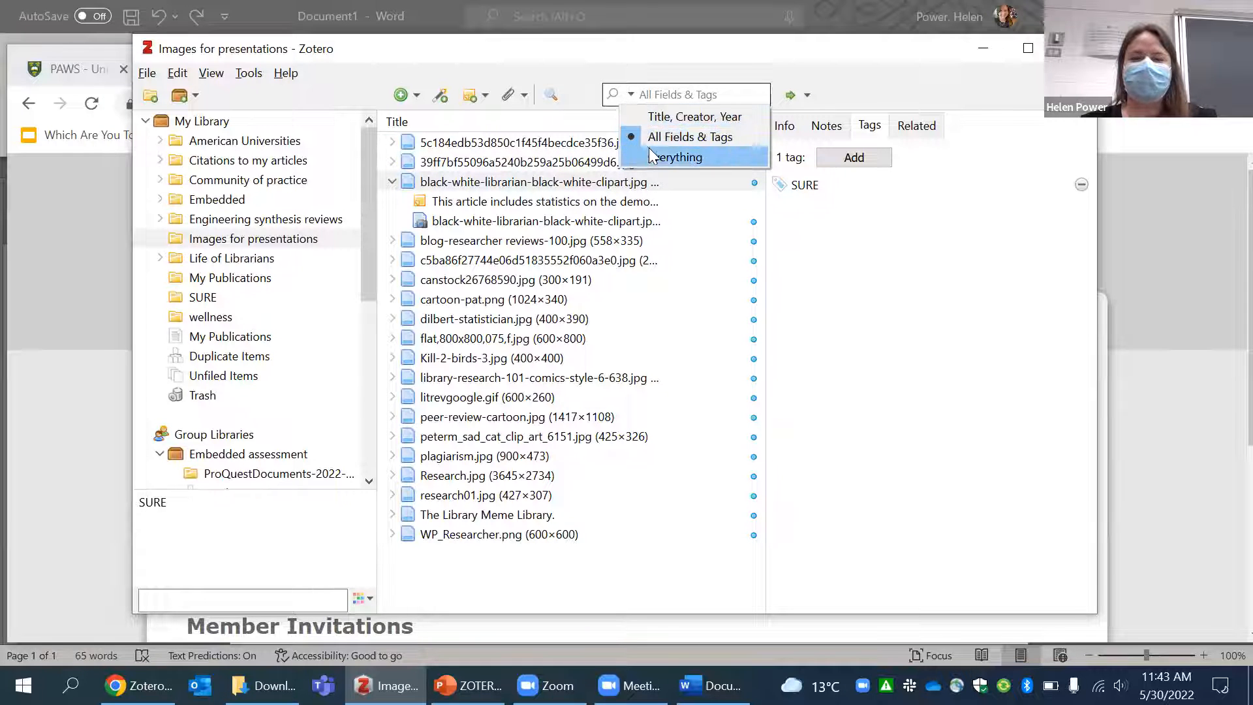
click(637, 91)
click(691, 99)
text(SURE)
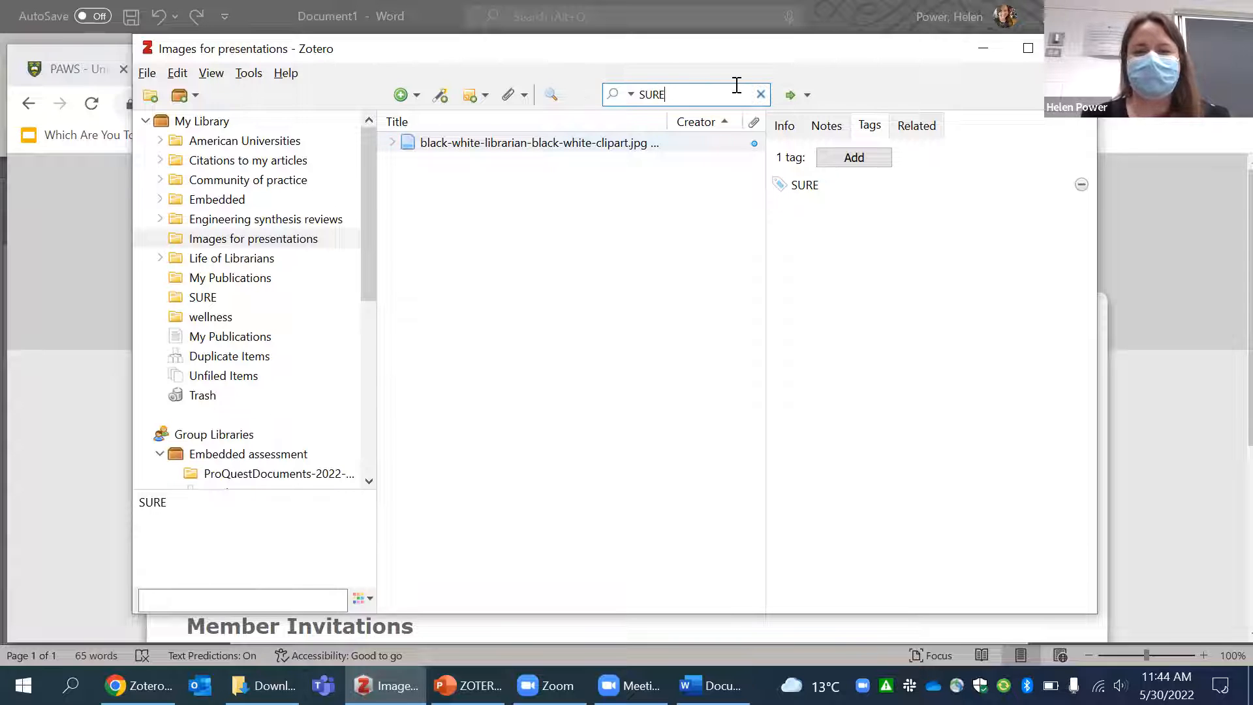
key(BackSpace)
key(BackSpace)
key(BackSpace)
key(BackSpace)
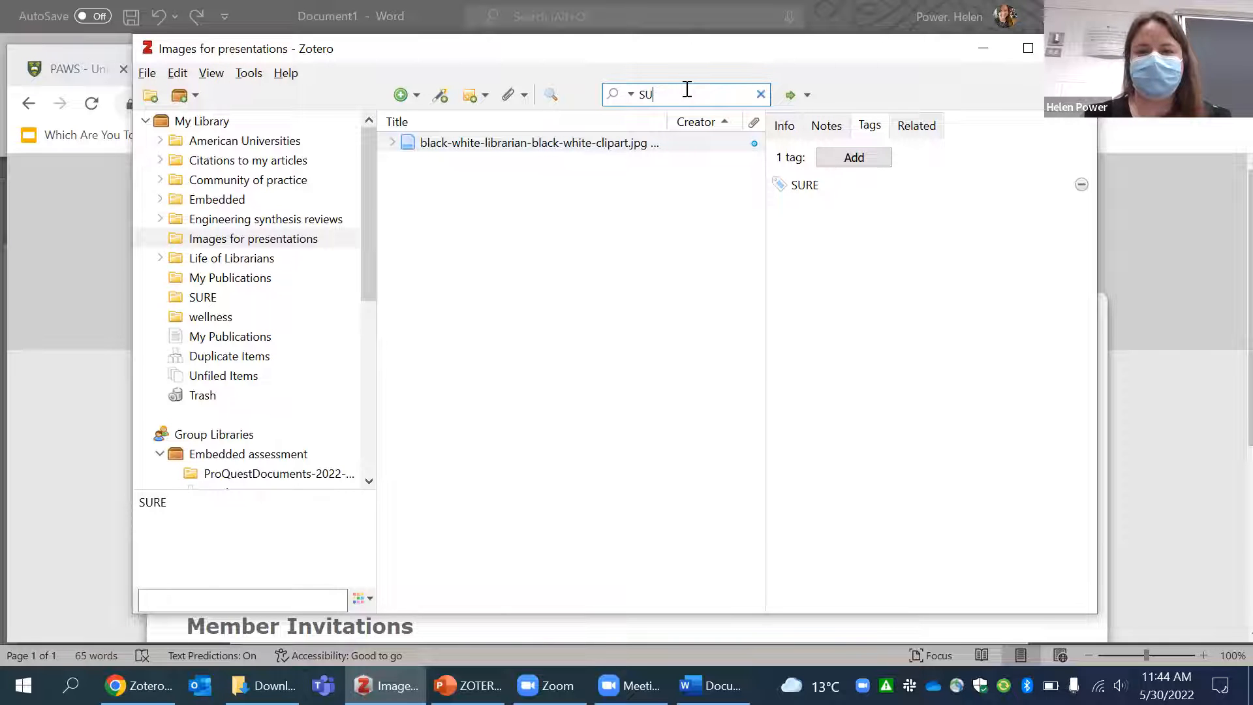
Add the tag LIT REVIEW to the black-white-librarian image item.
click(871, 158)
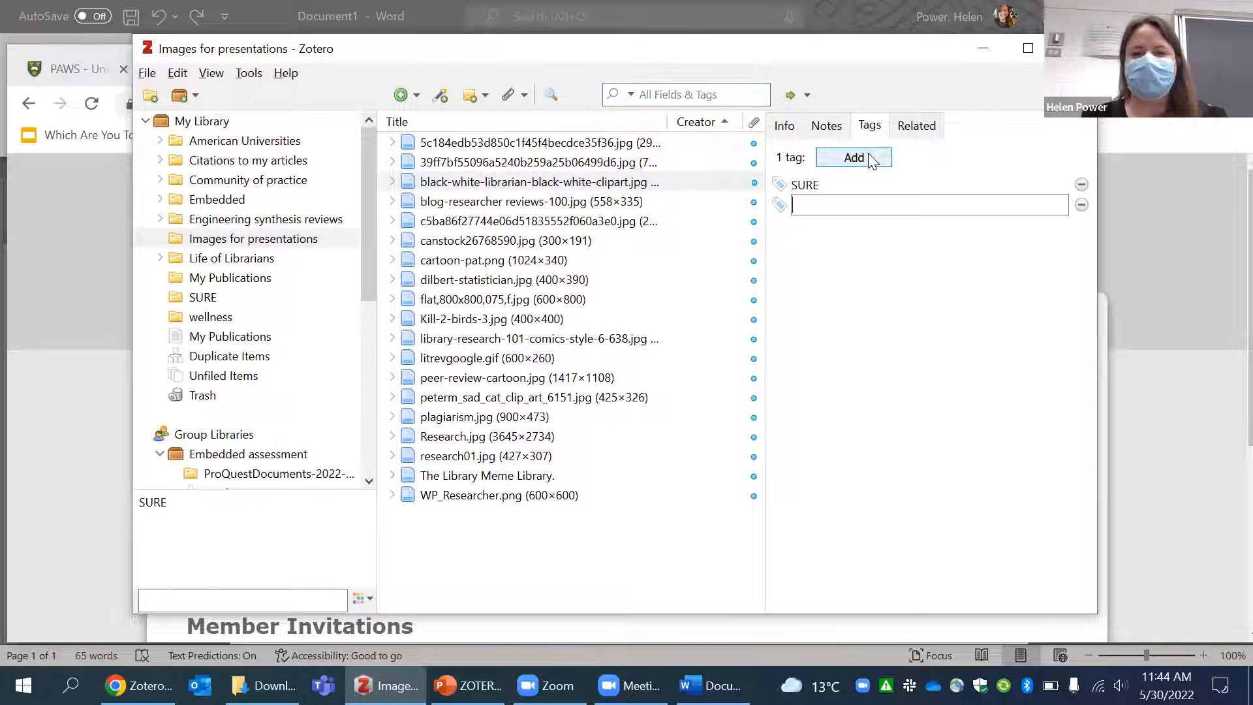
text(LIT REVIEW)
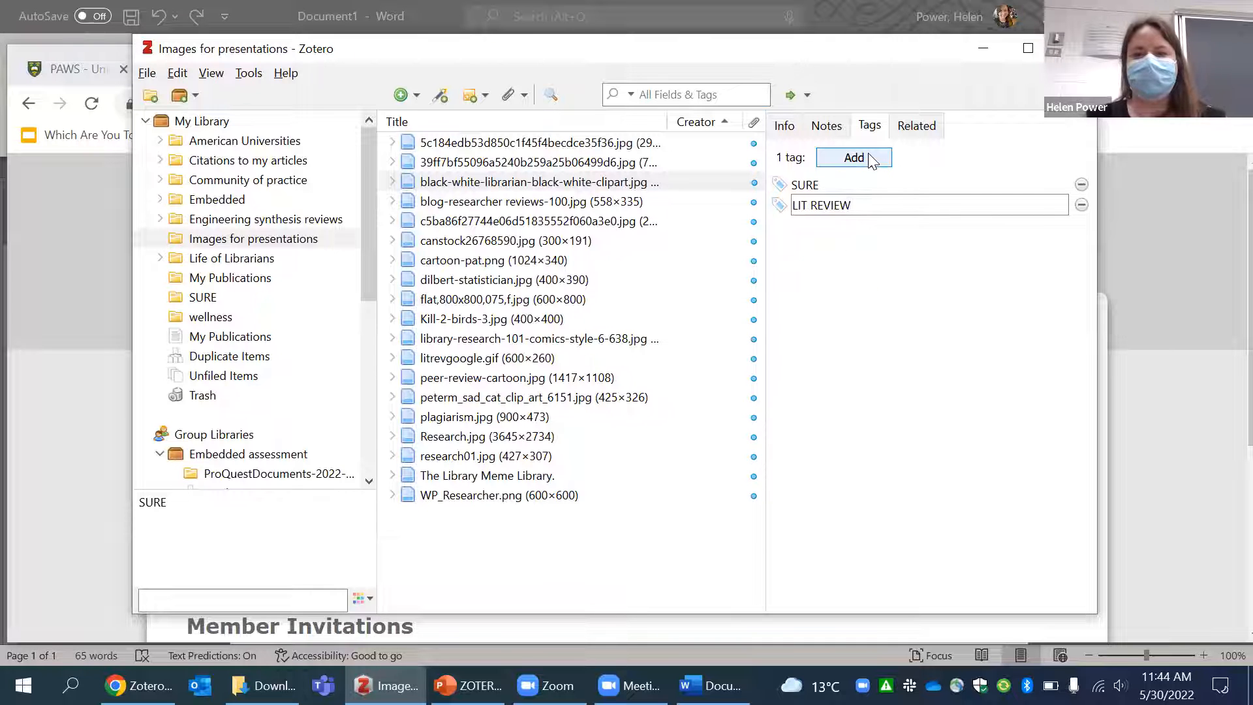
key(Return)
Search the Images for presentations collection for "lit review" and check which search scopes are offered.
click(709, 94)
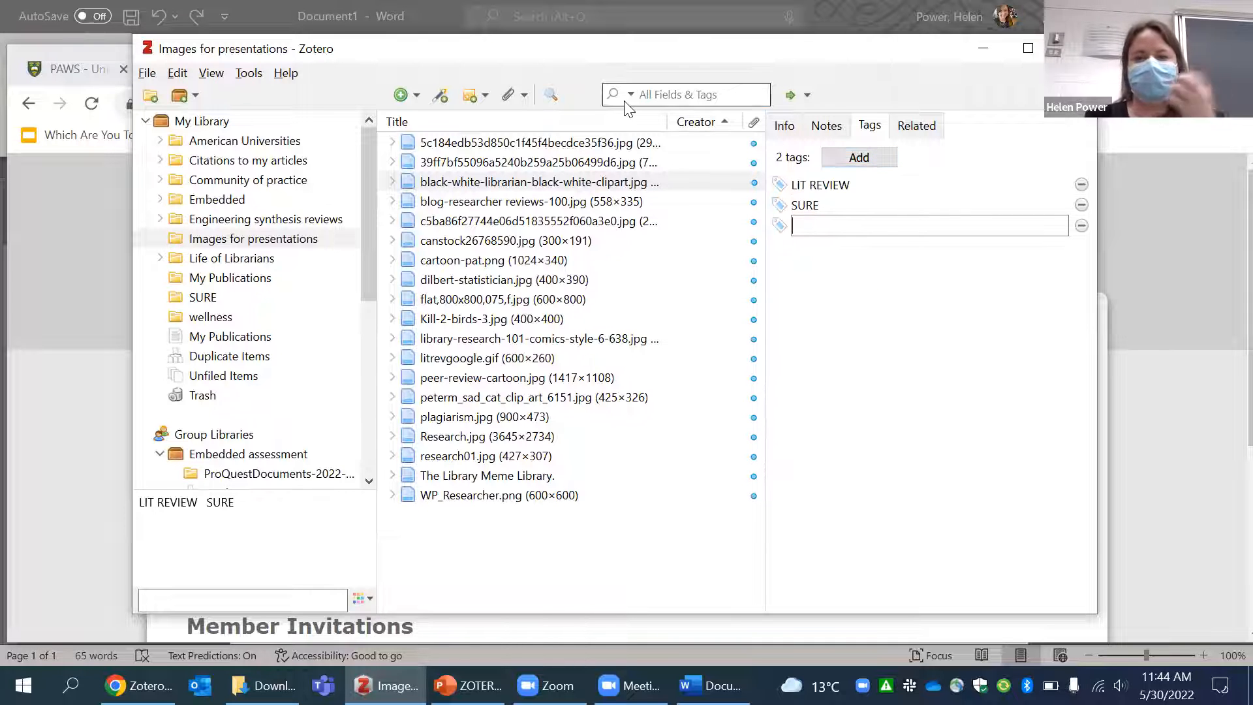
text(lit re)
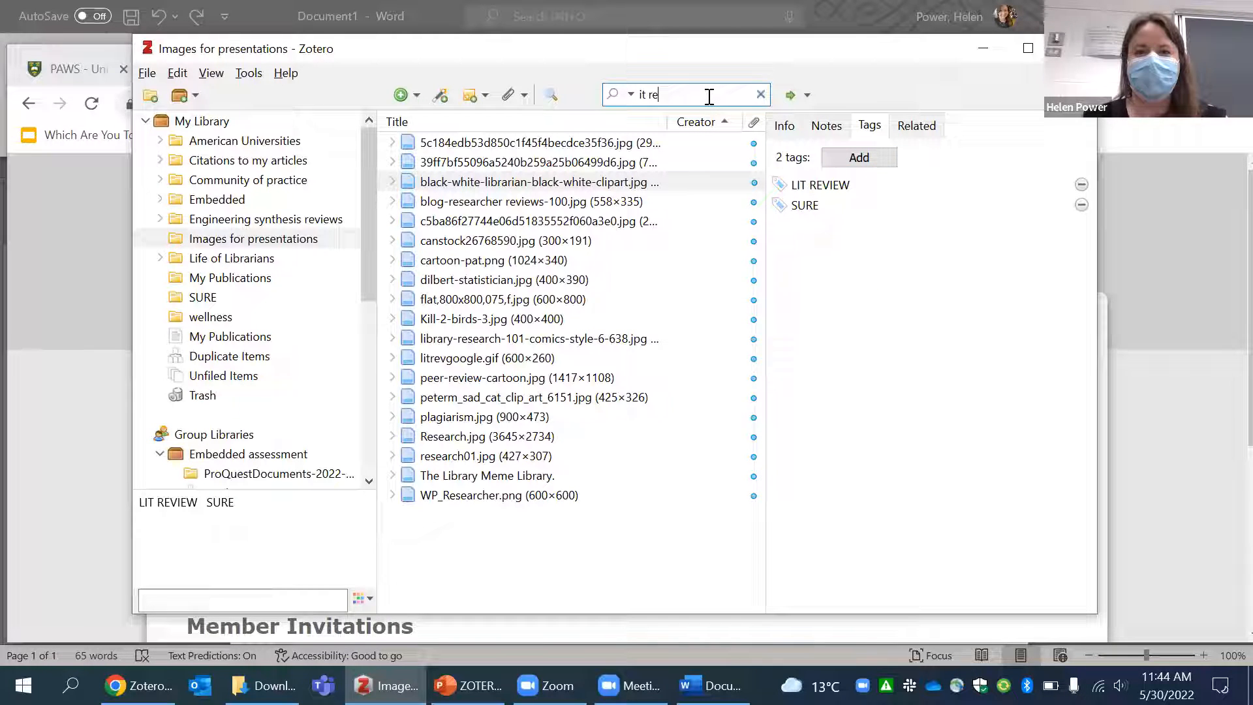
key(BackSpace)
key(BackSpace)
key(BackSpace)
key(BackSpace)
key(BackSpace)
key(BackSpace)
text(lit review)
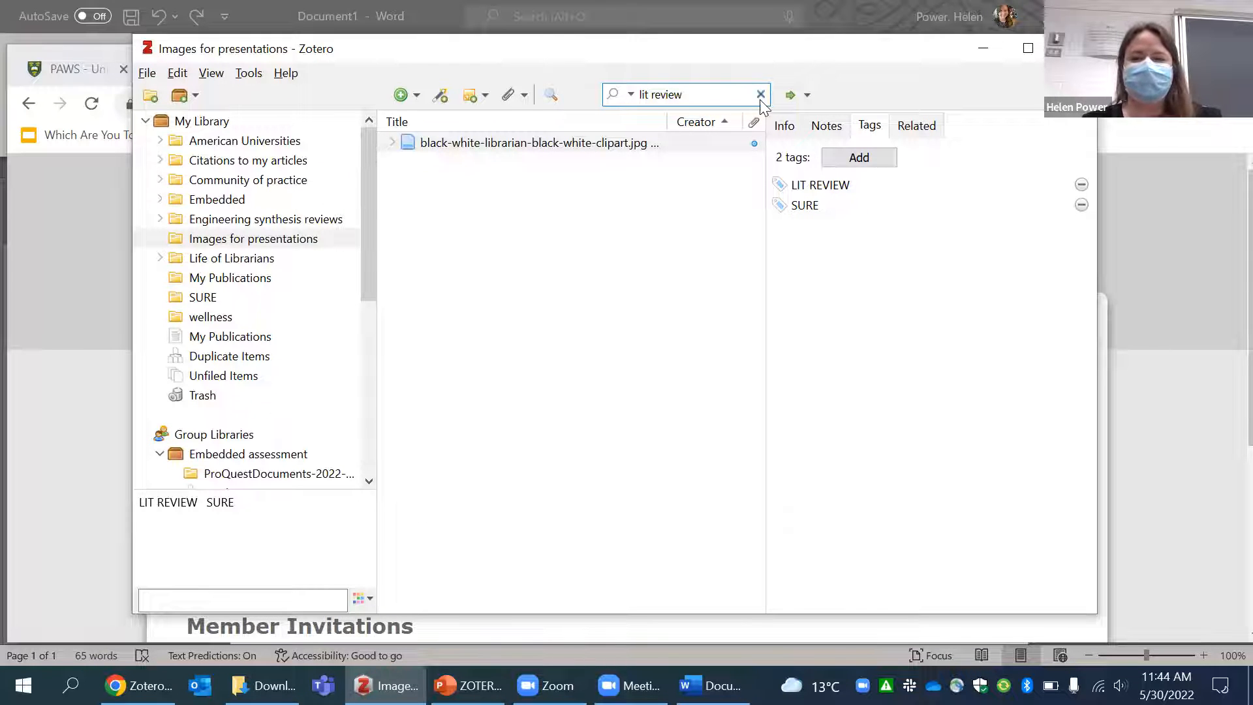
click(631, 95)
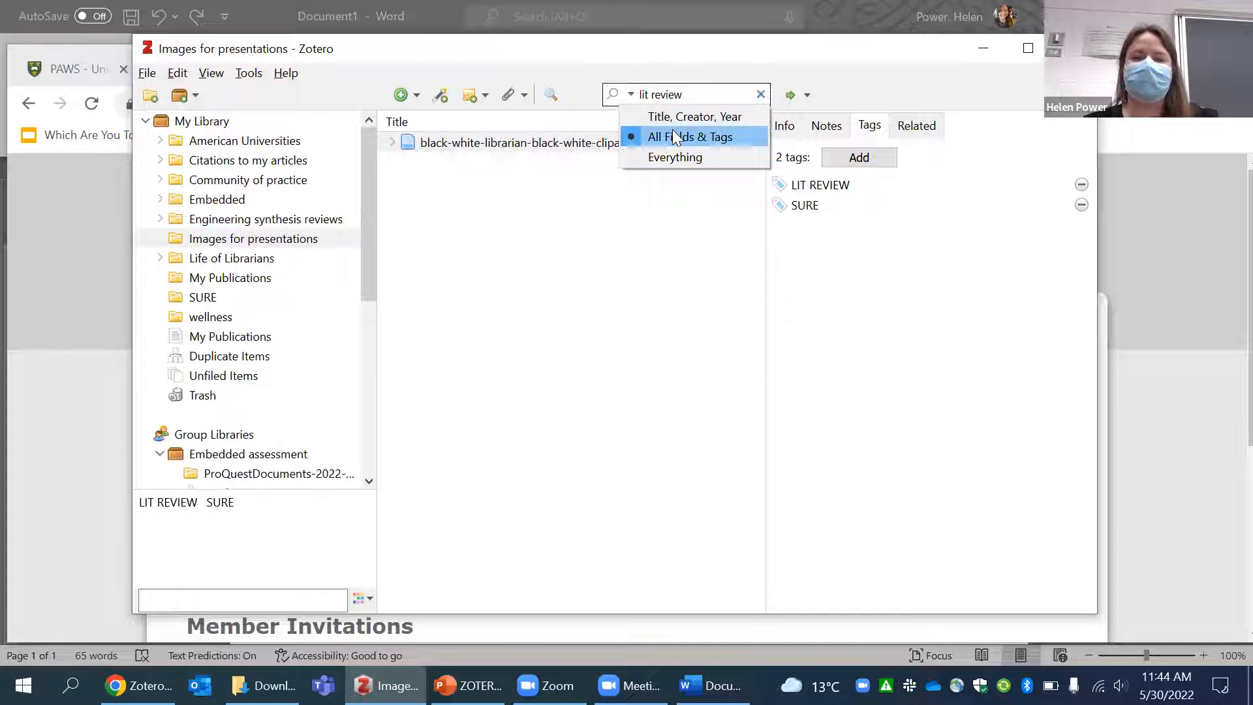
click(519, 281)
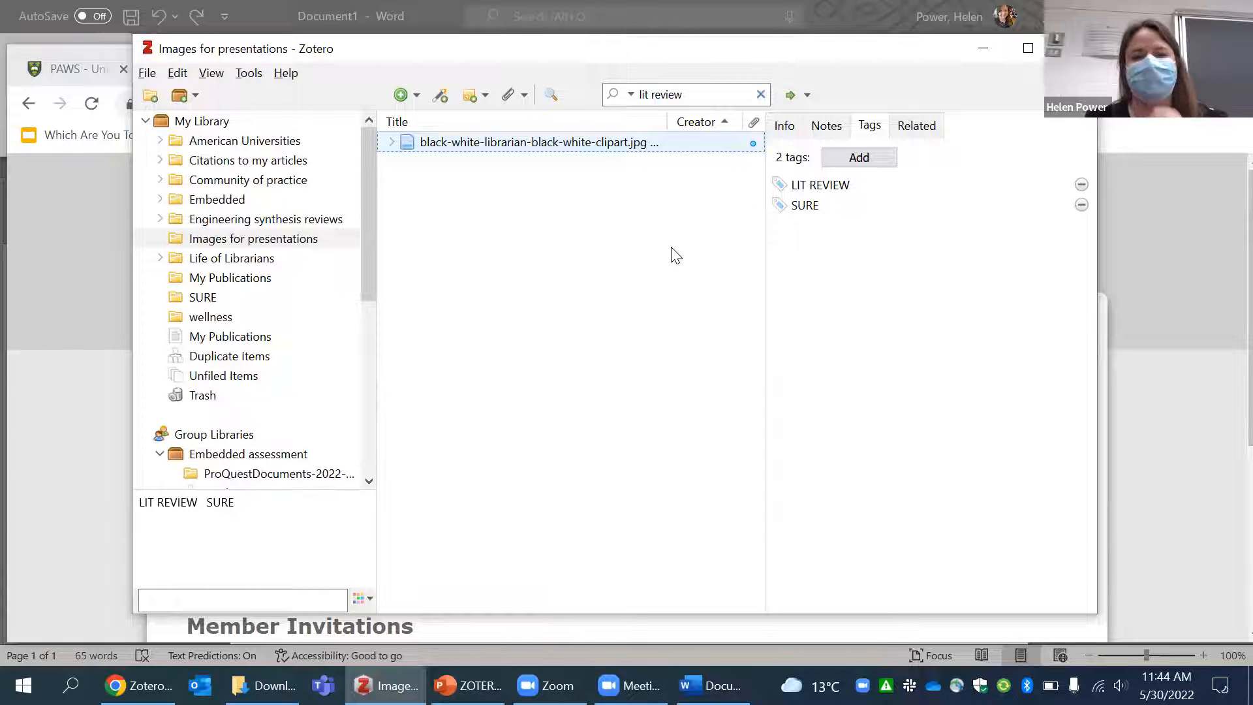
Remove the SURE and LIT REVIEW tags from the black-white-librarian image item and clear the search.
click(688, 93)
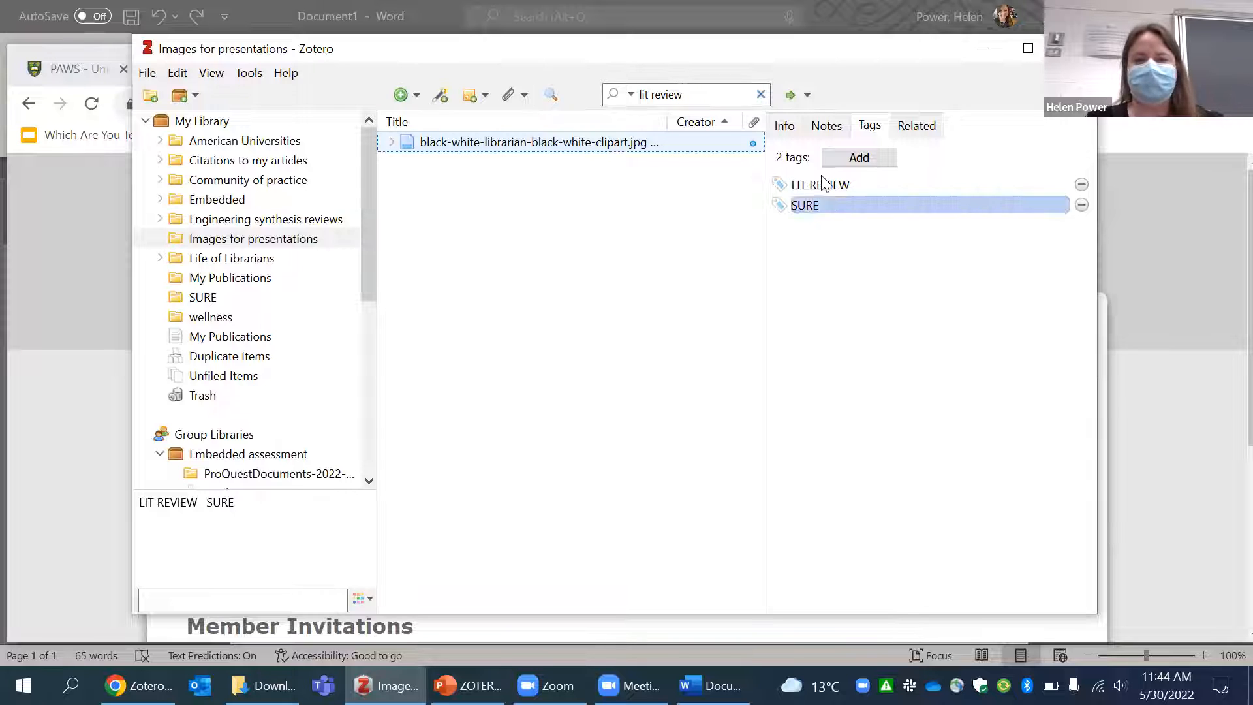
click(726, 102)
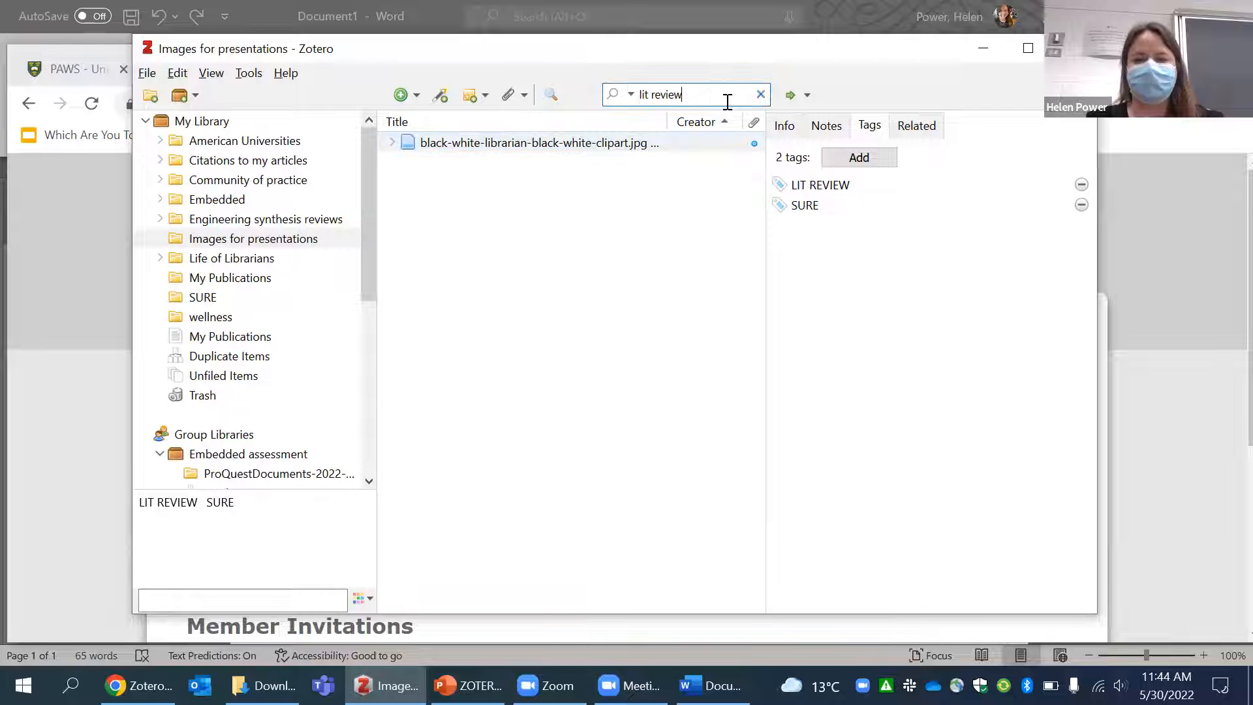
click(1081, 205)
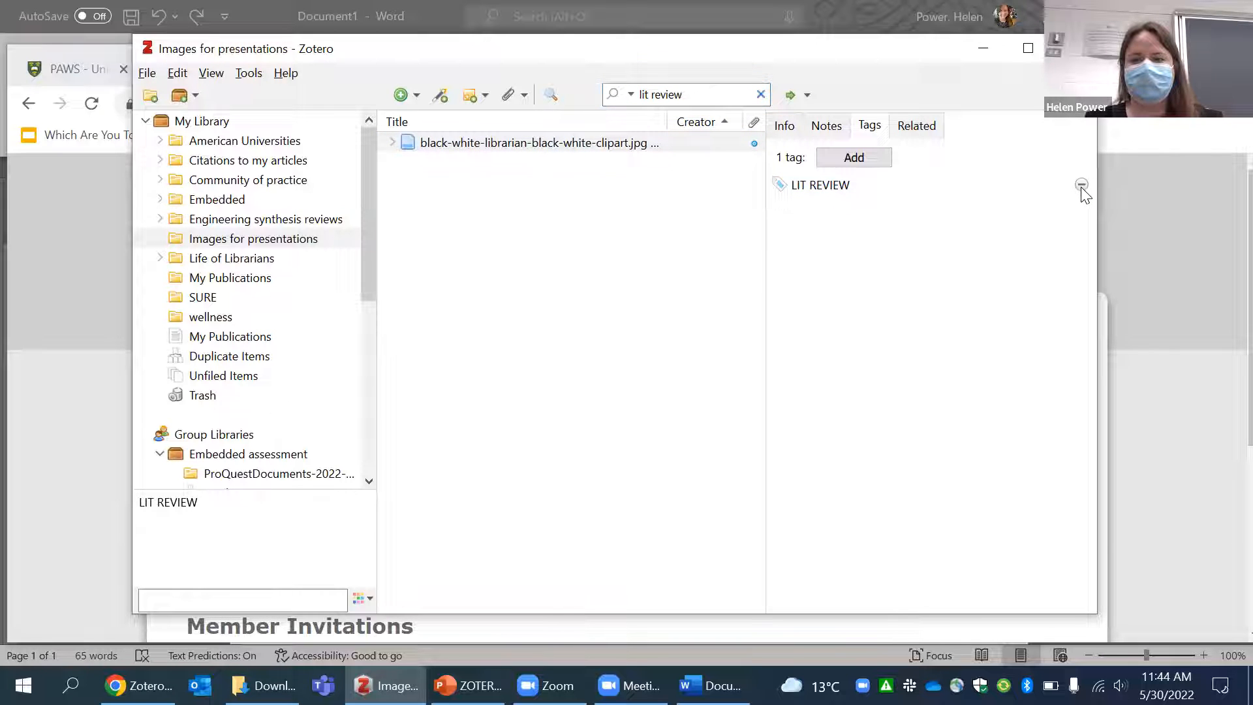
click(1081, 185)
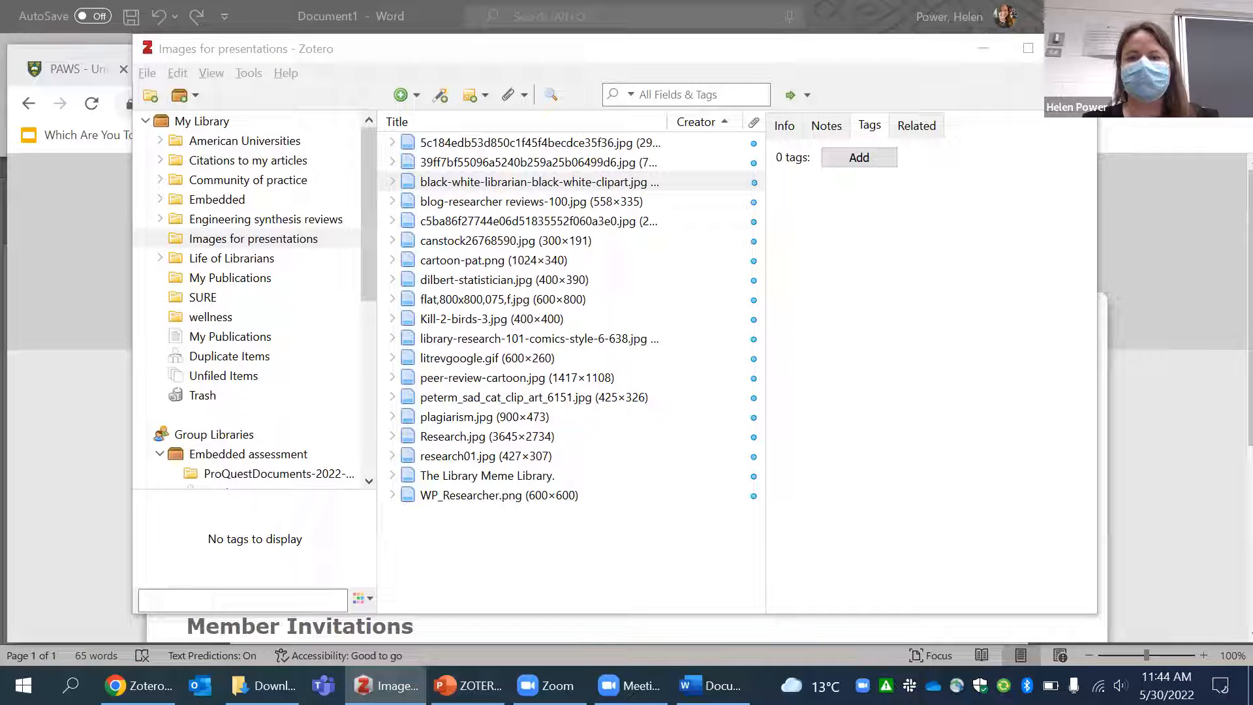
Search the Images for presentations collection for "artificial intelligence" across all fields and tags.
click(652, 89)
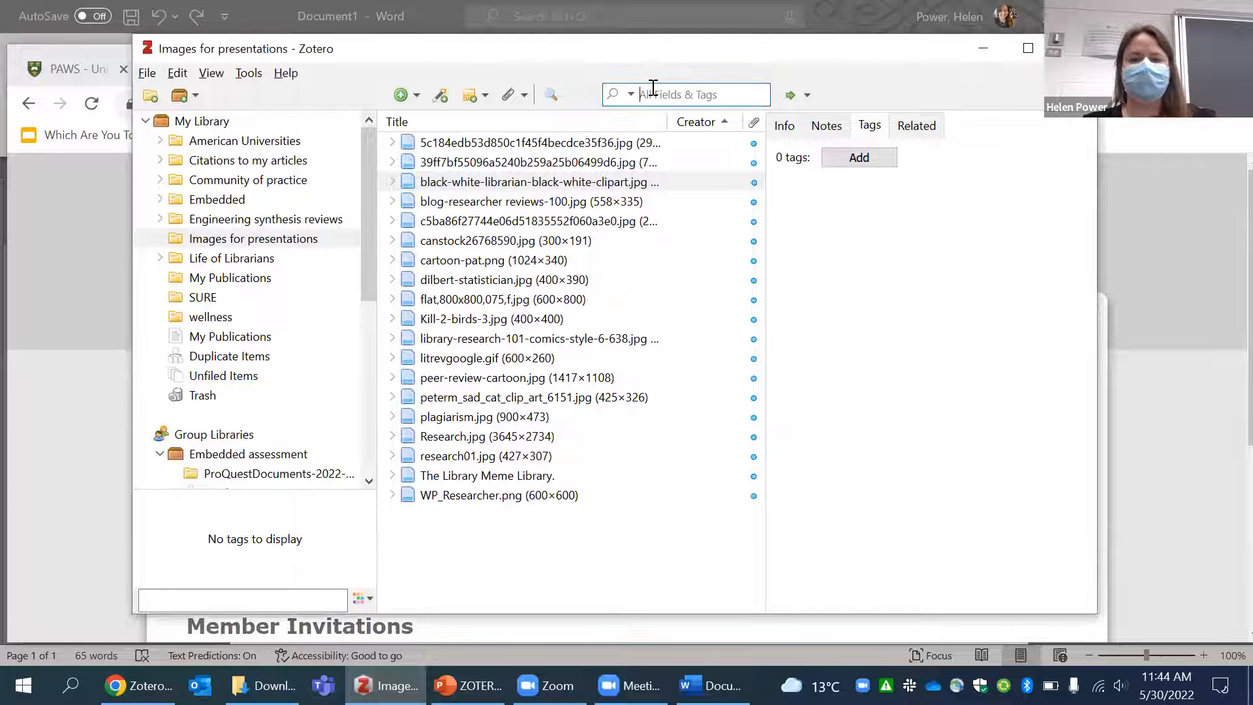
click(625, 94)
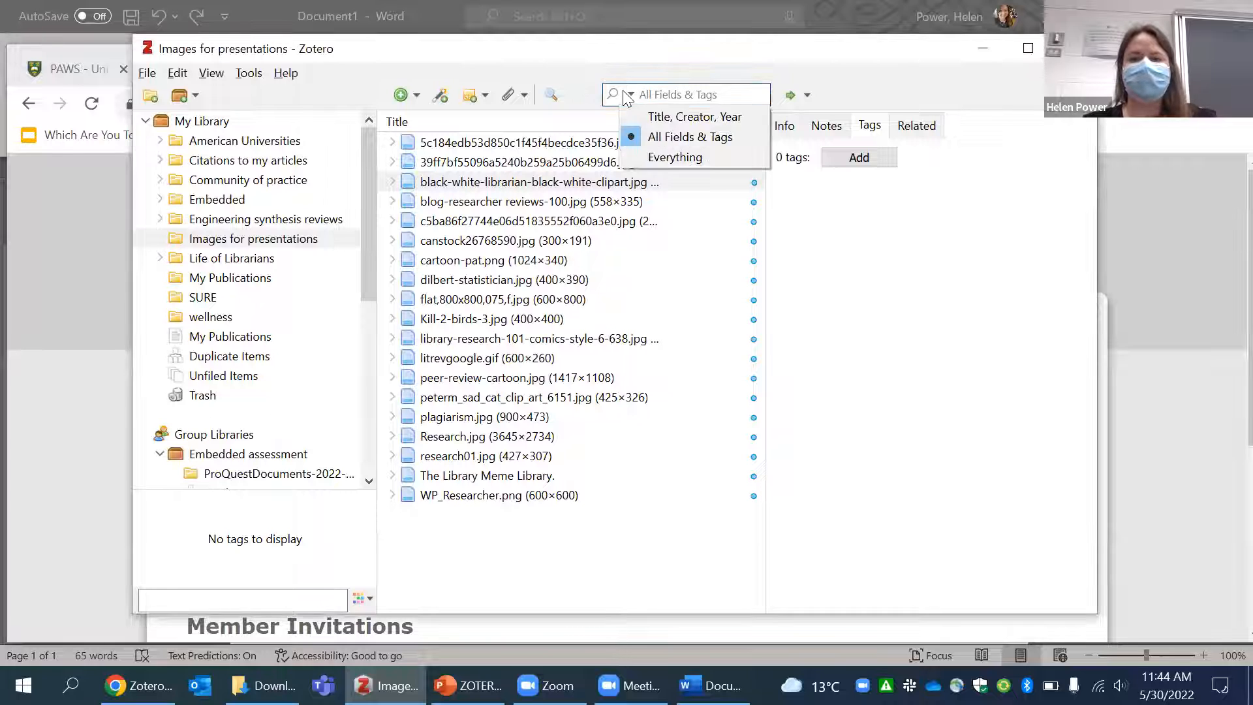
click(677, 90)
text(artificial)
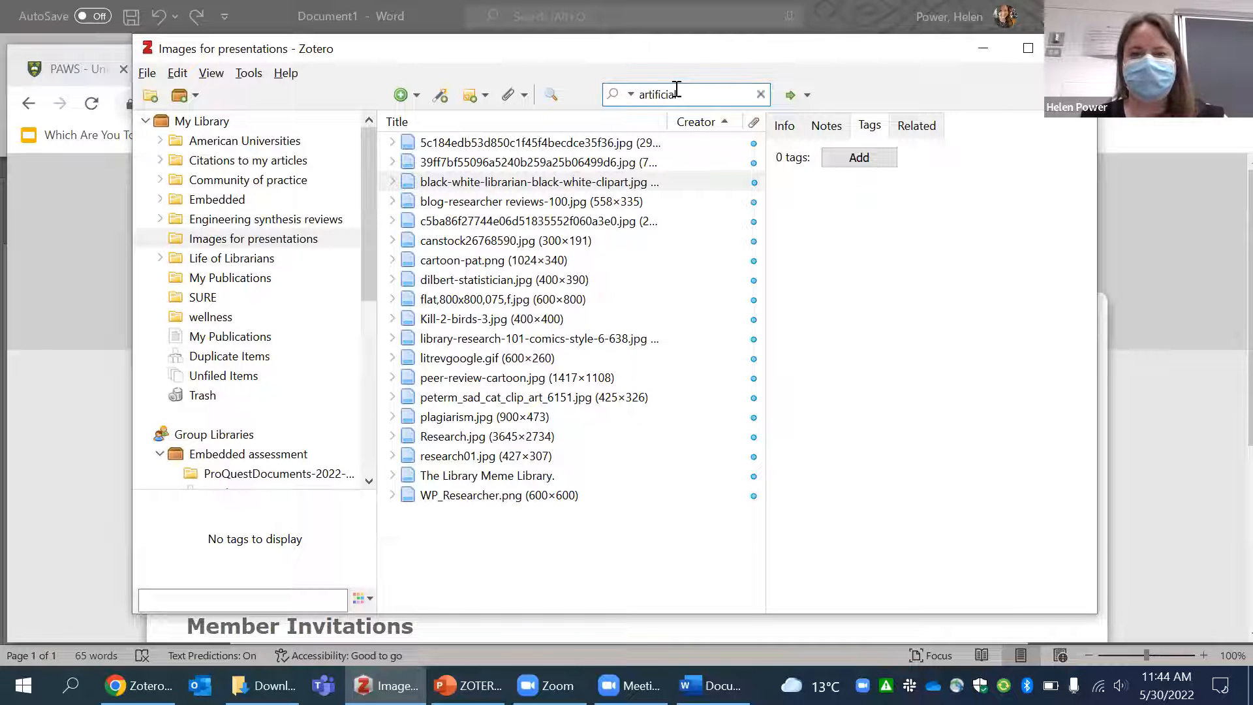
text( intelligence)
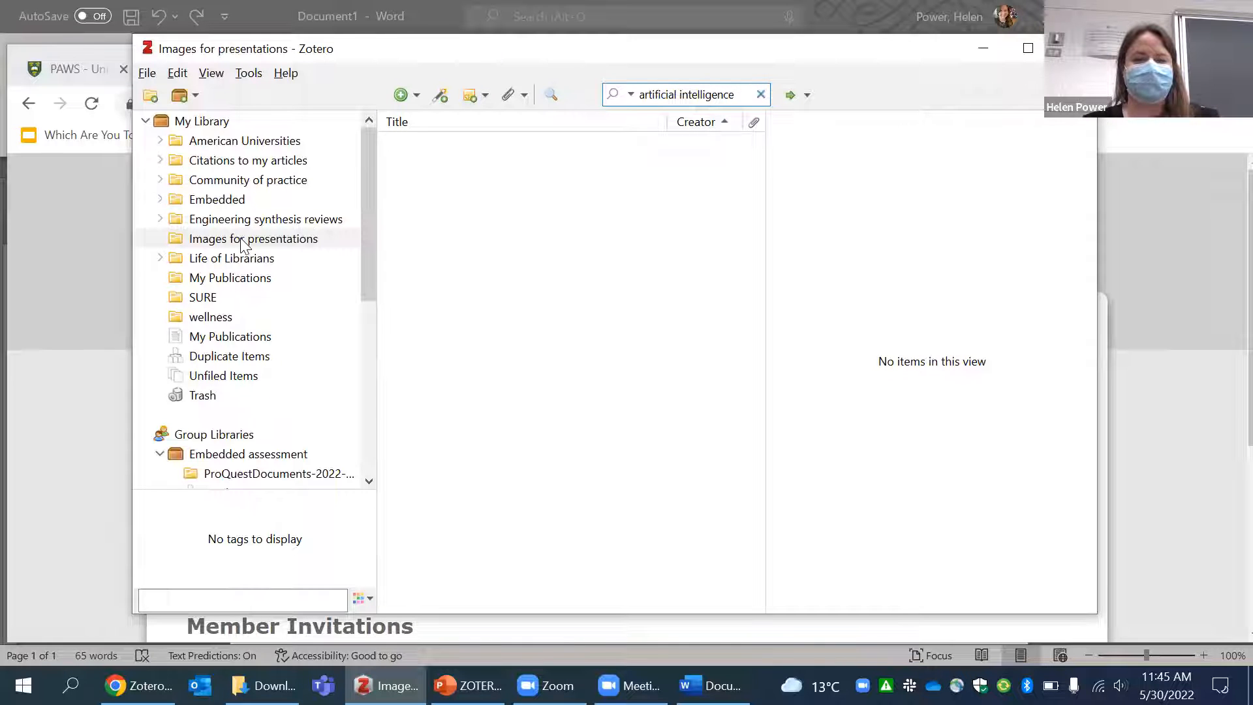
Search the whole personal library for "artificial intelligence".
click(201, 120)
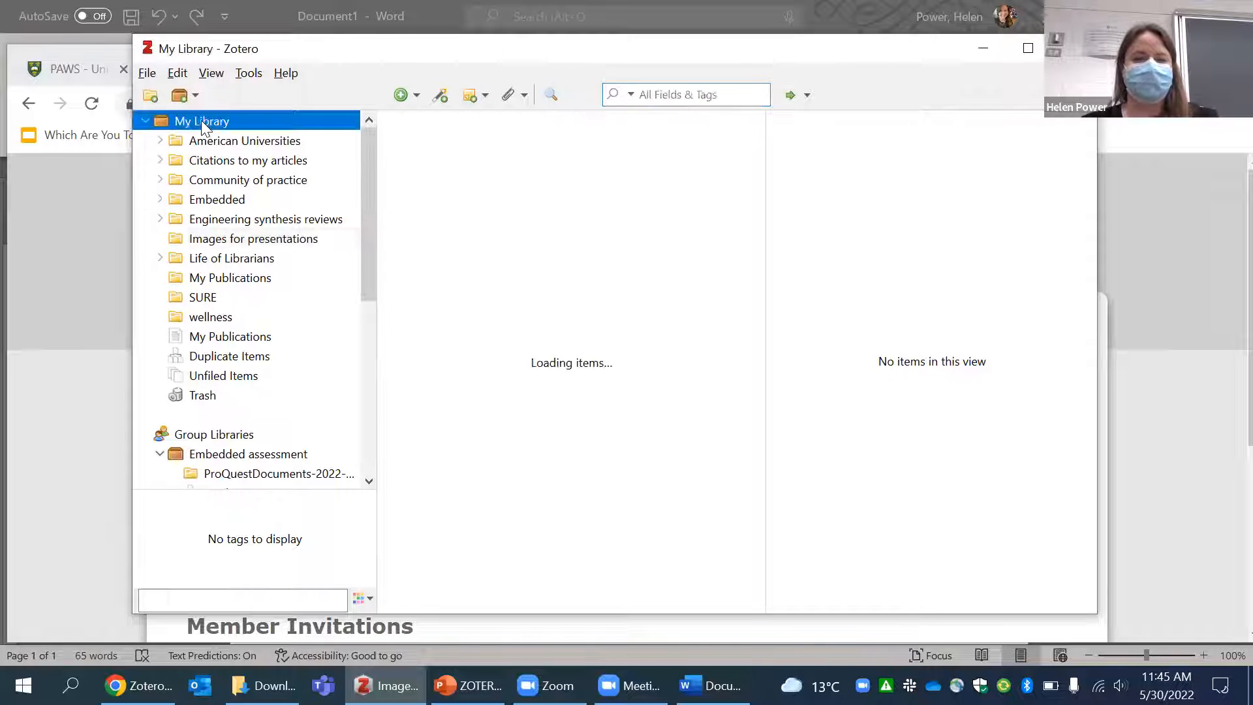
click(675, 98)
text(artificial intelligen)
key(BackSpace)
key(BackSpace)
key(BackSpace)
key(BackSpace)
key(BackSpace)
key(BackSpace)
key(BackSpace)
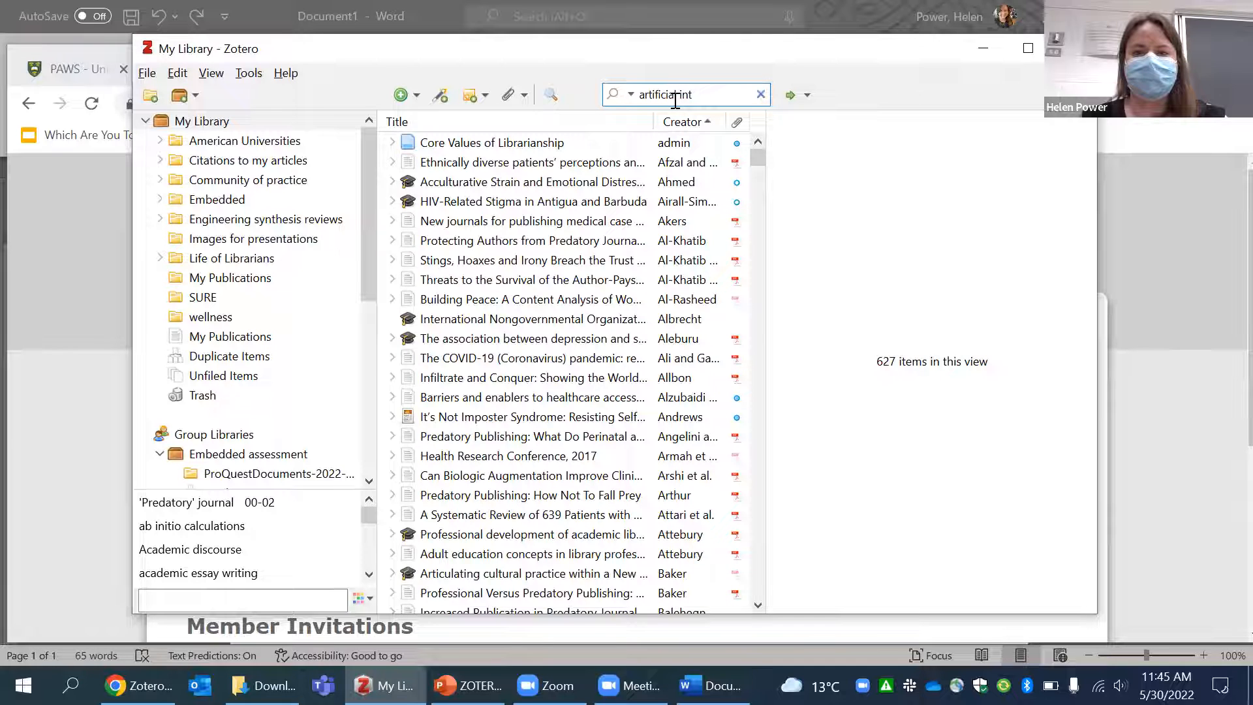
text(elligence)
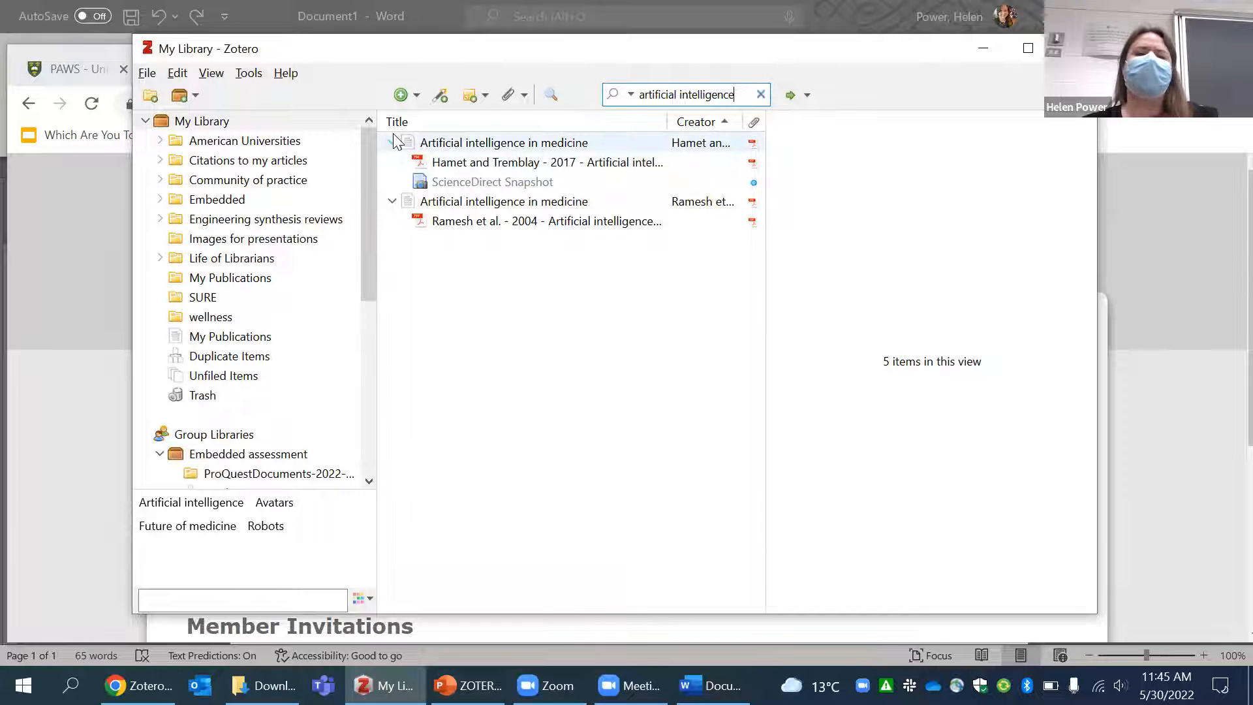
Collapse both "Artificial intelligence in medicine" results and examine the tags attached to the first article.
click(392, 141)
click(392, 163)
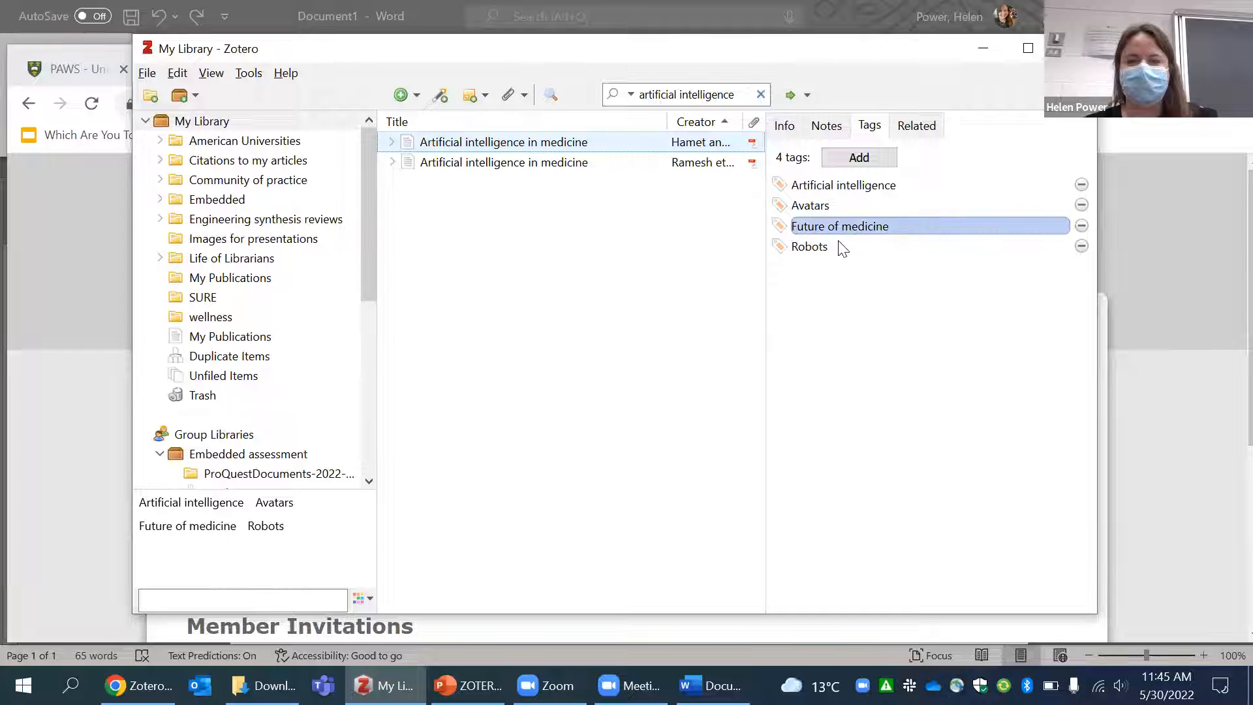
click(825, 205)
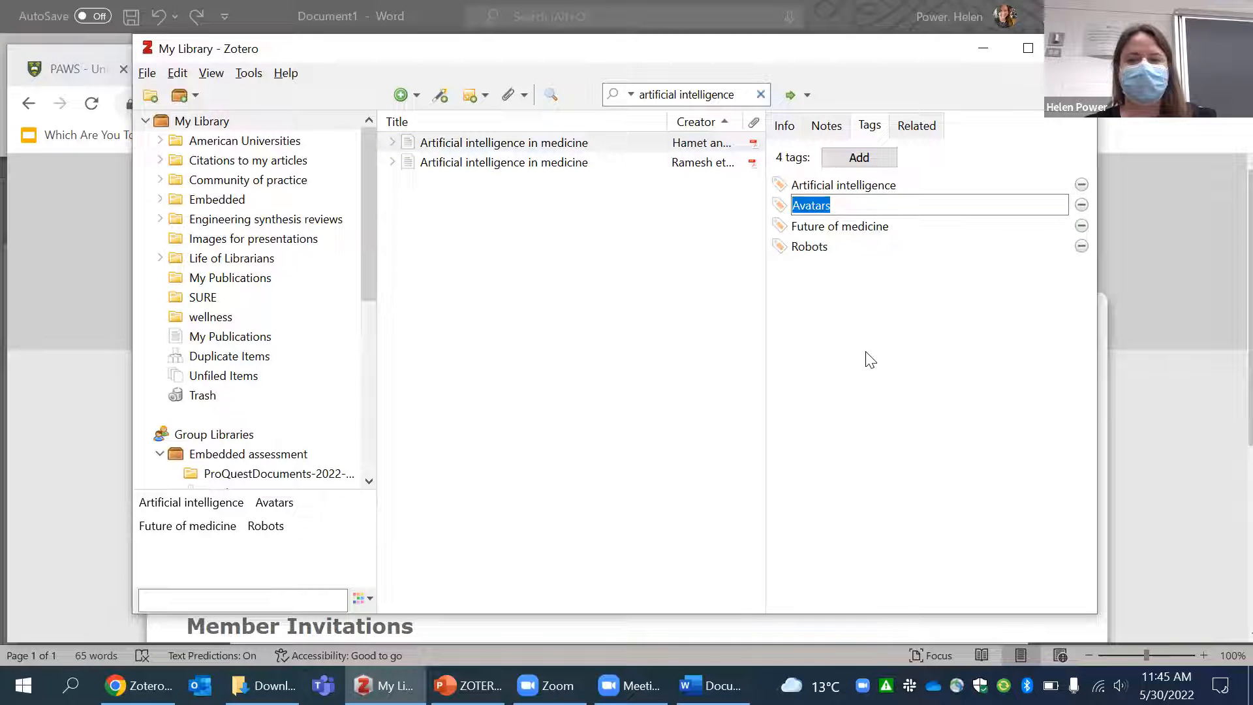
click(573, 263)
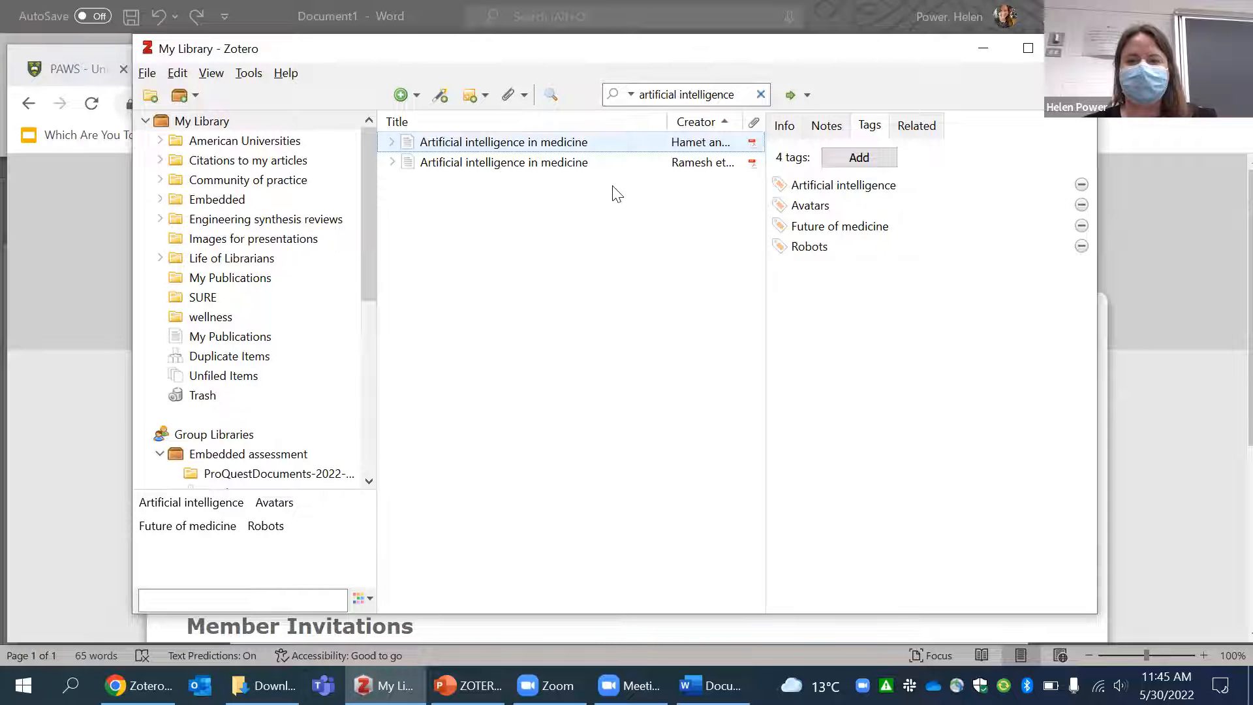
click(905, 220)
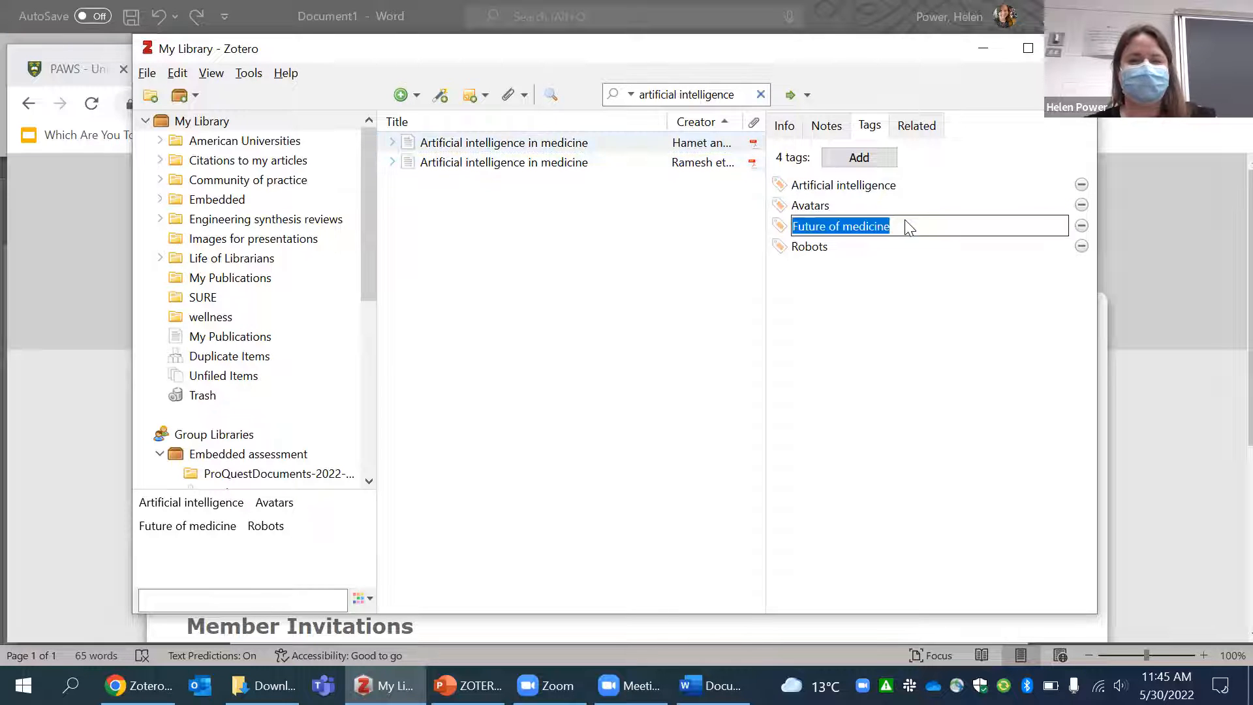
click(546, 320)
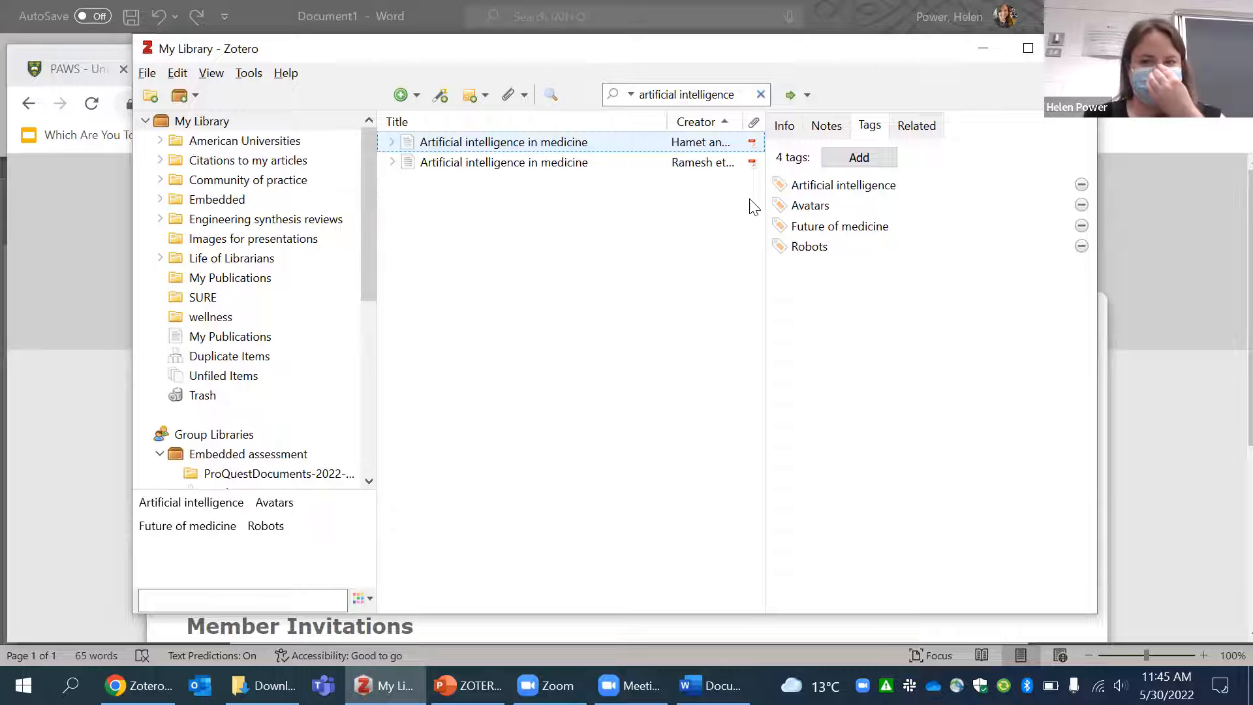
click(927, 227)
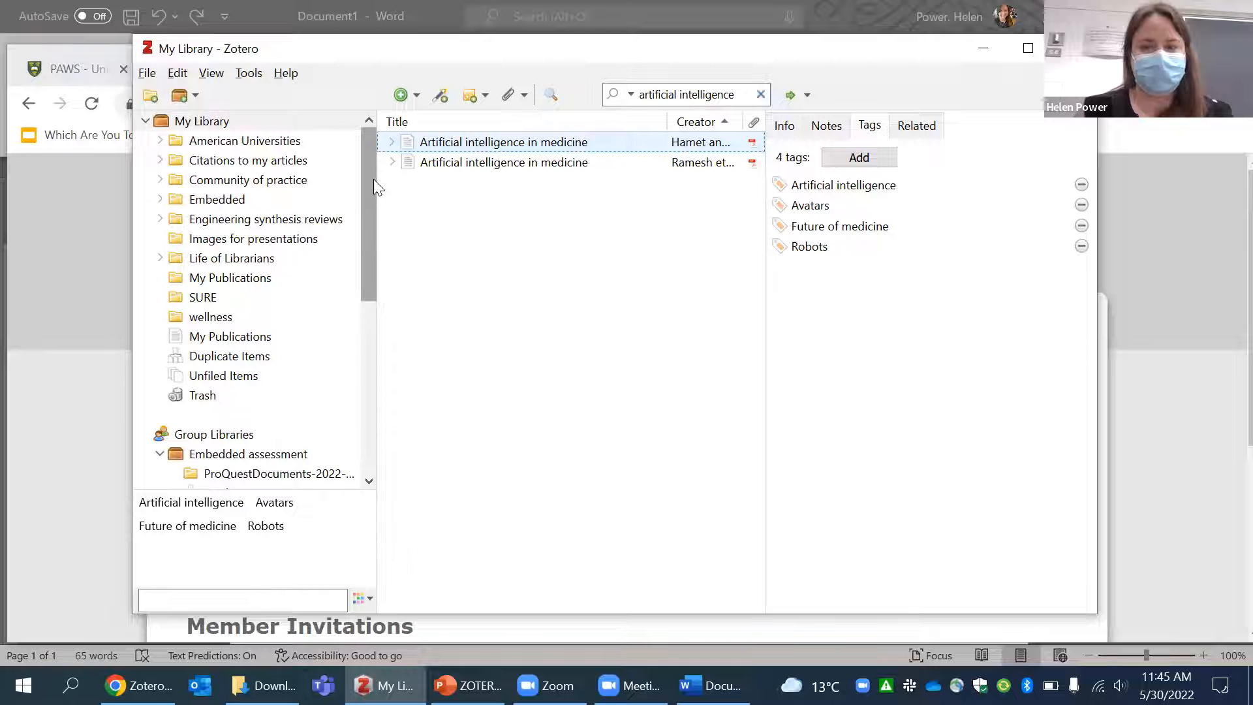
click(825, 187)
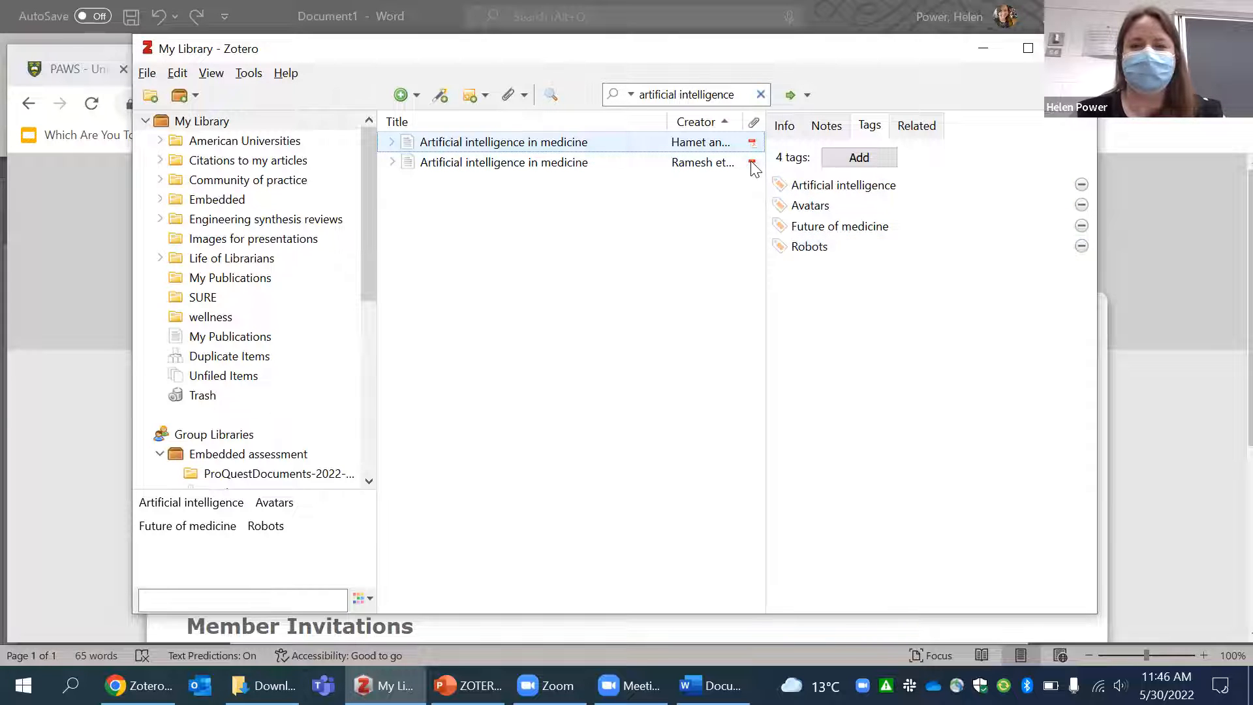
Search the whole personal library for "robots" and select the matching article.
click(760, 94)
text(robots)
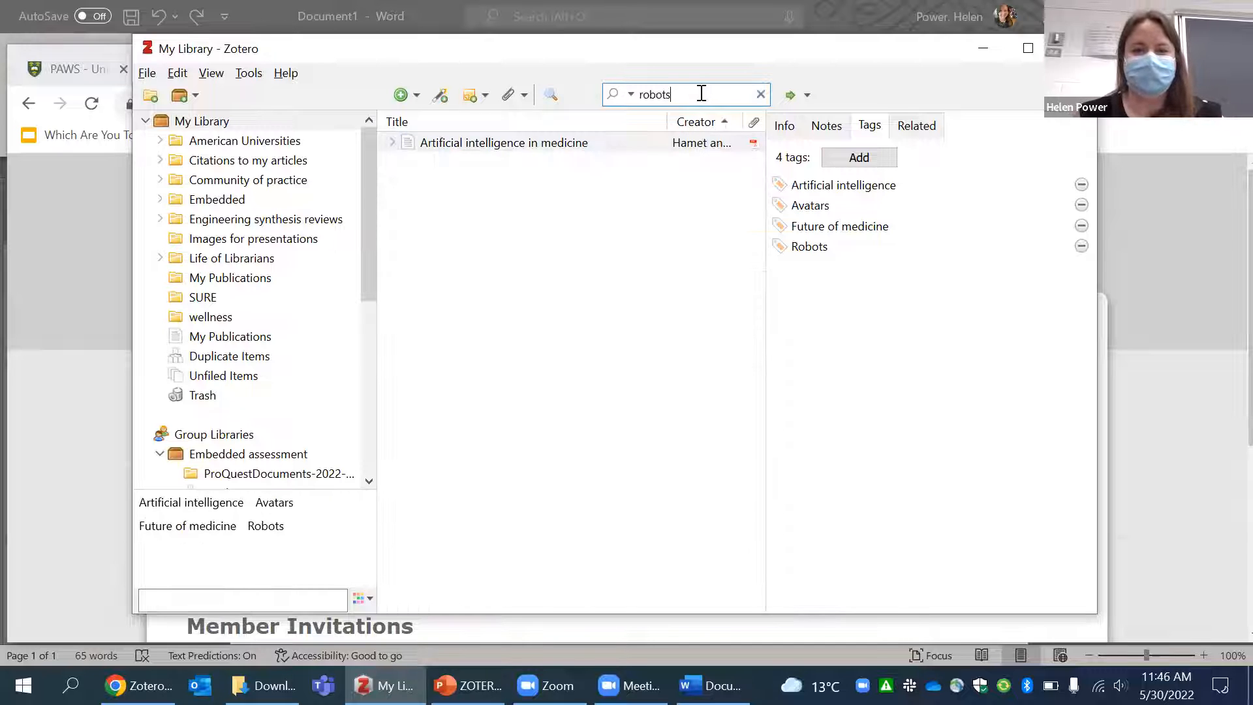
click(581, 143)
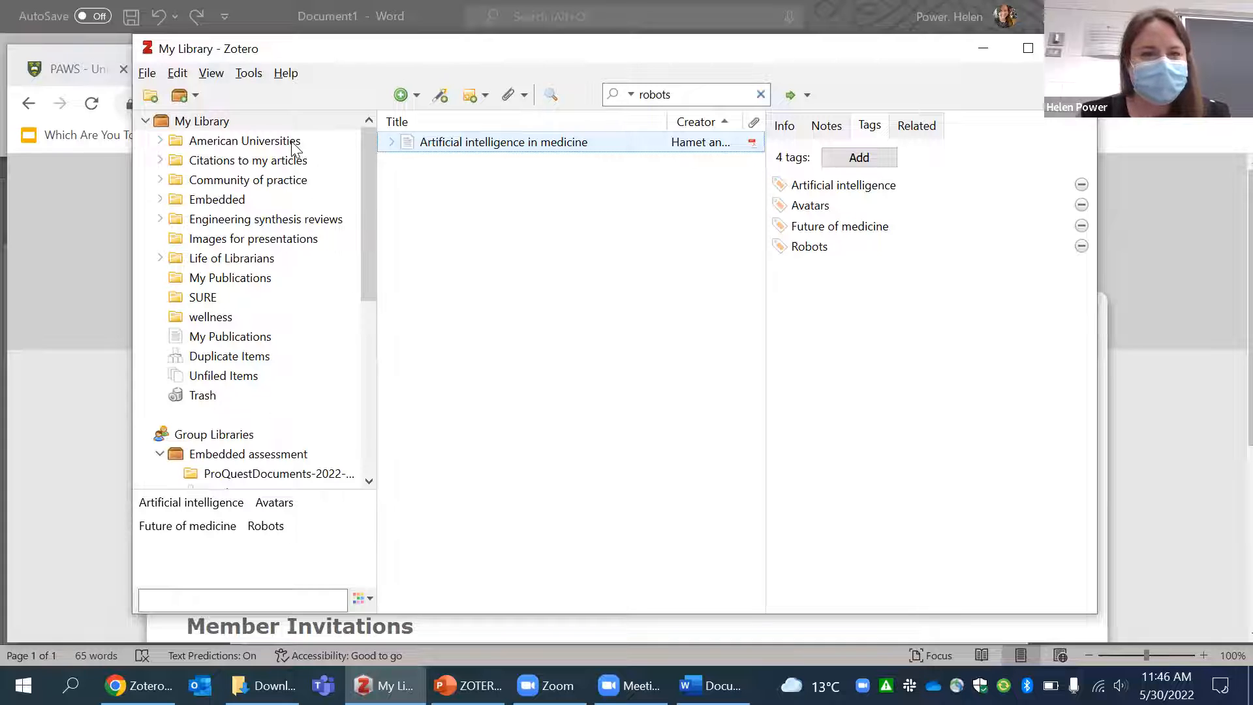
Create a timeline of the items in My Library and reposition its window.
click(248, 73)
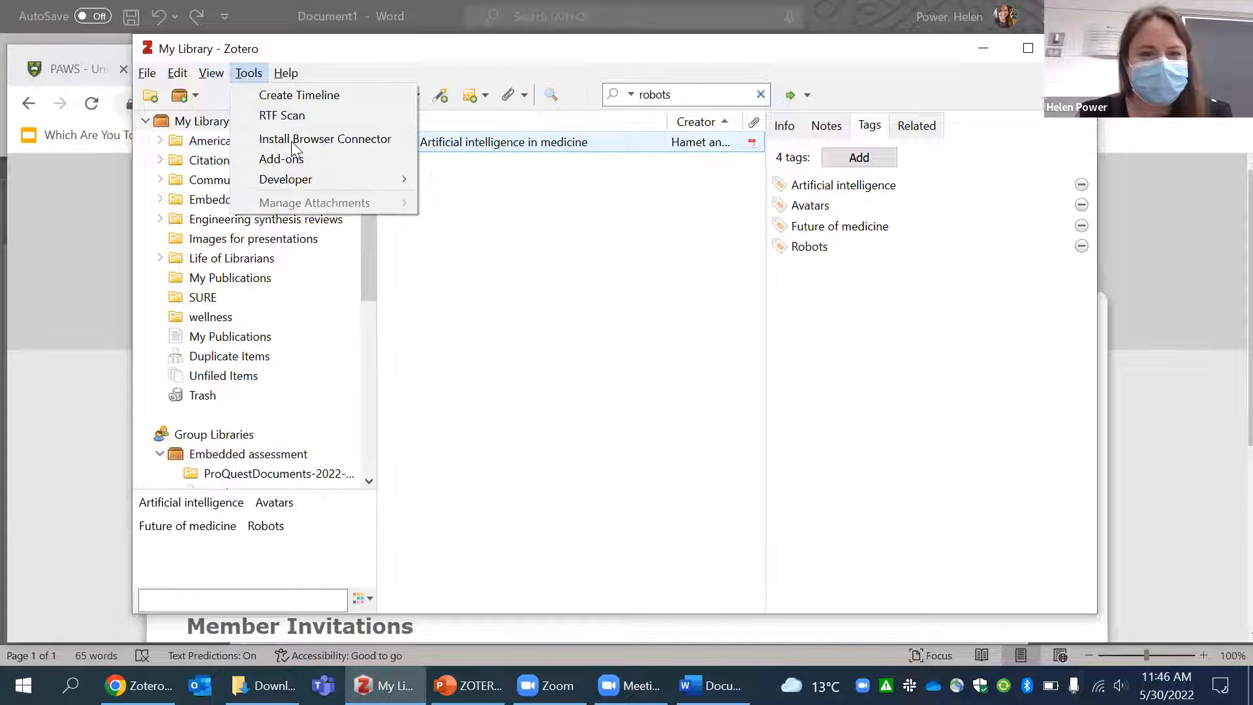
click(286, 97)
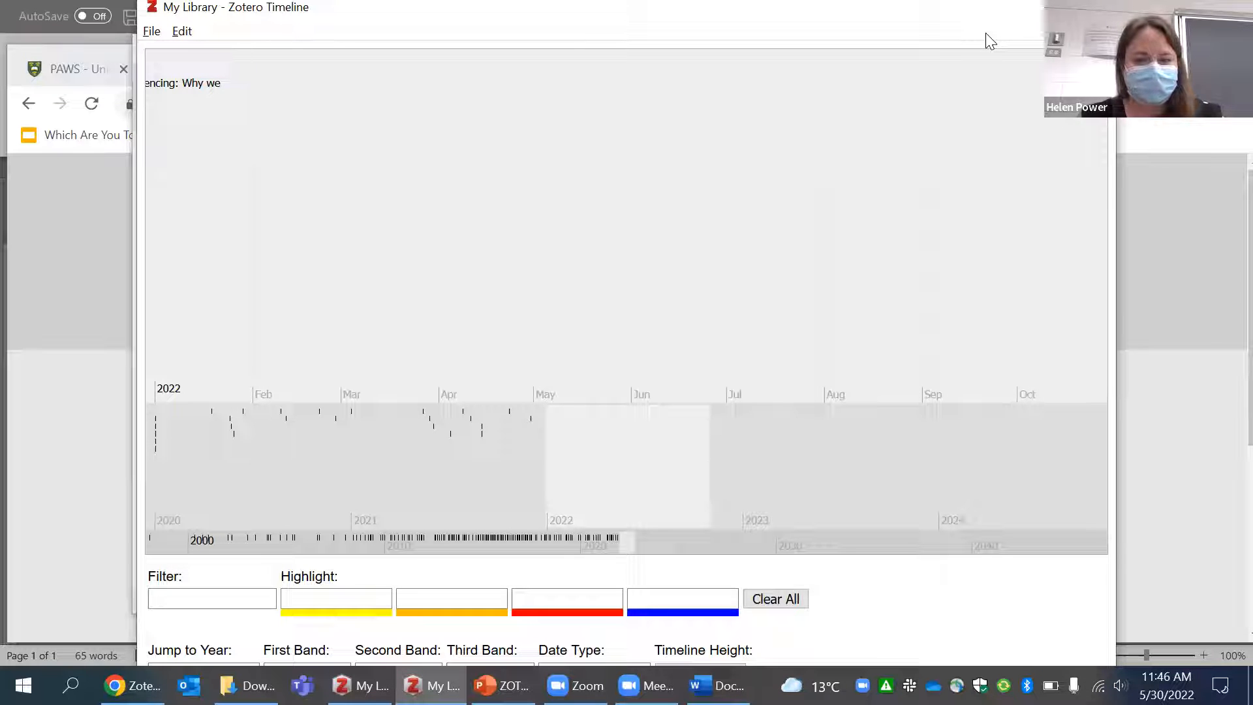
drag(986, 33, 1009, 41)
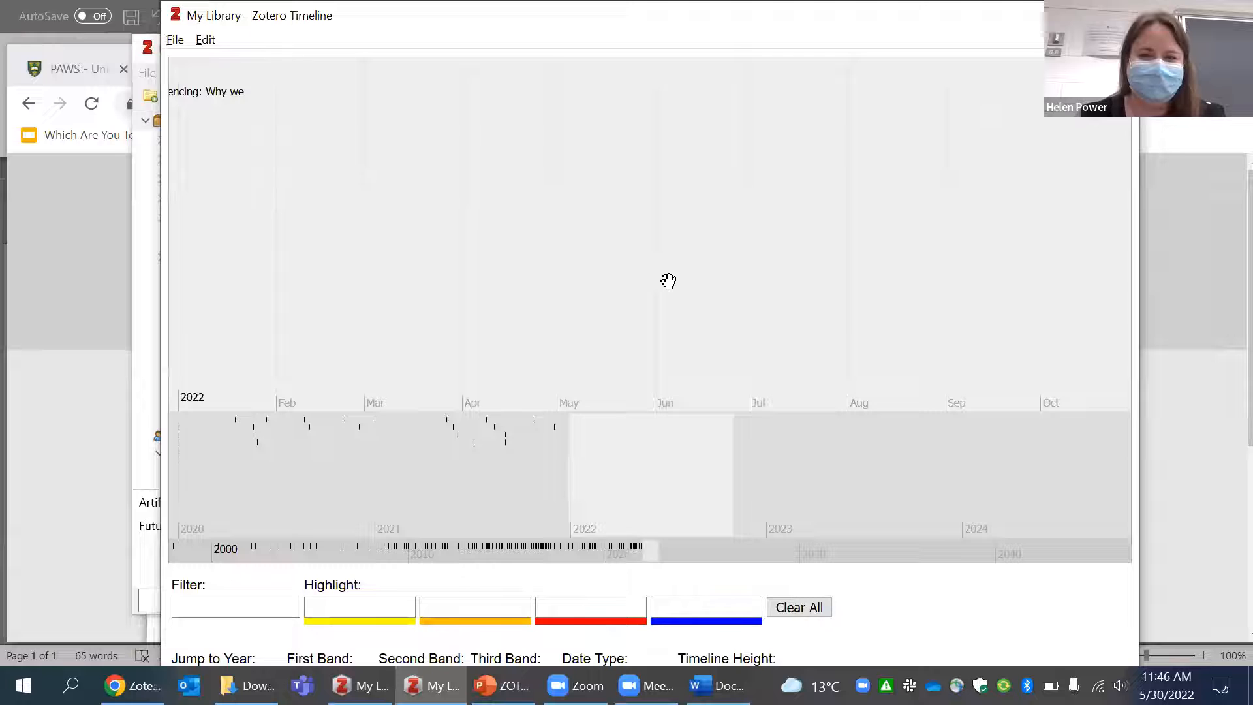
Browse the library timeline from 2022 back to late 2020 to see items by publication date, and close it.
scroll(810, 437, up, 3)
drag(320, 281, 688, 316)
drag(547, 159, 247, 256)
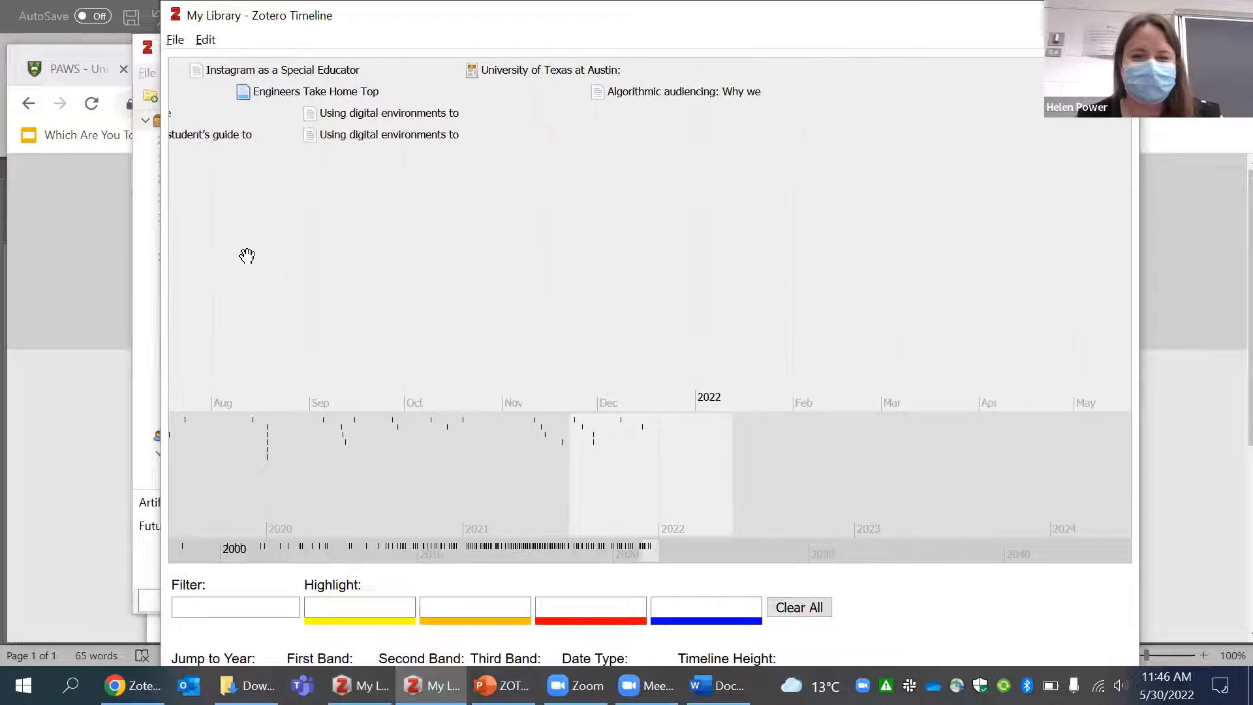
drag(823, 265, 450, 267)
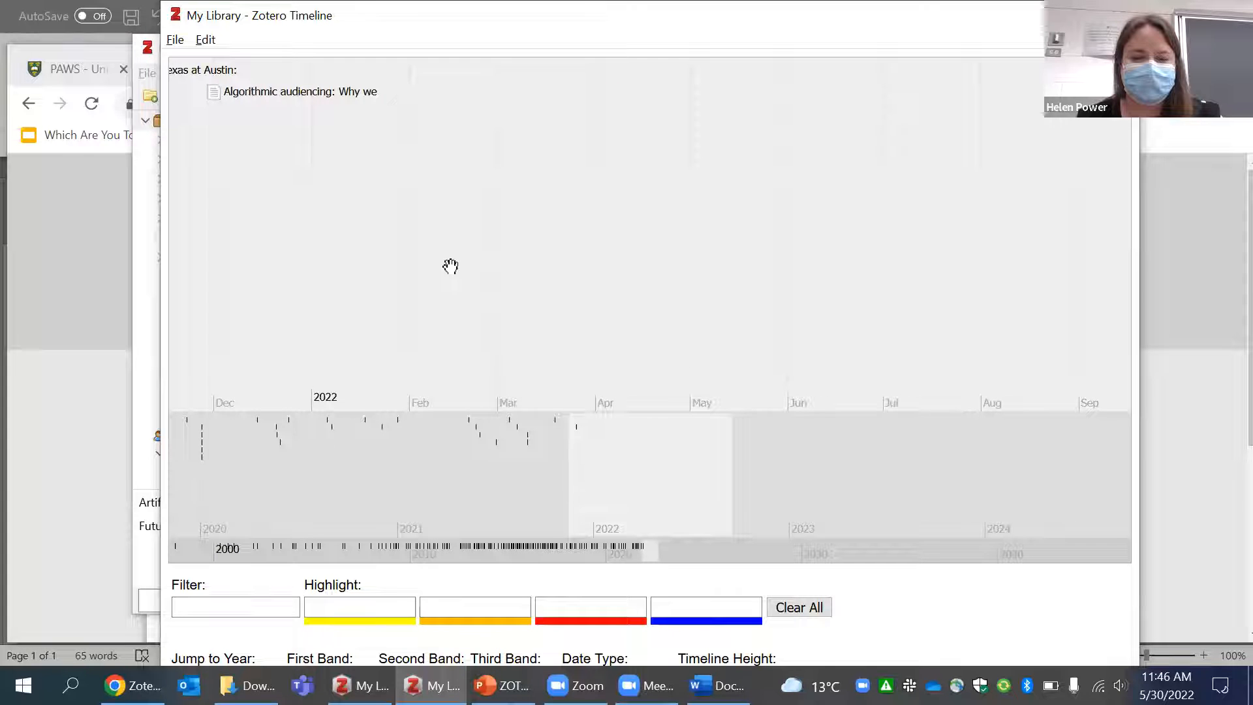
drag(246, 234, 375, 234)
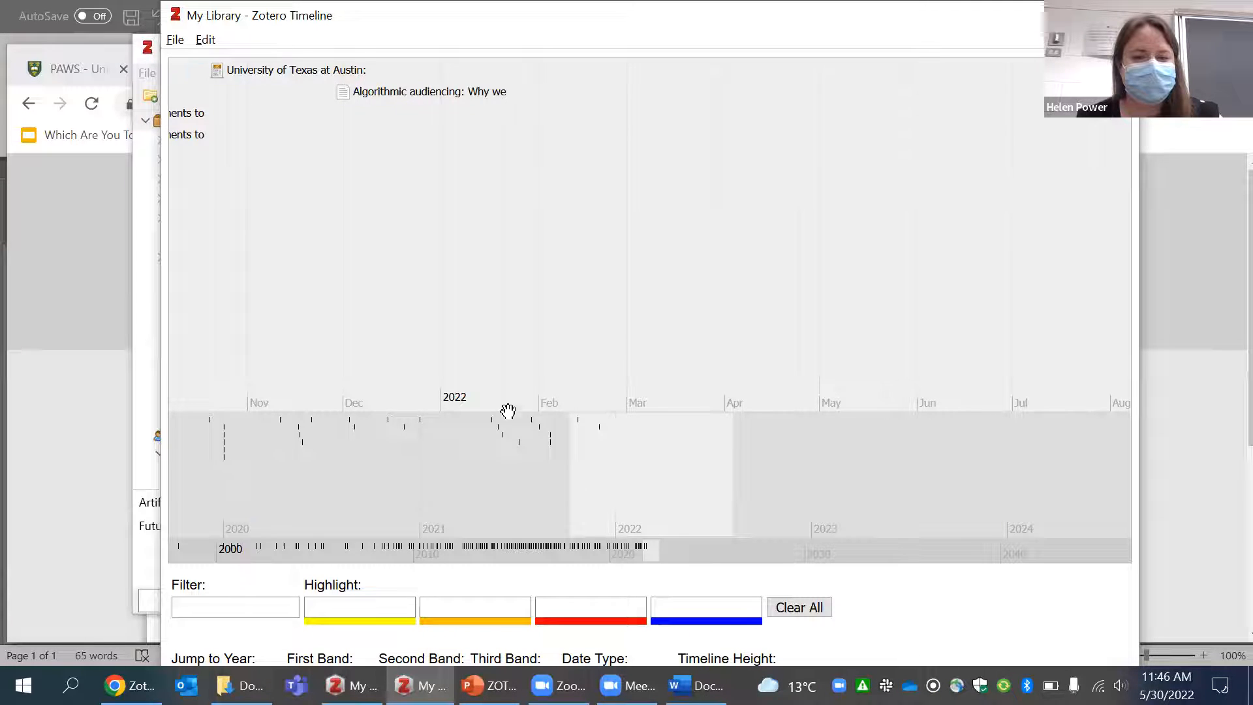
drag(506, 414, 461, 417)
drag(337, 230, 842, 242)
drag(320, 222, 825, 277)
drag(210, 218, 250, 364)
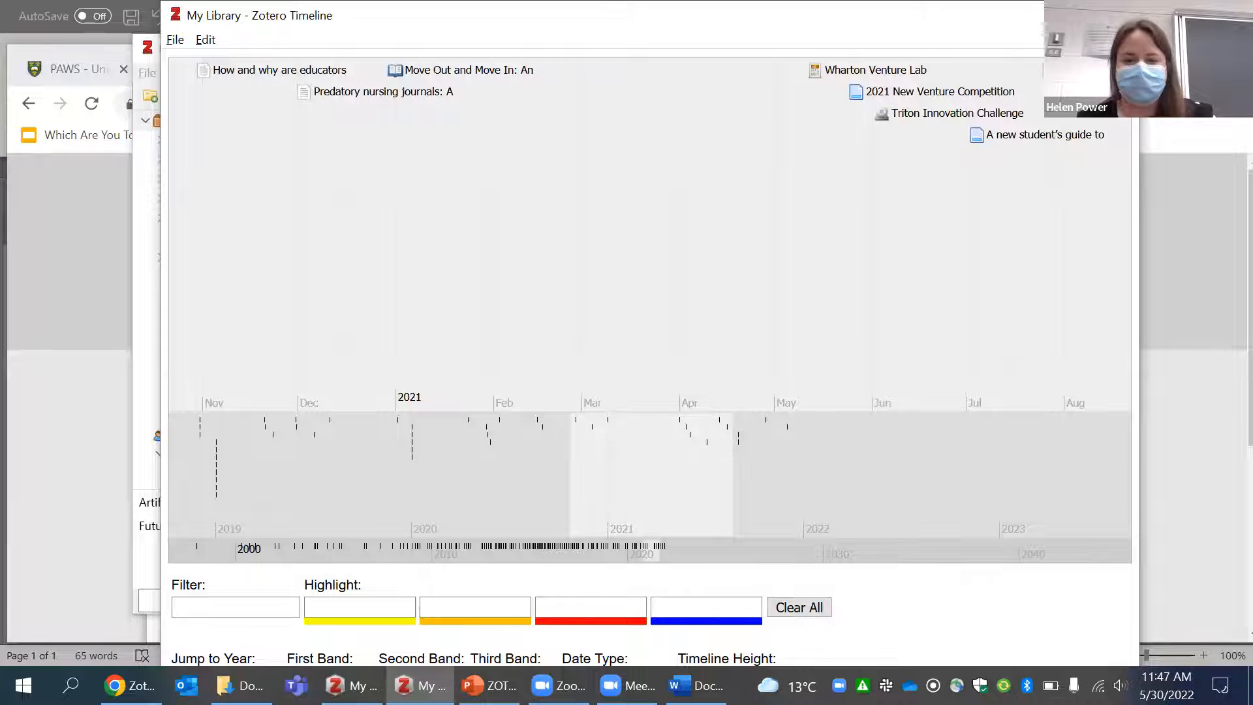
key(alt+F4)
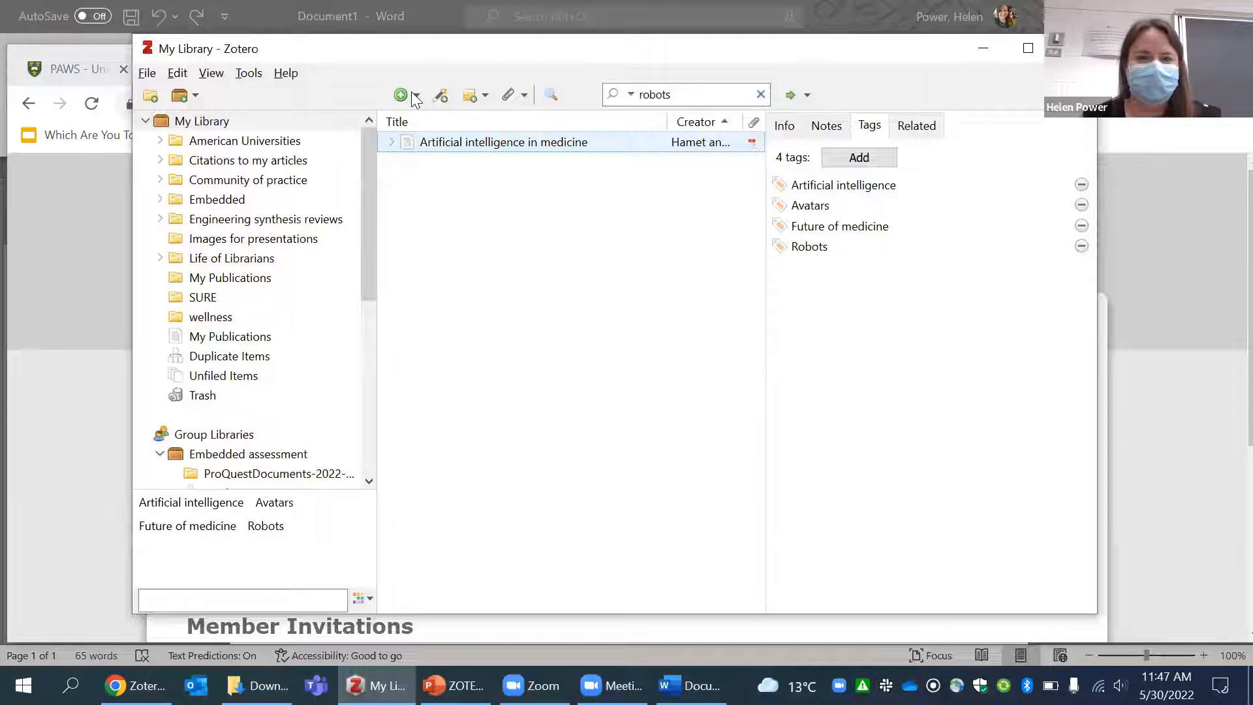
key(alt+t)
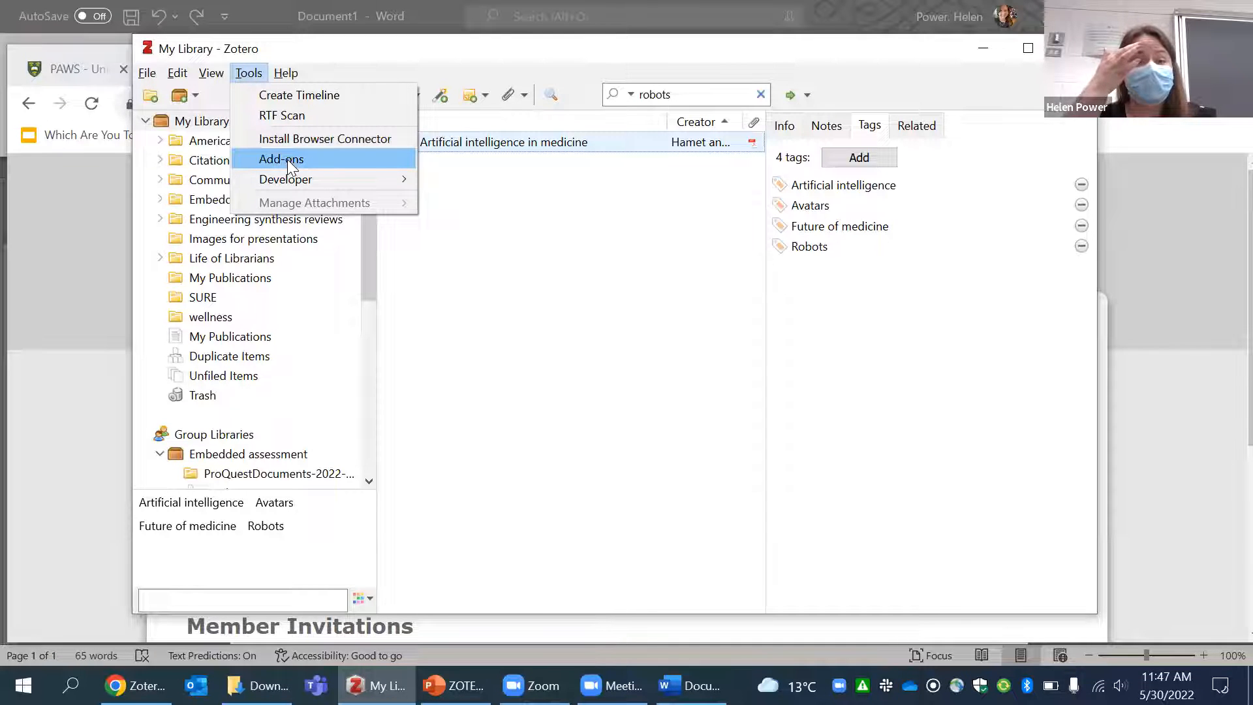
mouse_move(333, 179)
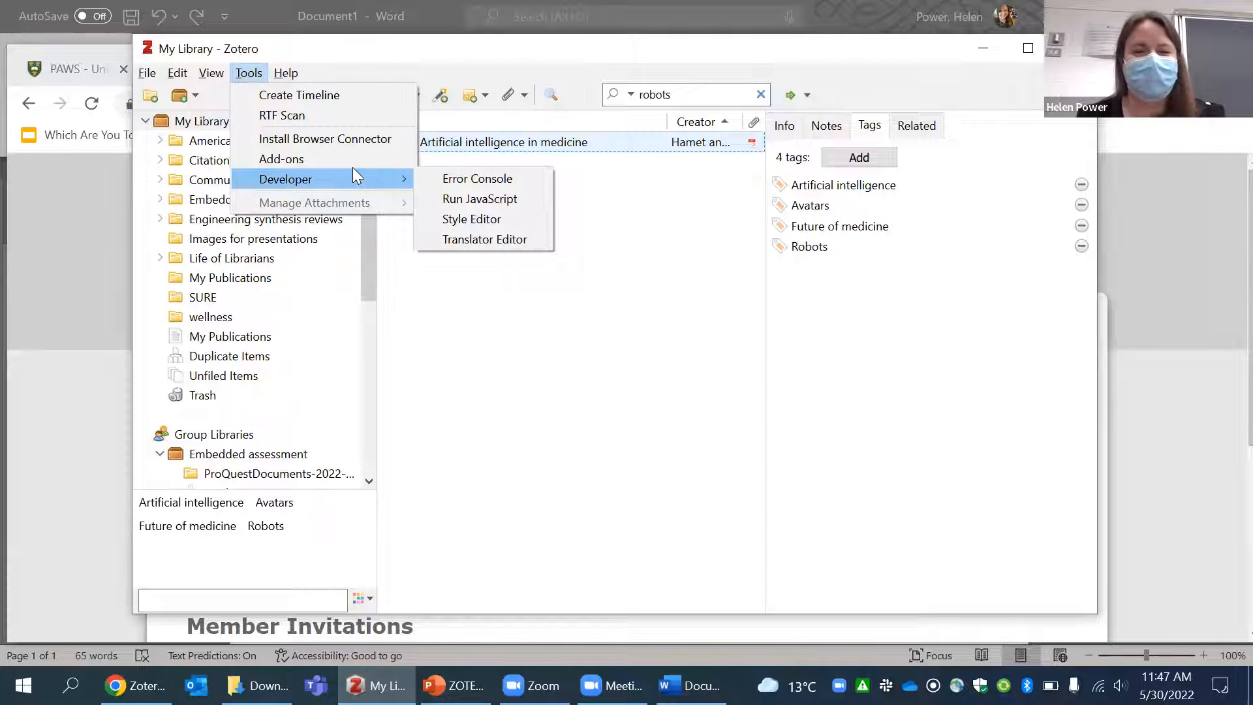
mouse_move(286, 73)
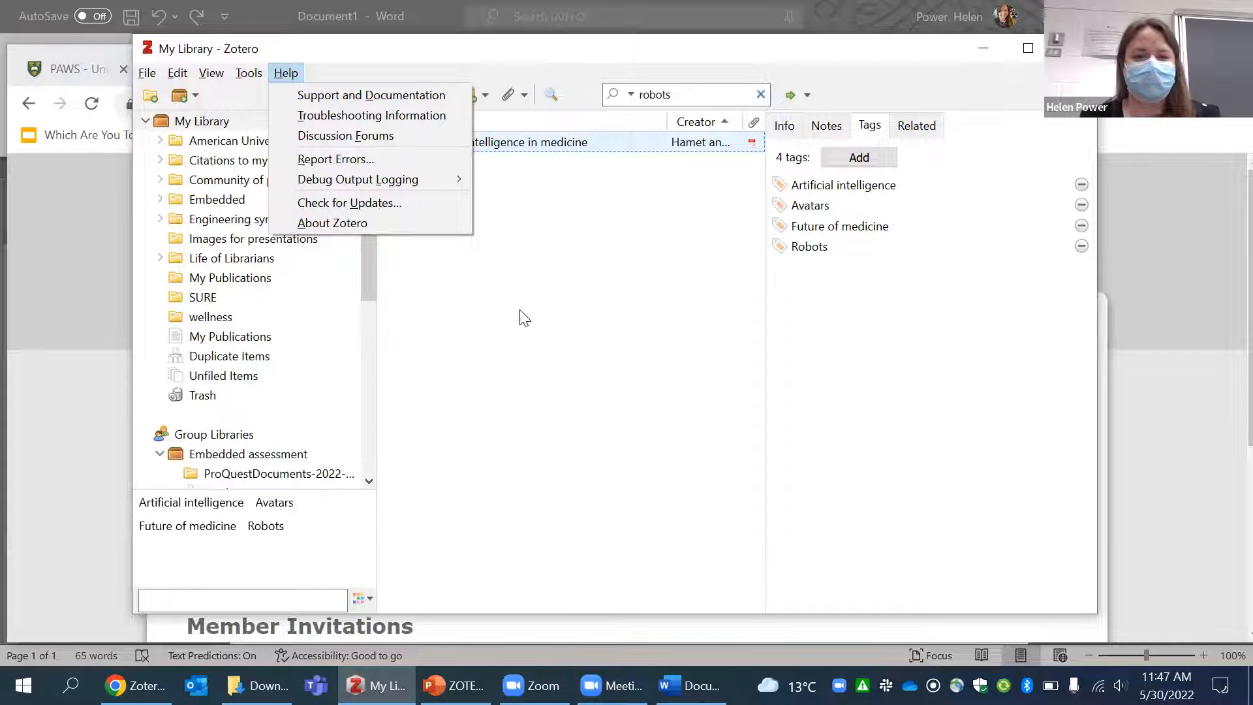
click(347, 95)
key(alt+e)
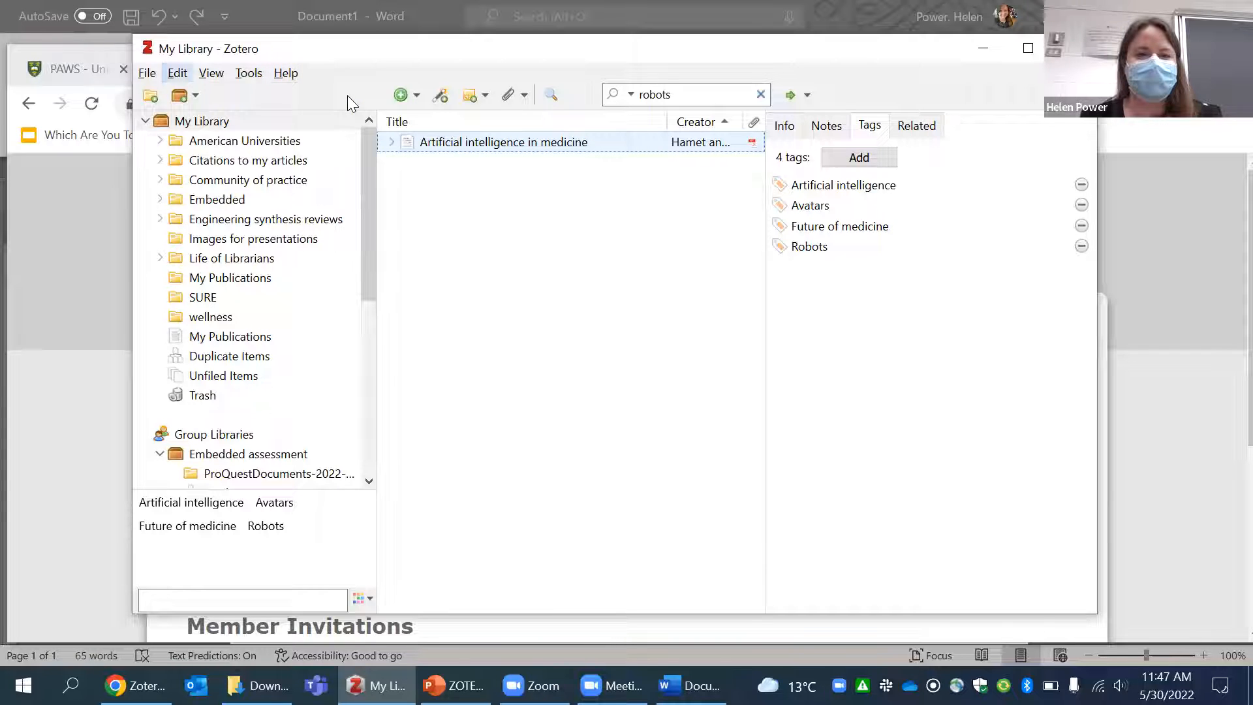
key(Left)
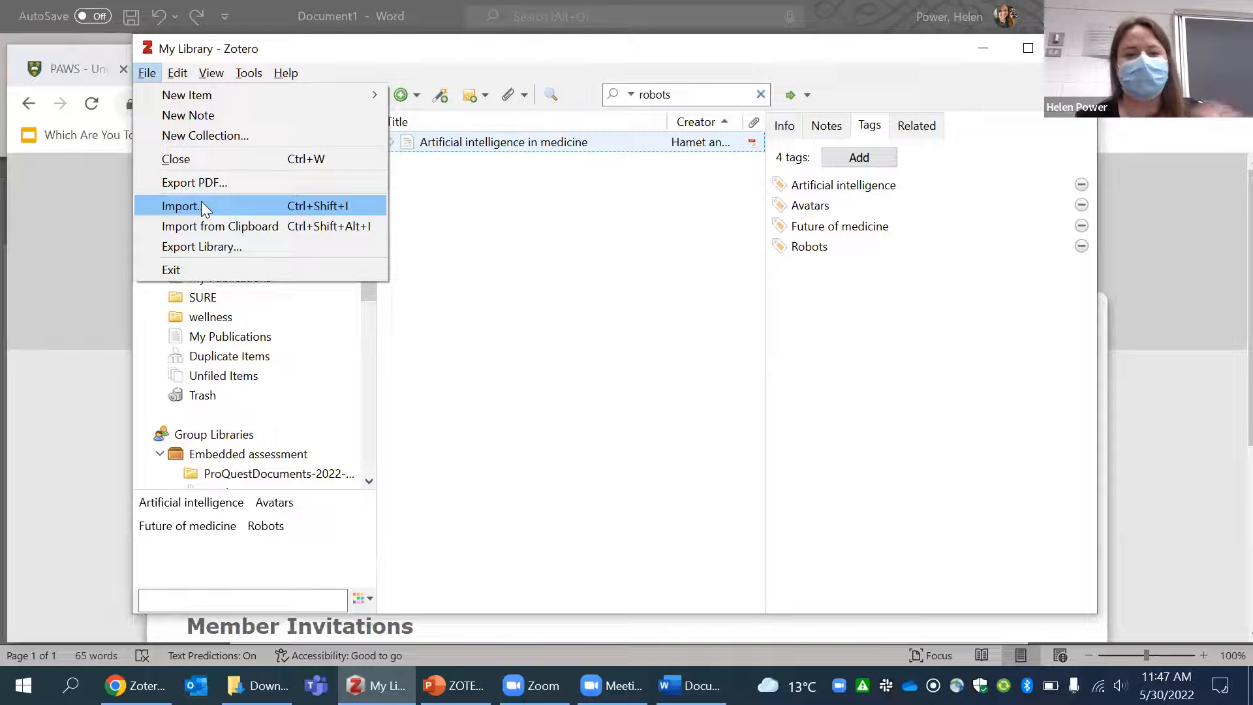
Open the Zotero preferences and review the citation styles installed in the Style Manager.
key(Right)
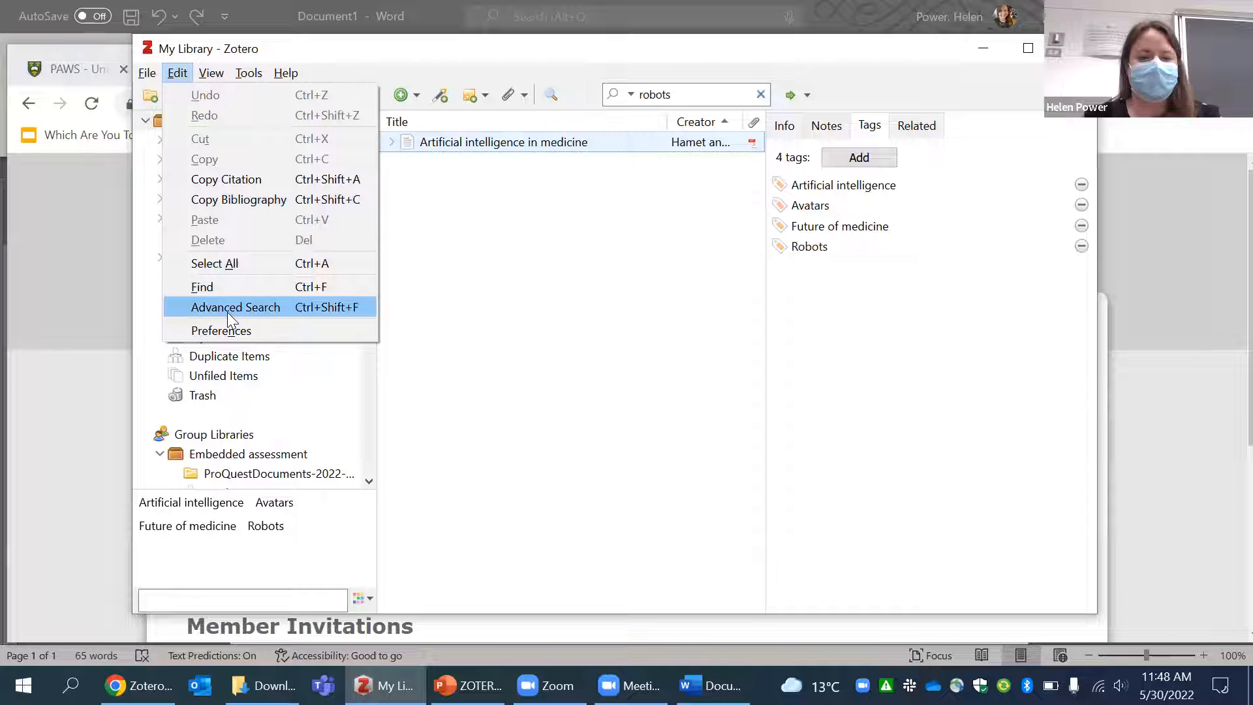
click(257, 330)
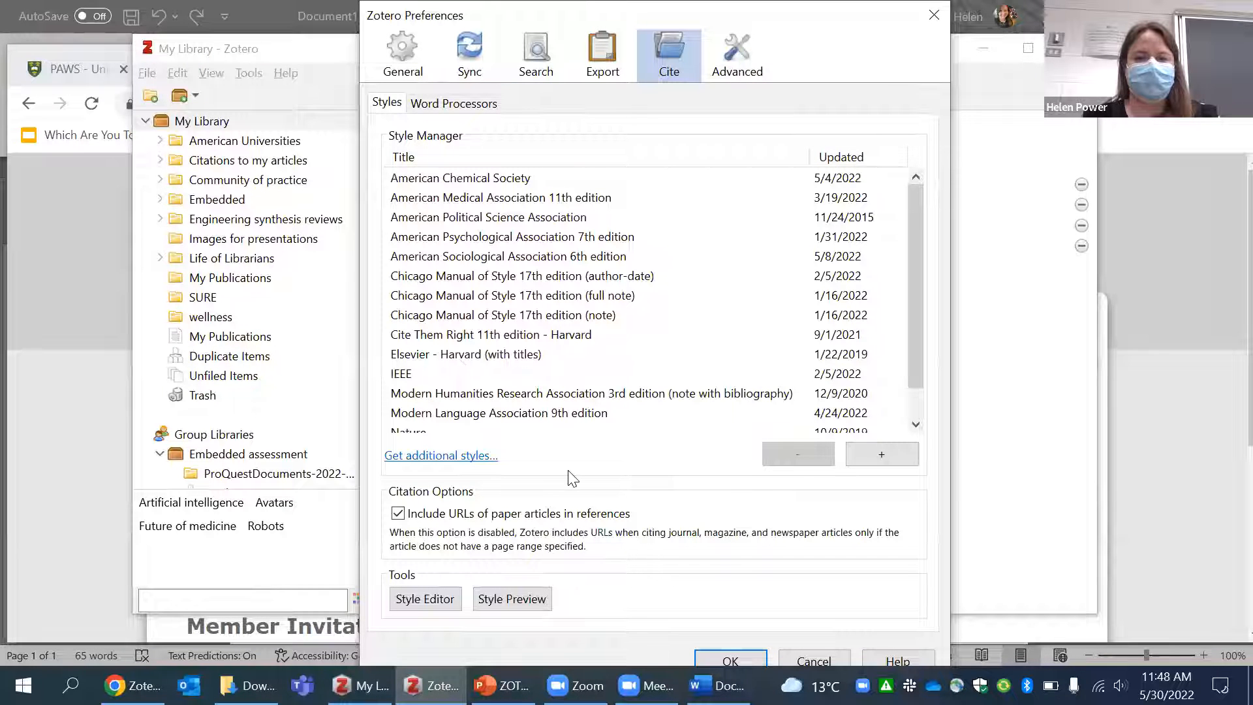
drag(919, 206, 940, 171)
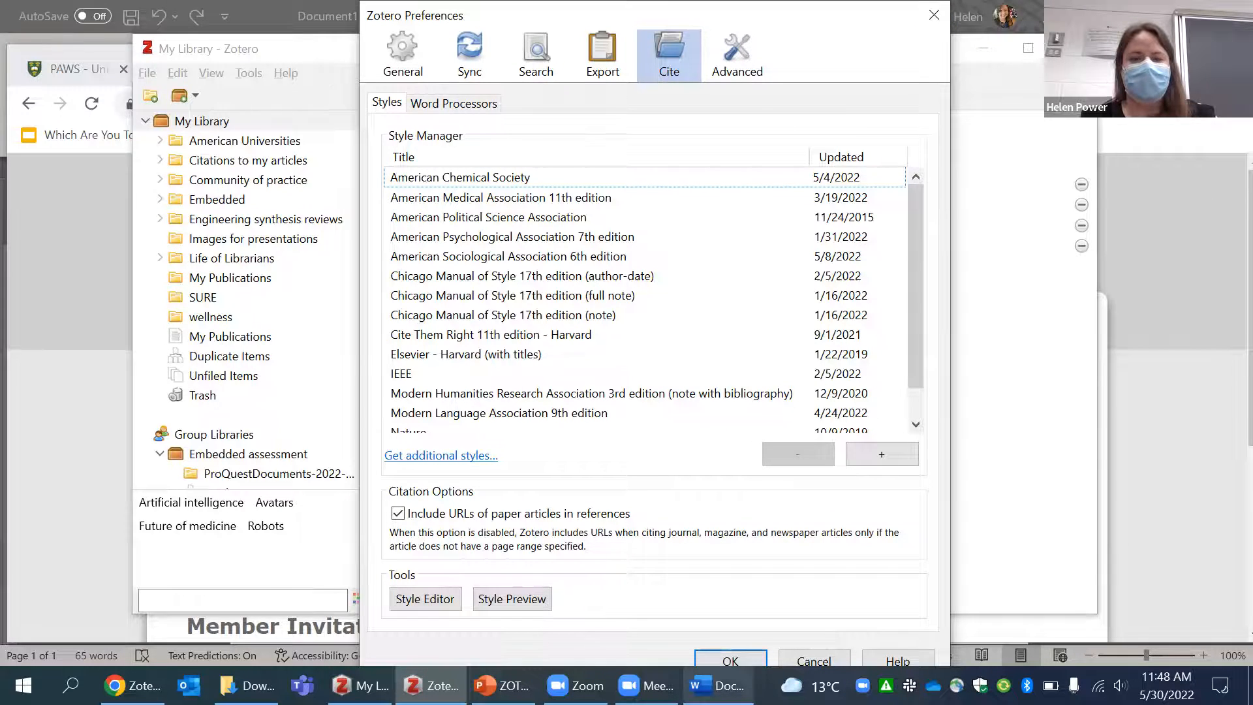
Switch to the Word document and change its Zotero citation style to Chicago Manual of Style 17th edition (author-date).
click(716, 685)
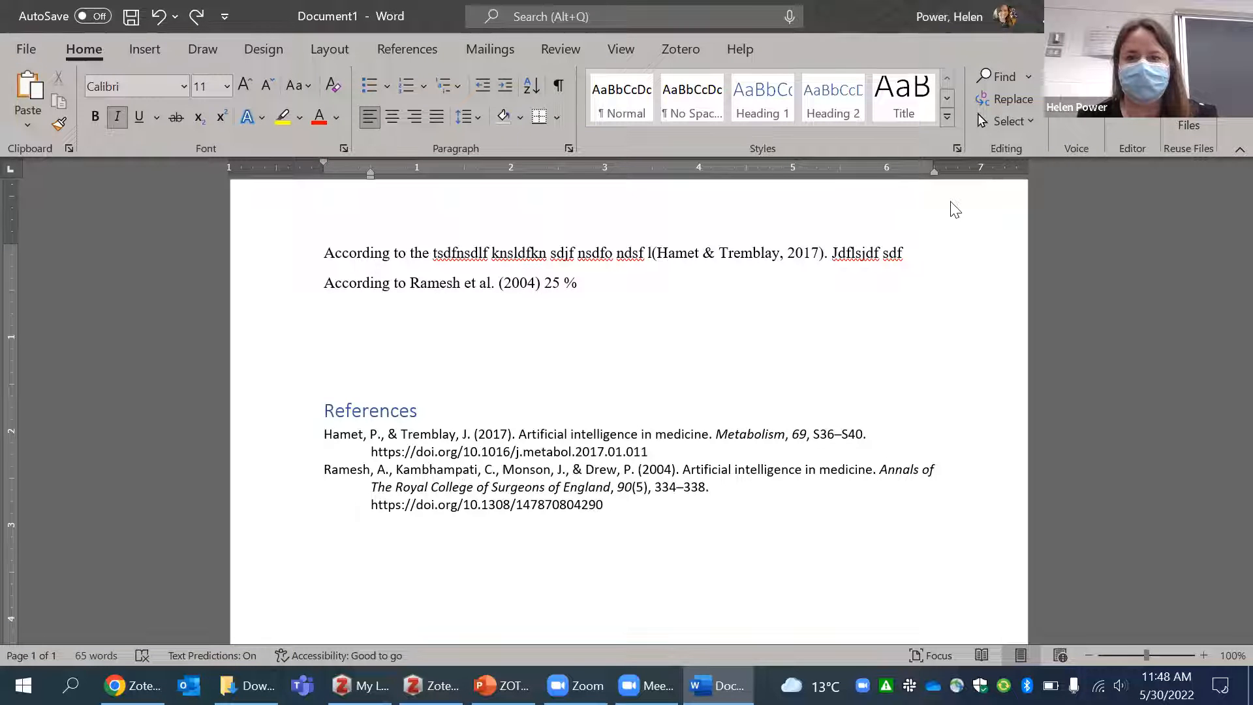
click(684, 49)
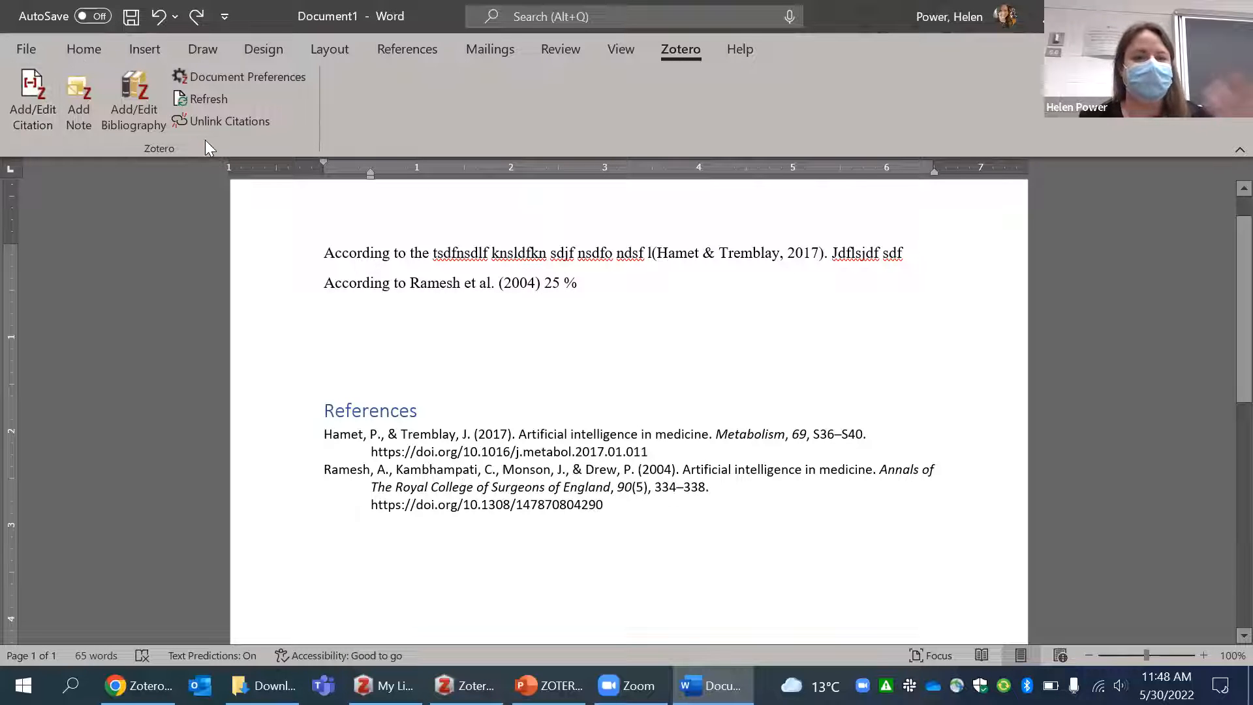
click(292, 77)
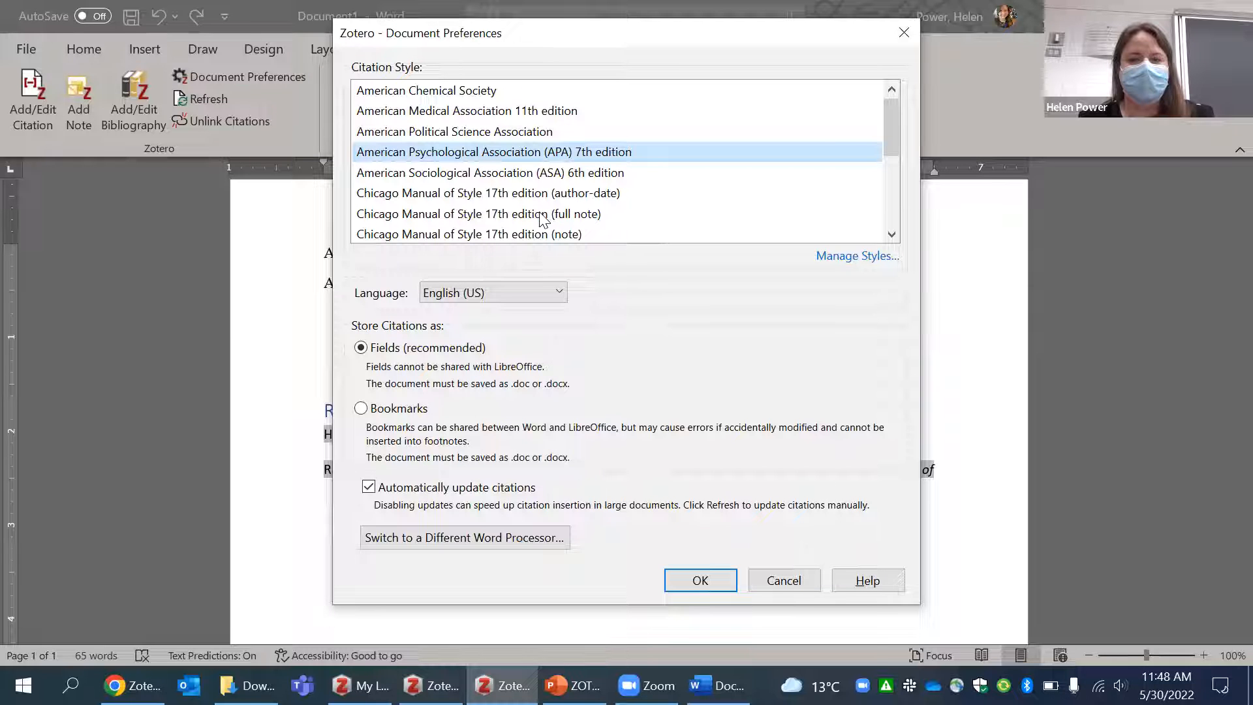
click(535, 178)
click(533, 199)
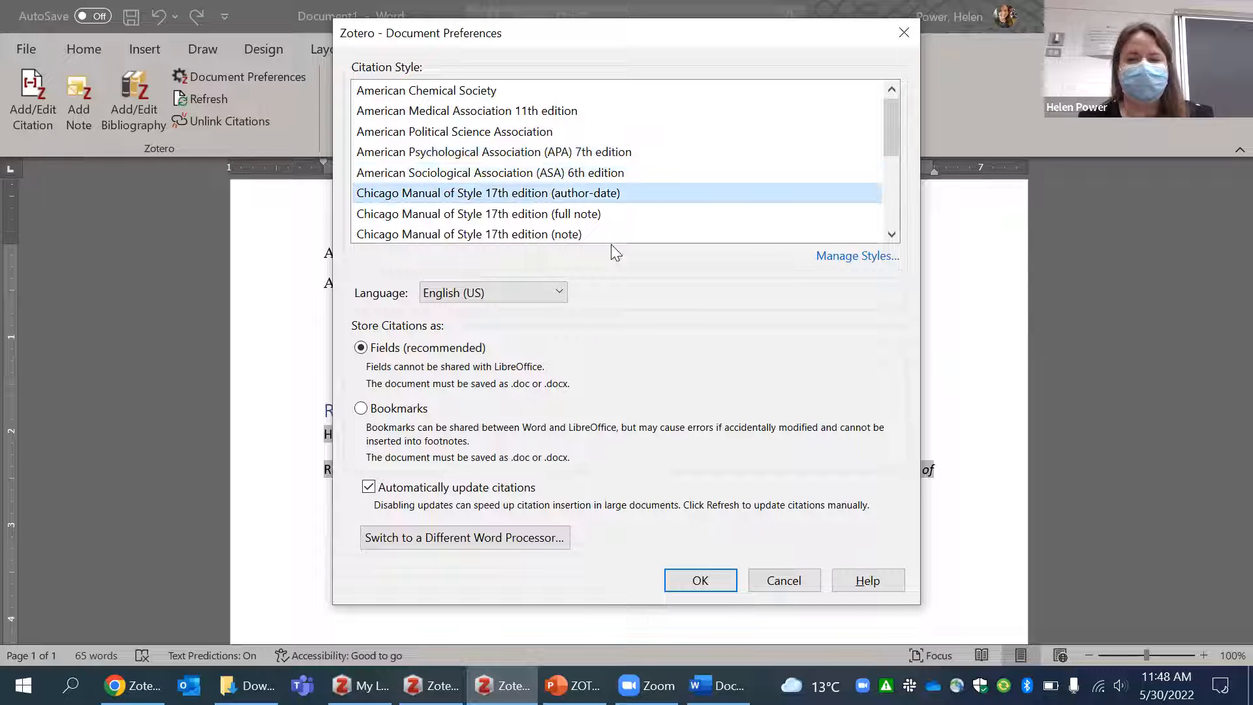
click(719, 581)
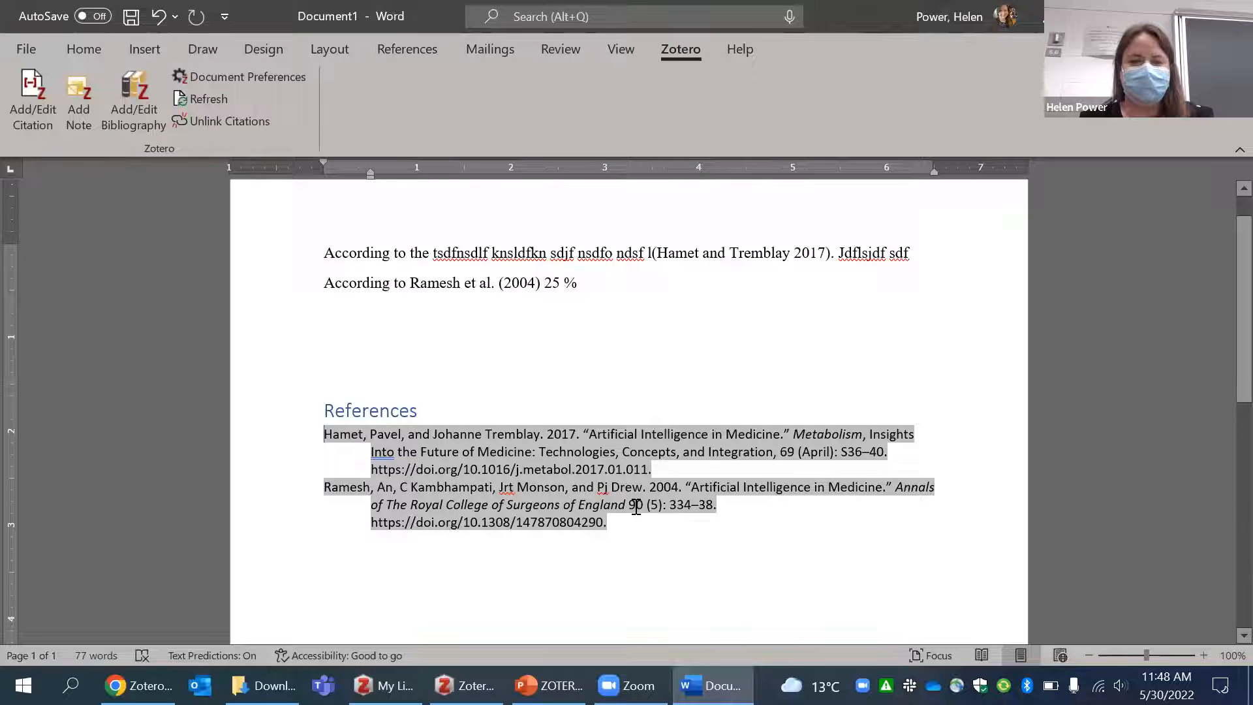
Inspect the first in-text citation beside the Zotero document preferences, and close the preferences without changing the style.
click(741, 553)
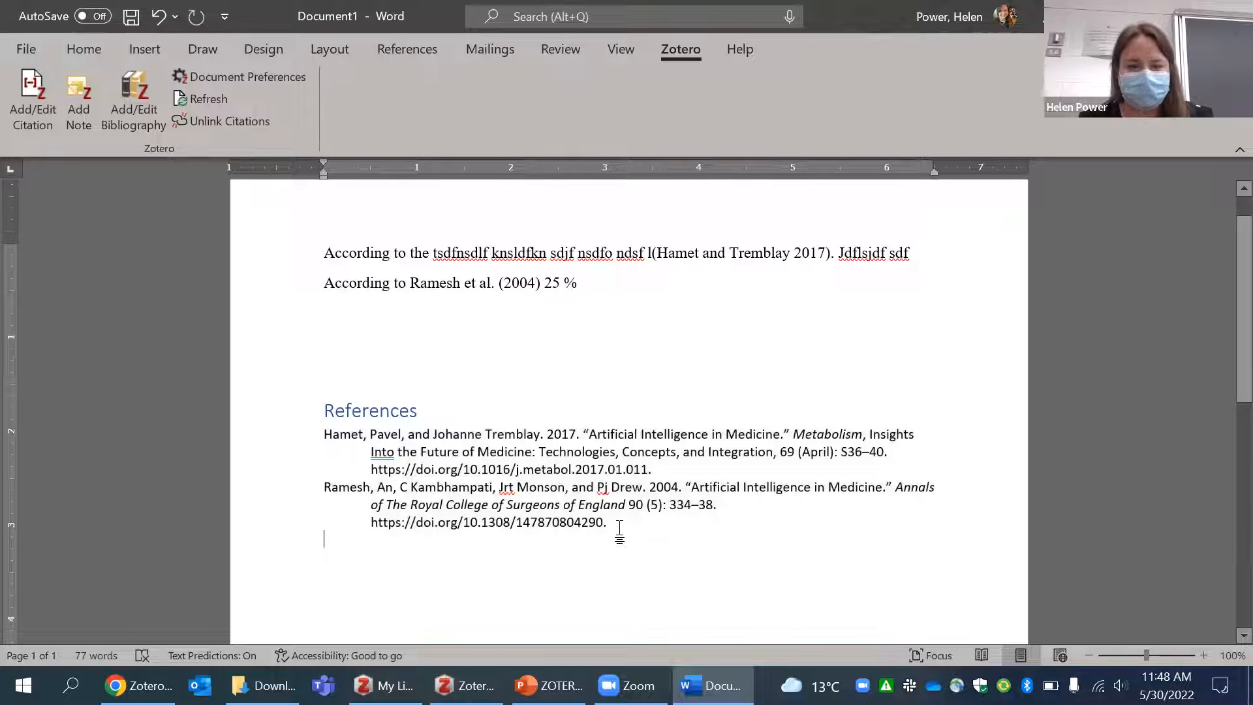
click(783, 253)
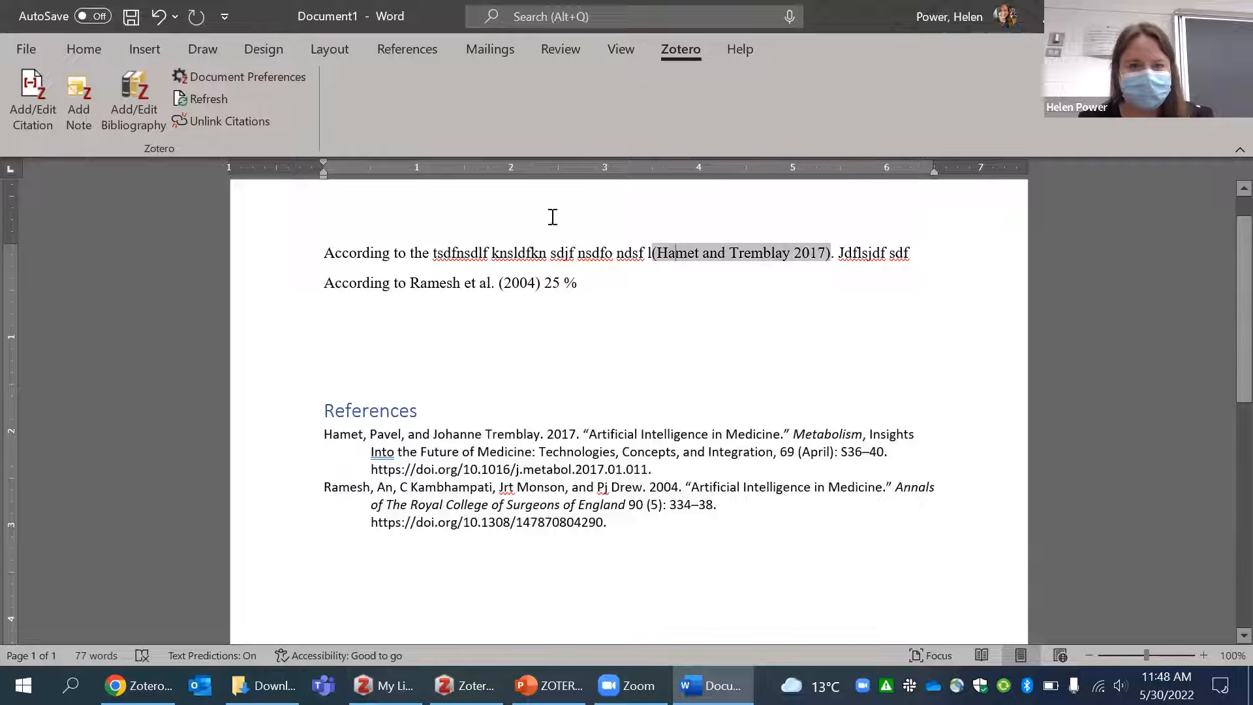
click(237, 77)
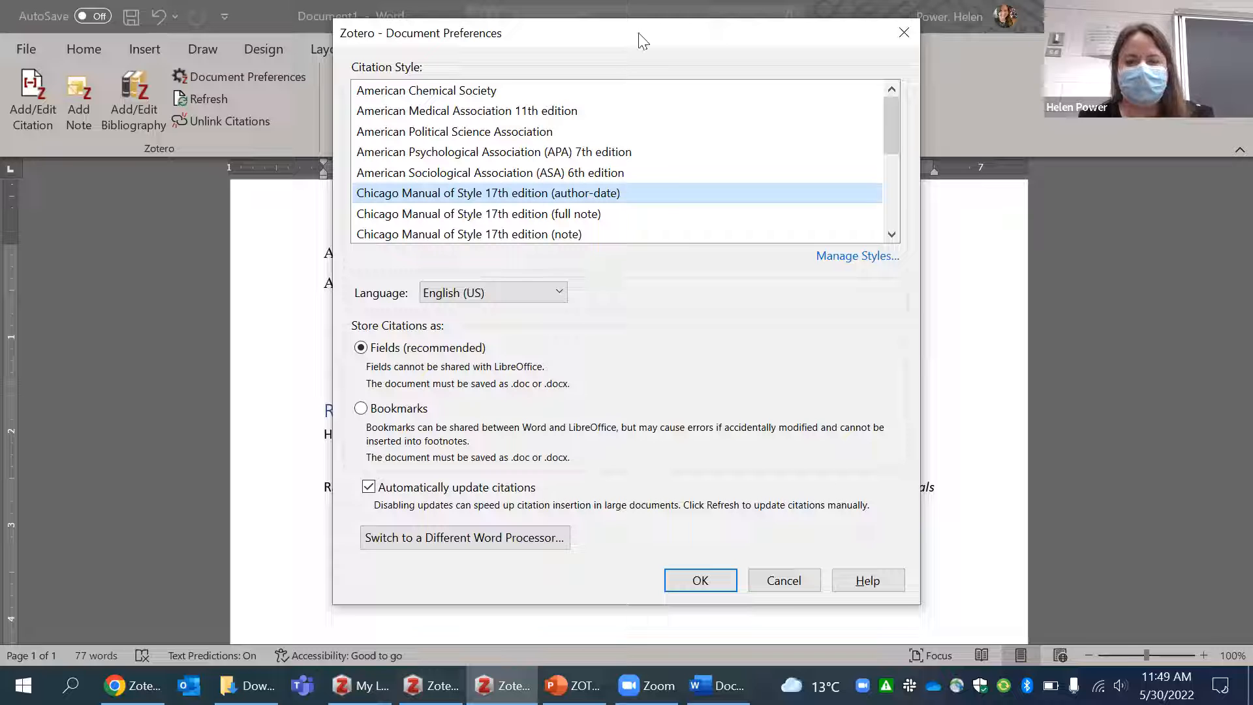
drag(643, 41, 265, 208)
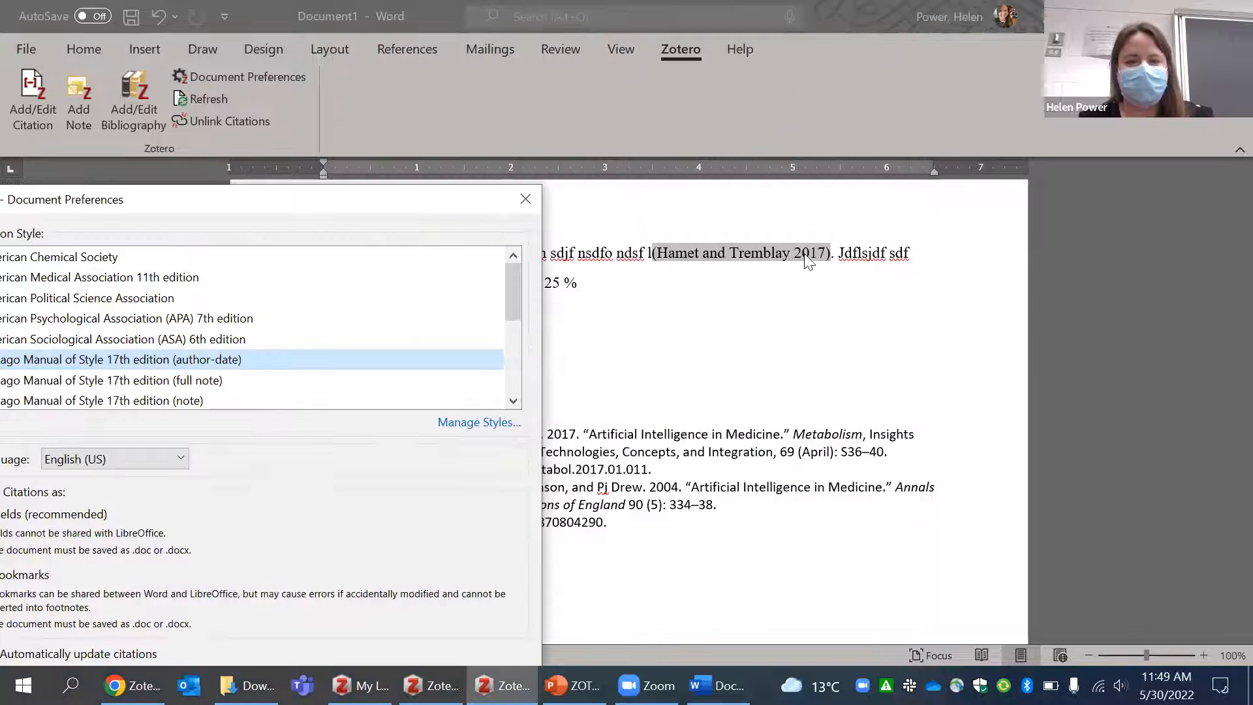
click(525, 198)
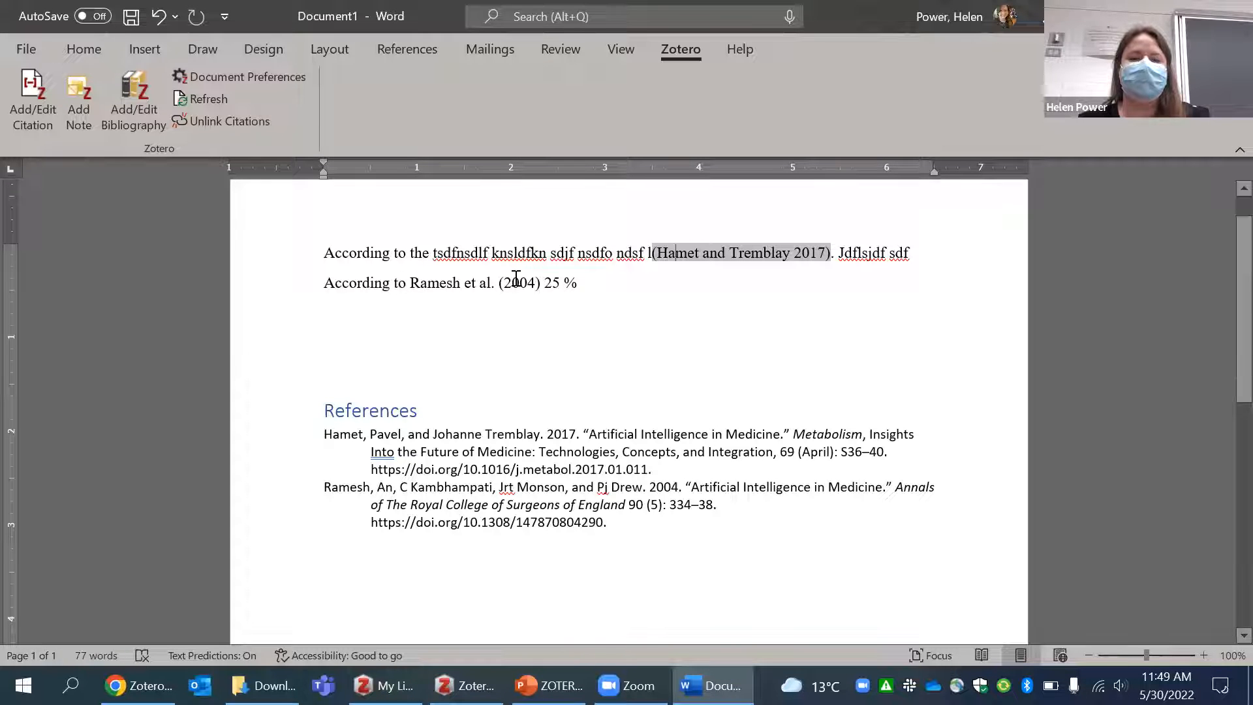
Change the Word document's Zotero citation style to American Chemical Society.
click(611, 295)
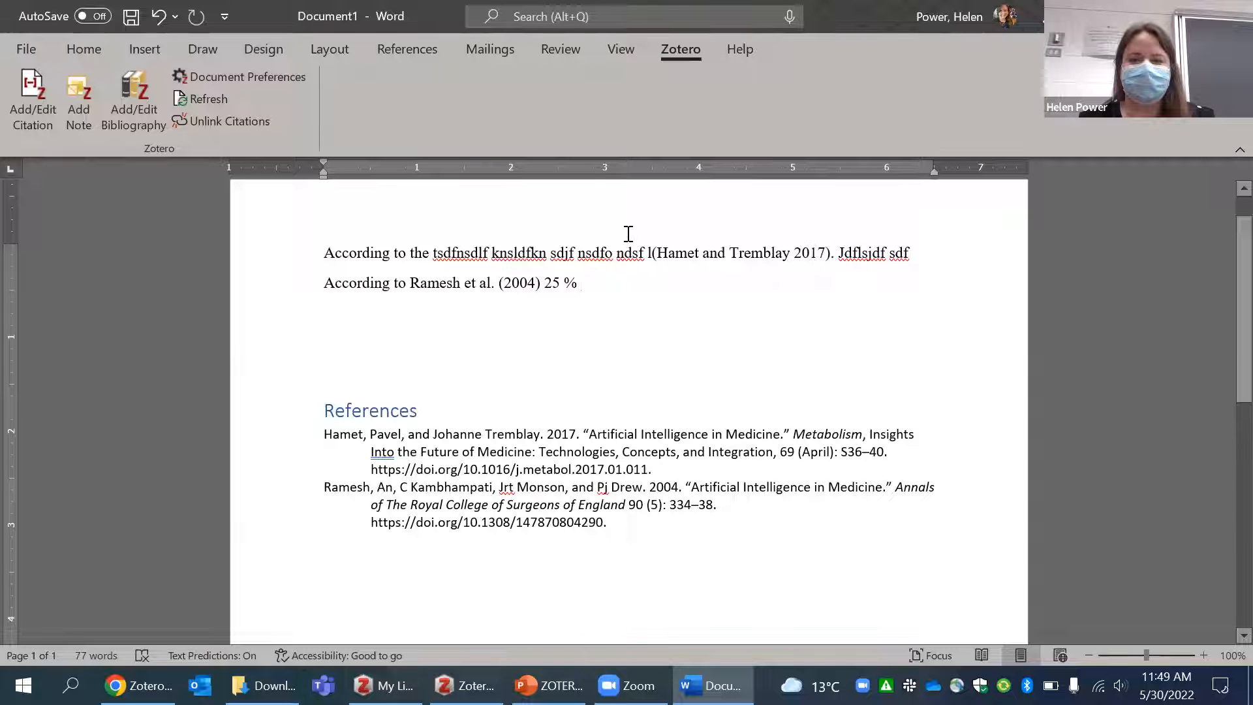
click(250, 76)
click(150, 91)
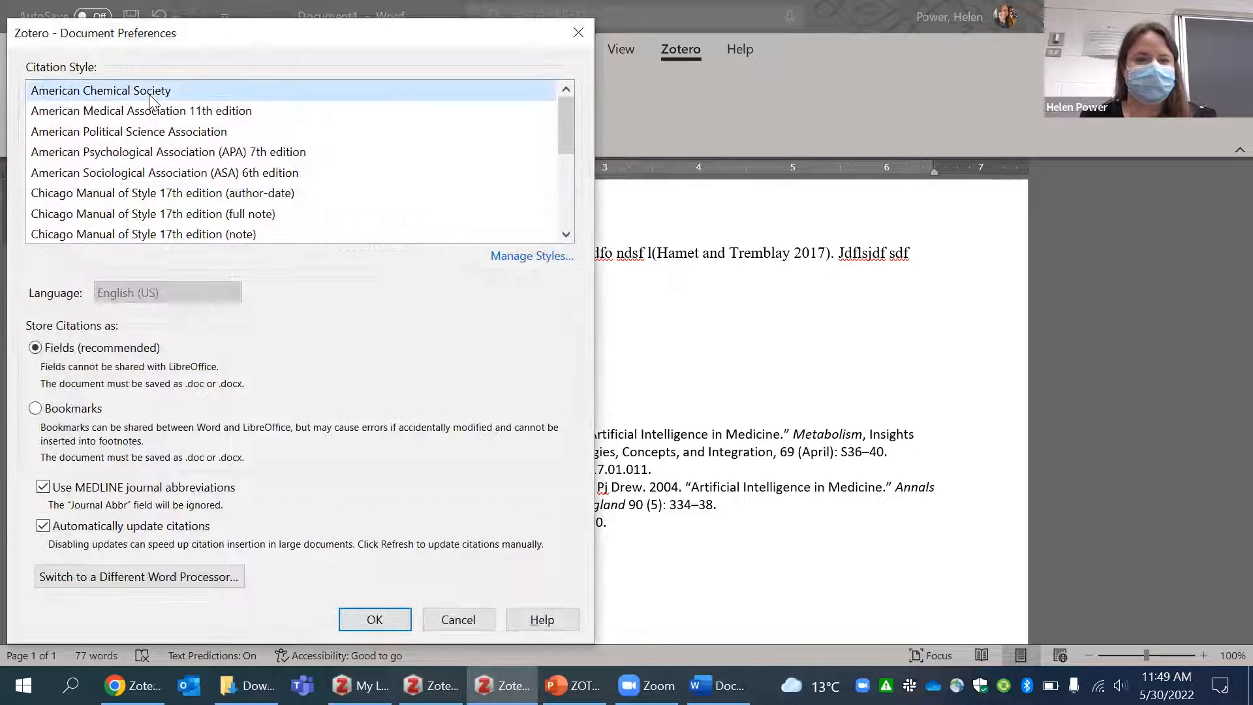
click(388, 626)
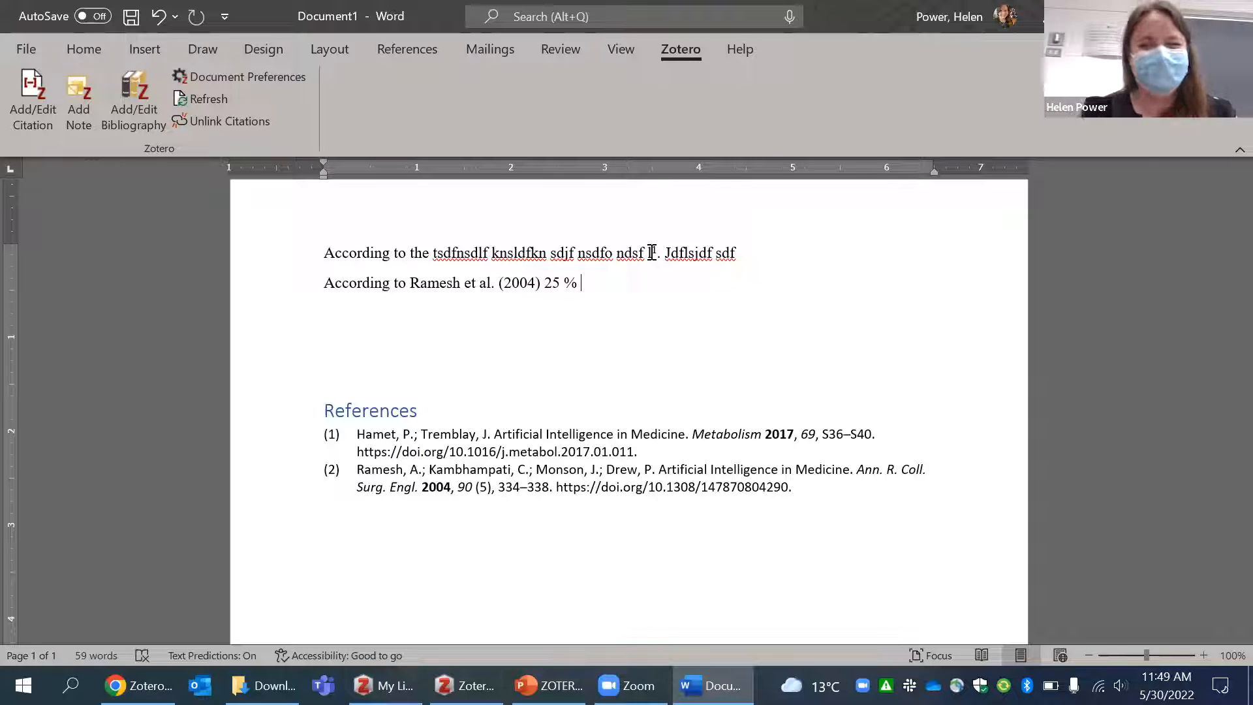
click(822, 354)
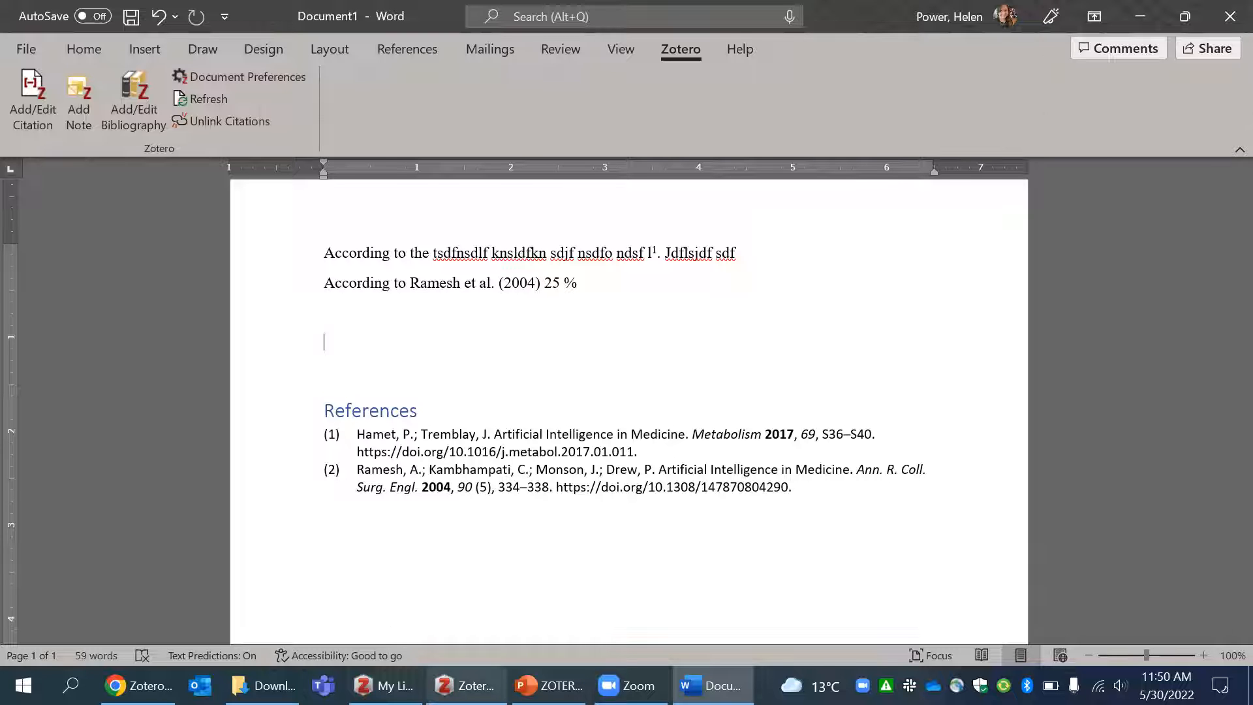
Bring up the open Zotero preferences window, close it, and return to the Word document.
click(466, 686)
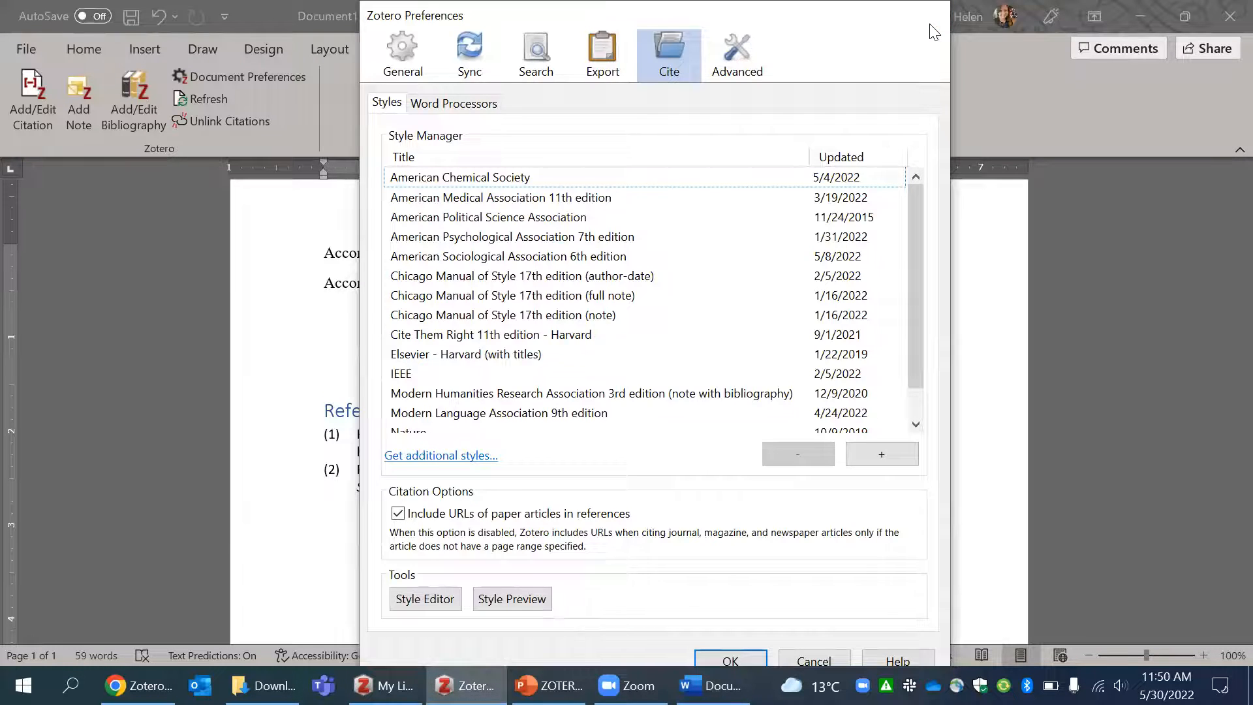
click(933, 27)
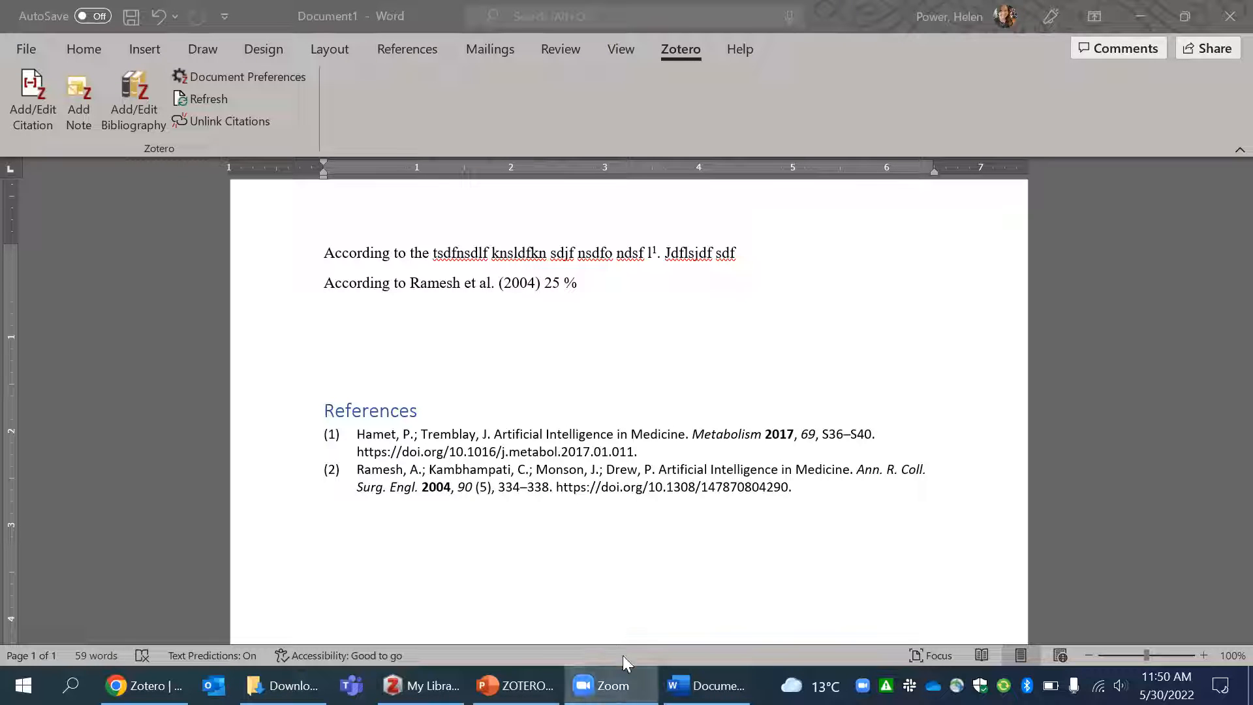
click(707, 686)
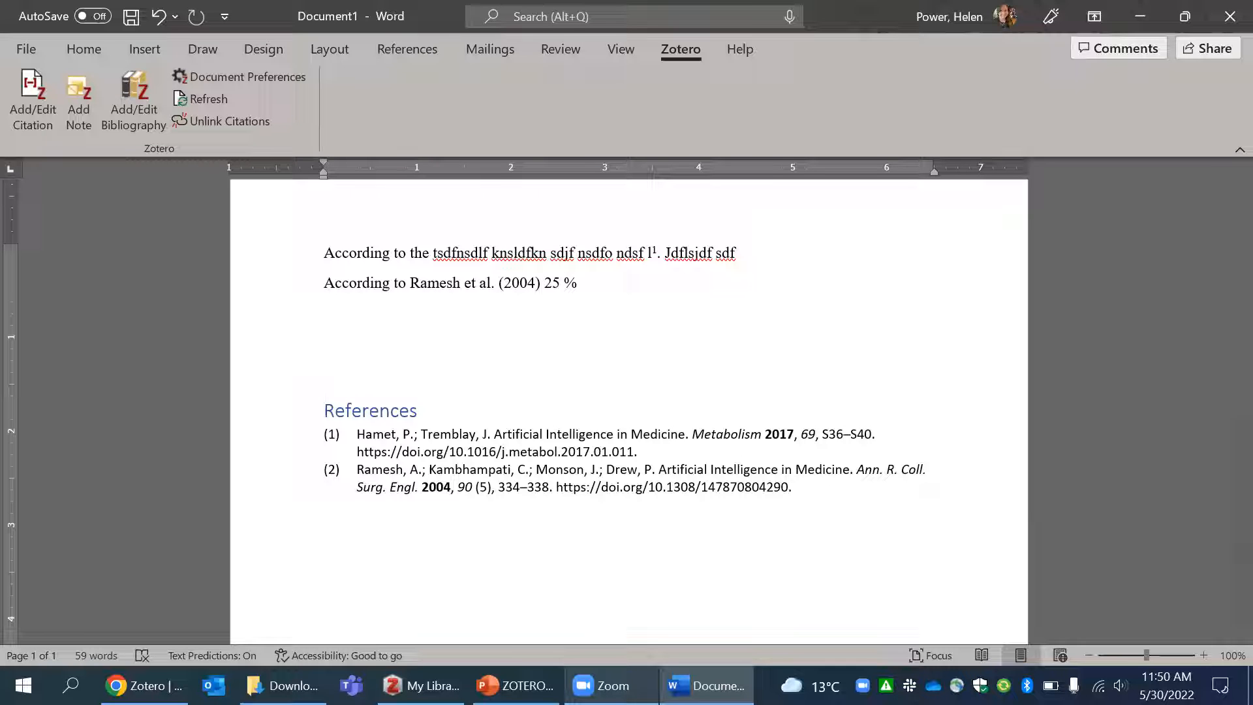
mouse_move(516, 685)
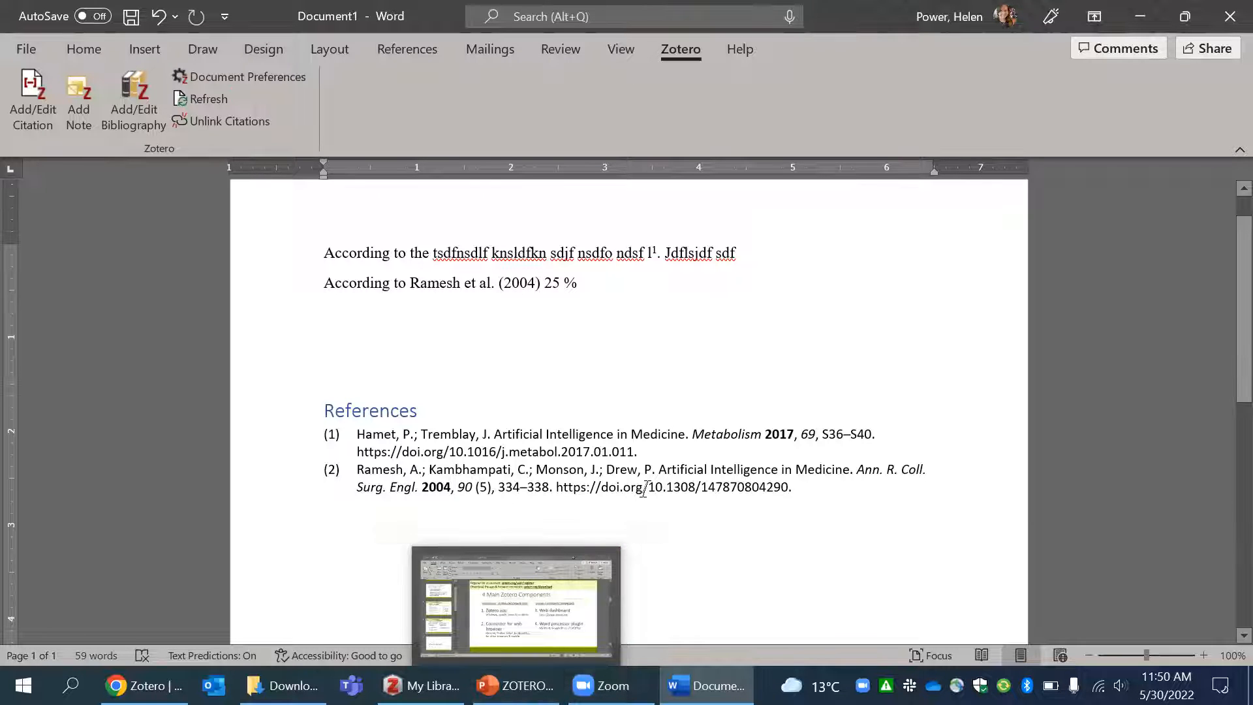